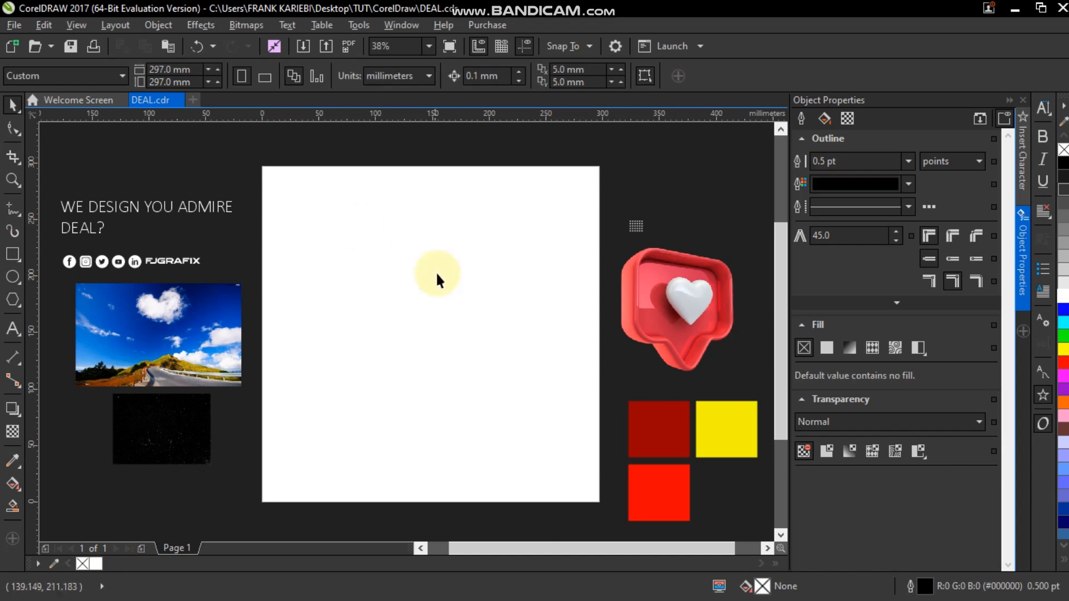
- Fill the blank page square with the dark red sampled from the dark red swatch
{"action": "left_click", "coordinate": [13, 461]}
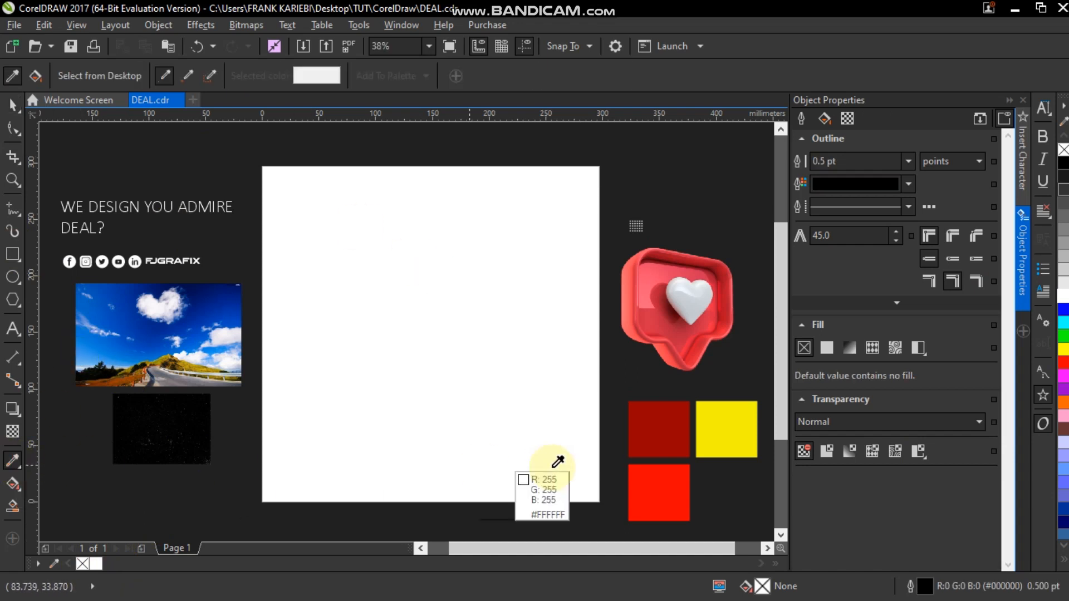
{"action": "left_click", "coordinate": [660, 412]}
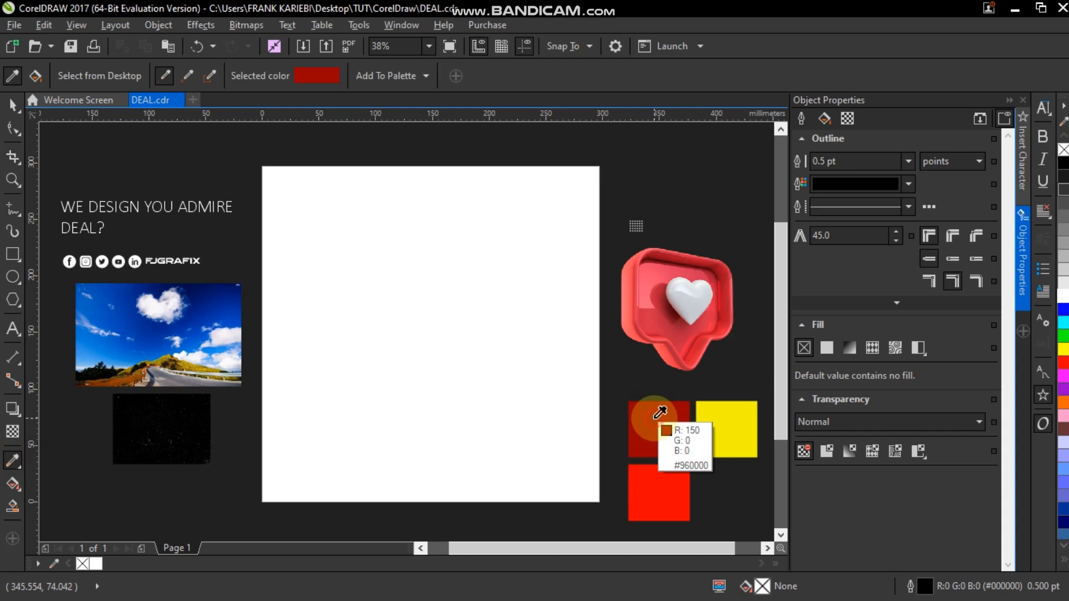
{"action": "left_click", "coordinate": [479, 301]}
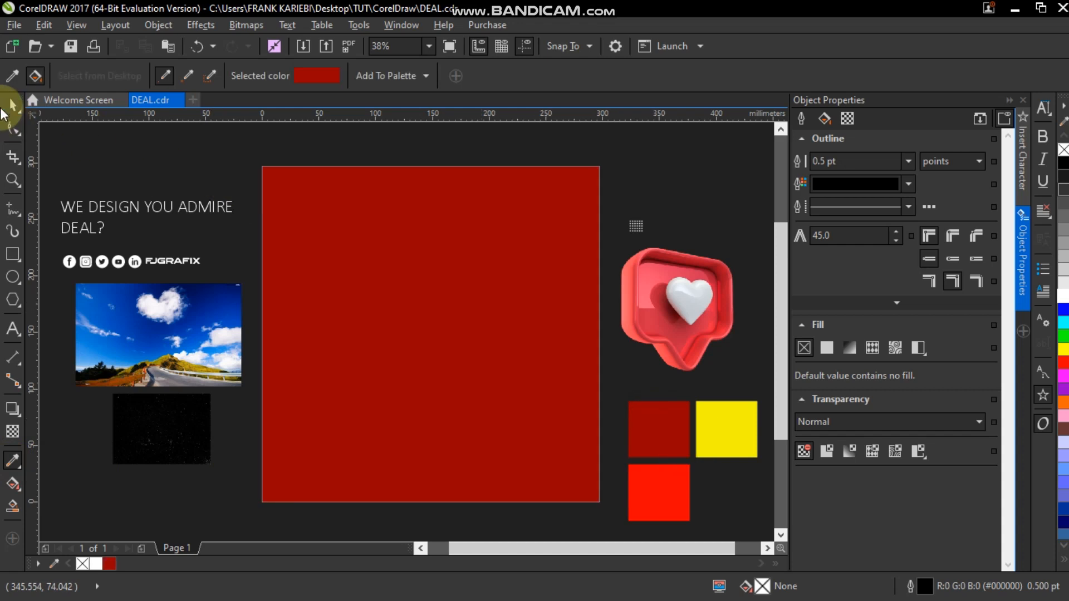
{"action": "left_click", "coordinate": [11, 105]}
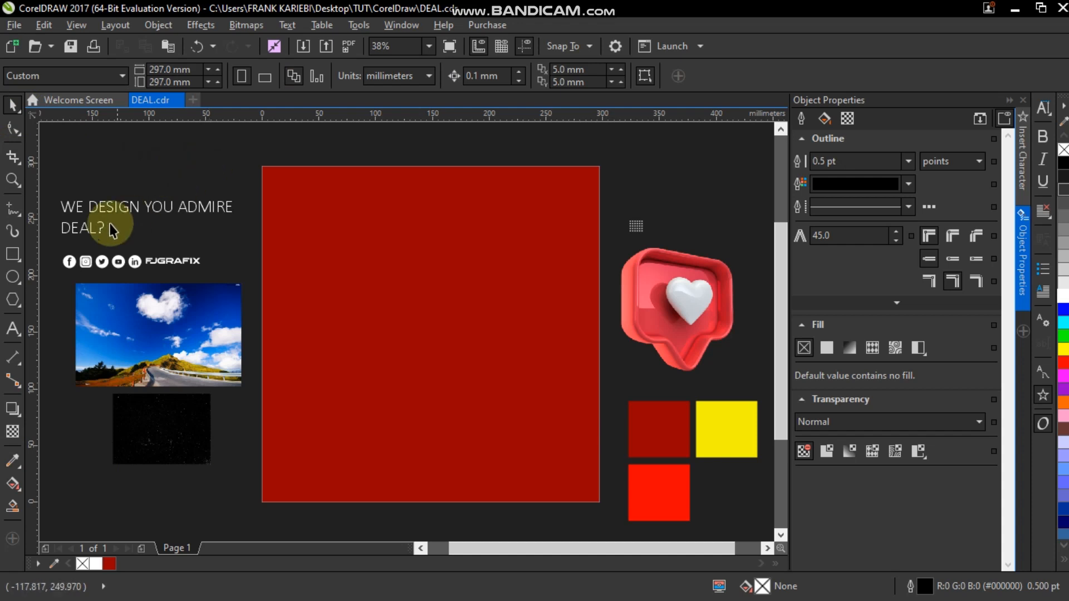
- Move the headline text up beside the page and break its first line after "WE DESIGN"
{"action": "left_click_drag", "start_coordinate": [132, 223], "coordinate": [167, 176]}
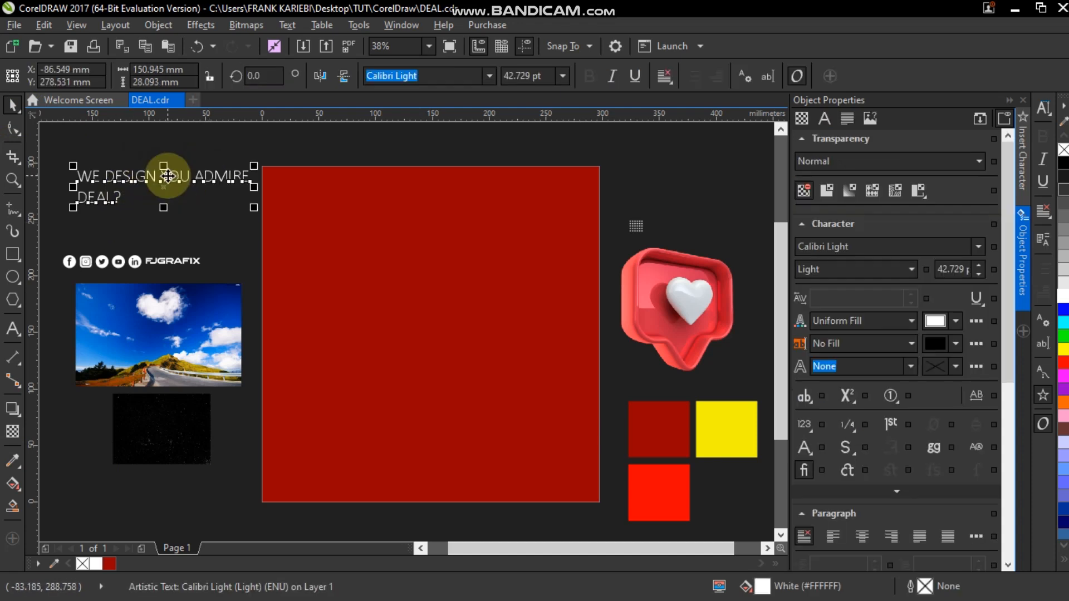
{"action": "double_click", "coordinate": [164, 176]}
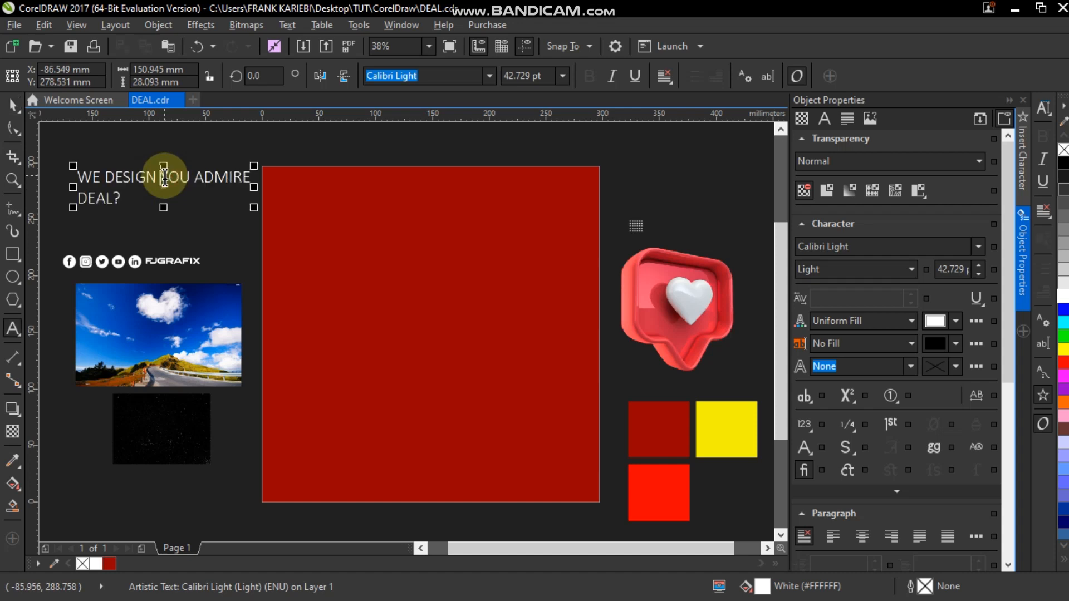
{"action": "key", "text": "Return"}
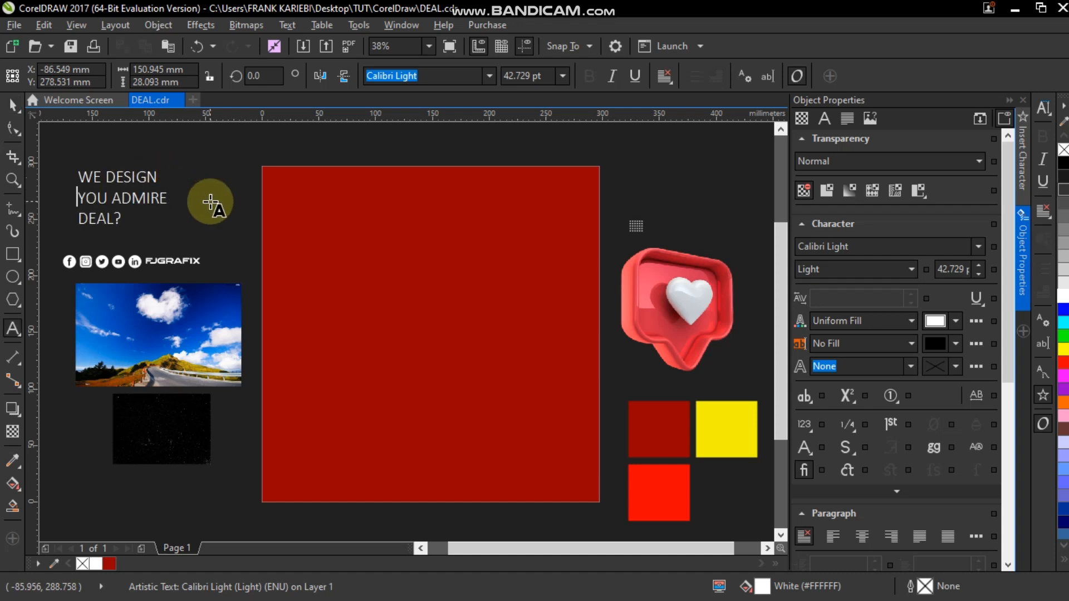
{"action": "left_click", "coordinate": [12, 104]}
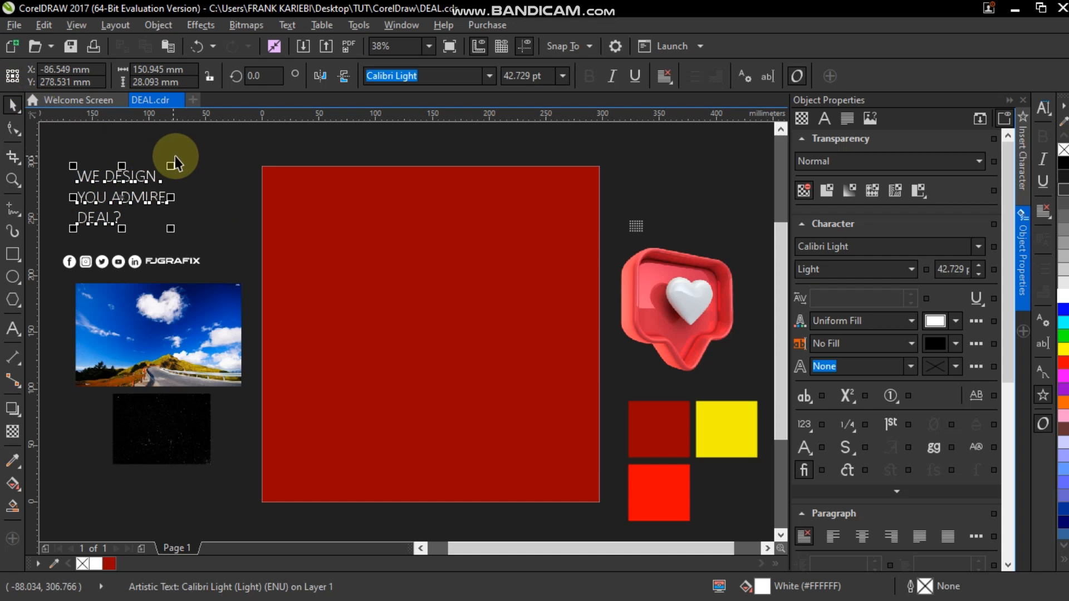
- Break the headline apart into separate lines and move "WE DESIGN" onto the upper part of the red page
{"action": "left_click", "coordinate": [166, 25]}
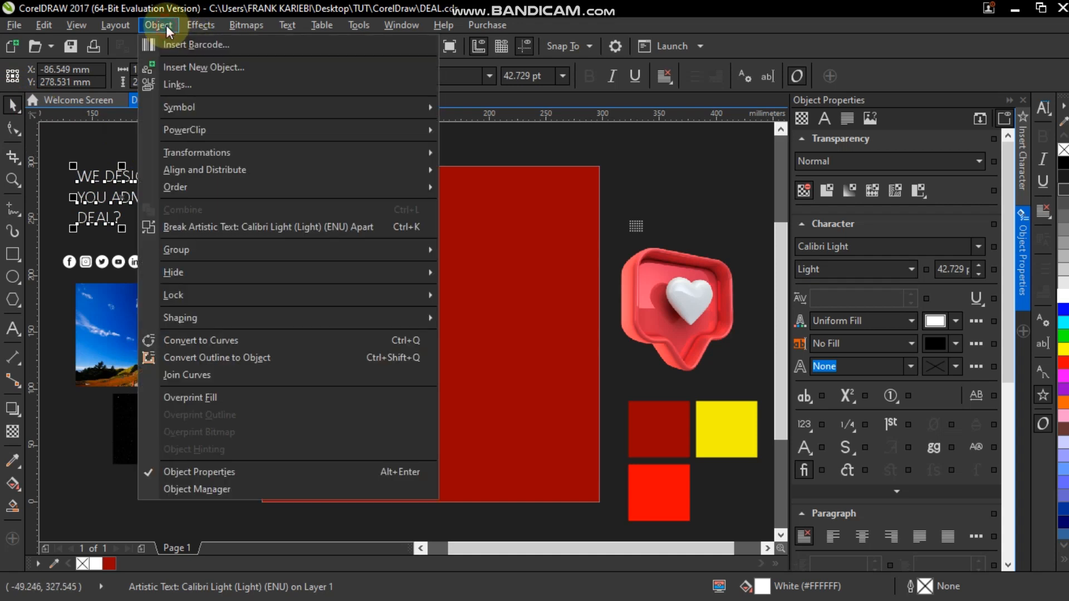
{"action": "left_click", "coordinate": [266, 226]}
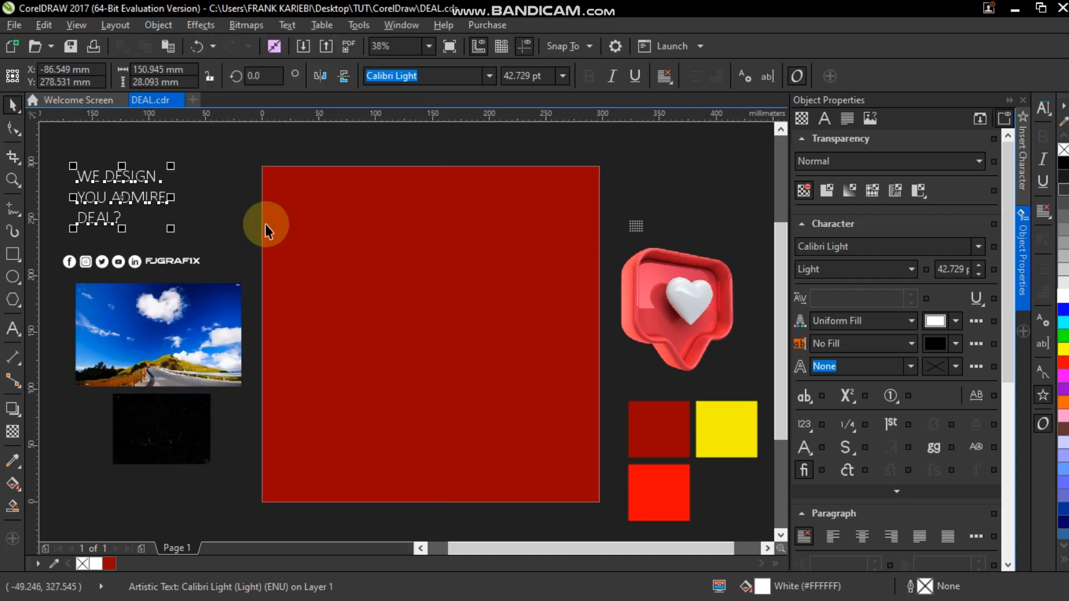
{"action": "left_click", "coordinate": [131, 176]}
{"action": "left_click_drag", "start_coordinate": [131, 177], "coordinate": [439, 216]}
{"action": "left_click", "coordinate": [623, 168]}
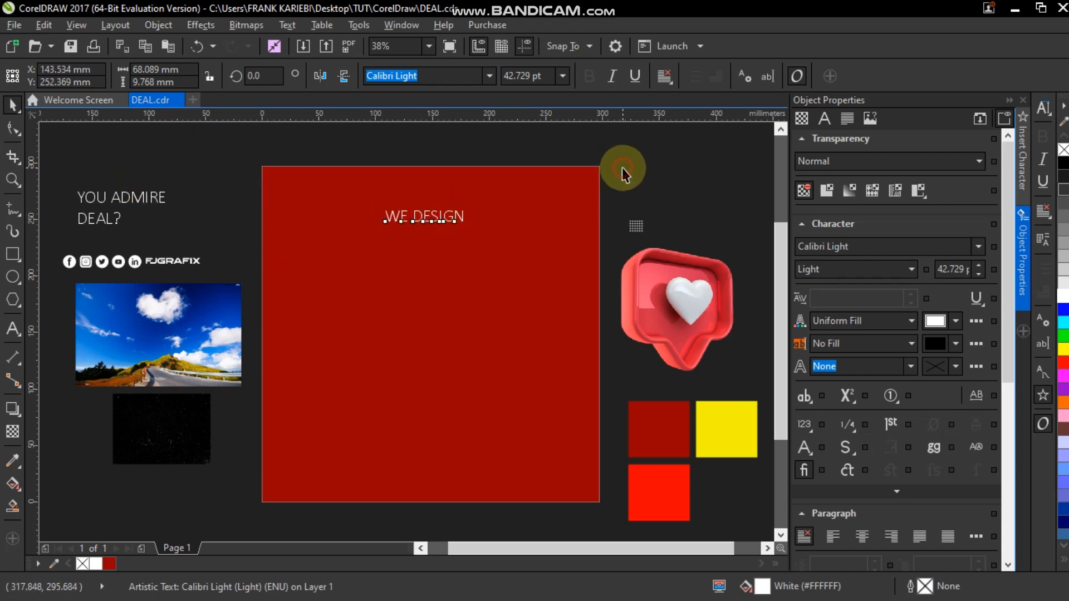
- Set the "WE DESIGN" text in the Boldstrom font and enlarge it to about 61 pt on the red page
{"action": "left_click", "coordinate": [425, 220]}
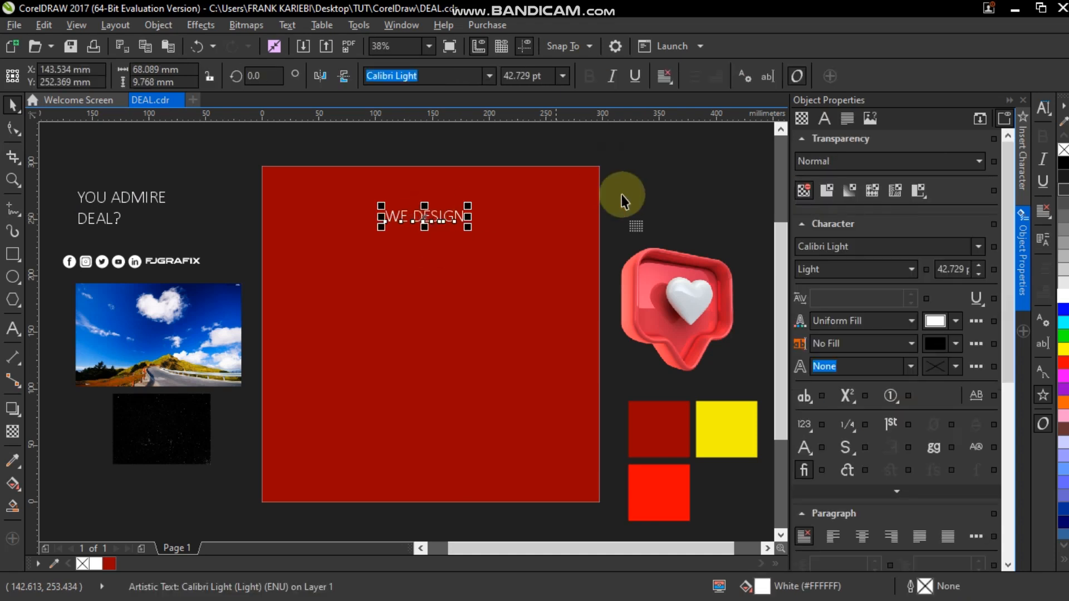
{"action": "left_click", "coordinate": [979, 246]}
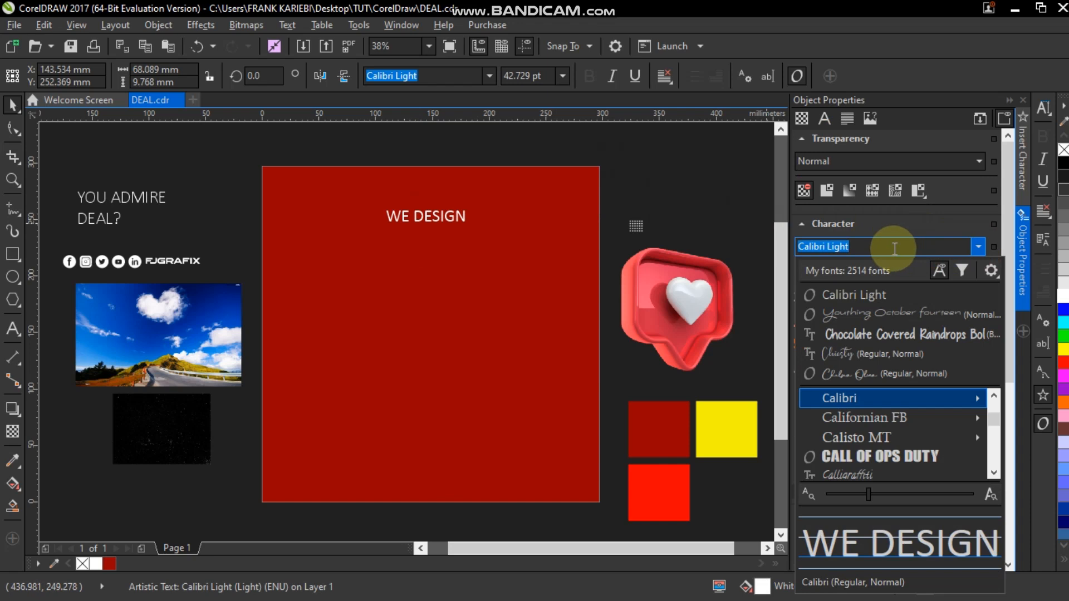
{"action": "type", "text": "BOLD"}
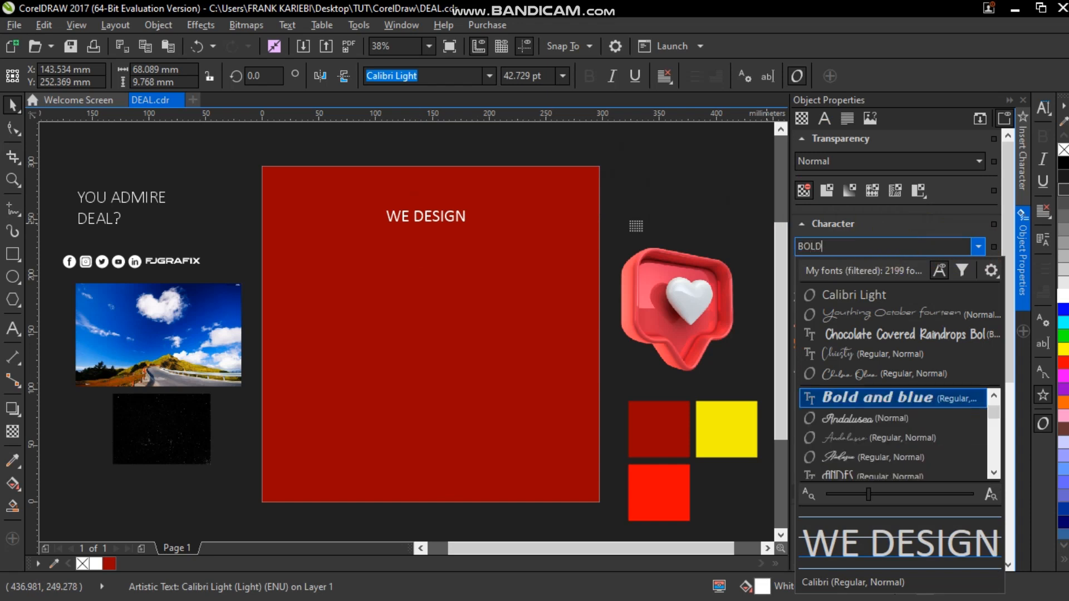
{"action": "left_click", "coordinate": [895, 248]}
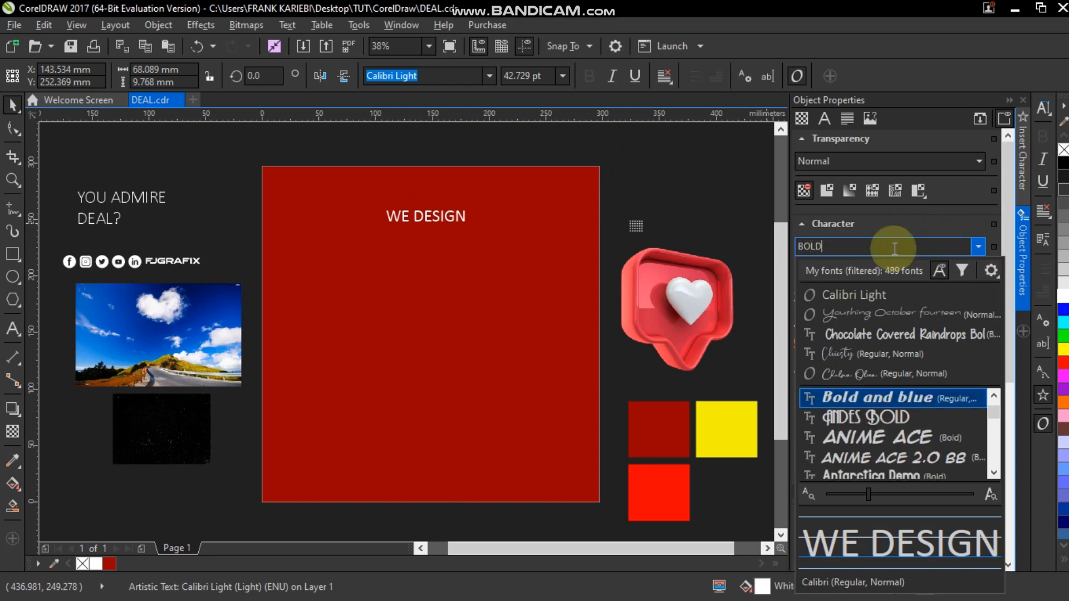
{"action": "type", "text": "S"}
{"action": "left_click", "coordinate": [894, 248]}
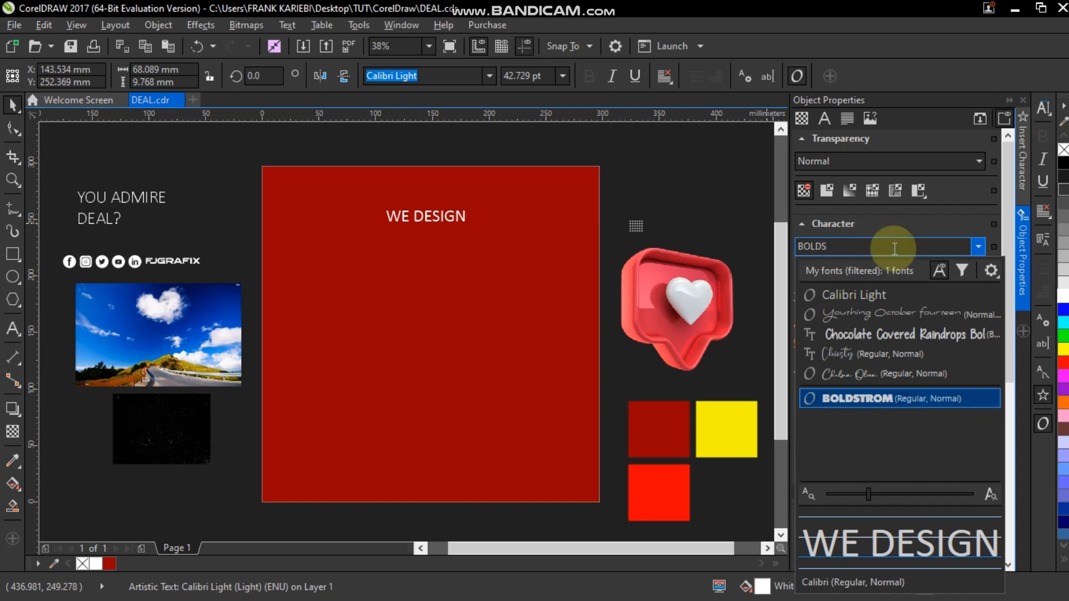
{"action": "left_click", "coordinate": [859, 398]}
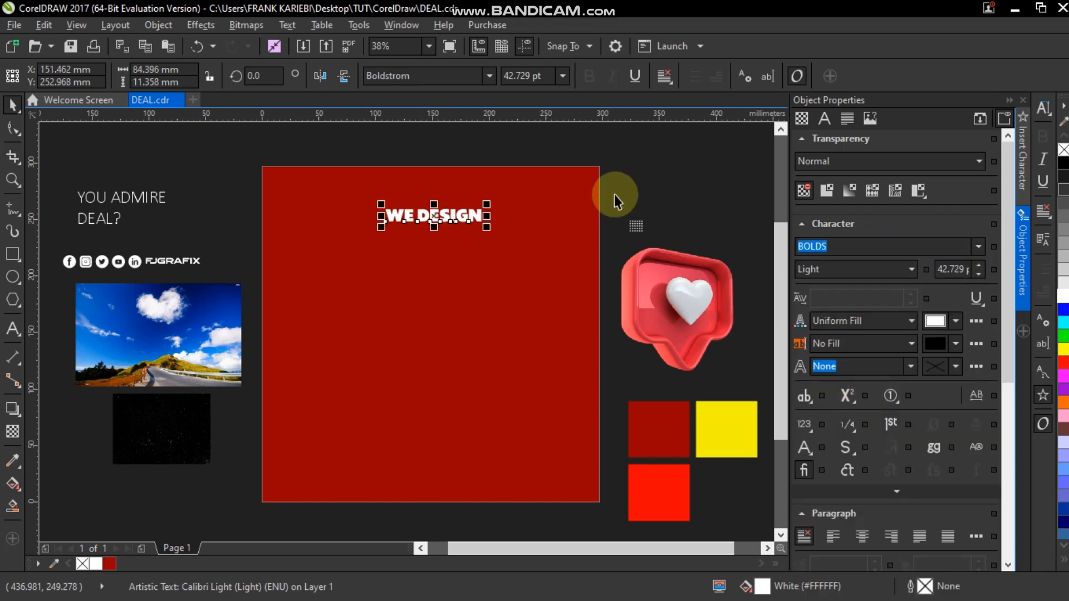
{"action": "left_click_drag", "start_coordinate": [489, 229], "coordinate": [548, 244]}
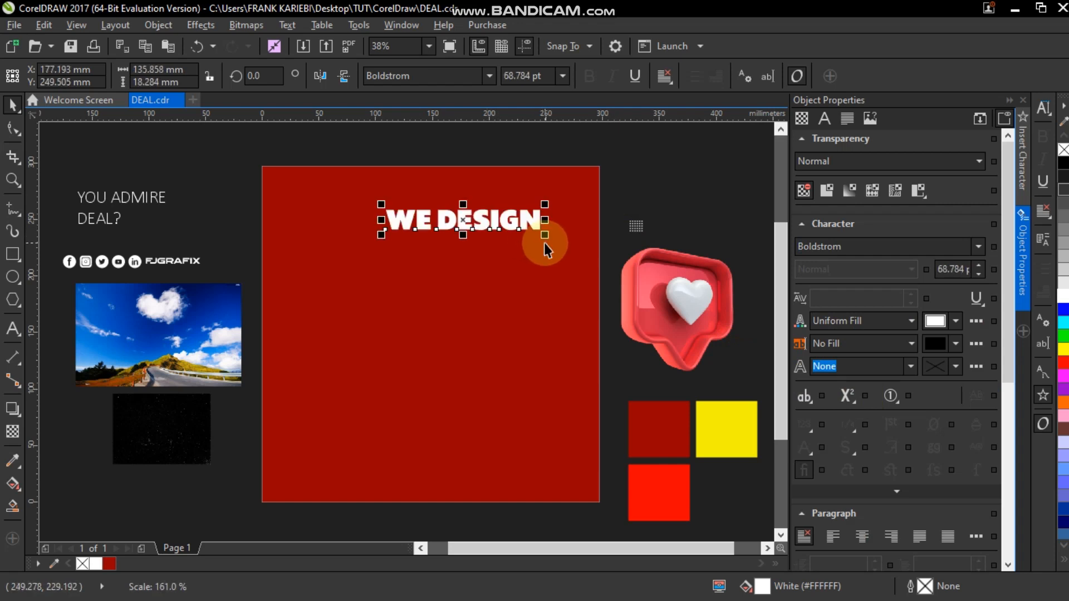
{"action": "key", "text": "ctrl+z"}
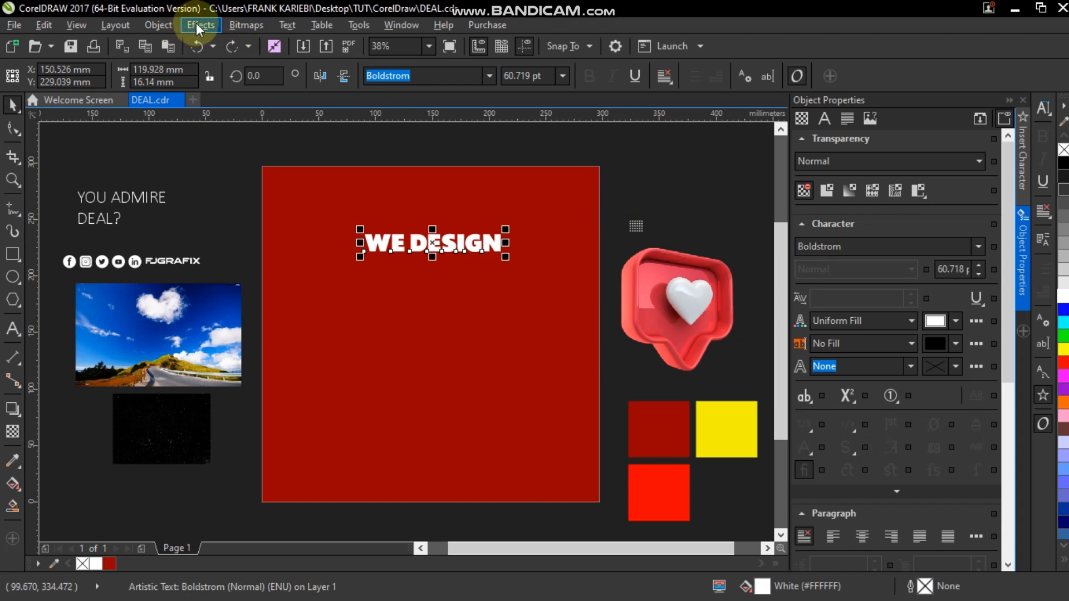
- Break "WE DESIGN" apart into words, and "DESIGN" into individual letters
{"action": "left_click", "coordinate": [158, 24]}
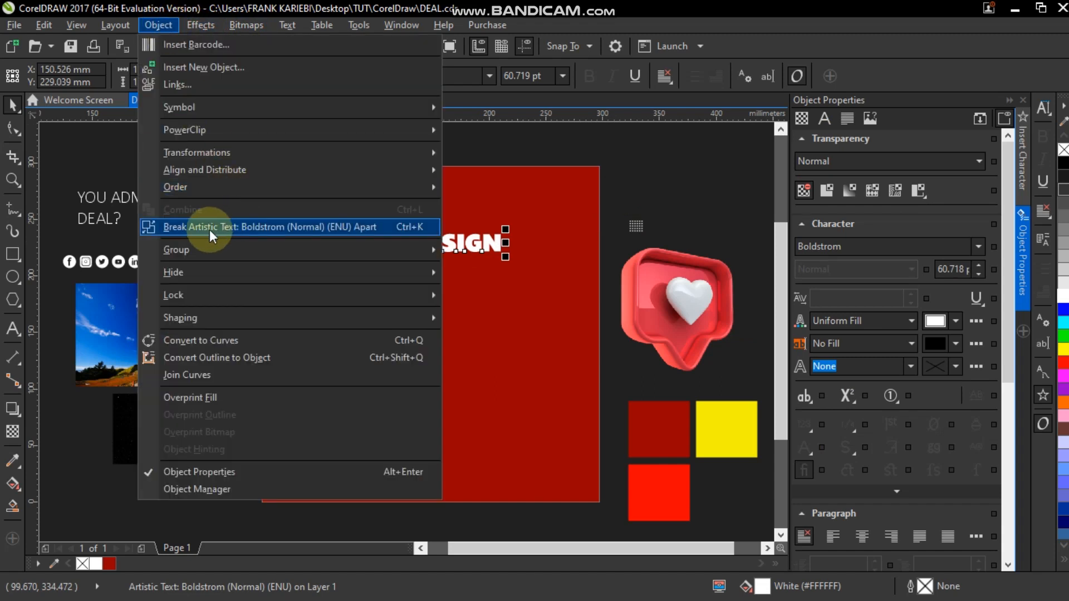
{"action": "left_click", "coordinate": [282, 227]}
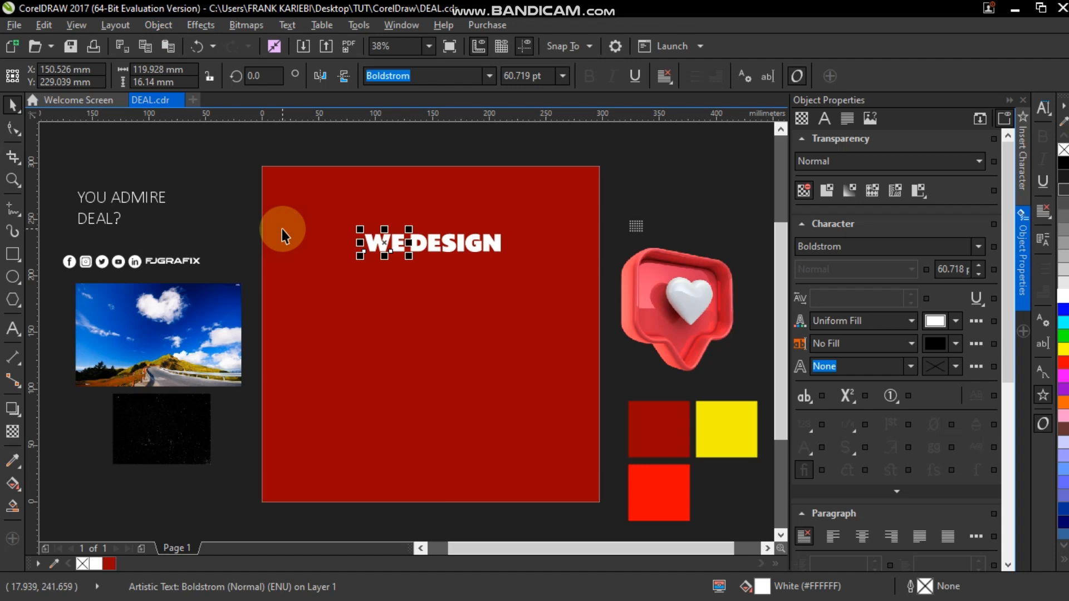
{"action": "left_click", "coordinate": [433, 244]}
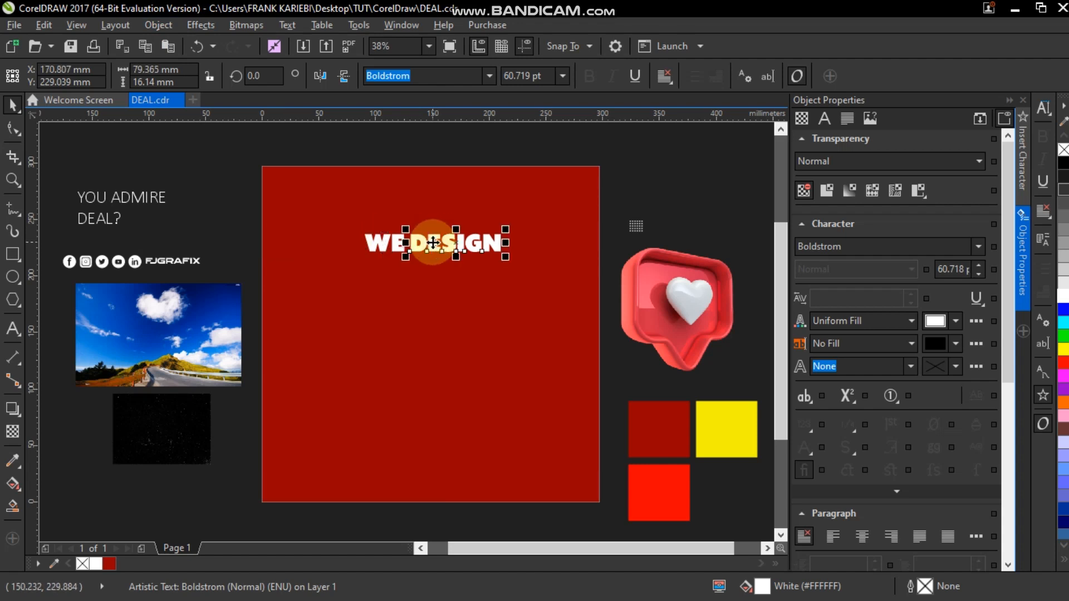
{"action": "left_click", "coordinate": [158, 24]}
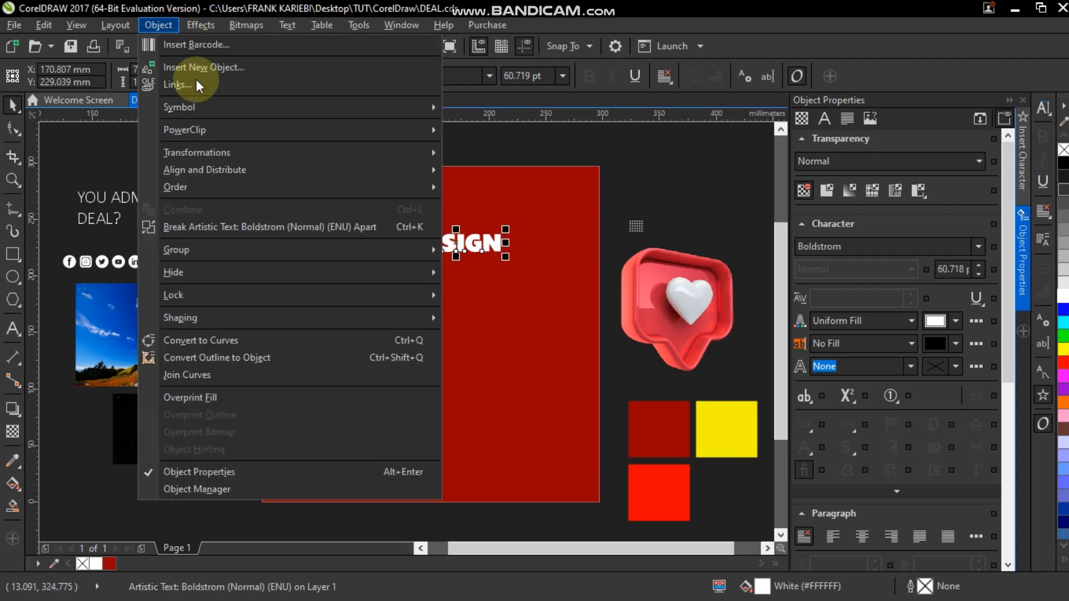
{"action": "left_click", "coordinate": [305, 226]}
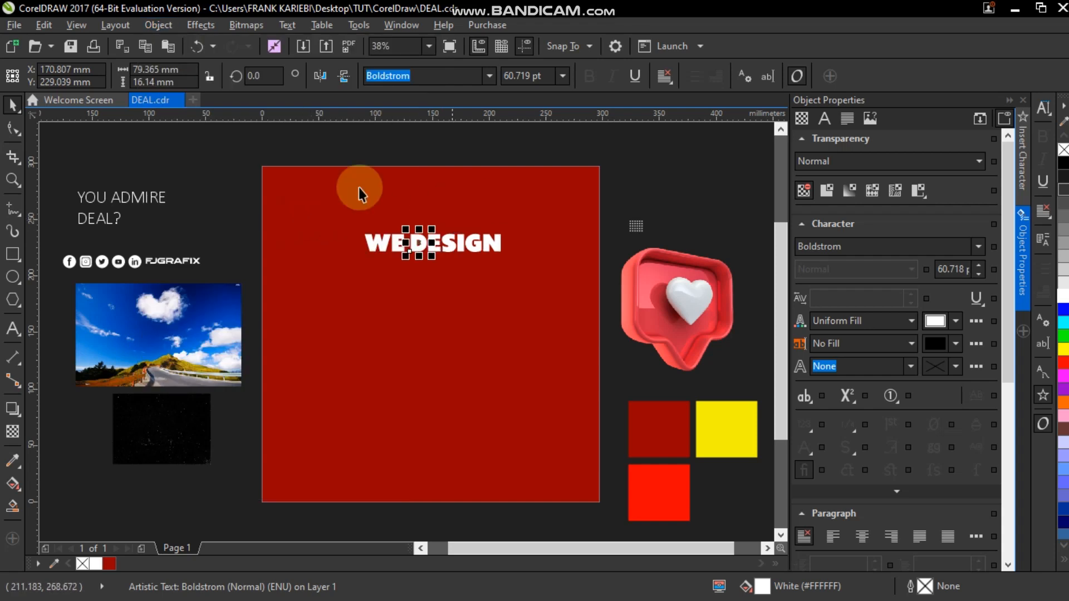
- Mirror the letter G of "DESIGN" vertically
{"action": "key", "text": "z"}
{"action": "left_click_drag", "start_coordinate": [257, 154], "coordinate": [616, 312]}
{"action": "key", "text": "space"}
{"action": "left_click", "coordinate": [492, 357]}
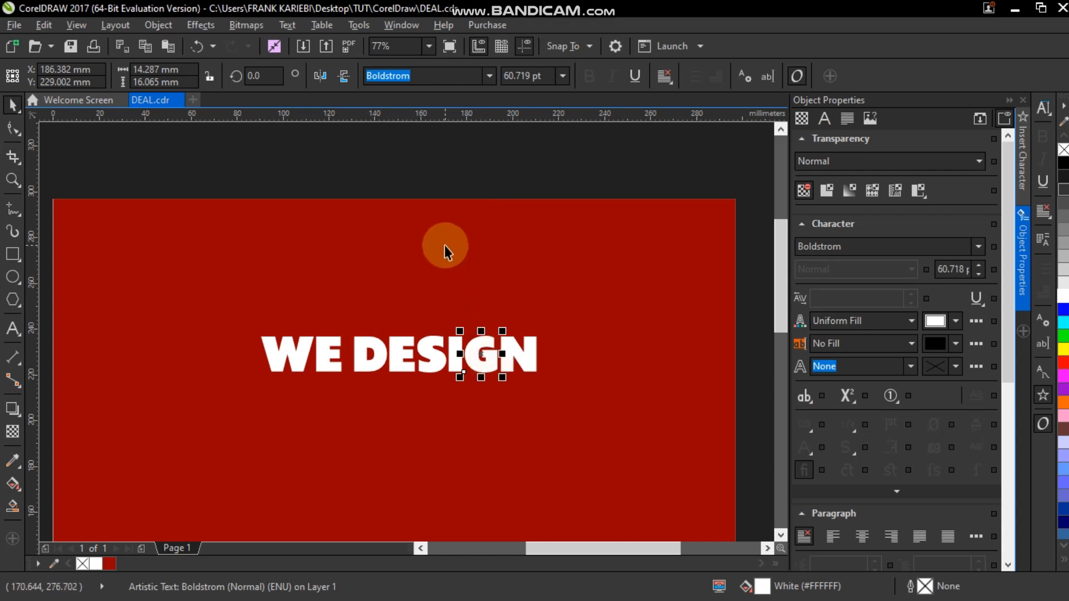
{"action": "left_click", "coordinate": [343, 77]}
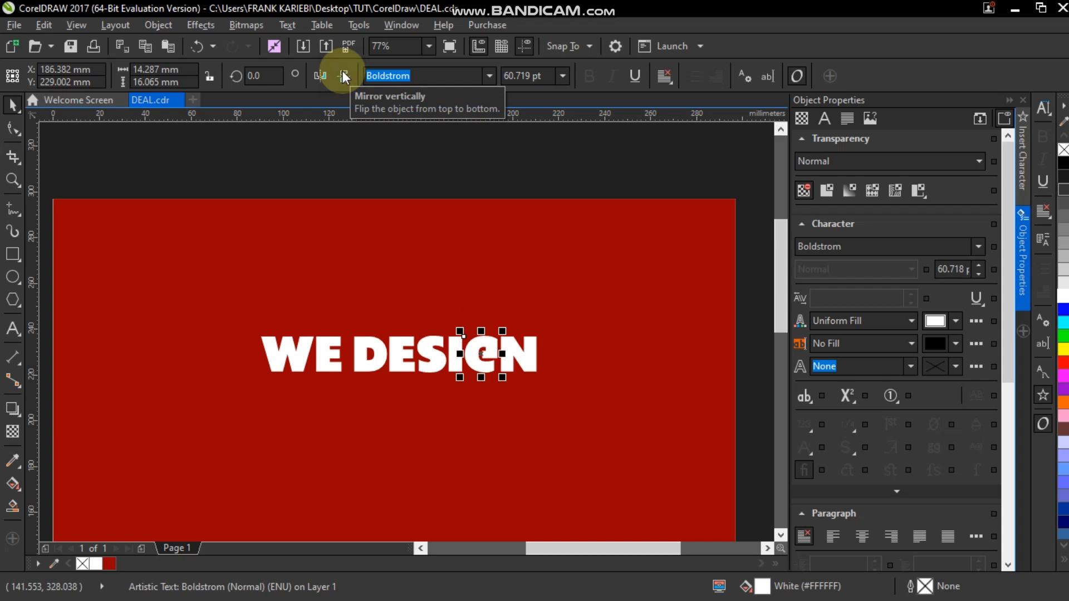
- Mirror the letters S and N of "DESIGN" horizontally
{"action": "left_click", "coordinate": [429, 351]}
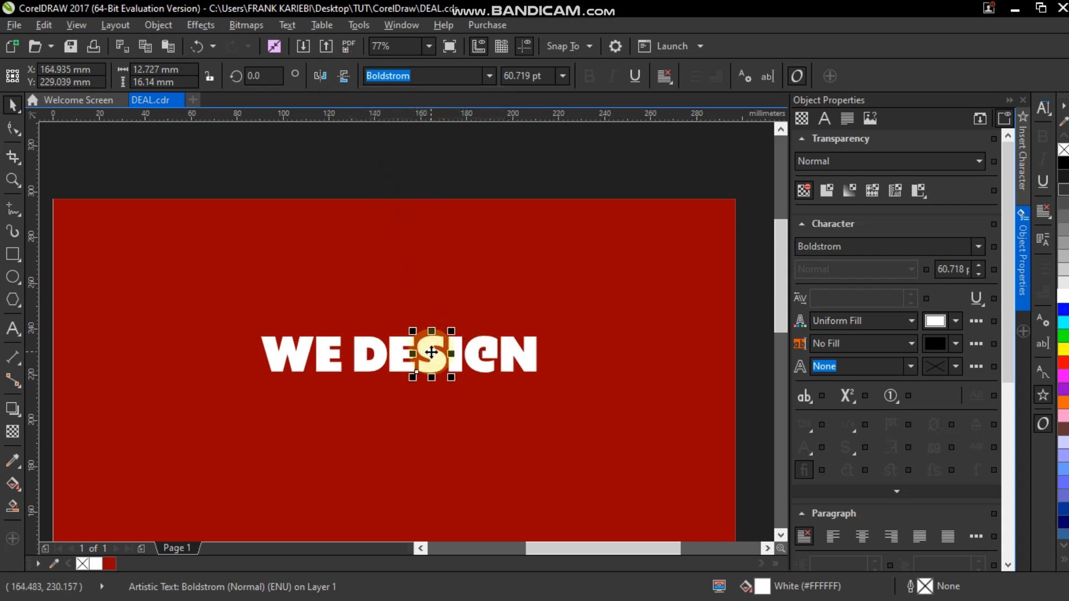
{"action": "left_click", "coordinate": [321, 78]}
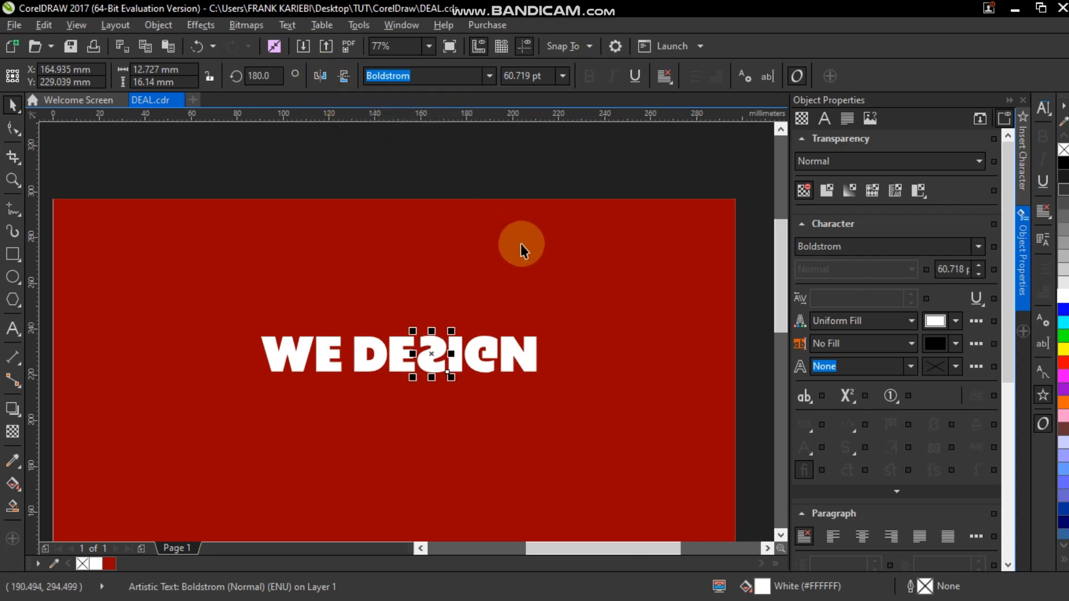
{"action": "left_click", "coordinate": [525, 354]}
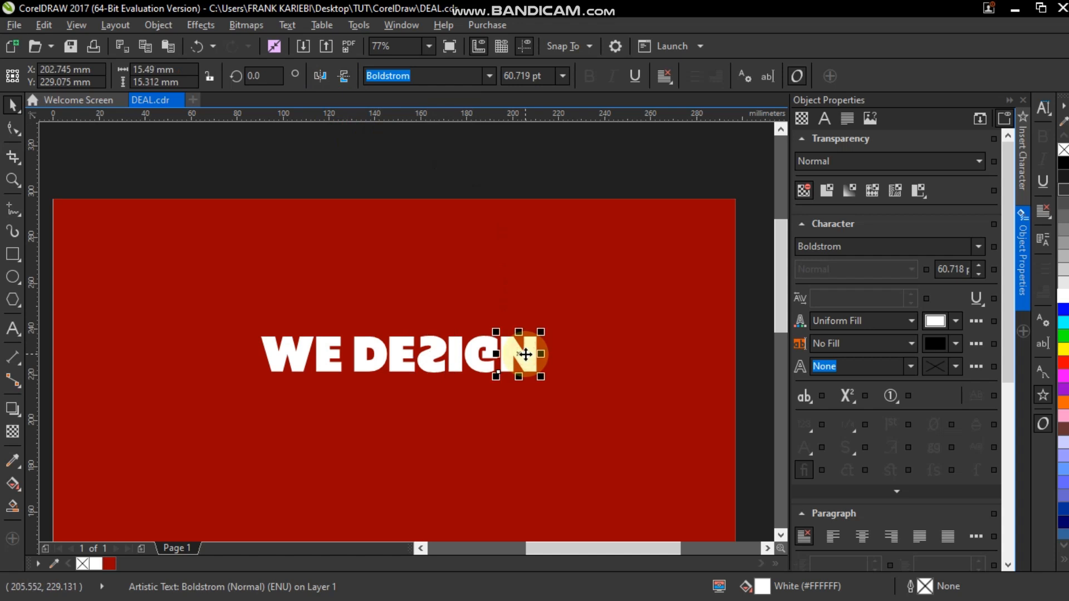
{"action": "left_click", "coordinate": [321, 78]}
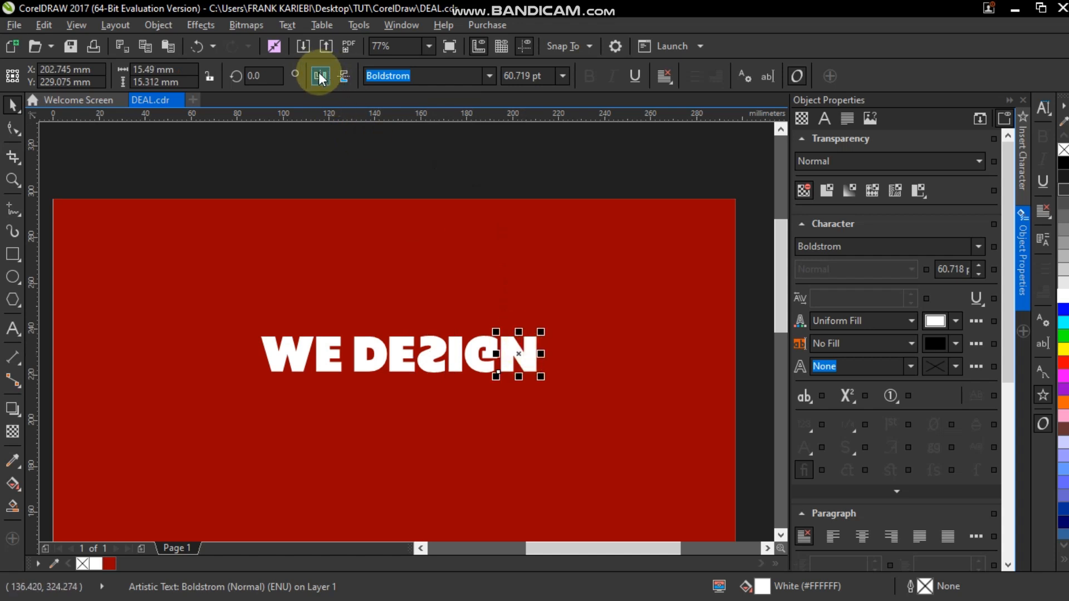
{"action": "left_click", "coordinate": [320, 77]}
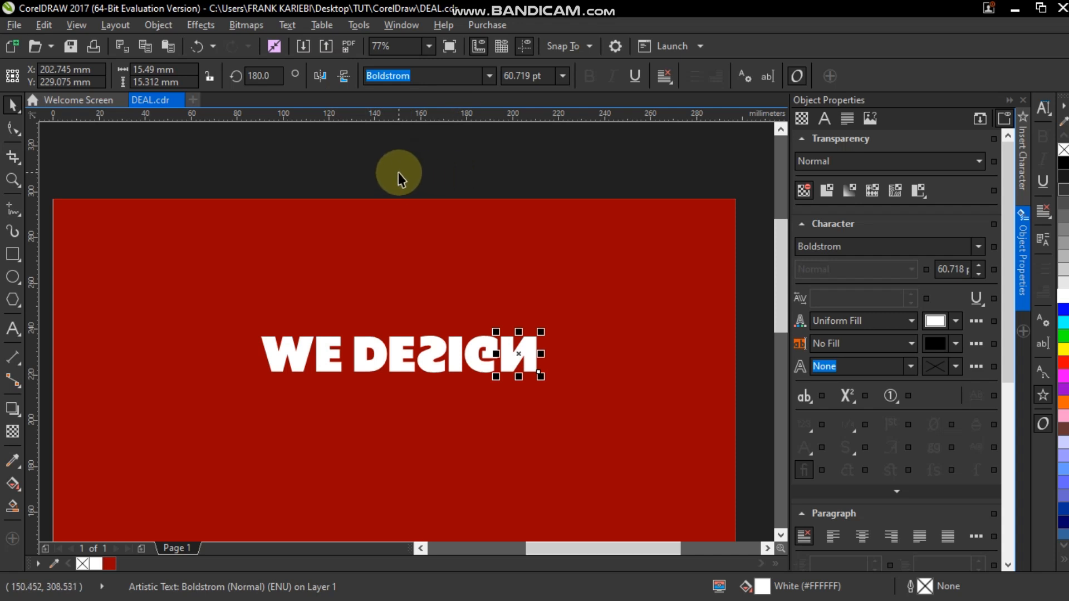
- Convert the mirrored N of "DESIGN" to curves and stretch its left stem well above the other letters
{"action": "left_click", "coordinate": [163, 22]}
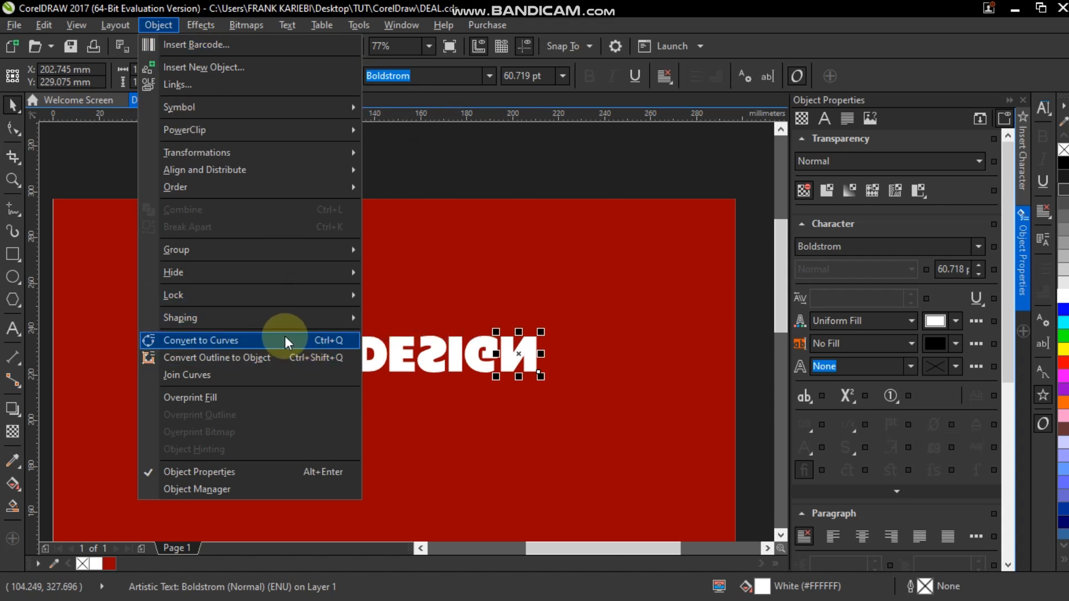
{"action": "left_click", "coordinate": [299, 341]}
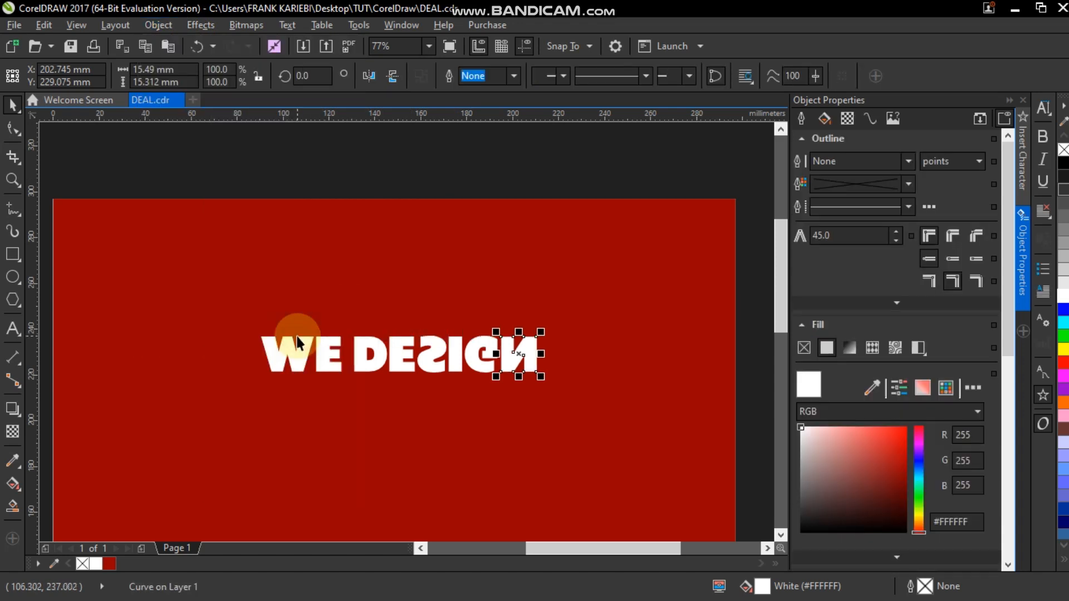
{"action": "left_click", "coordinate": [12, 130]}
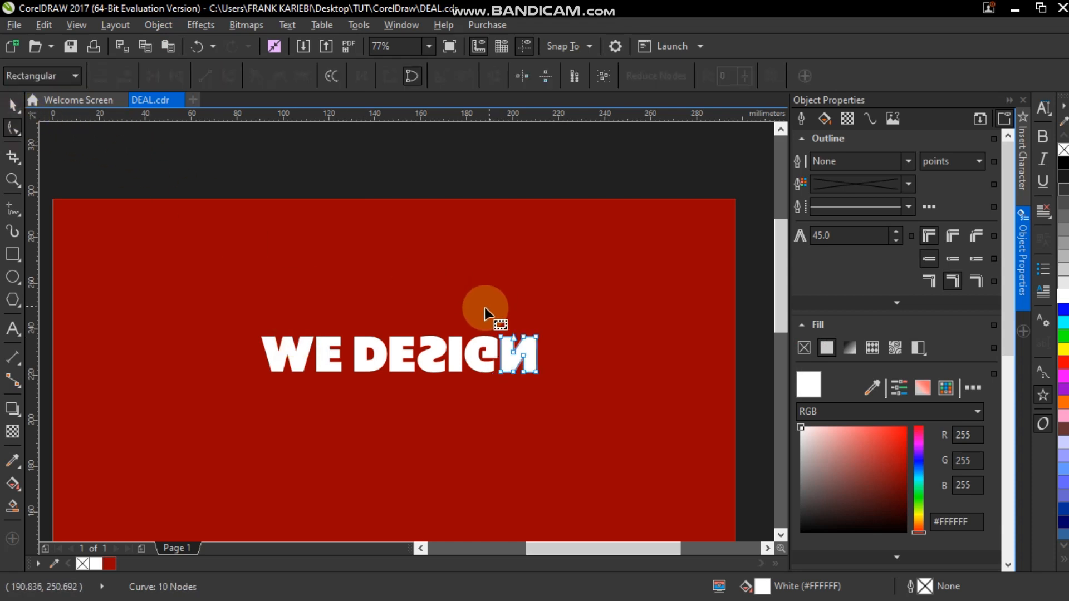
{"action": "key", "text": "z"}
{"action": "left_click_drag", "start_coordinate": [481, 312], "coordinate": [557, 392]}
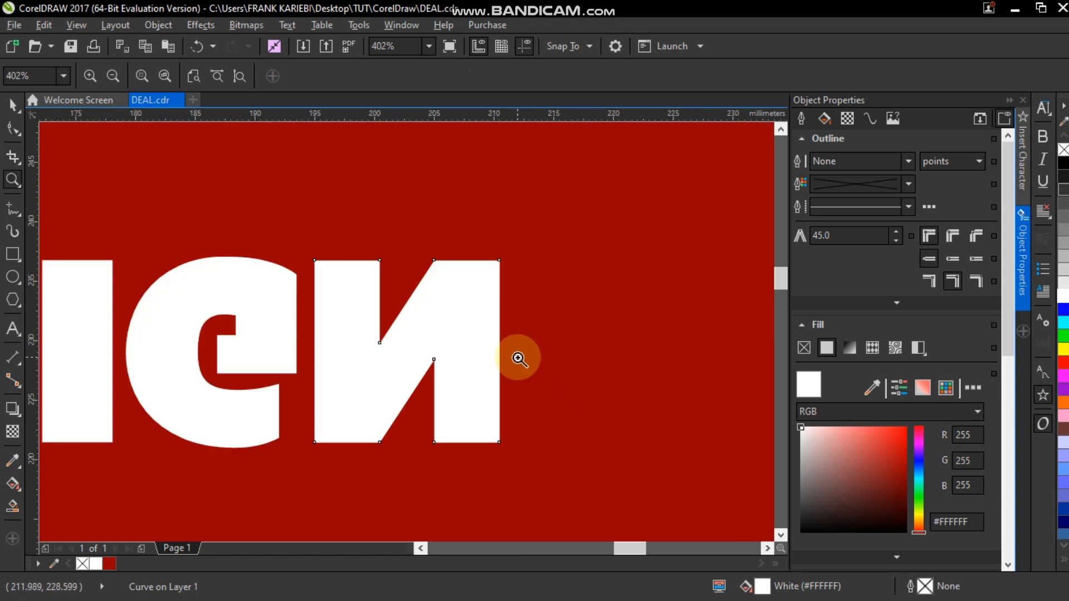
{"action": "key", "text": "alt+Up"}
{"action": "key", "text": "alt+Left"}
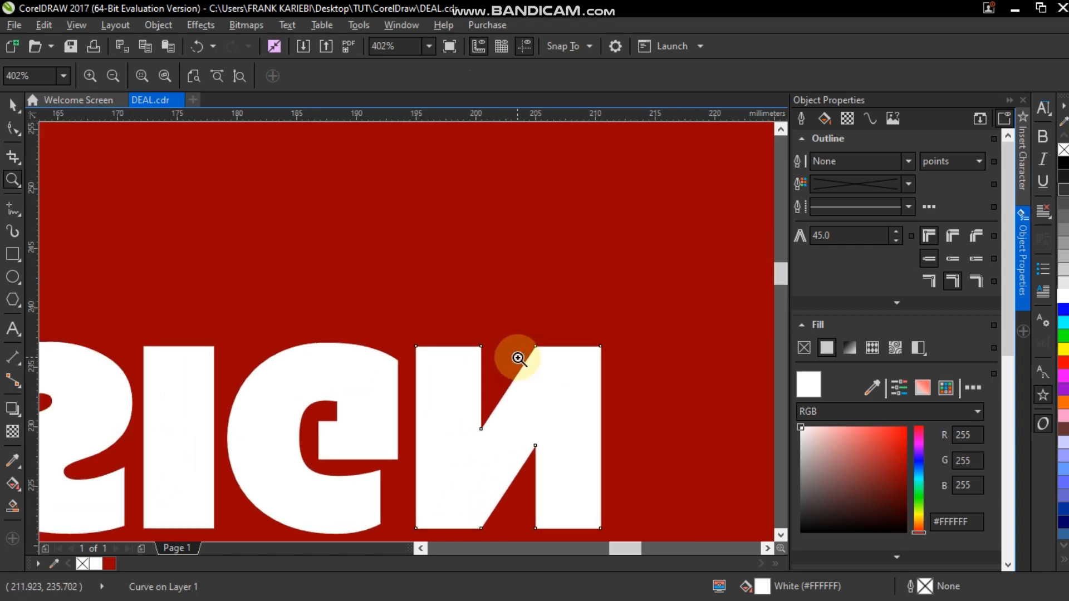
{"action": "left_click", "coordinate": [13, 128]}
{"action": "left_click_drag", "start_coordinate": [374, 312], "coordinate": [514, 388]}
{"action": "left_click_drag", "start_coordinate": [482, 347], "coordinate": [482, 162]}
{"action": "key", "text": "z"}
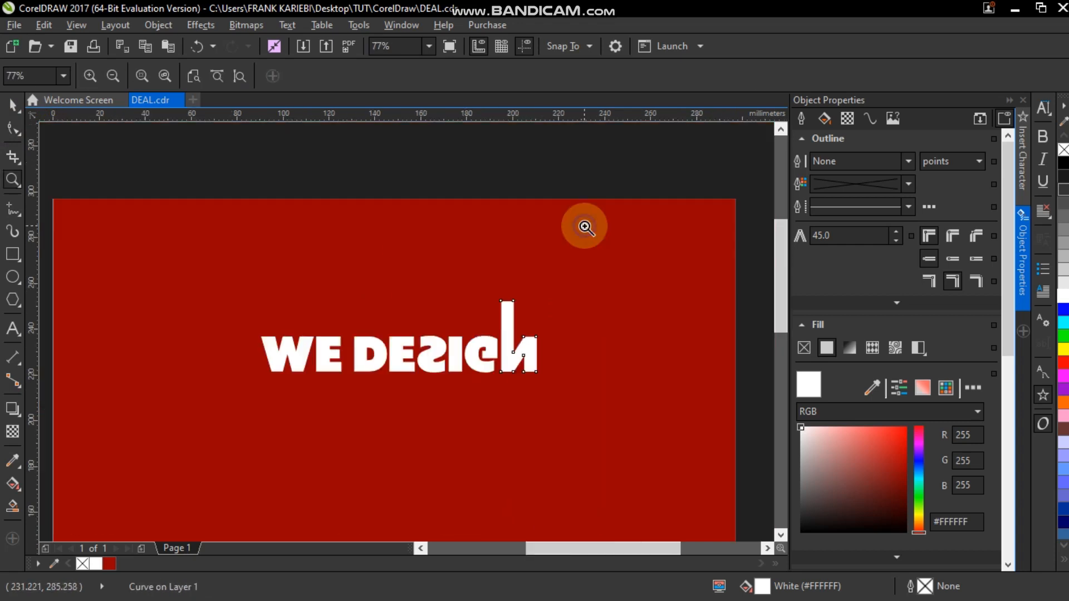
- Lower the top of the N's raised left stem so it rises only moderately above the word
{"action": "key", "text": "space"}
{"action": "key", "text": "F10"}
{"action": "mouse_move", "coordinate": [470, 279]}
{"action": "left_mouse_down"}
{"action": "mouse_move", "coordinate": [536, 316]}
{"action": "mouse_move", "coordinate": [513, 317]}
{"action": "left_mouse_up"}
{"action": "key", "text": "z"}
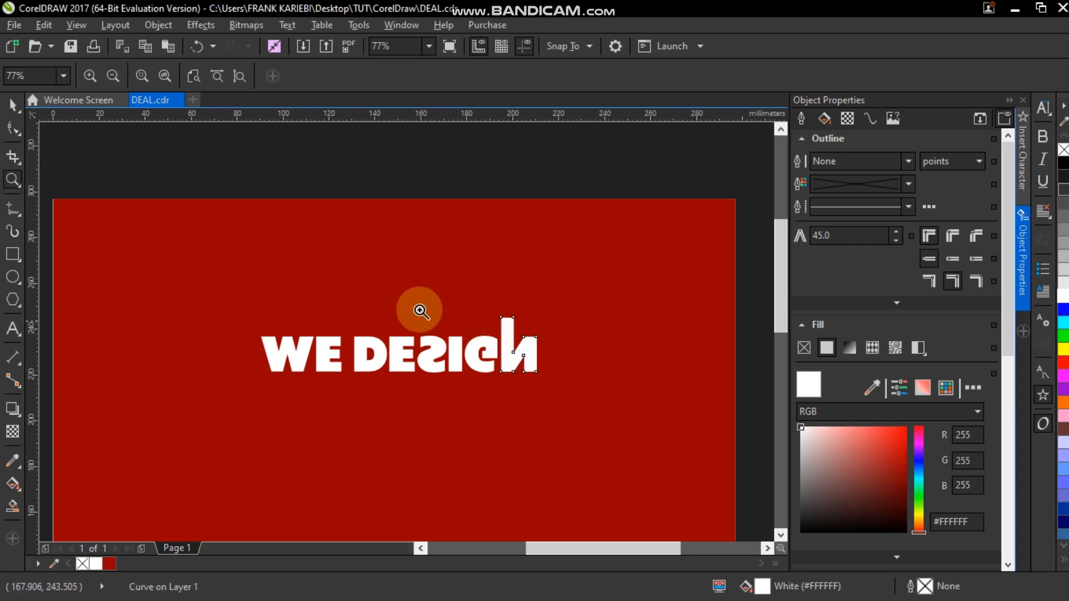
- Duplicate the letter I, shrink the copy to a block about 4 mm high above the original, and fill it bright red (#FF0000)
{"action": "left_click_drag", "start_coordinate": [392, 266], "coordinate": [510, 393]}
{"action": "left_click_drag", "start_coordinate": [361, 295], "coordinate": [488, 429]}
{"action": "key", "text": "F3"}
{"action": "key", "text": "space"}
{"action": "left_click", "coordinate": [423, 405]}
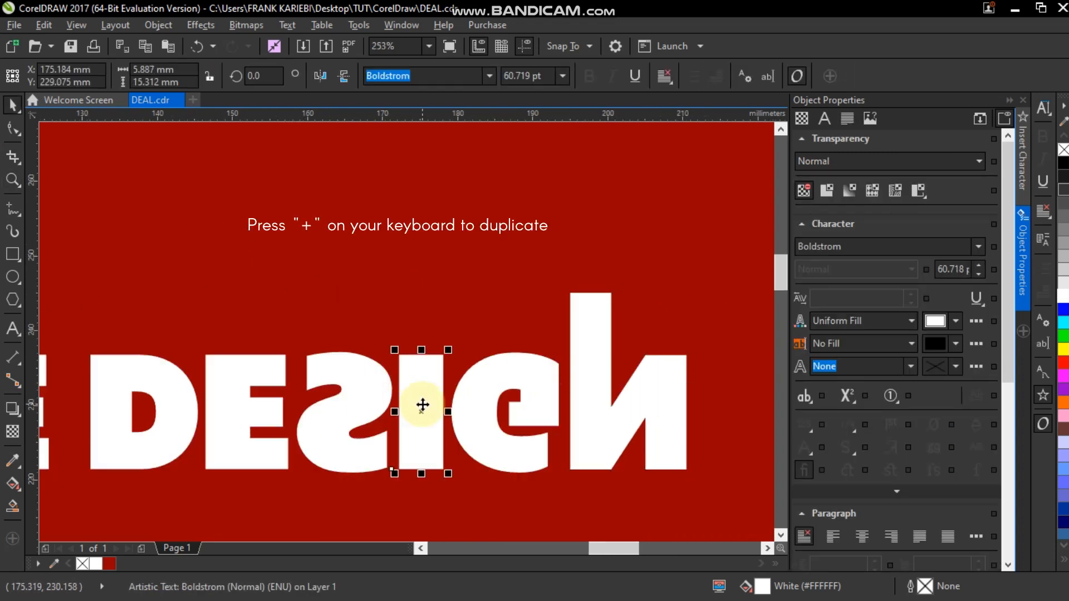
{"action": "key", "text": "plus"}
{"action": "left_click_drag", "start_coordinate": [423, 405], "coordinate": [429, 278]}
{"action": "left_click_drag", "start_coordinate": [421, 225], "coordinate": [423, 307]}
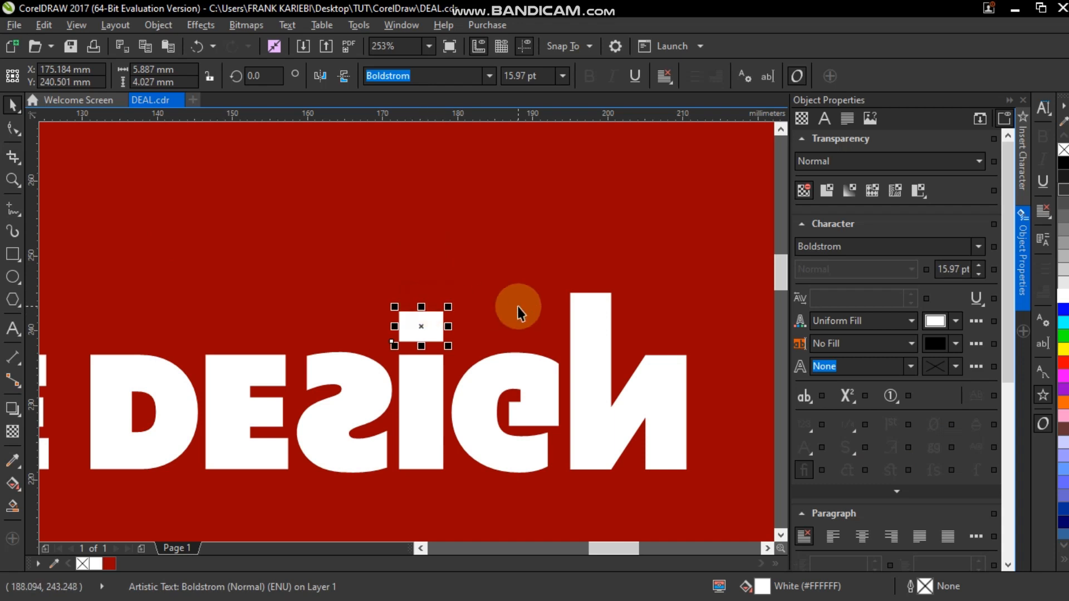
{"action": "left_click", "coordinate": [1063, 363]}
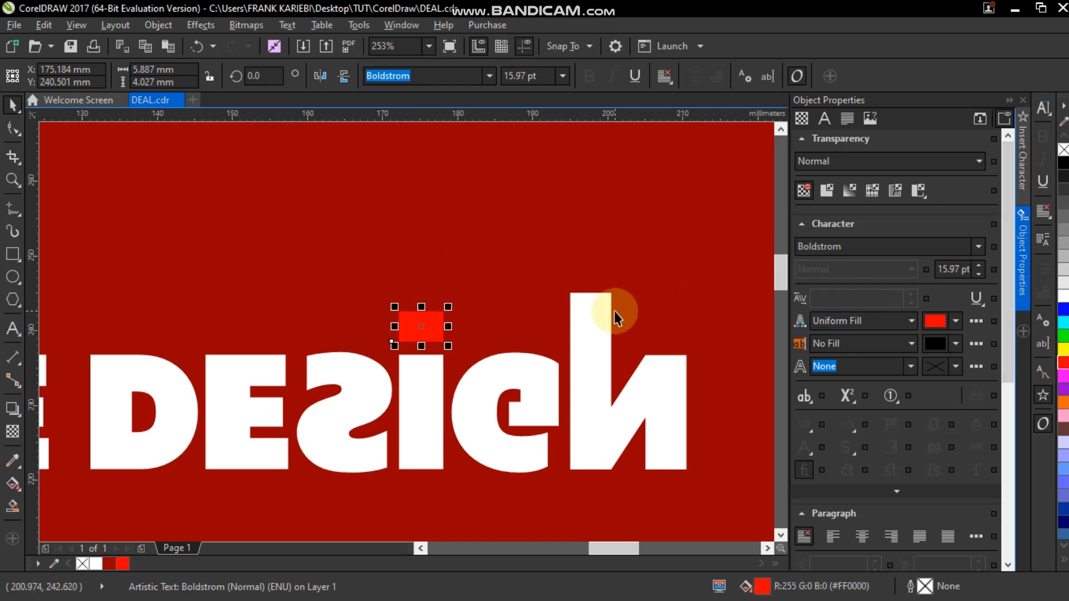
- Group all the "WE DESIGN" lettering with its red block and rotate the group about 4.9 degrees counterclockwise
{"action": "key", "text": "z"}
{"action": "right_click", "coordinate": [405, 246]}
{"action": "right_click", "coordinate": [406, 246]}
{"action": "key", "text": "space"}
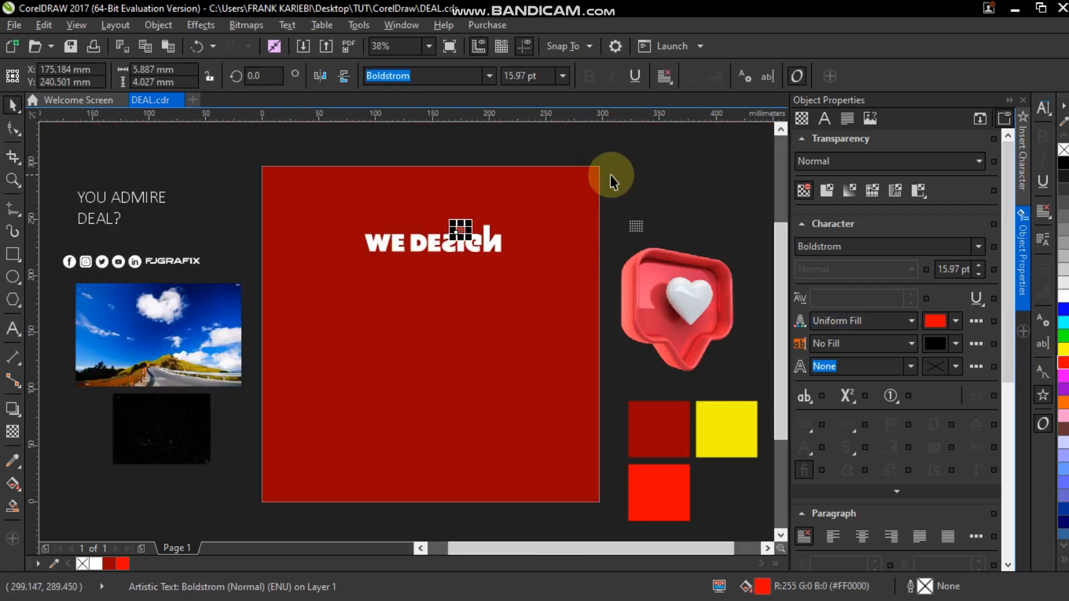
{"action": "left_click", "coordinate": [630, 172]}
{"action": "left_click_drag", "start_coordinate": [530, 146], "coordinate": [290, 304]}
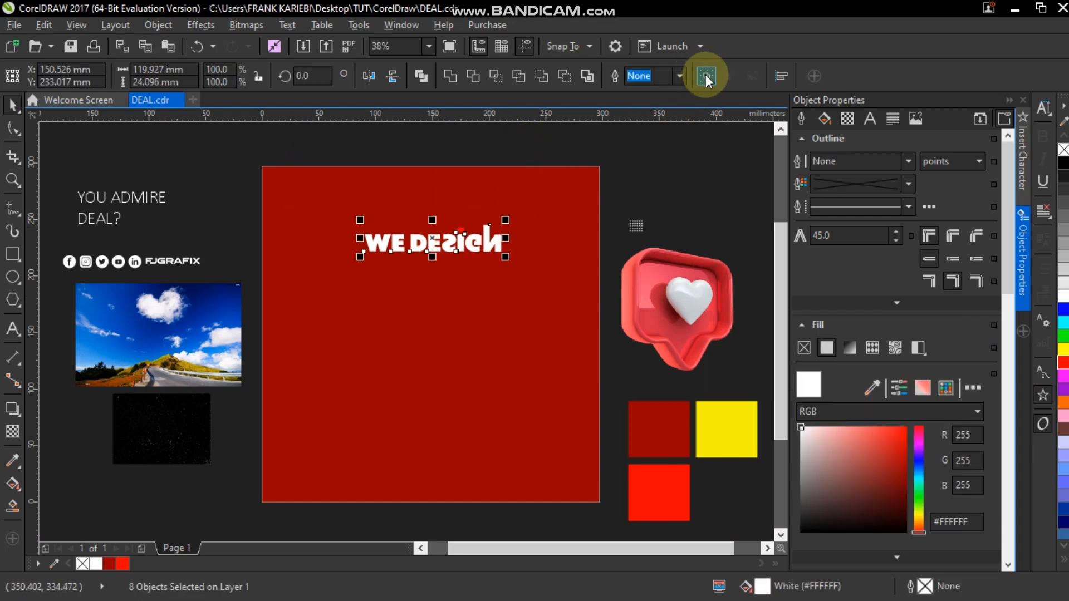
{"action": "left_click", "coordinate": [706, 76]}
{"action": "left_click", "coordinate": [466, 241]}
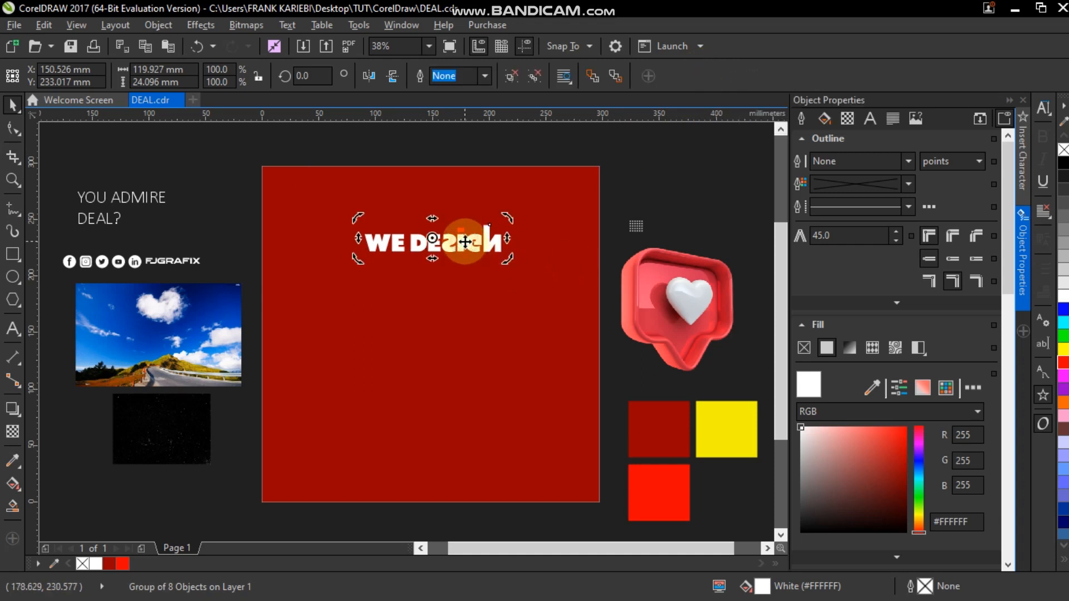
{"action": "left_click_drag", "start_coordinate": [507, 220], "coordinate": [512, 210]}
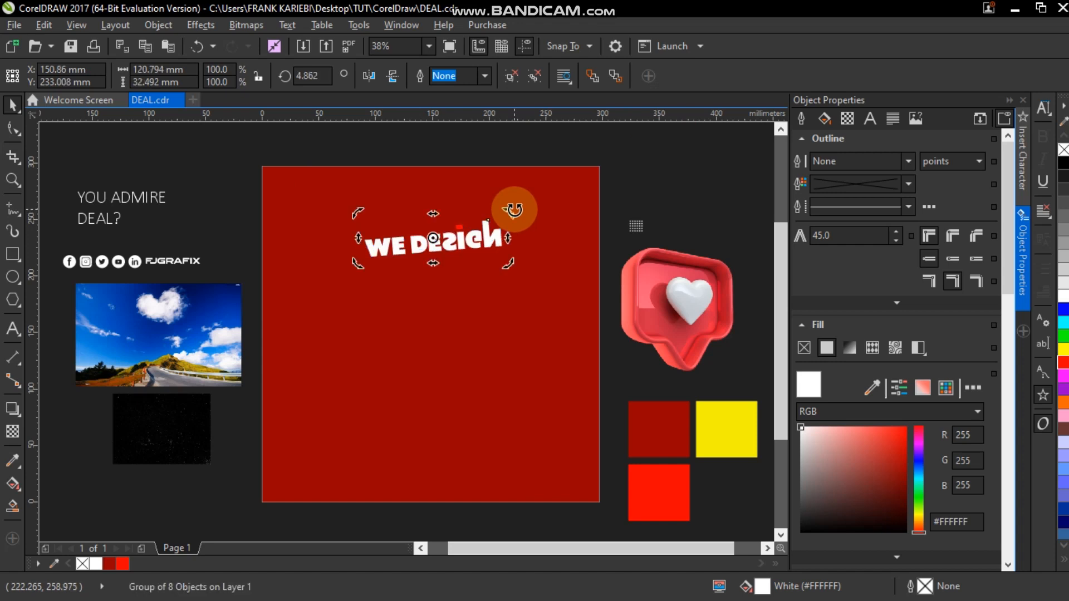
- Shorten the "YOU ADMIRE" text to "U ADMIRE" and break it apart into separate words
{"action": "left_click_drag", "start_coordinate": [115, 198], "coordinate": [176, 192]}
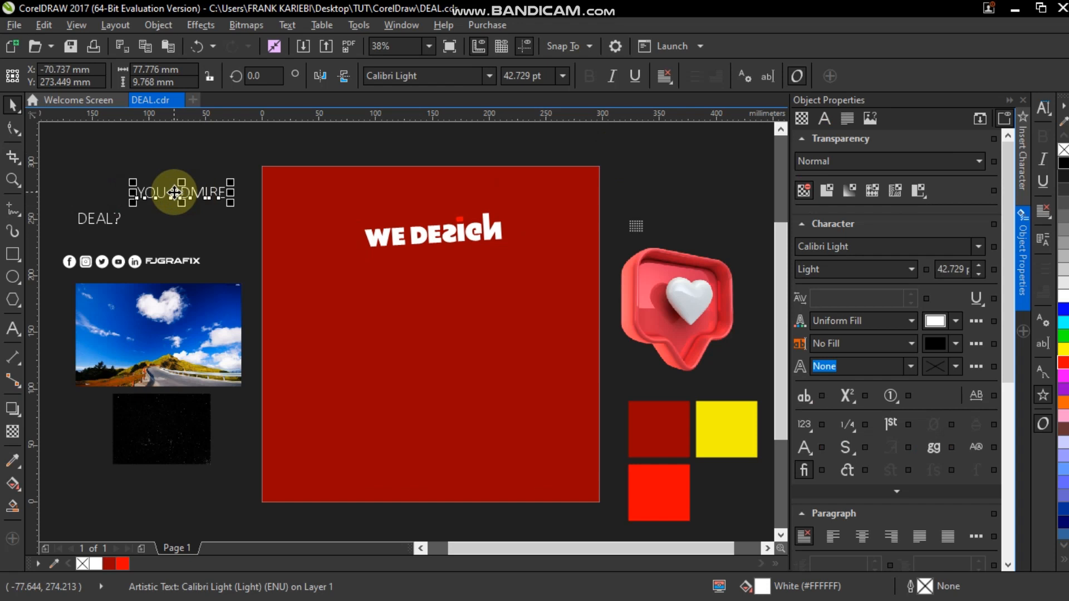
{"action": "left_click", "coordinate": [177, 192]}
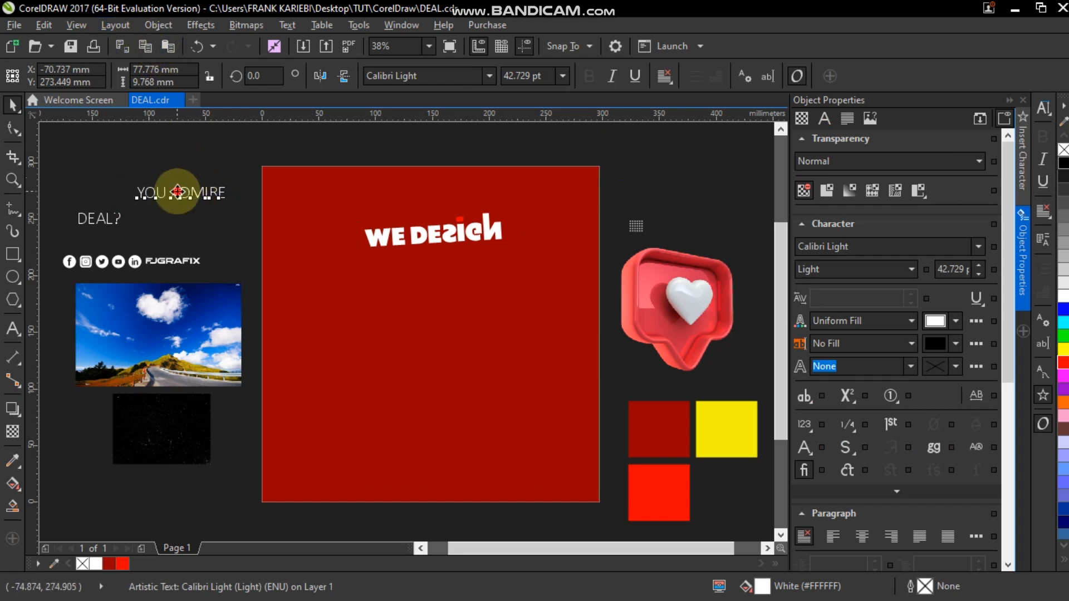
{"action": "key", "text": "F8"}
{"action": "key", "text": "BackSpace"}
{"action": "key", "text": "BackSpace"}
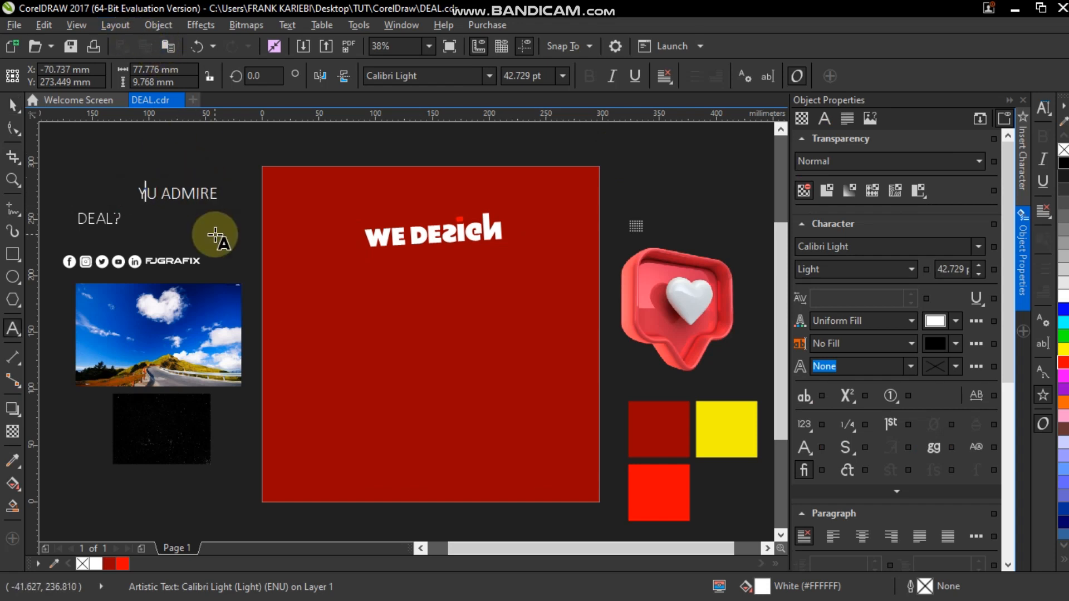
{"action": "left_click", "coordinate": [12, 105]}
{"action": "left_click", "coordinate": [162, 25]}
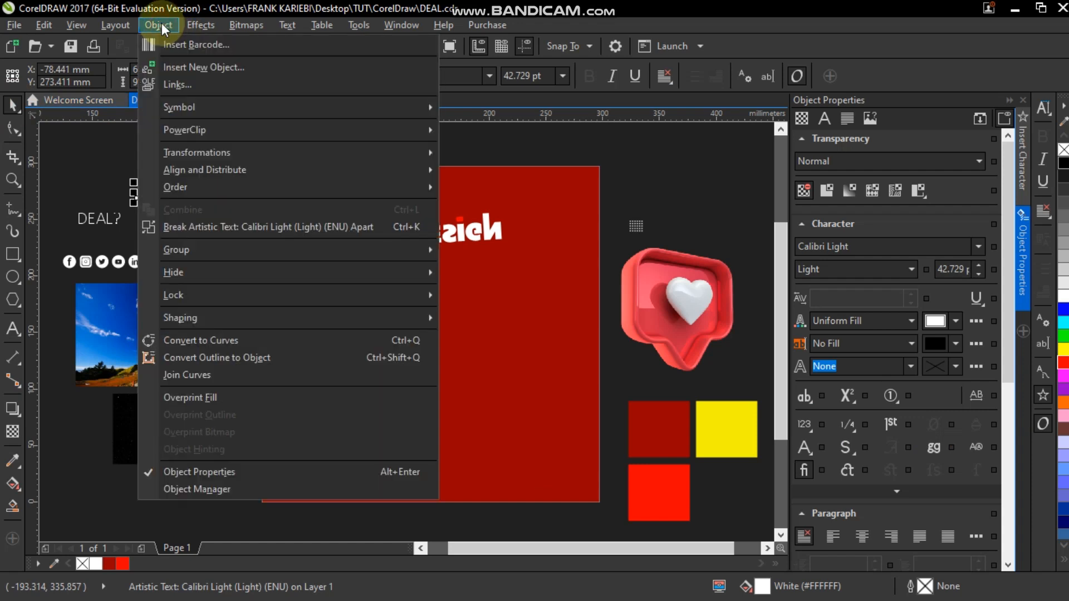
{"action": "left_click", "coordinate": [206, 224]}
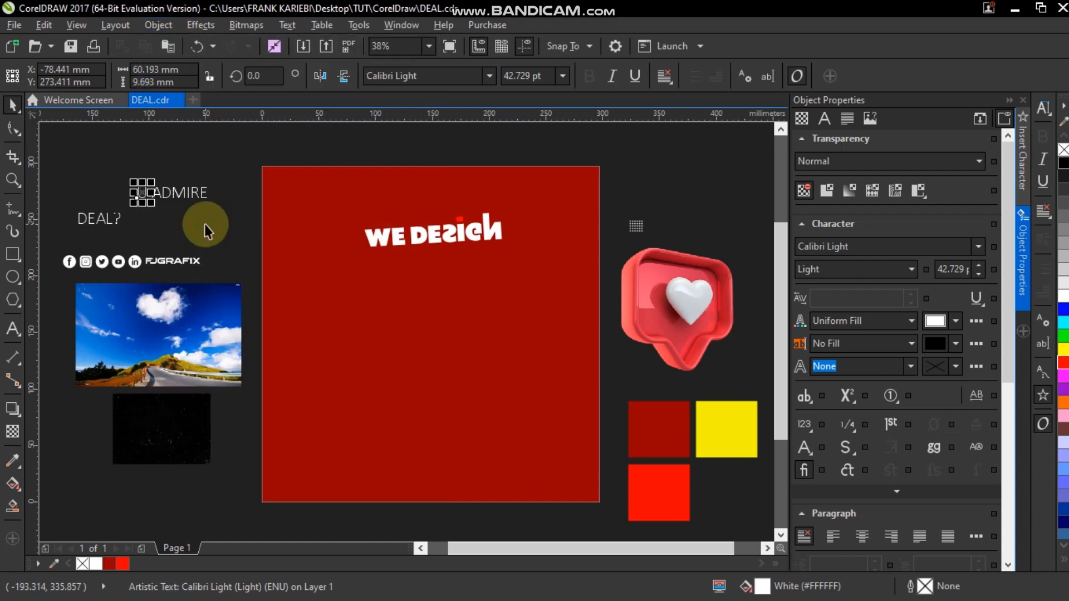
- Place "ADMIRE" below "WE DESIGN" in the Big font, stretched to about 204 mm wide and 52 mm high
{"action": "left_click", "coordinate": [190, 206]}
{"action": "left_click", "coordinate": [182, 190]}
{"action": "left_click_drag", "start_coordinate": [182, 190], "coordinate": [518, 306]}
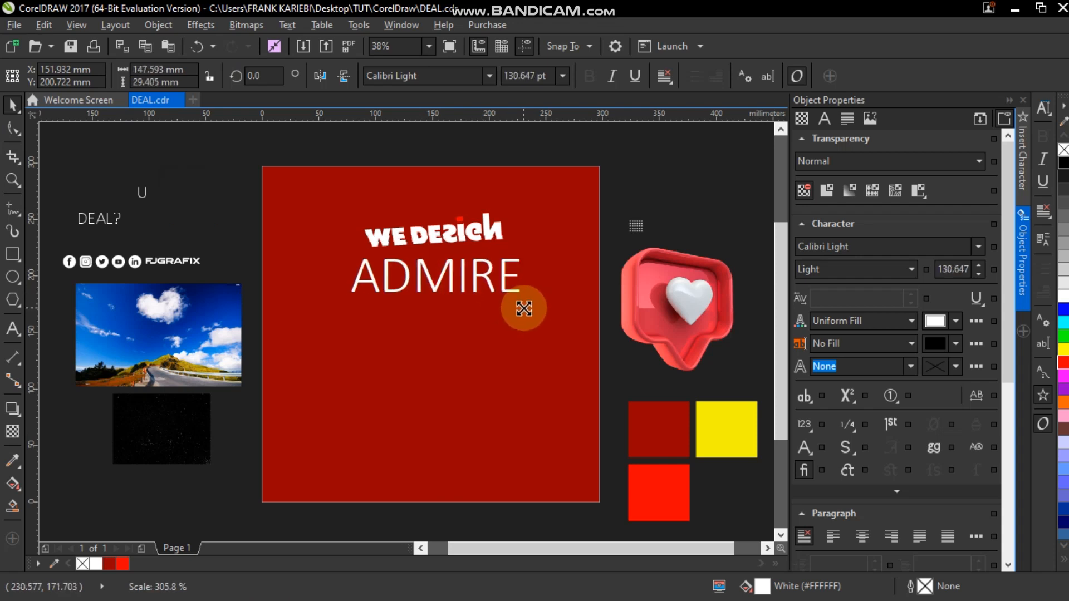
{"action": "left_click", "coordinate": [979, 247]}
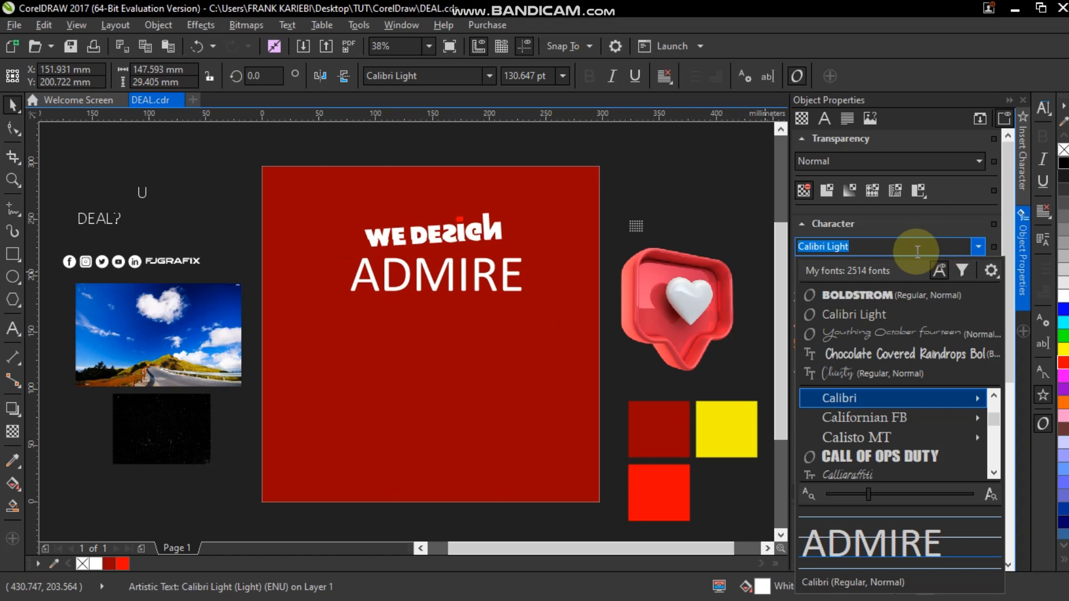
{"action": "type", "text": "BIG"}
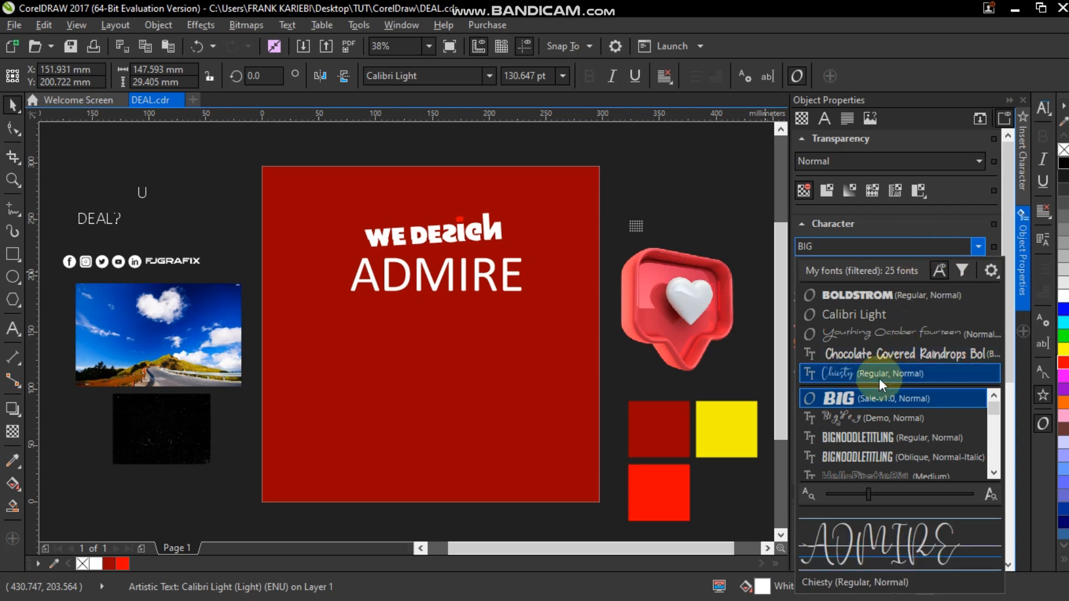
{"action": "left_click", "coordinate": [857, 396]}
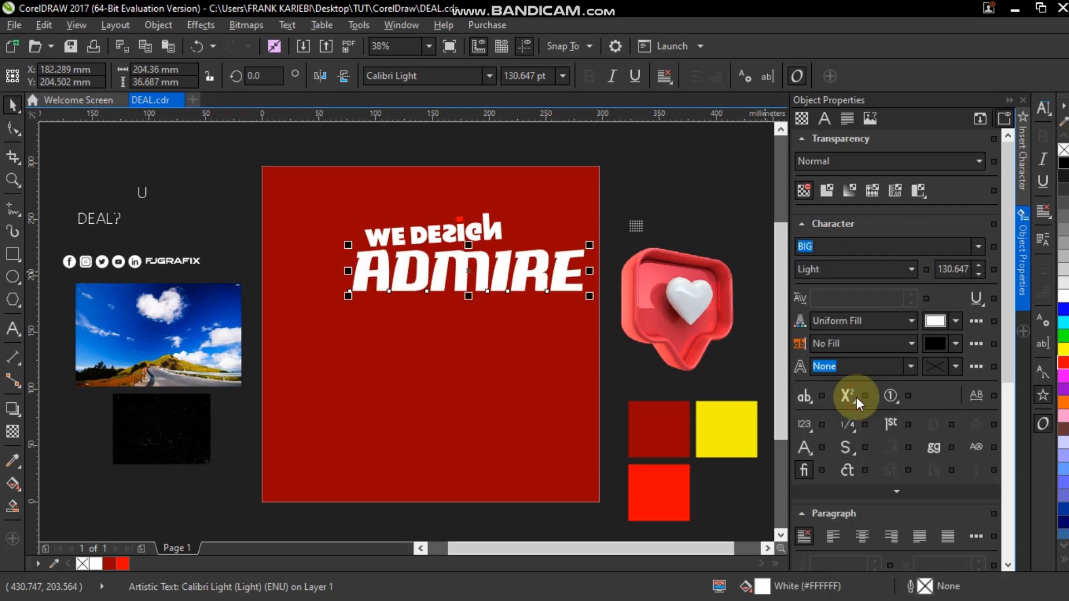
{"action": "left_click_drag", "start_coordinate": [478, 282], "coordinate": [439, 316]}
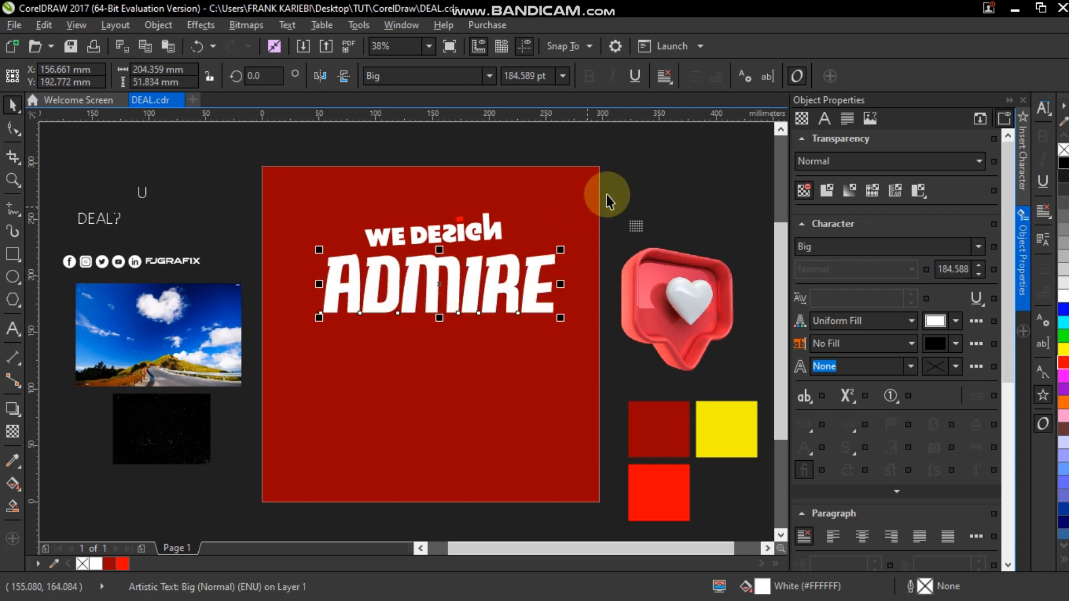
- Cut a slightly slanted strip off the top of "ADMIRE" with the Knife tool and delete the strip
{"action": "left_click", "coordinate": [13, 156]}
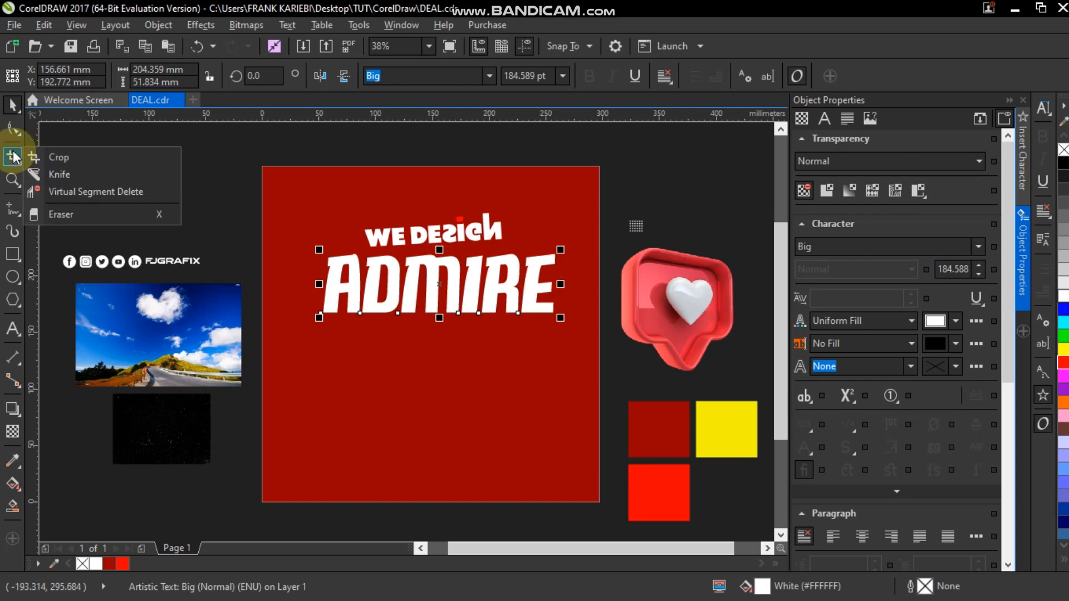
{"action": "left_click", "coordinate": [60, 175]}
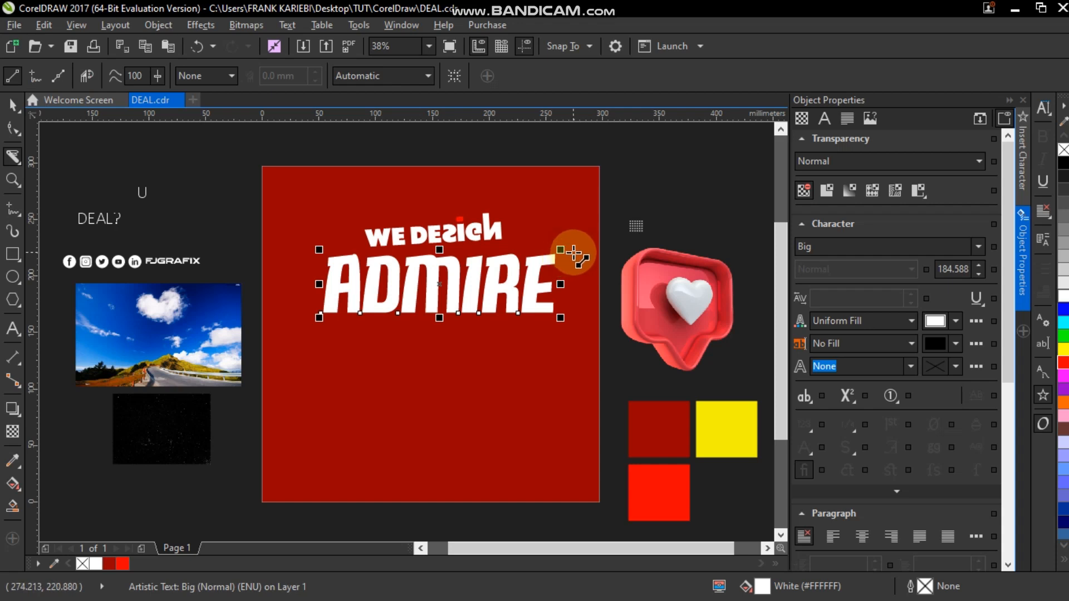
{"action": "mouse_move", "coordinate": [573, 253]}
{"action": "left_mouse_down"}
{"action": "mouse_move", "coordinate": [361, 252]}
{"action": "mouse_move", "coordinate": [299, 262]}
{"action": "left_mouse_up"}
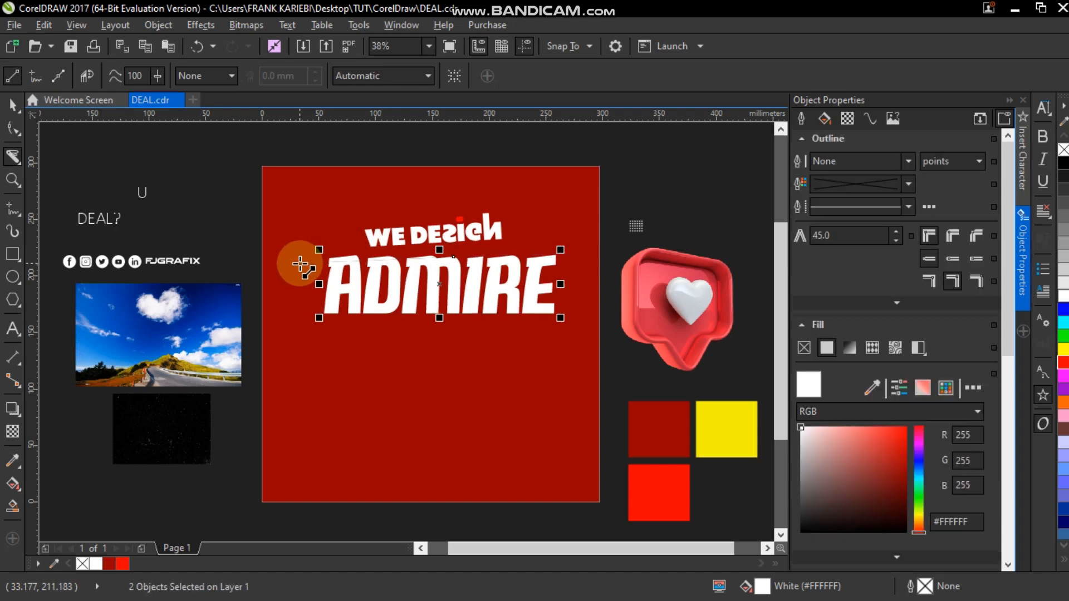
{"action": "left_click", "coordinate": [13, 104]}
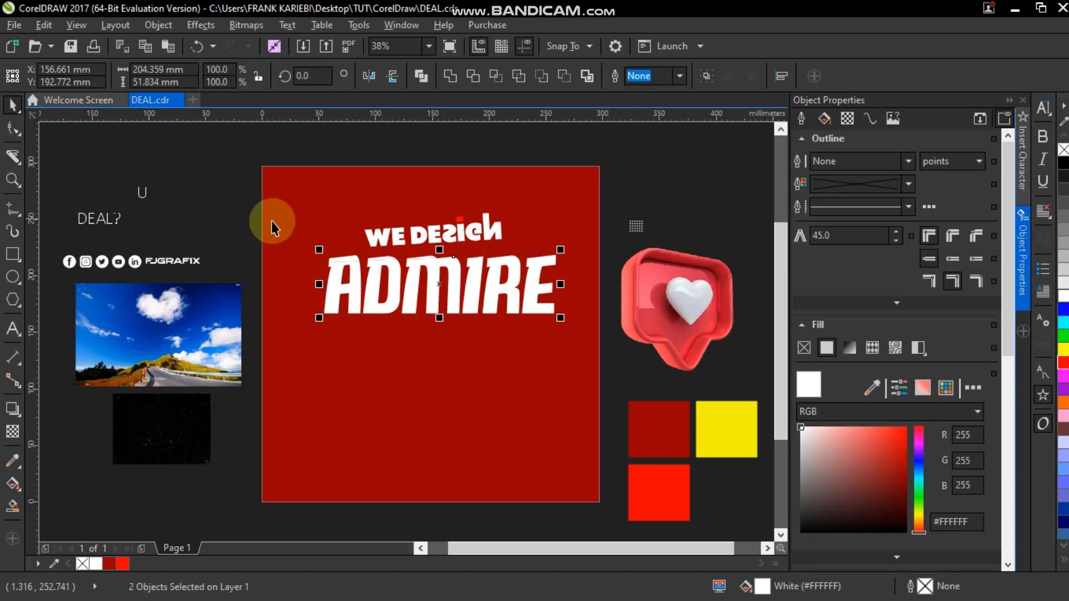
{"action": "left_click_drag", "start_coordinate": [245, 243], "coordinate": [562, 259]}
{"action": "left_click_drag", "start_coordinate": [392, 258], "coordinate": [421, 191]}
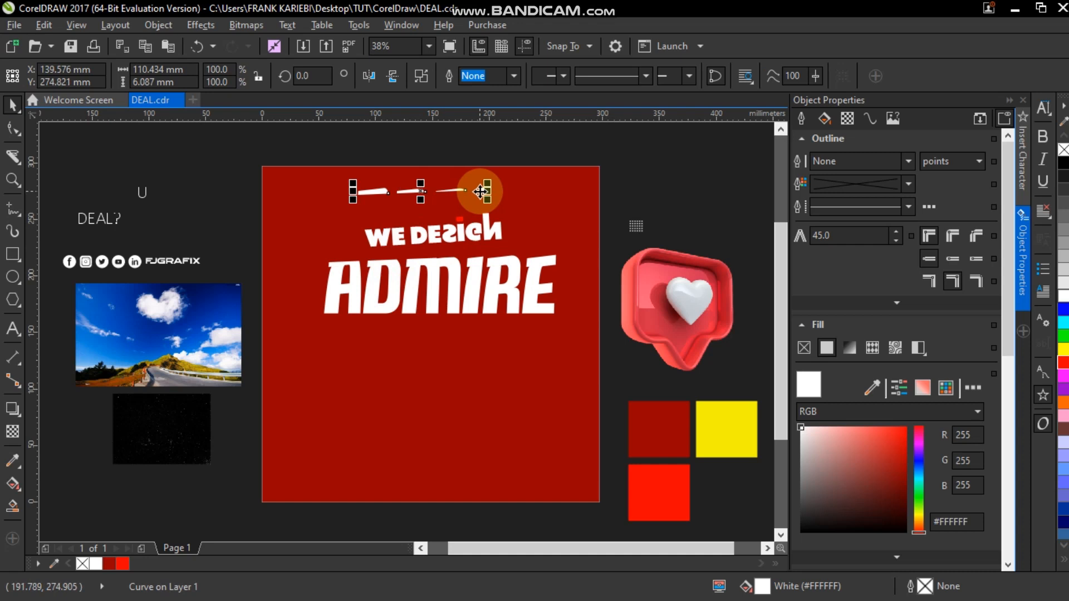
{"action": "key", "text": "Delete"}
- Set the letter U in the Big font, place it below the start of "ADMIRE" and enlarge it to about 241 pt
{"action": "left_click", "coordinate": [143, 193]}
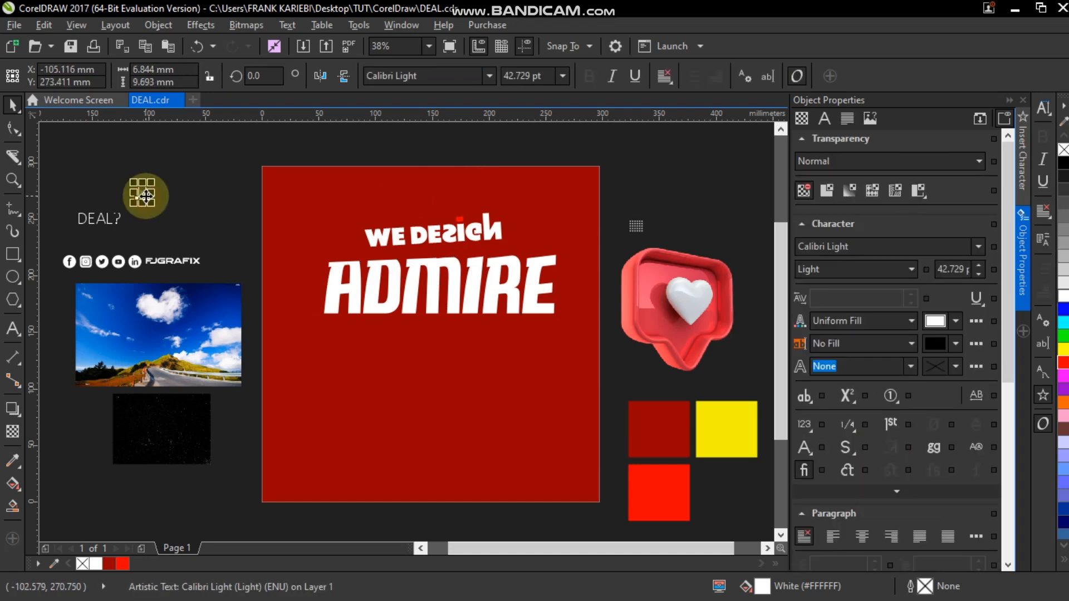
{"action": "left_click_drag", "start_coordinate": [152, 205], "coordinate": [263, 250]}
{"action": "left_click_drag", "start_coordinate": [175, 215], "coordinate": [289, 305]}
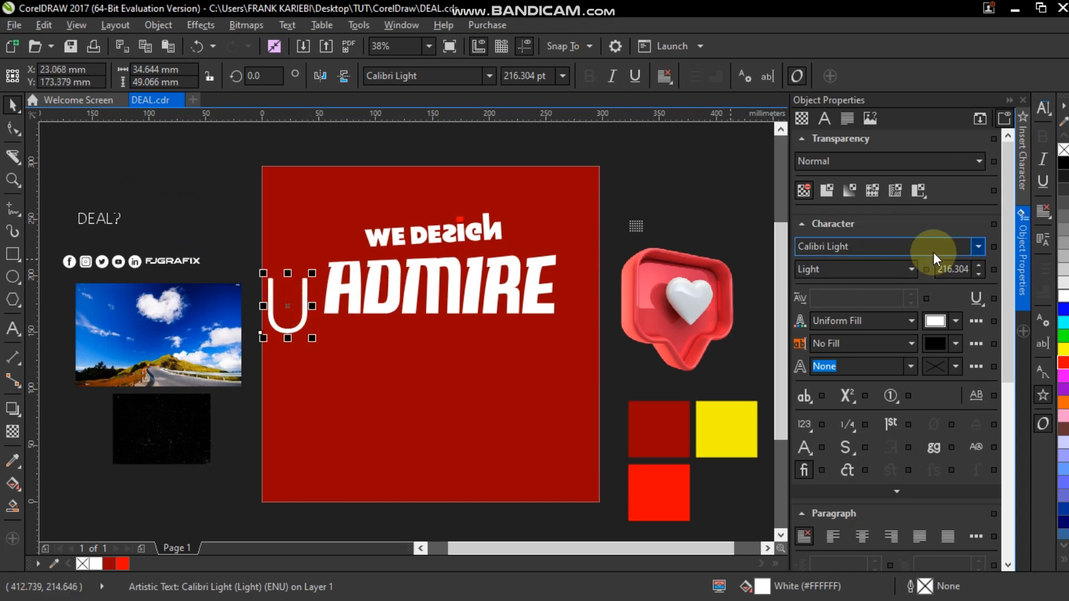
{"action": "left_click", "coordinate": [978, 249]}
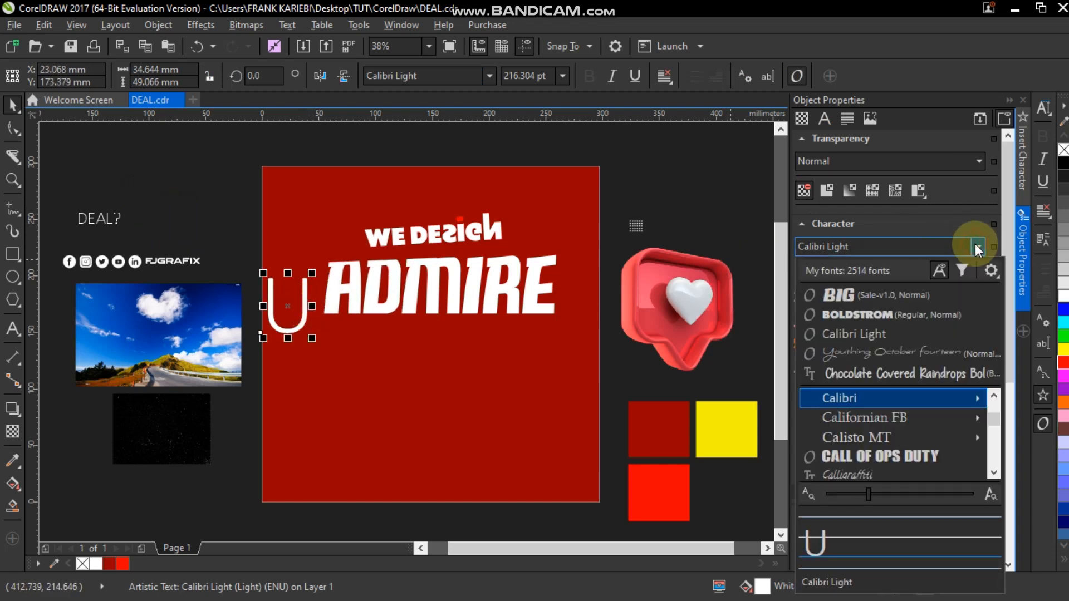
{"action": "left_click", "coordinate": [868, 295]}
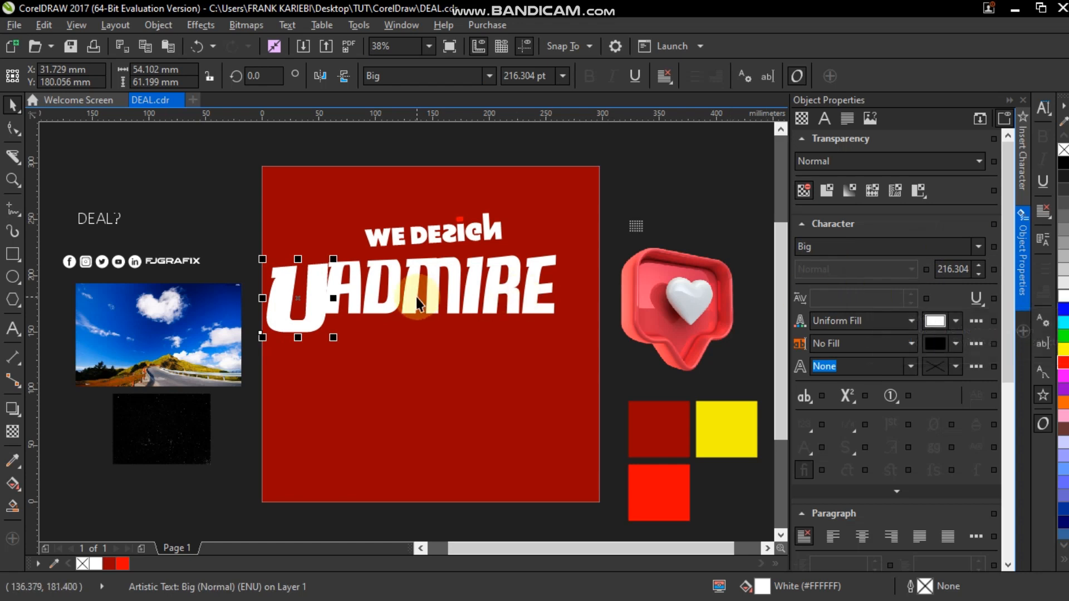
{"action": "left_click_drag", "start_coordinate": [320, 305], "coordinate": [373, 383]}
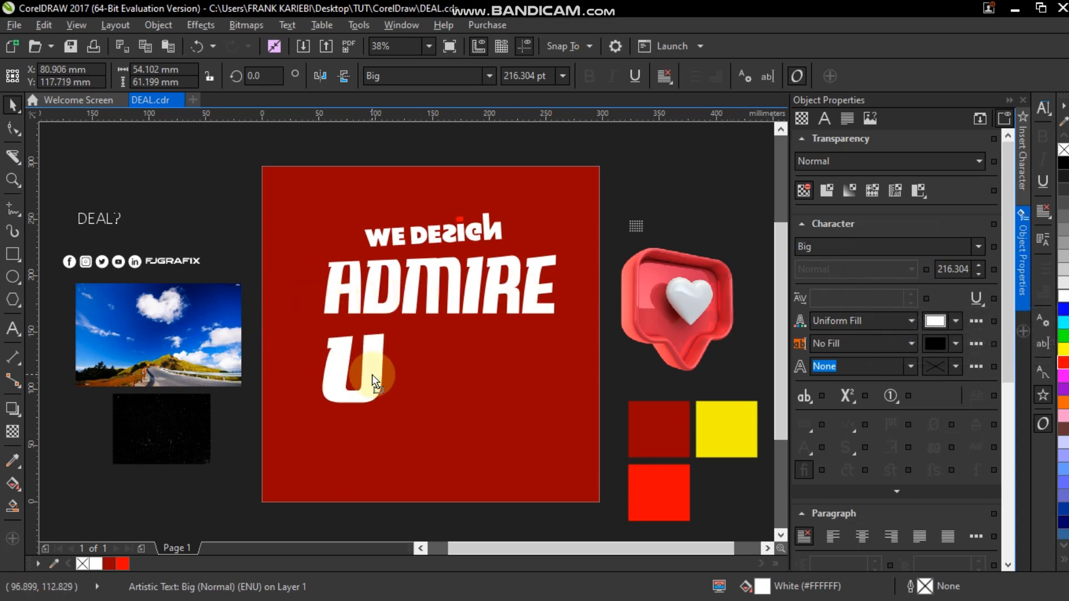
{"action": "mouse_move", "coordinate": [390, 330]}
{"action": "left_mouse_down"}
{"action": "mouse_move", "coordinate": [410, 306]}
{"action": "mouse_move", "coordinate": [396, 316]}
{"action": "left_mouse_up"}
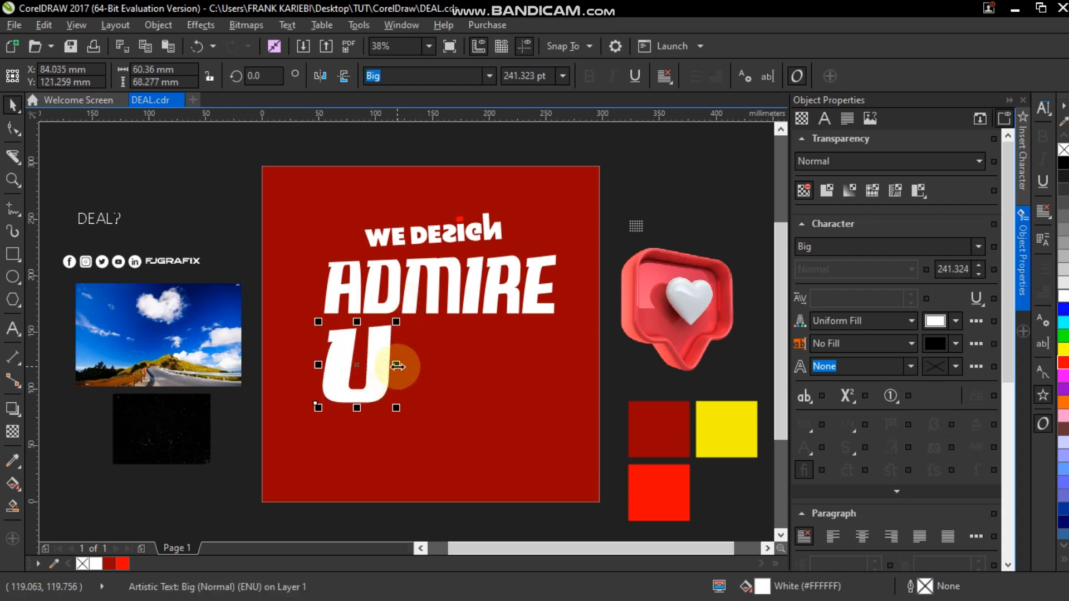
- Stretch the letter U to about 74 mm high, tilt it about 14.7 degrees counter-clockwise and position it below "ADMIRE"
{"action": "left_click_drag", "start_coordinate": [357, 407], "coordinate": [356, 414]}
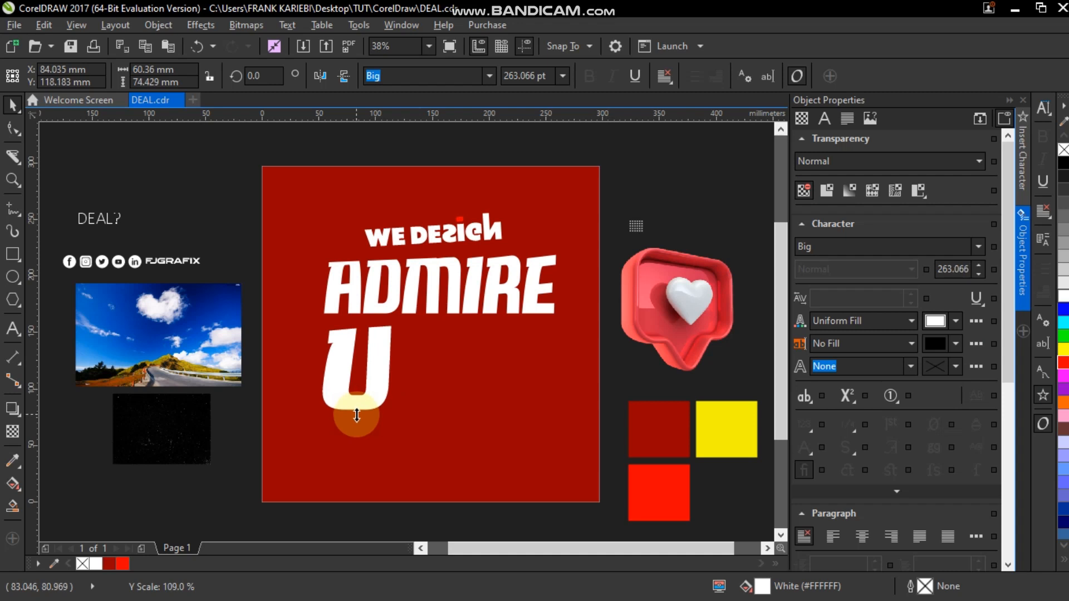
{"action": "left_click_drag", "start_coordinate": [396, 368], "coordinate": [312, 311]}
{"action": "left_click", "coordinate": [312, 311]}
{"action": "left_click_drag", "start_coordinate": [330, 353], "coordinate": [356, 356]}
- Cut a thin slanted sliver off the front edge of the A in "ADMIRE" with the Knife tool and remove it
{"action": "left_click_drag", "start_coordinate": [314, 297], "coordinate": [312, 301]}
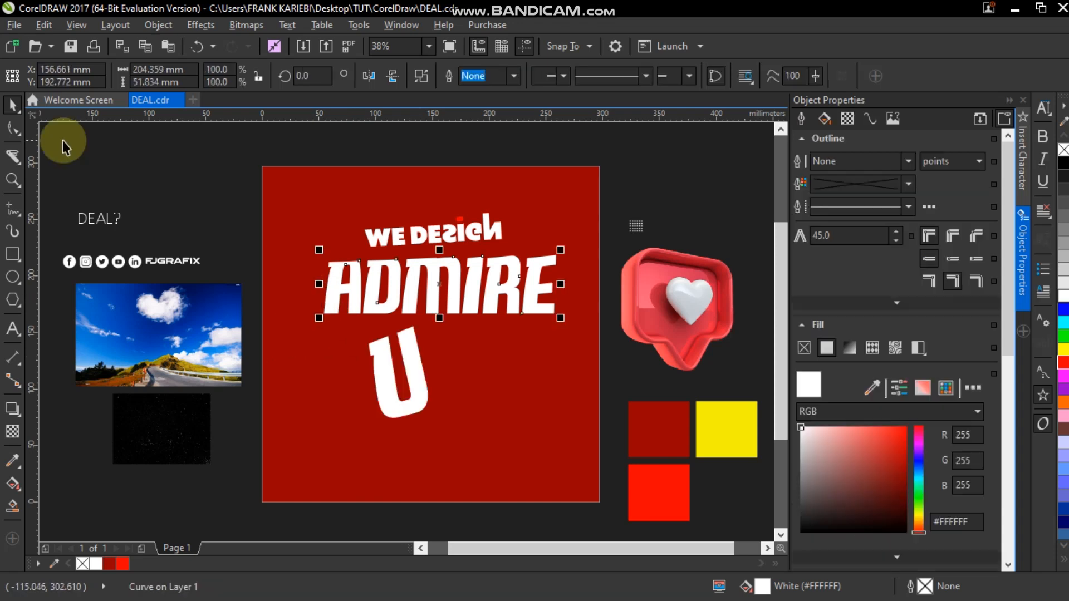
{"action": "left_click", "coordinate": [13, 155]}
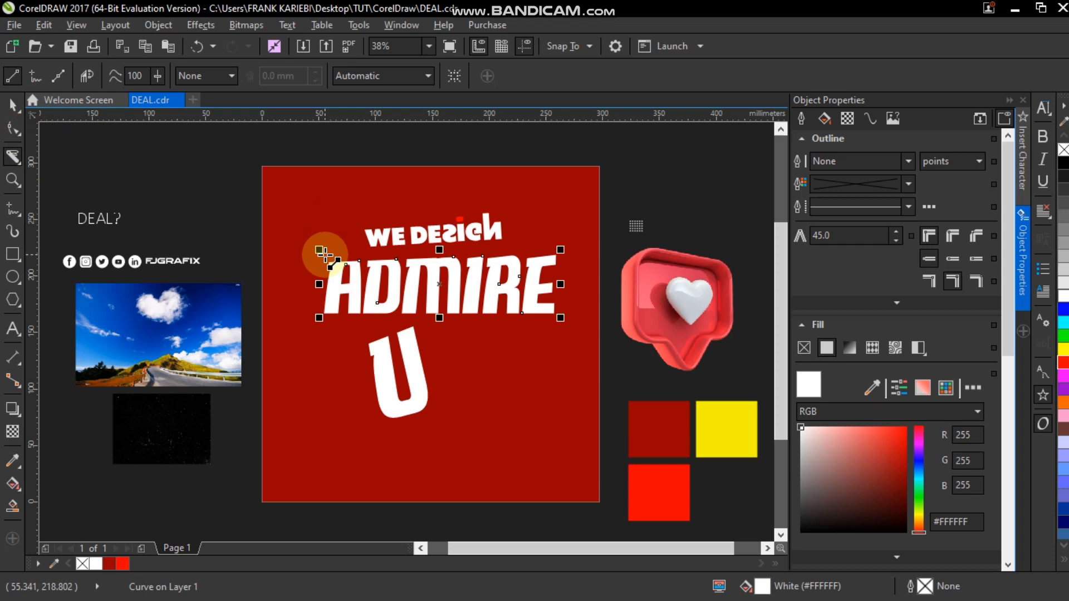
{"action": "left_click_drag", "start_coordinate": [334, 247], "coordinate": [322, 376]}
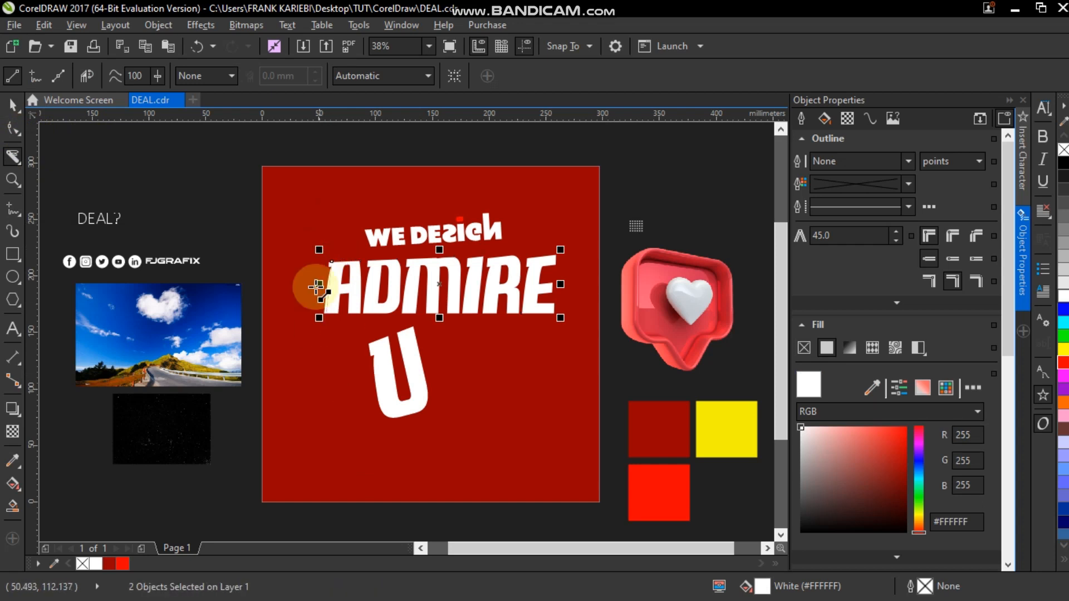
{"action": "key", "text": "space"}
{"action": "left_click_drag", "start_coordinate": [342, 303], "coordinate": [339, 329]}
{"action": "left_click_drag", "start_coordinate": [327, 286], "coordinate": [291, 240]}
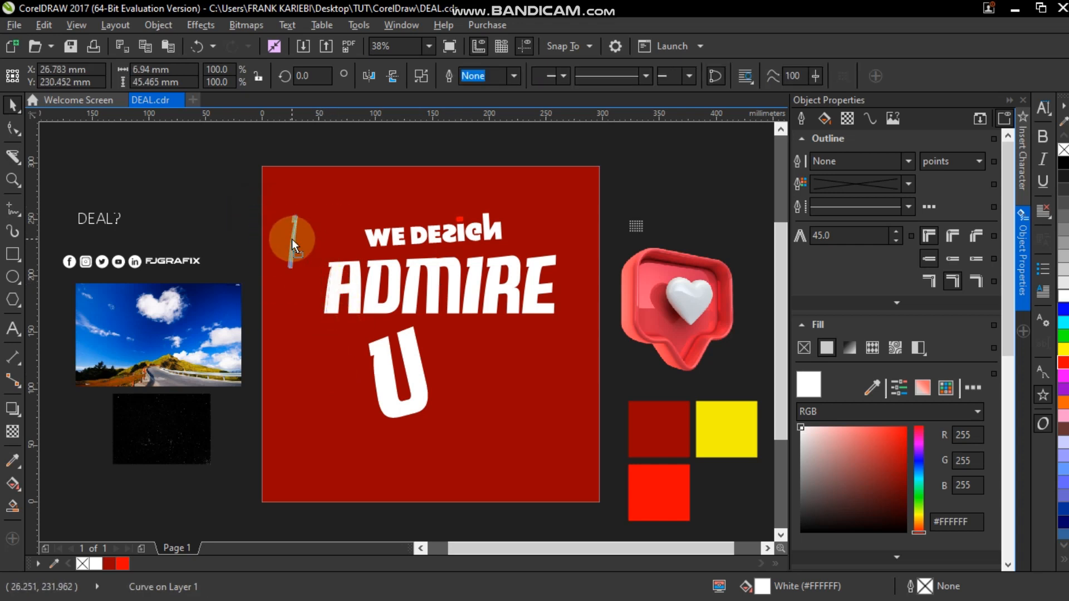
- Move the tilted U over the start of "ADMIRE" and trim the overlapping part of the word with it
{"action": "left_click_drag", "start_coordinate": [410, 377], "coordinate": [323, 319]}
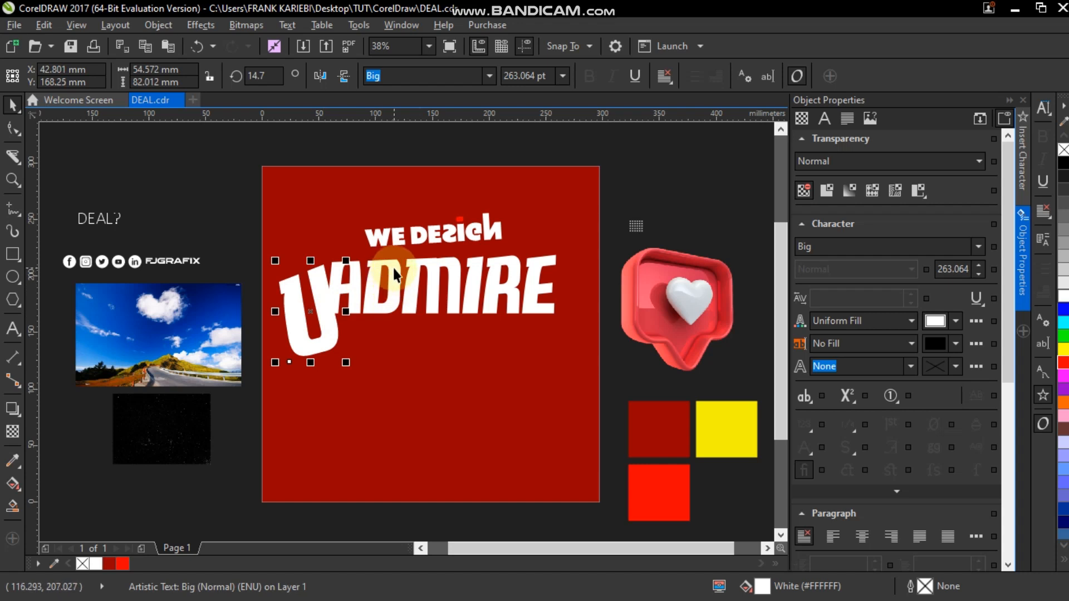
{"action": "left_click", "coordinate": [413, 282], "text": "shift"}
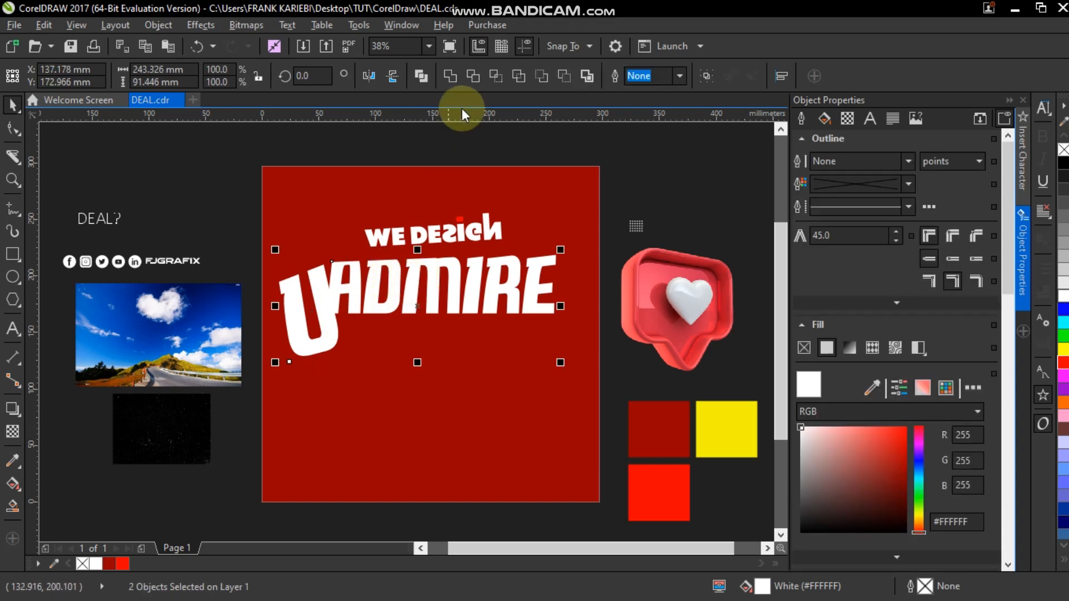
{"action": "left_click", "coordinate": [473, 75]}
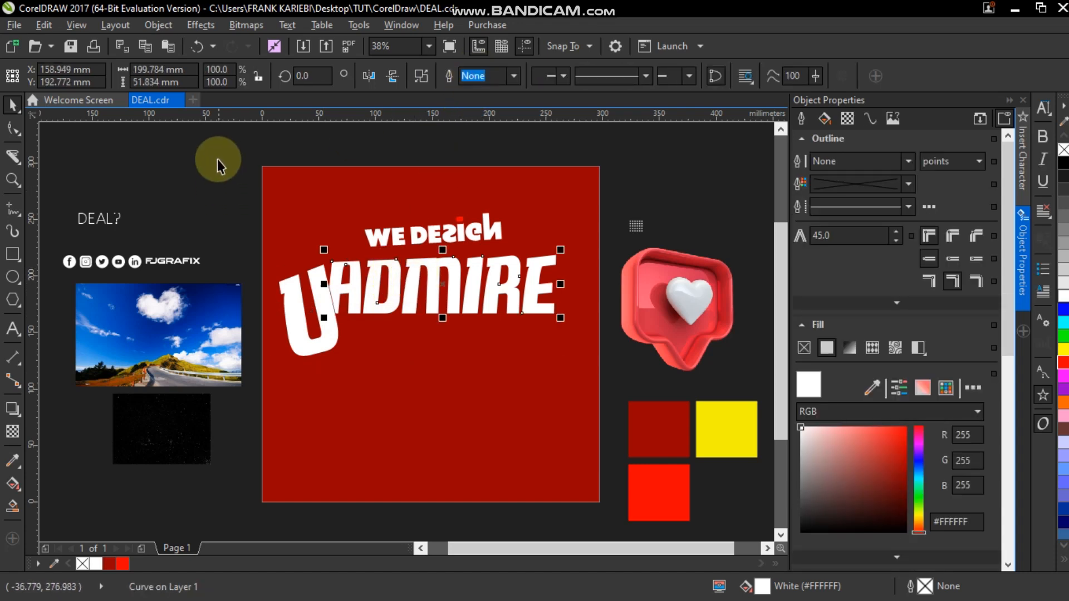
{"action": "left_click", "coordinate": [218, 162]}
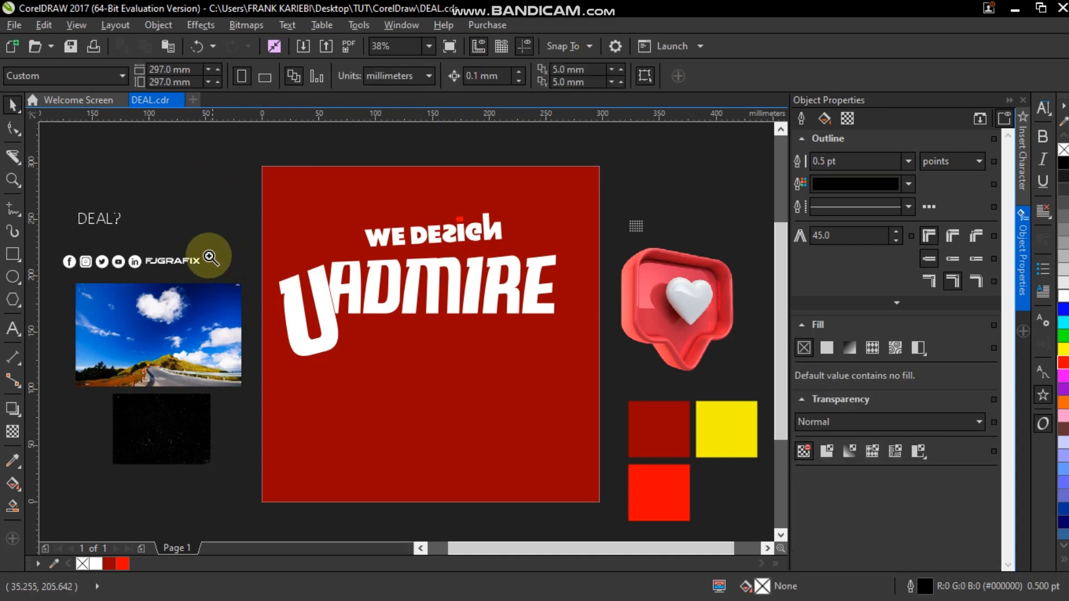
- Shift the U slightly up and away from "ADMIRE" to leave a thin gap between them
{"action": "key", "text": "z"}
{"action": "left_click_drag", "start_coordinate": [213, 230], "coordinate": [385, 374]}
{"action": "key", "text": "space"}
{"action": "left_click_drag", "start_coordinate": [435, 304], "coordinate": [425, 294]}
{"action": "key", "text": "z"}
{"action": "right_click", "coordinate": [350, 245]}
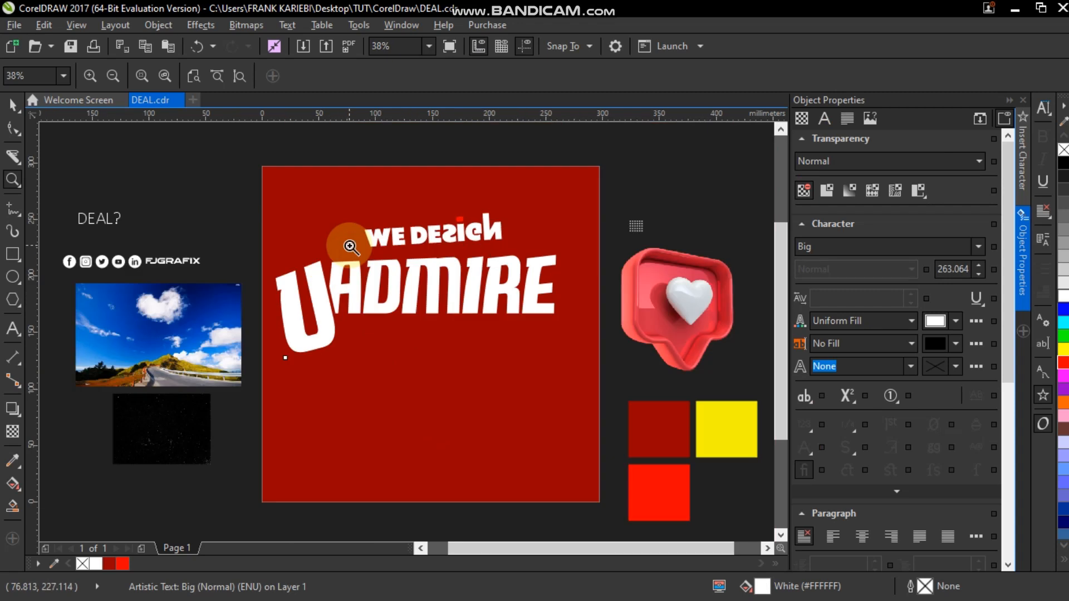
- Scale the U and "ADMIRE" together to about 96% and place them closely beneath "WE DESIGN"
{"action": "key", "text": "space"}
{"action": "left_click_drag", "start_coordinate": [612, 362], "coordinate": [232, 238]}
{"action": "left_click_drag", "start_coordinate": [430, 291], "coordinate": [444, 281]}
{"action": "left_click_drag", "start_coordinate": [581, 237], "coordinate": [569, 241]}
{"action": "left_click", "coordinate": [656, 208]}
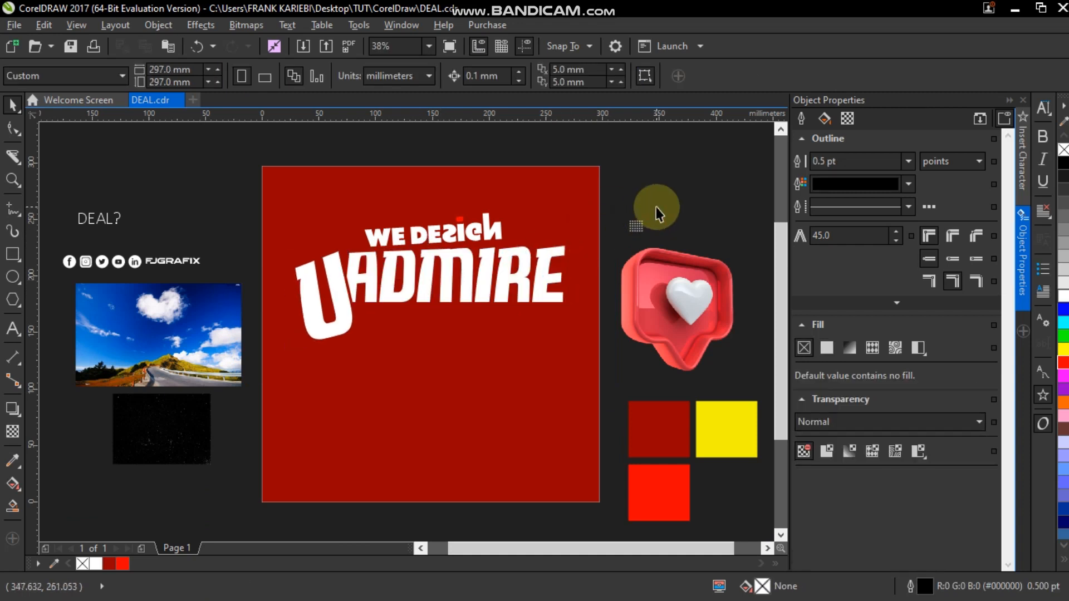
- Apply a vertical linear fountain fill to "ADMIRE" with its lower colour sampled from the bright red swatch (#FF0000)
{"action": "left_click", "coordinate": [536, 265]}
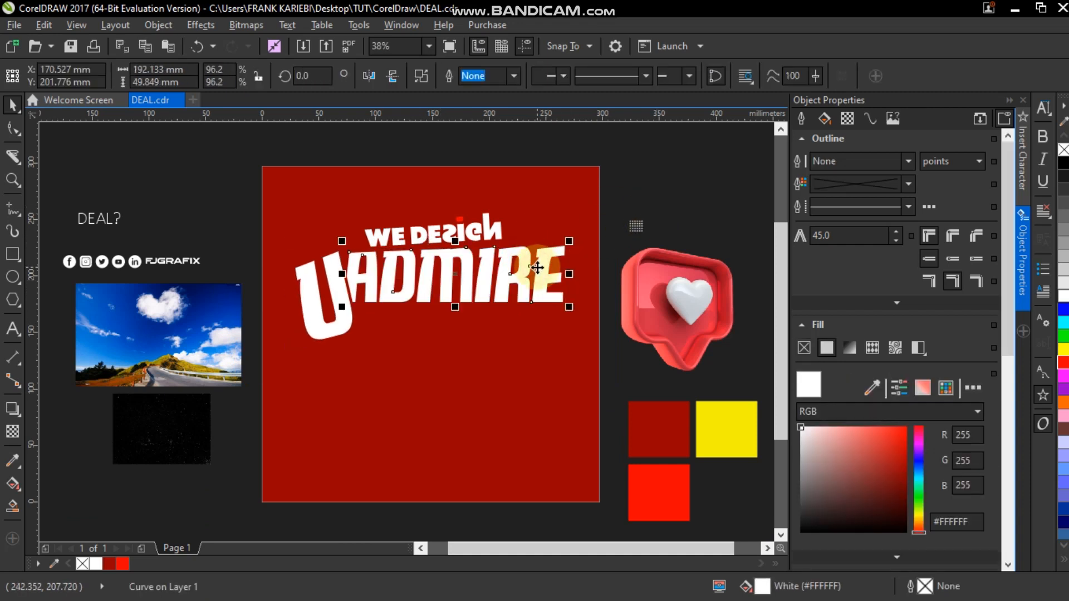
{"action": "left_click", "coordinate": [12, 483]}
{"action": "left_click_drag", "start_coordinate": [445, 252], "coordinate": [445, 314]}
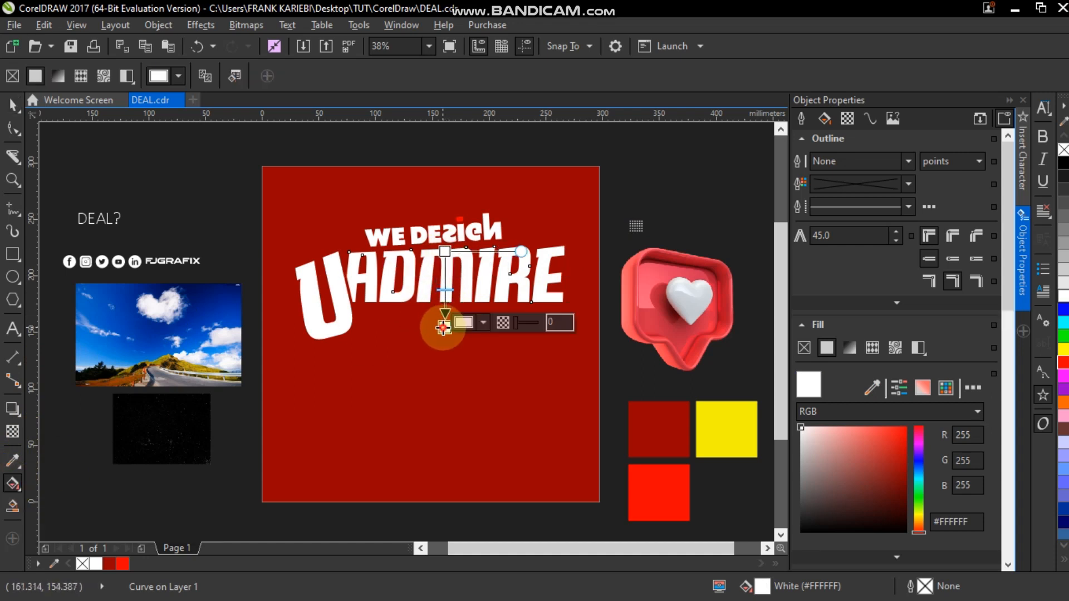
{"action": "left_click", "coordinate": [484, 323]}
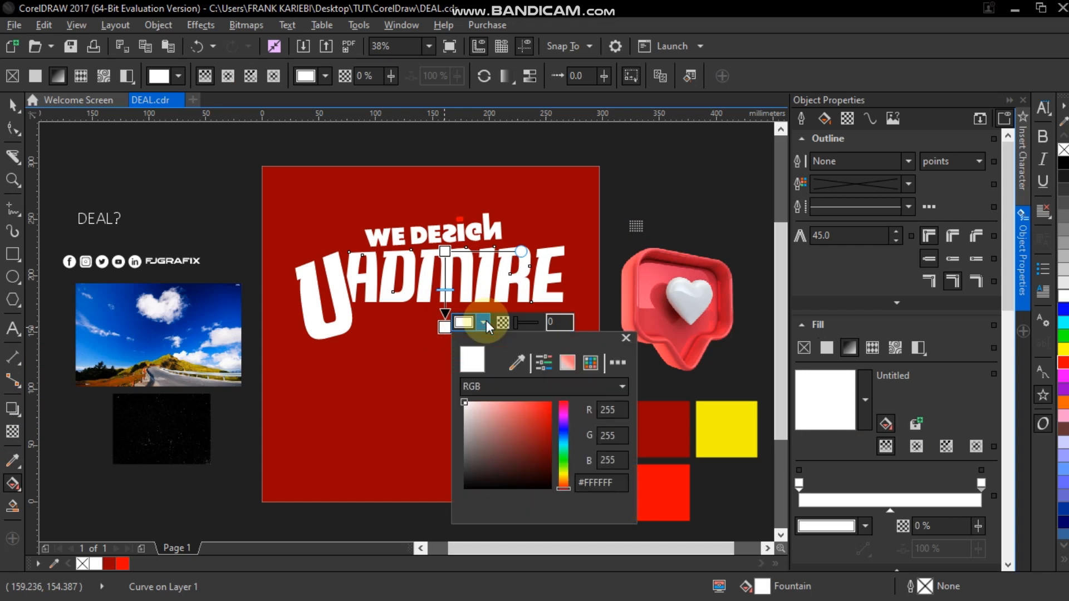
{"action": "left_click", "coordinate": [514, 362]}
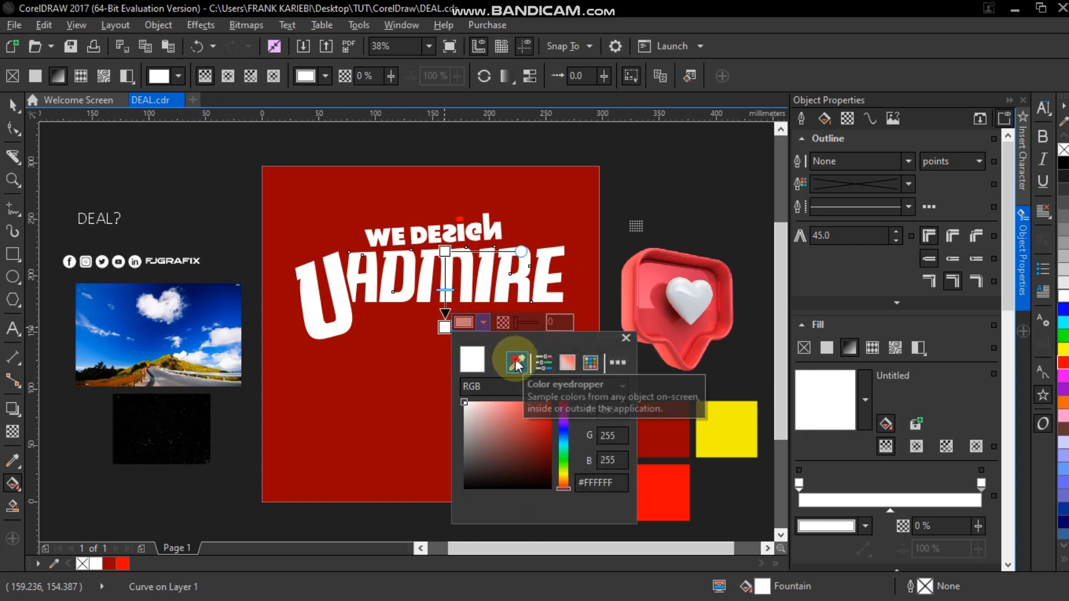
{"action": "left_click", "coordinate": [671, 474]}
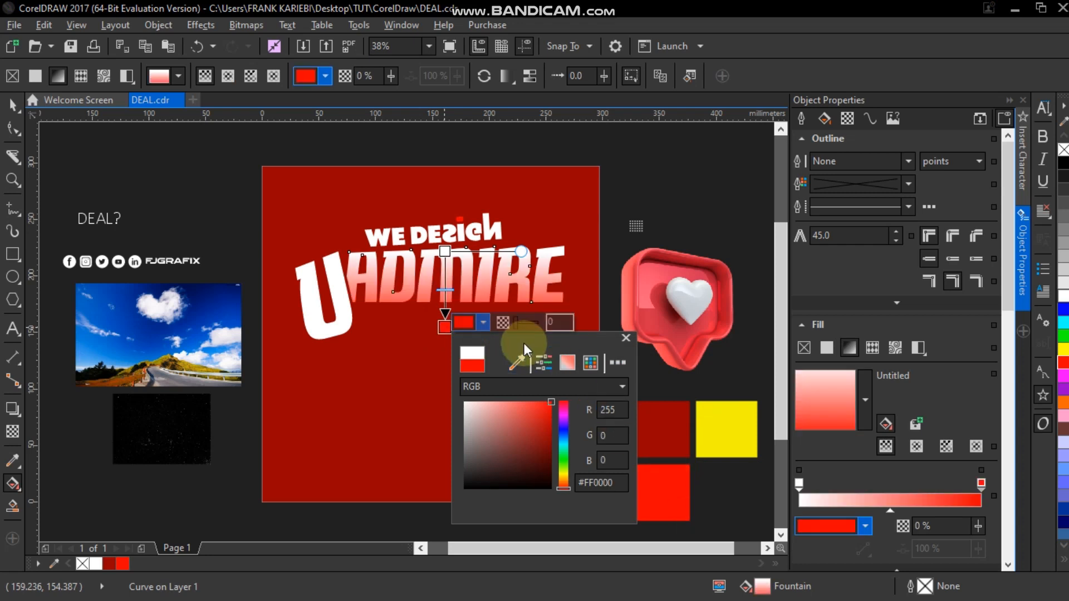
- Set the upper colour of the "ADMIRE" gradient to the yellow sampled from the yellow swatch (#F5F500)
{"action": "left_click", "coordinate": [444, 252]}
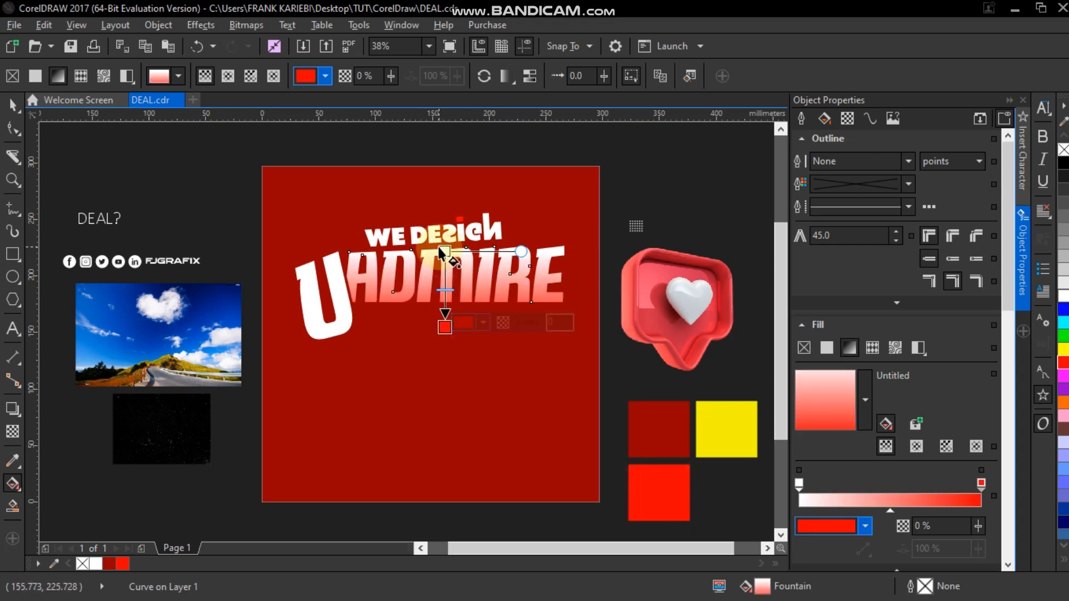
{"action": "left_click", "coordinate": [443, 251]}
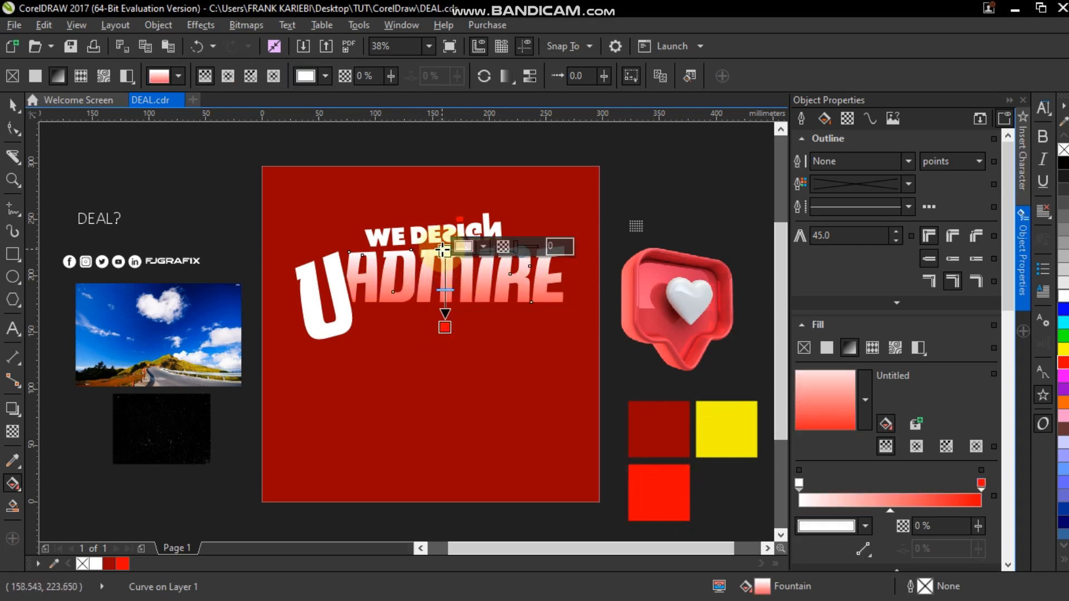
{"action": "left_click", "coordinate": [482, 246]}
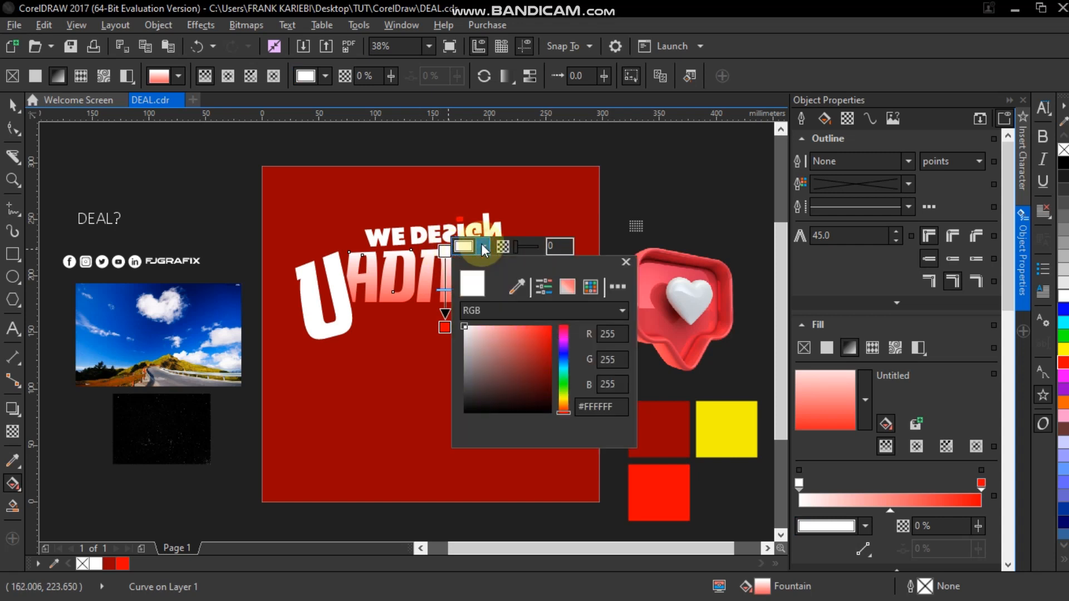
{"action": "left_click", "coordinate": [513, 286]}
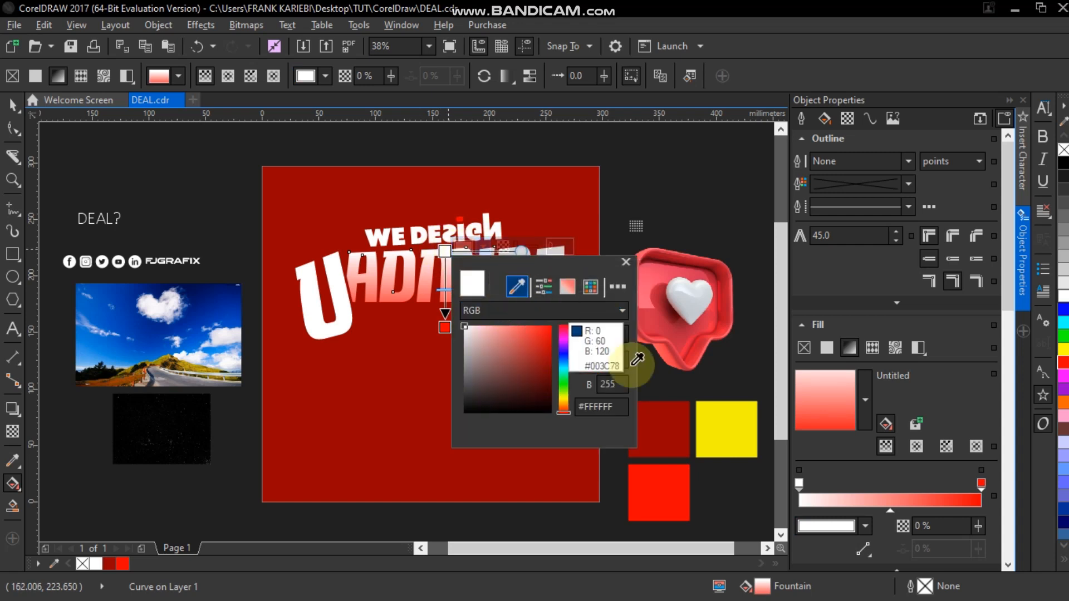
{"action": "left_click", "coordinate": [720, 413]}
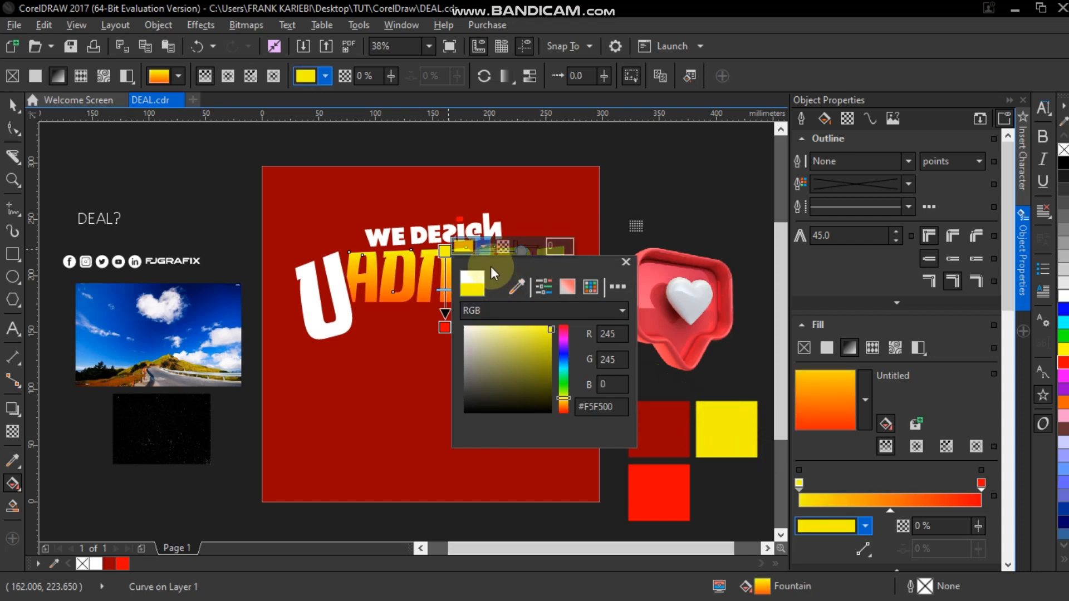
- Shorten the "ADMIRE" gradient and shift its start above the letters so that red dominates and yellow-orange tints only the tops
{"action": "left_click", "coordinate": [442, 254]}
{"action": "left_click_drag", "start_coordinate": [444, 327], "coordinate": [445, 226]}
{"action": "left_click_drag", "start_coordinate": [444, 300], "coordinate": [445, 283]}
{"action": "left_click_drag", "start_coordinate": [446, 225], "coordinate": [446, 234]}
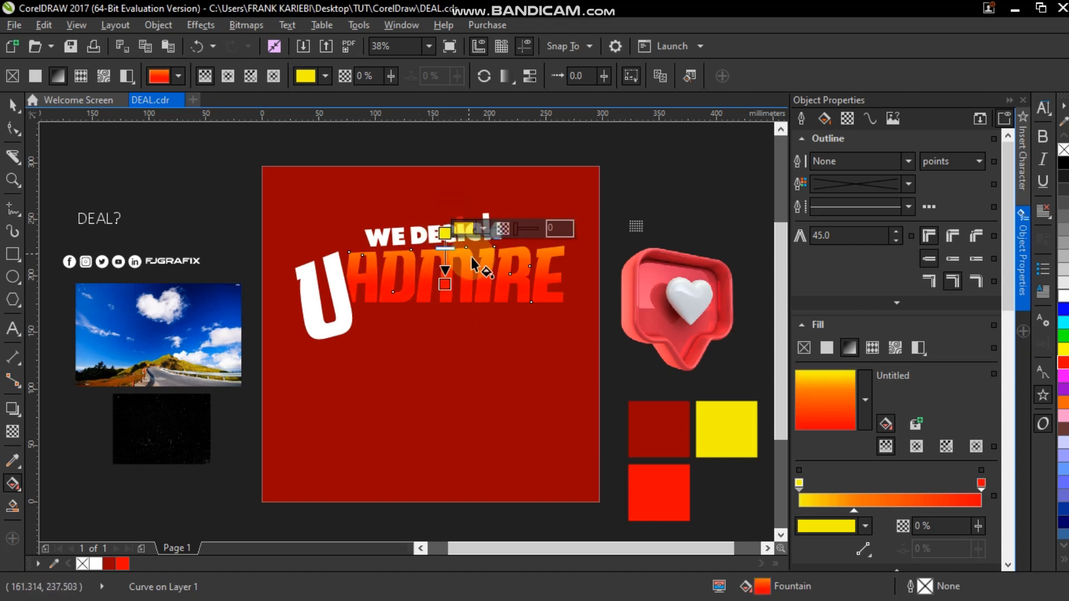
- Copy the gradient fill from "ADMIRE" onto the letter U
{"action": "key", "text": "space"}
{"action": "left_click_drag", "start_coordinate": [485, 265], "coordinate": [342, 309]}
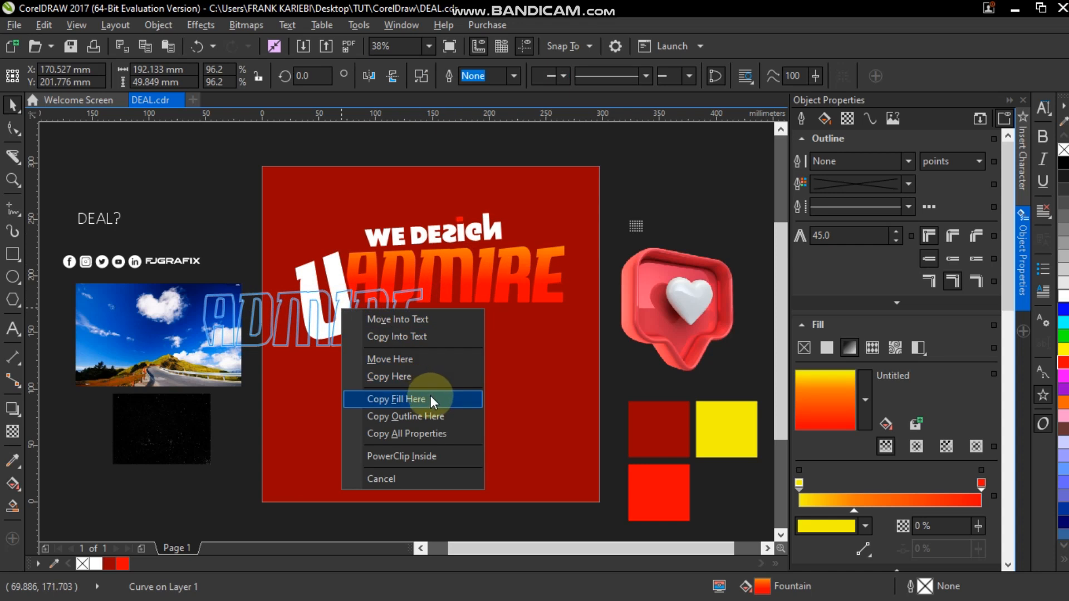
{"action": "left_click", "coordinate": [412, 399]}
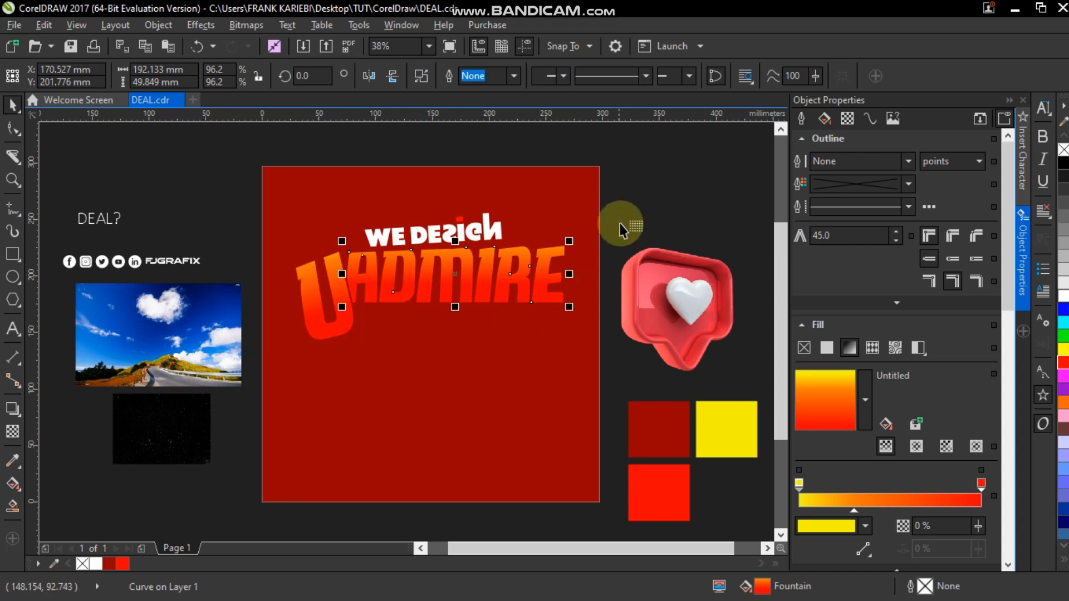
{"action": "left_click", "coordinate": [631, 189]}
- Place the red bird image on the page over the lower part of the lettering, scaled to about 111 by 152 mm
{"action": "scroll", "coordinate": [646, 251], "scroll_direction": "right", "scroll_amount": 3}
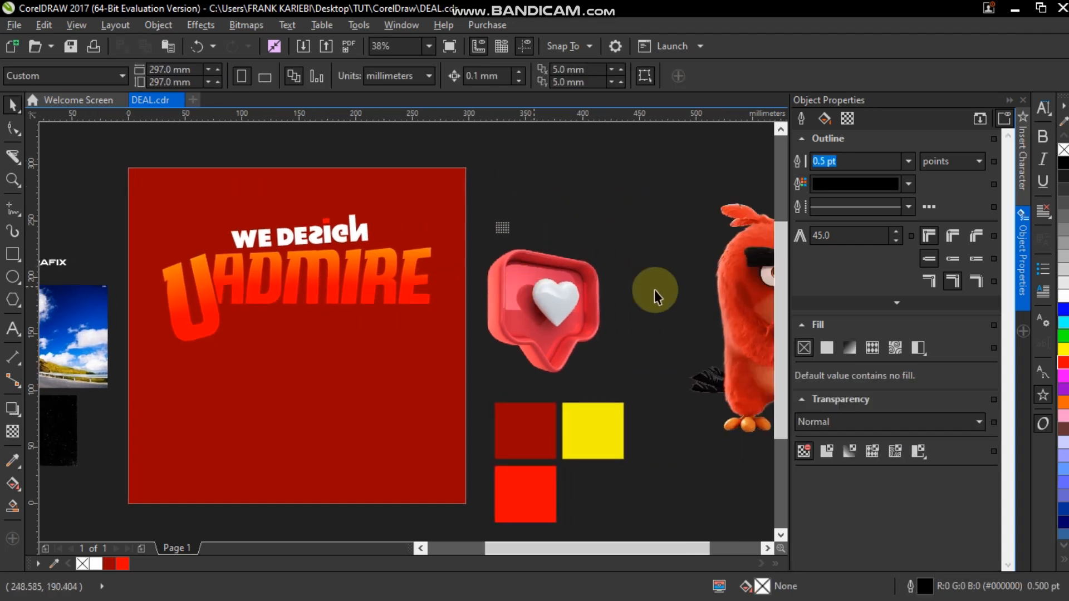
{"action": "left_click", "coordinate": [741, 292]}
{"action": "left_click_drag", "start_coordinate": [742, 291], "coordinate": [297, 363]}
{"action": "left_click_drag", "start_coordinate": [395, 493], "coordinate": [344, 425]}
{"action": "left_click_drag", "start_coordinate": [304, 366], "coordinate": [325, 379]}
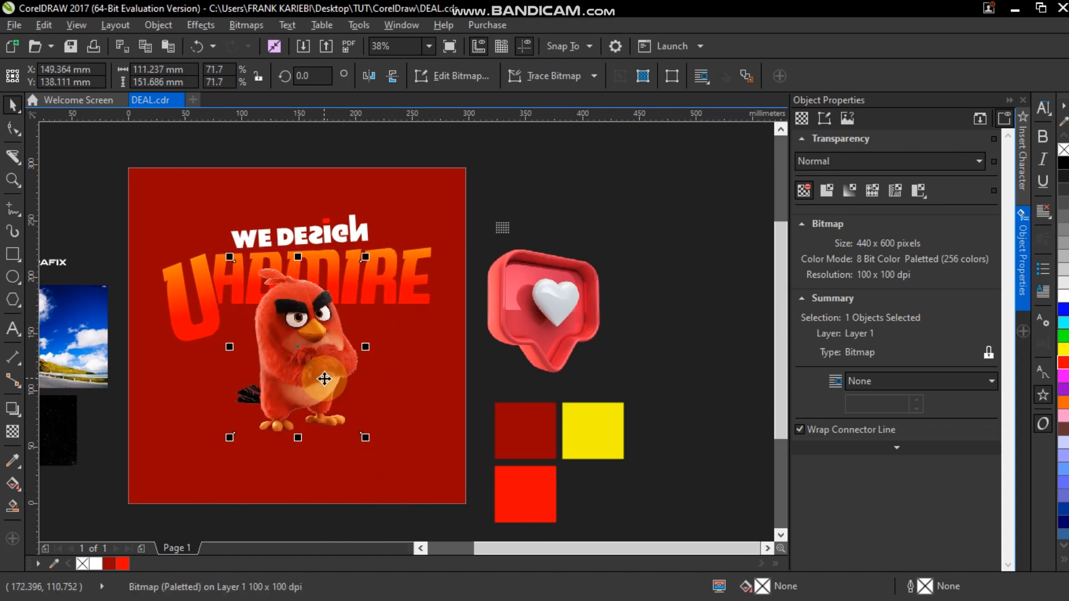
{"action": "left_click", "coordinate": [551, 195]}
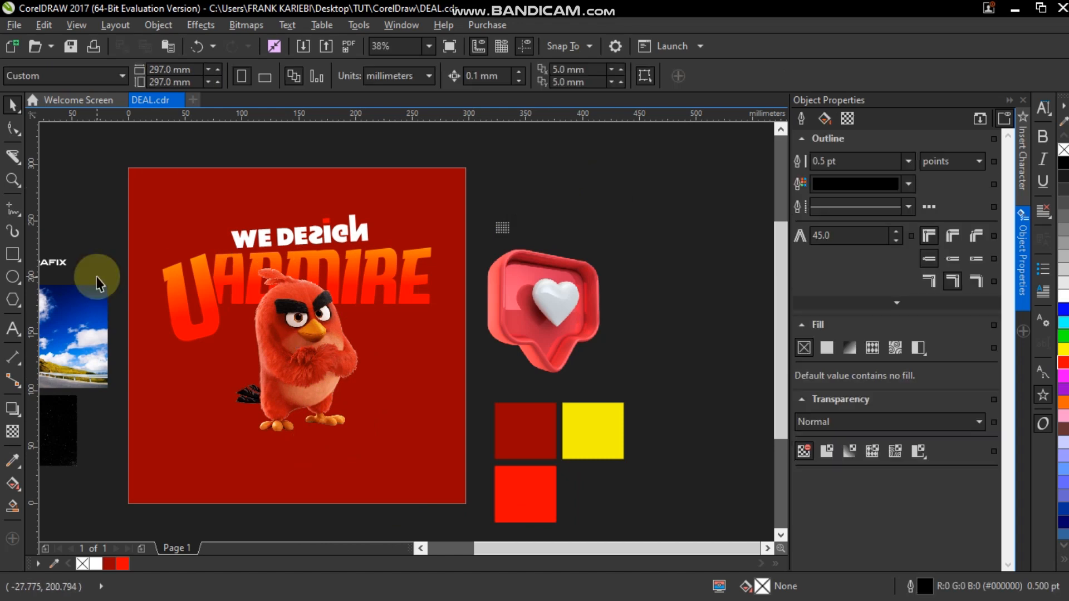
- Draw a black-filled ellipse about 72 by 20 mm below the bird's feet and convert it to a 300 dpi RGB bitmap with transparent background
{"action": "left_click", "coordinate": [12, 277]}
{"action": "left_click_drag", "start_coordinate": [239, 440], "coordinate": [320, 461]}
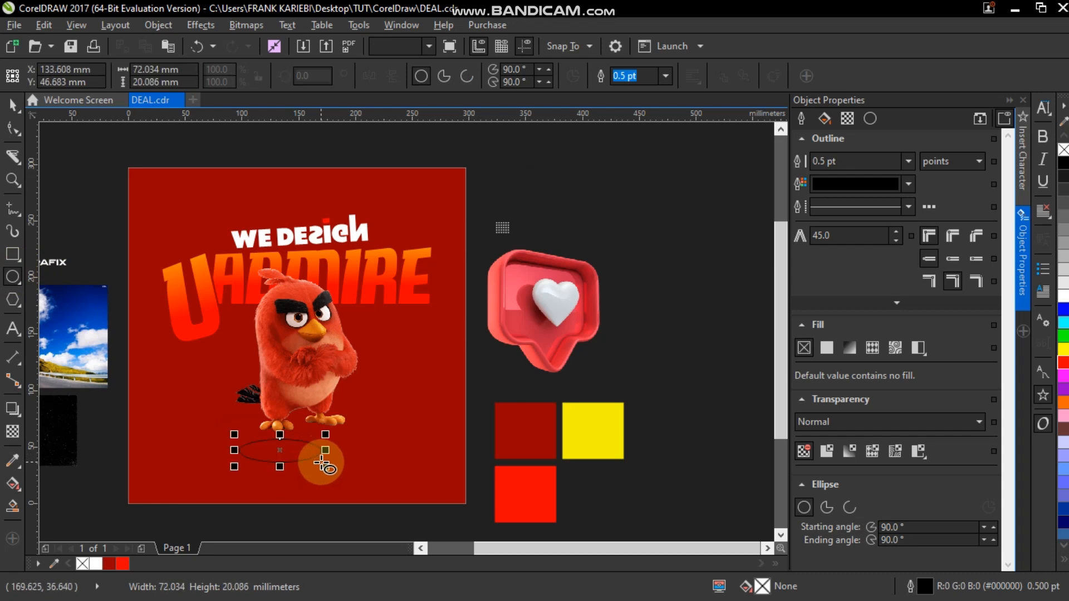
{"action": "left_click", "coordinate": [1064, 164]}
{"action": "left_click", "coordinate": [239, 28]}
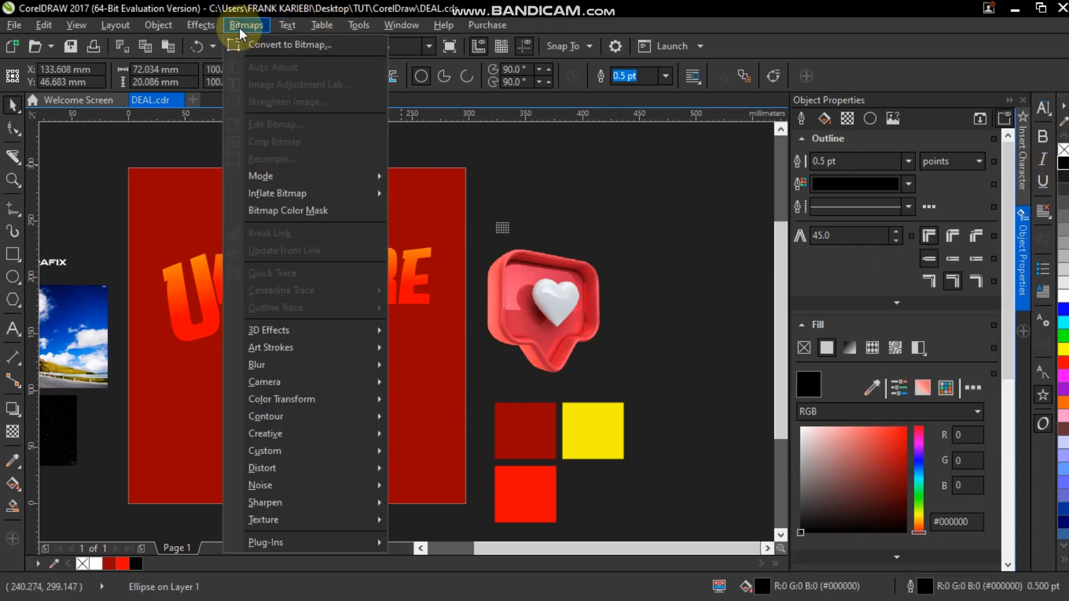
{"action": "left_click", "coordinate": [296, 44]}
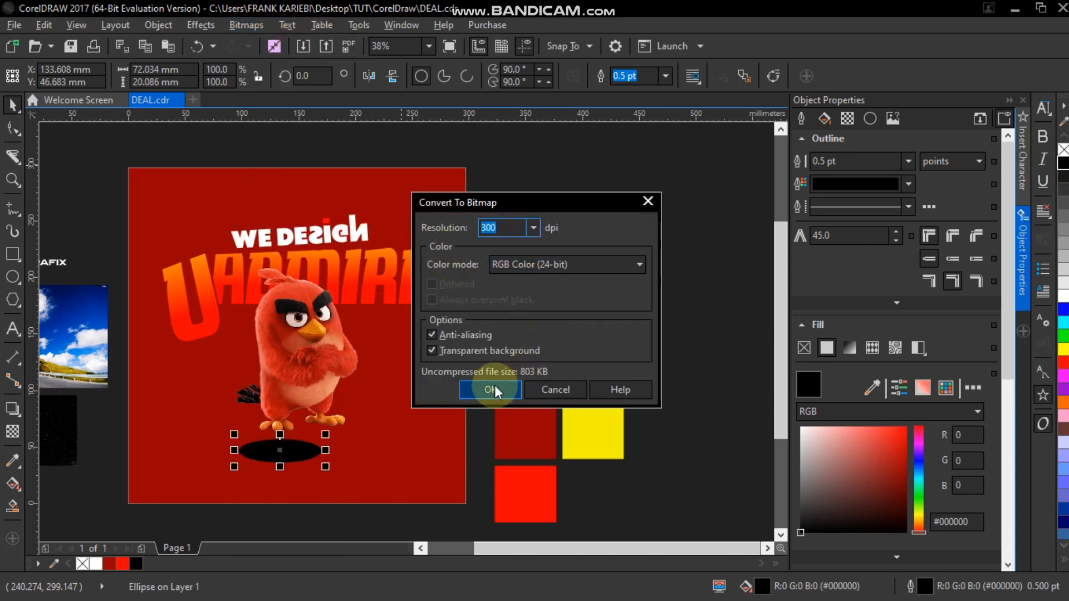
{"action": "left_click", "coordinate": [490, 389]}
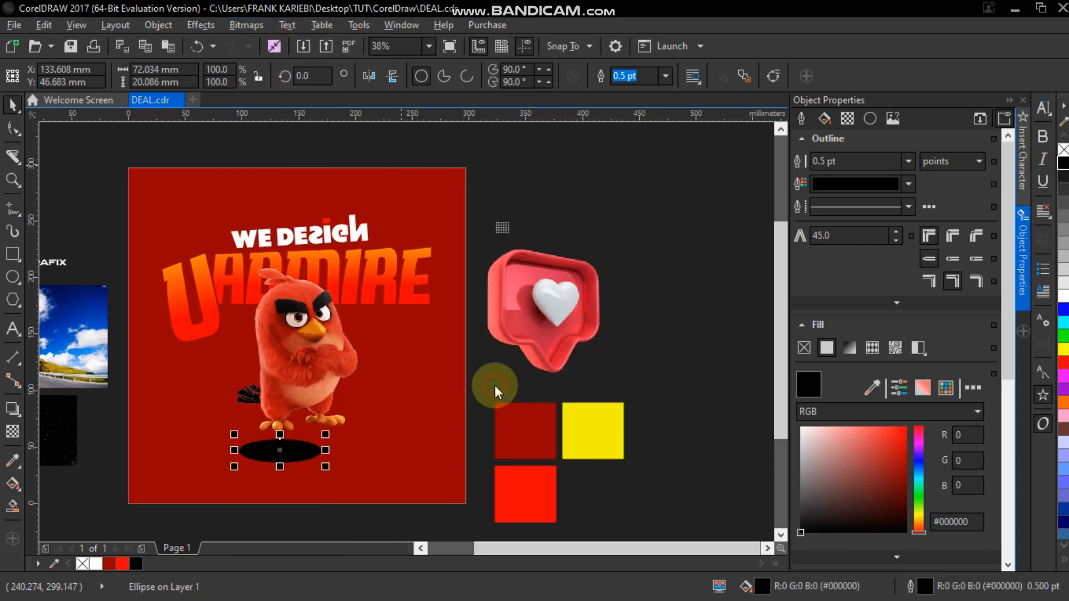
- Apply a Gaussian Blur with a radius of 92 pixels to the black ellipse bitmap below the bird
{"action": "left_click", "coordinate": [252, 24]}
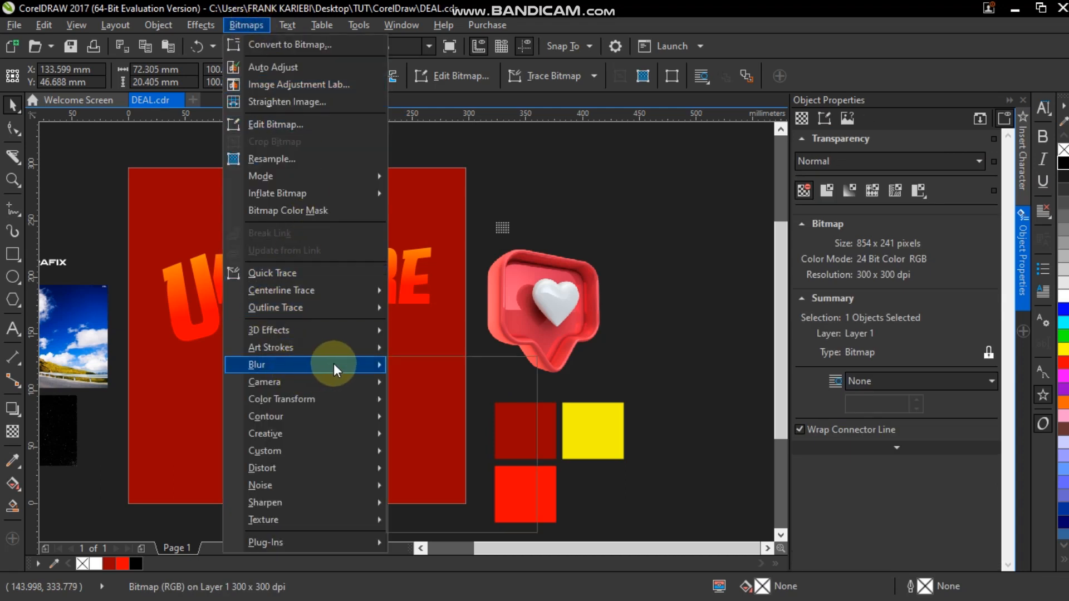
{"action": "mouse_move", "coordinate": [333, 363]}
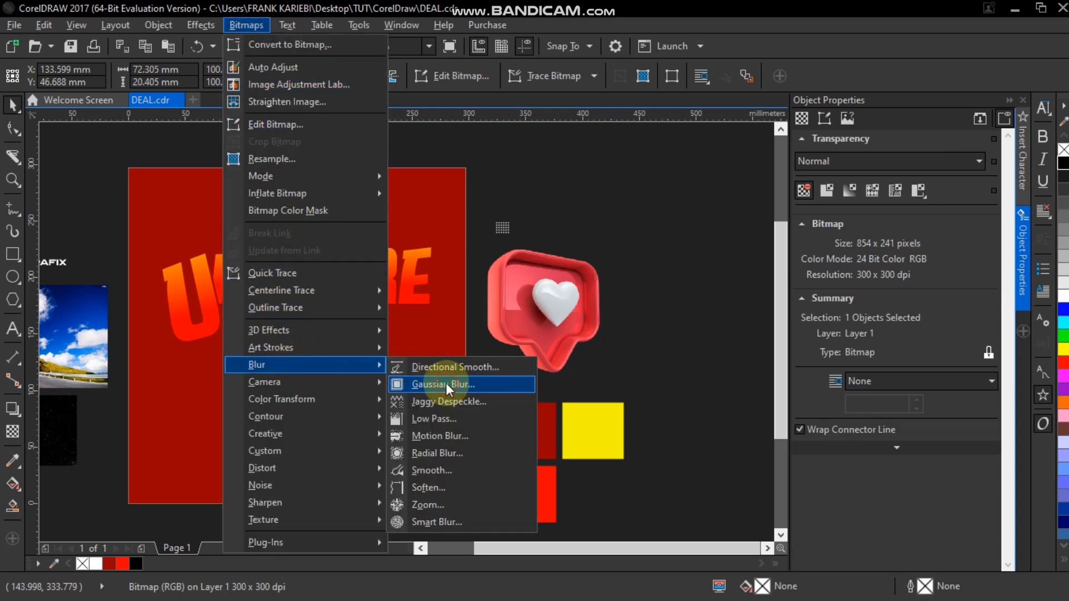
{"action": "left_click", "coordinate": [446, 383]}
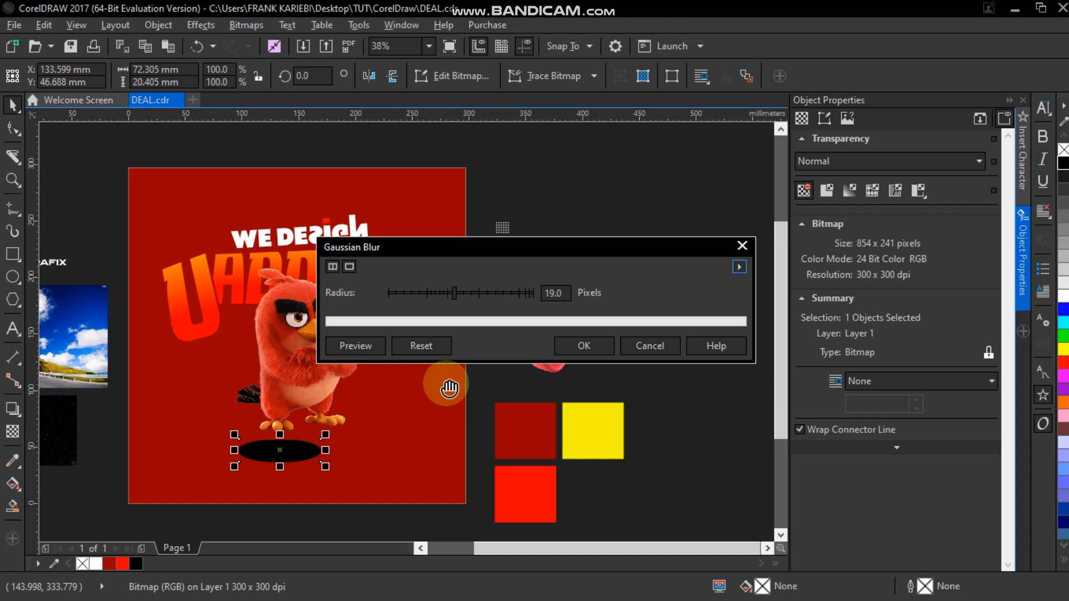
{"action": "left_click", "coordinate": [482, 291]}
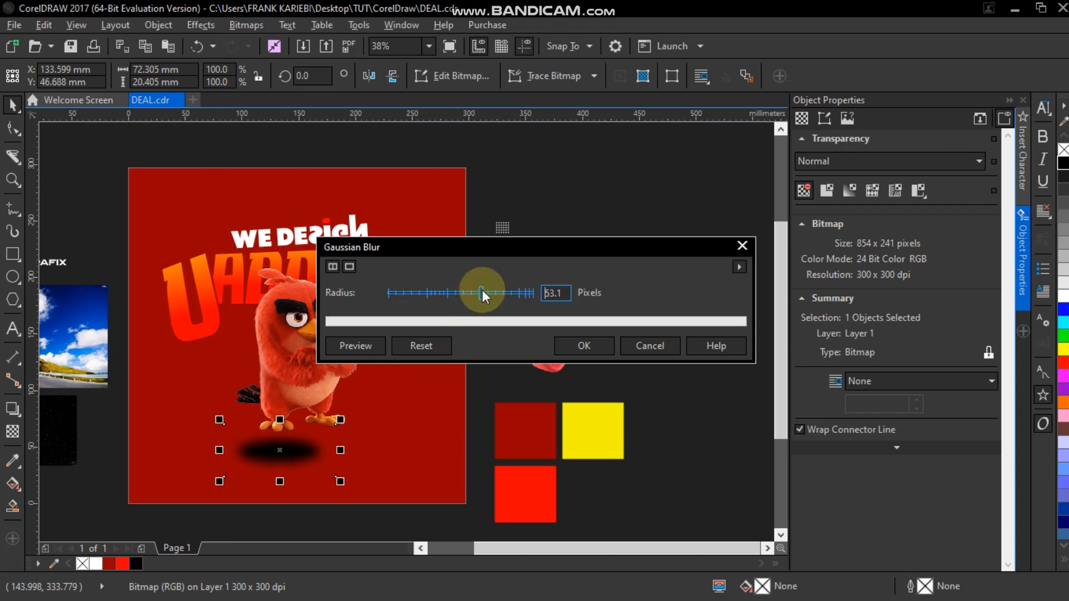
{"action": "left_click", "coordinate": [513, 291]}
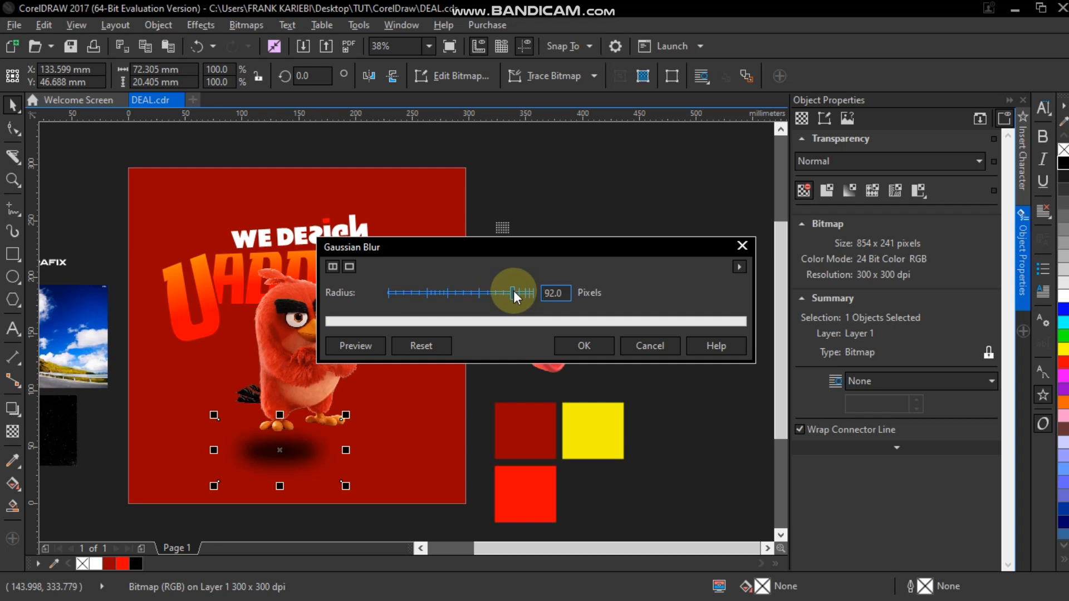
{"action": "left_click", "coordinate": [569, 343]}
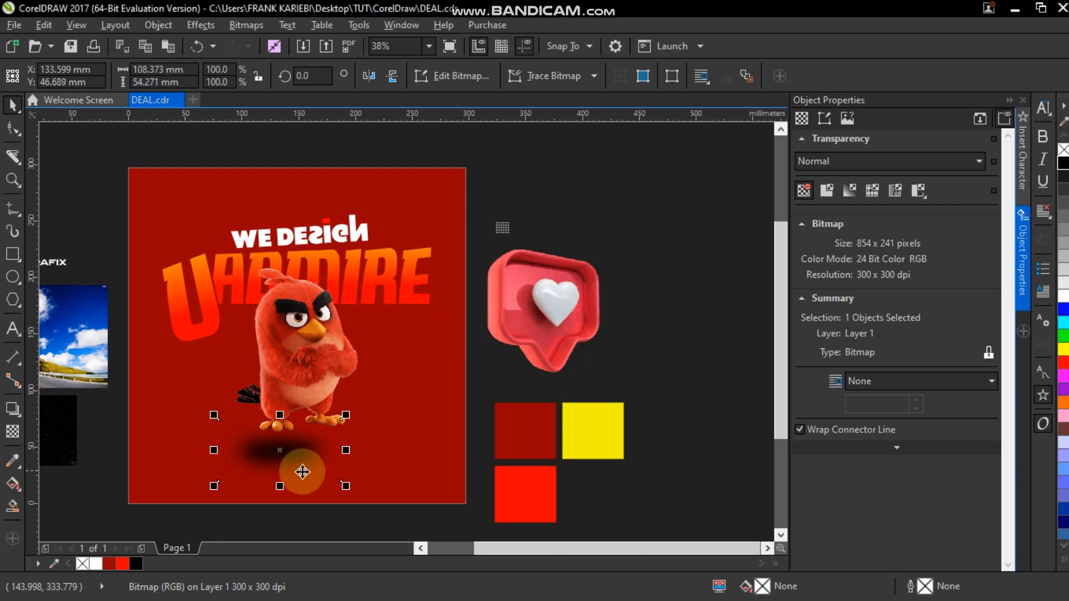
- Flatten the blurred shadow to about 32 mm high under the bird's feet and order it behind the bird
{"action": "left_click_drag", "start_coordinate": [280, 487], "coordinate": [287, 430]}
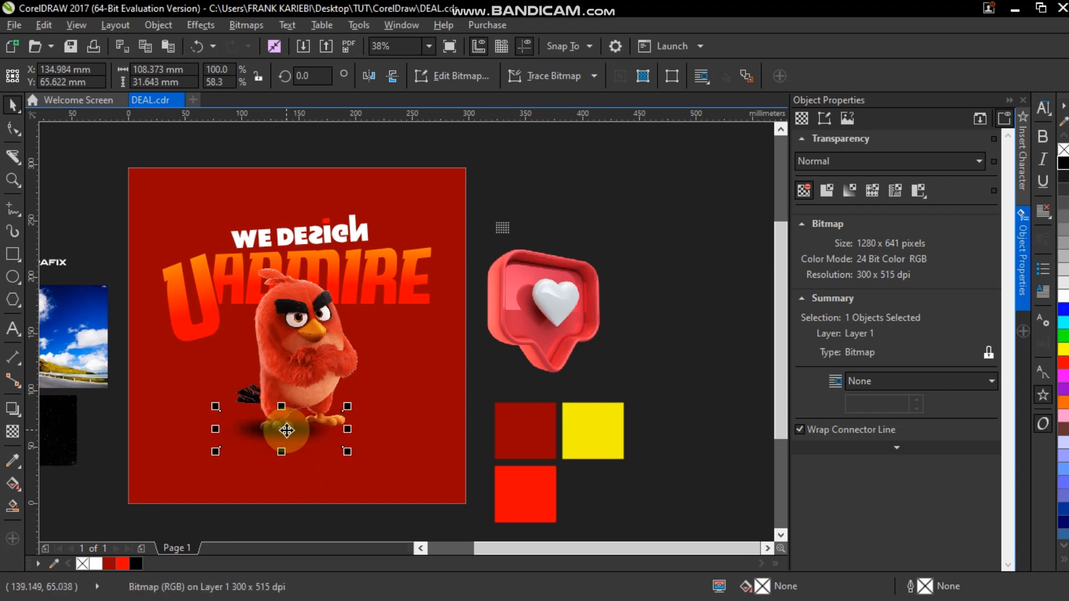
{"action": "right_click", "coordinate": [287, 431]}
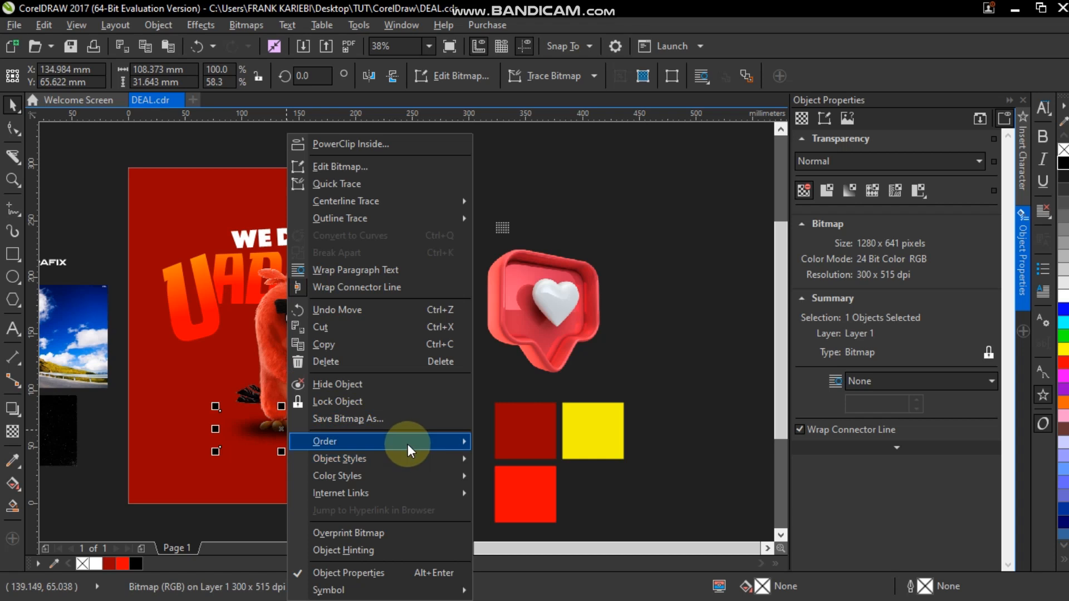
{"action": "mouse_move", "coordinate": [408, 443]}
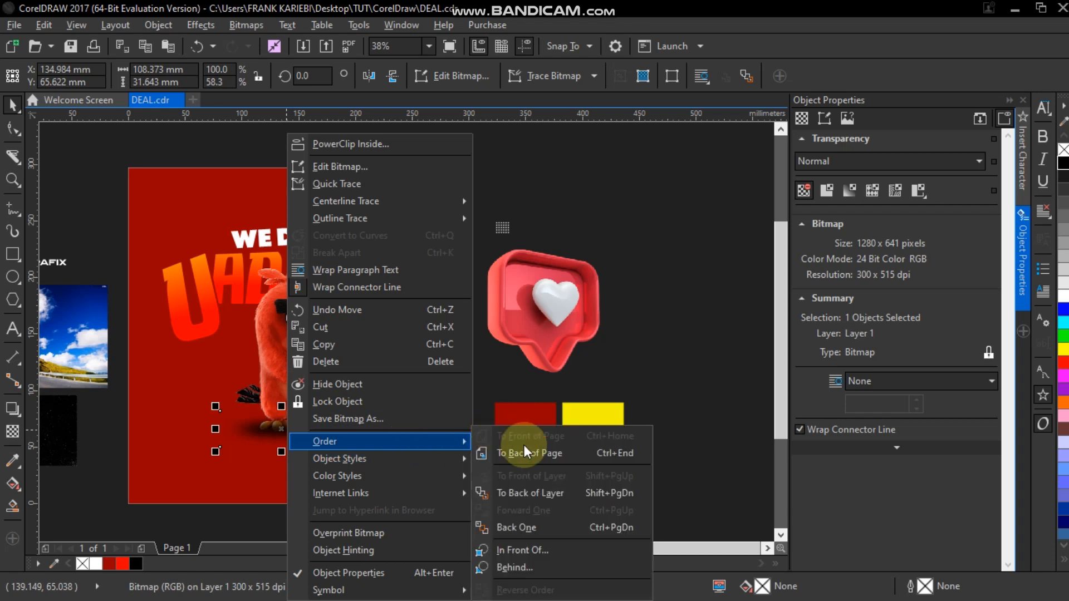
{"action": "left_click", "coordinate": [515, 567]}
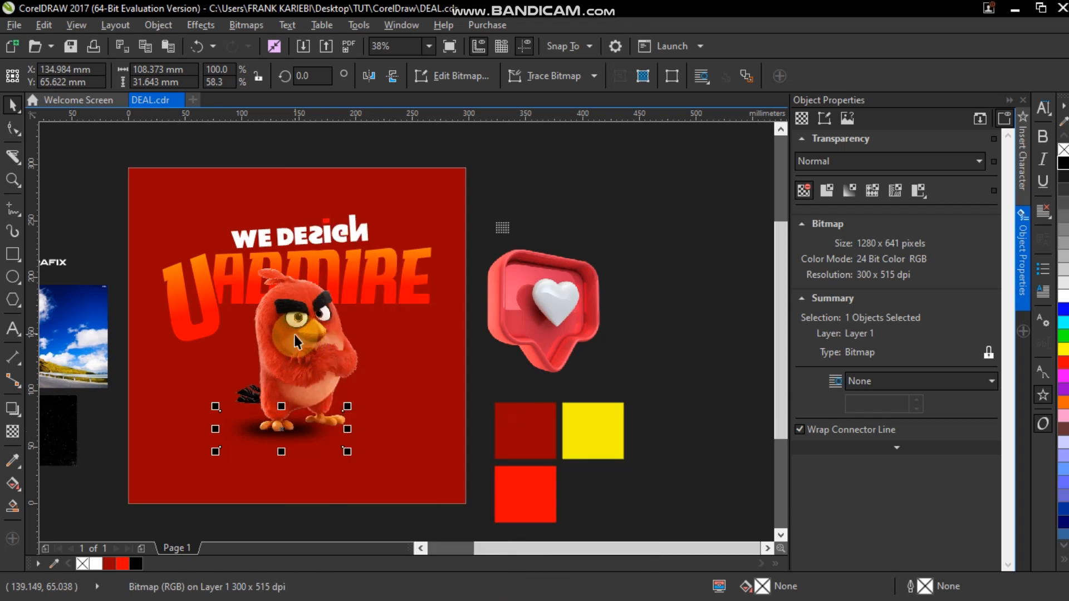
{"action": "left_click", "coordinate": [315, 423]}
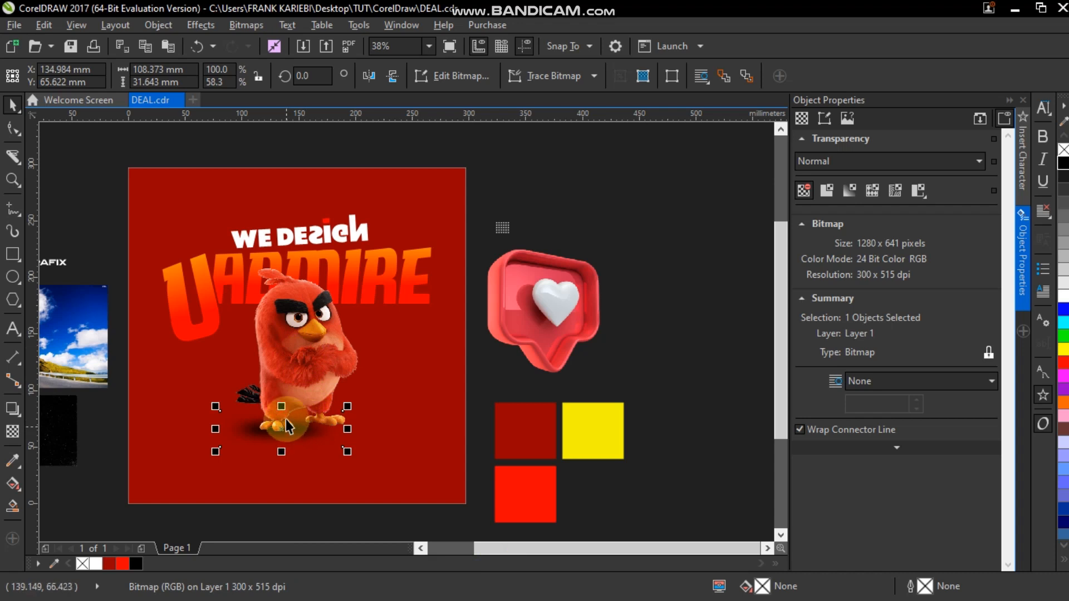
- Give the bird's blurred shadow a uniform transparency of 43
{"action": "left_click", "coordinate": [67, 473]}
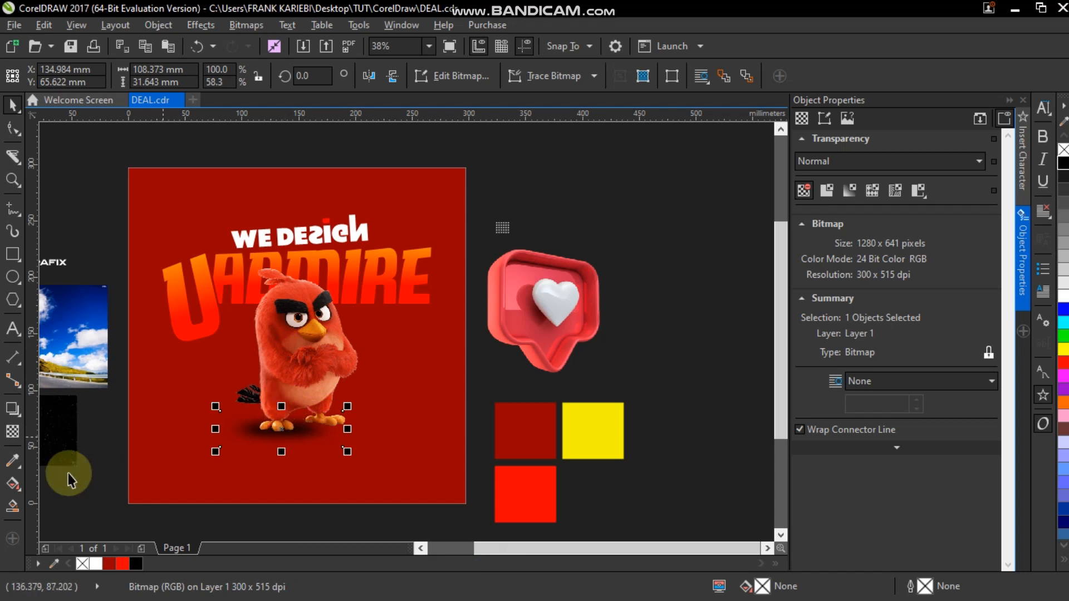
{"action": "left_click", "coordinate": [13, 433]}
{"action": "left_click", "coordinate": [271, 472]}
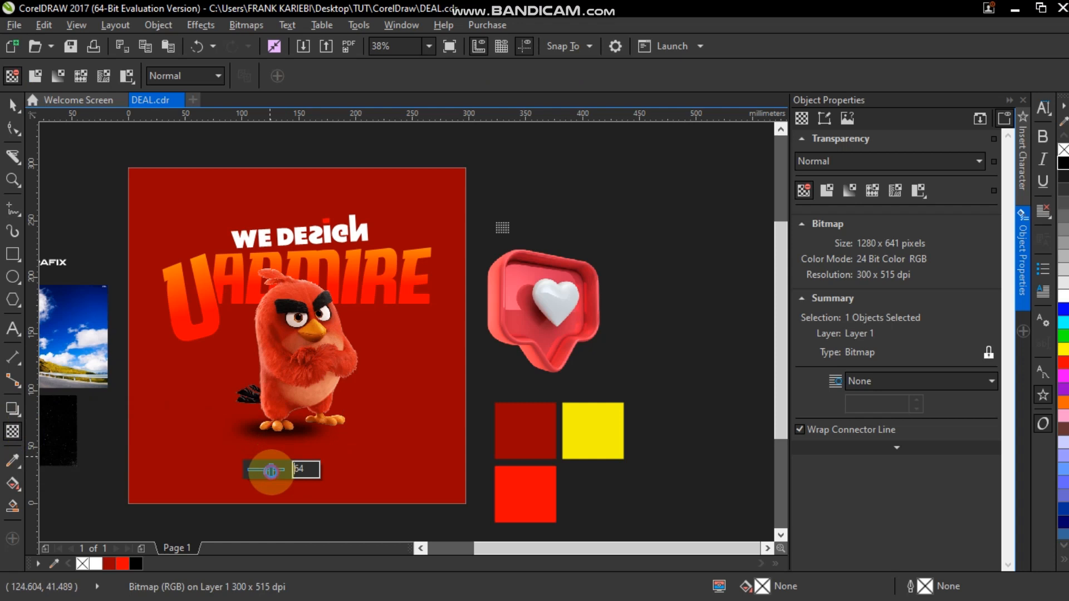
{"action": "left_click_drag", "start_coordinate": [272, 472], "coordinate": [263, 470]}
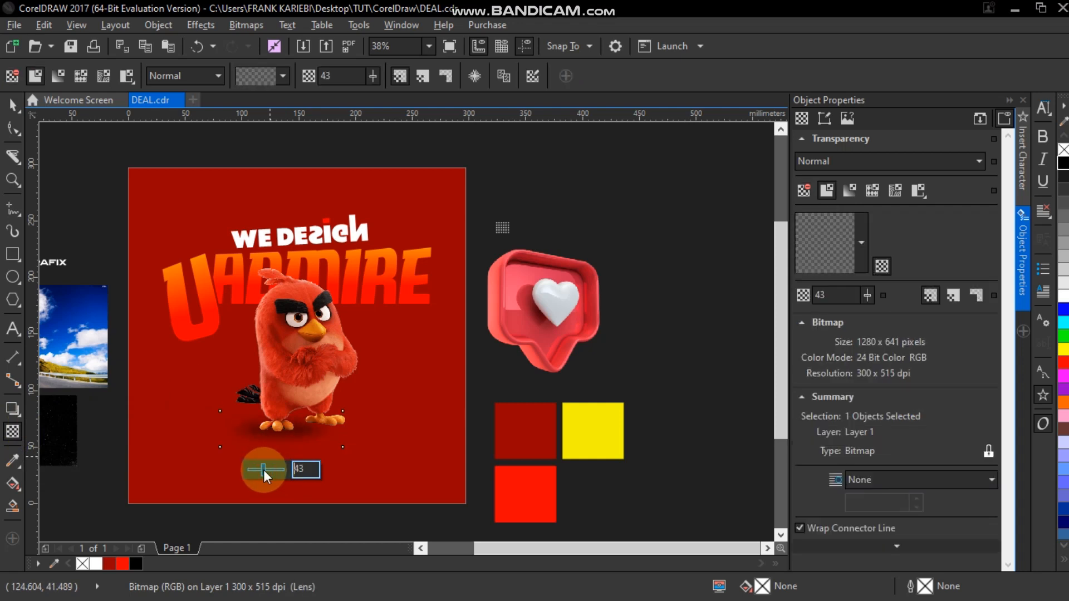
{"action": "left_click", "coordinate": [12, 105]}
{"action": "left_click", "coordinate": [324, 367]}
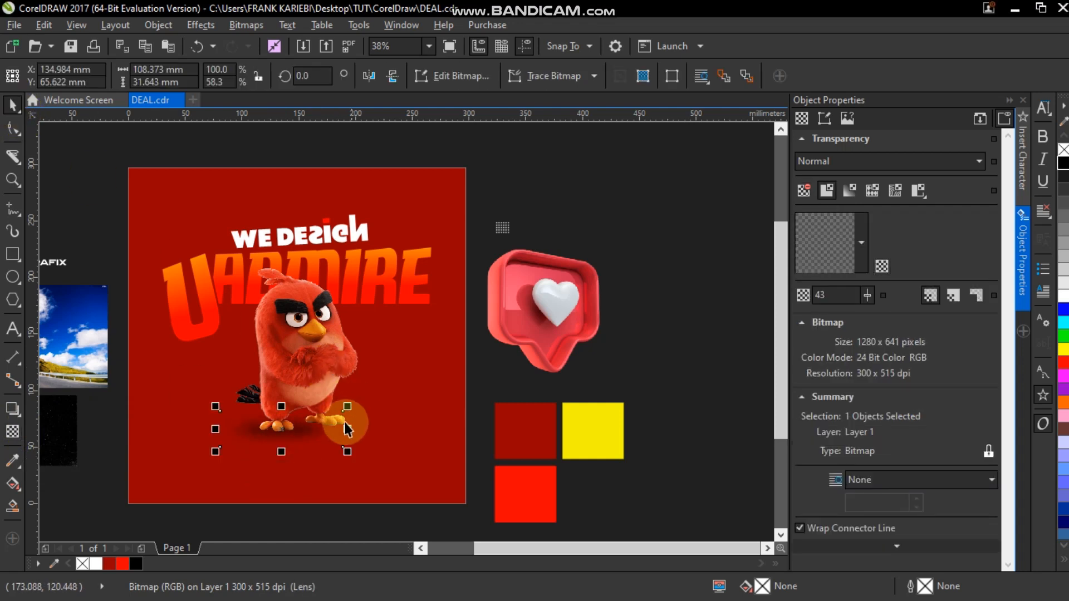
- Widen the shadow under the bird to about 125 mm and shift it slightly toward the rear foot
{"action": "left_click_drag", "start_coordinate": [347, 429], "coordinate": [419, 428]}
{"action": "left_click_drag", "start_coordinate": [311, 433], "coordinate": [308, 433]}
{"action": "left_click_drag", "start_coordinate": [402, 427], "coordinate": [352, 428]}
- Place a shadow copy about 110 by 28 mm under the bird's front foot with transparency 66, and set the original shadow's transparency to 62
{"action": "left_click_drag", "start_coordinate": [277, 430], "coordinate": [330, 427]}
{"action": "right_click", "coordinate": [330, 428]}
{"action": "left_click_drag", "start_coordinate": [404, 405], "coordinate": [395, 407]}
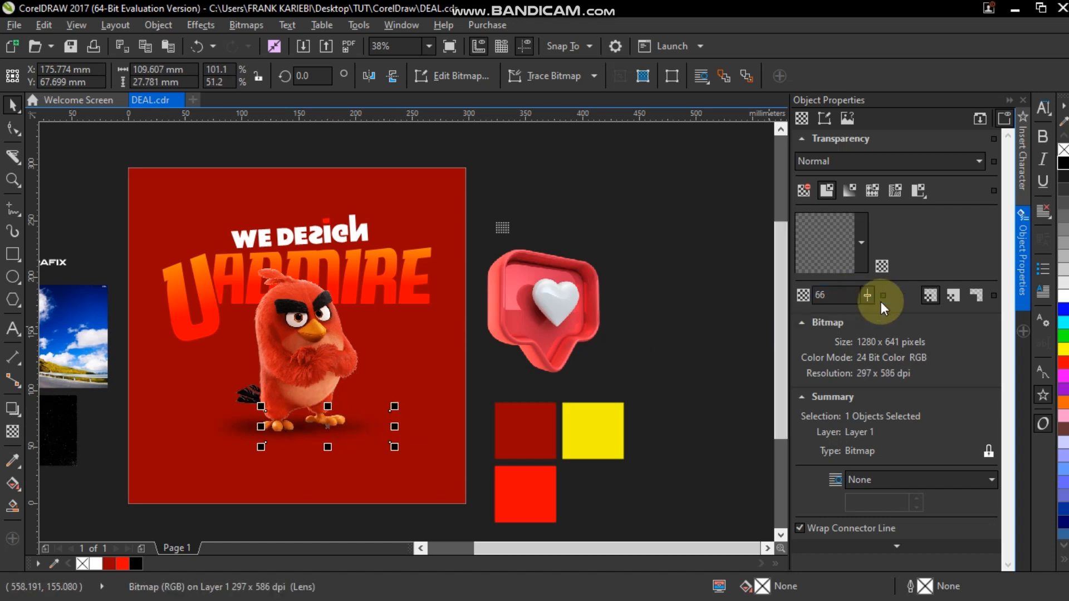
{"action": "left_click", "coordinate": [230, 432]}
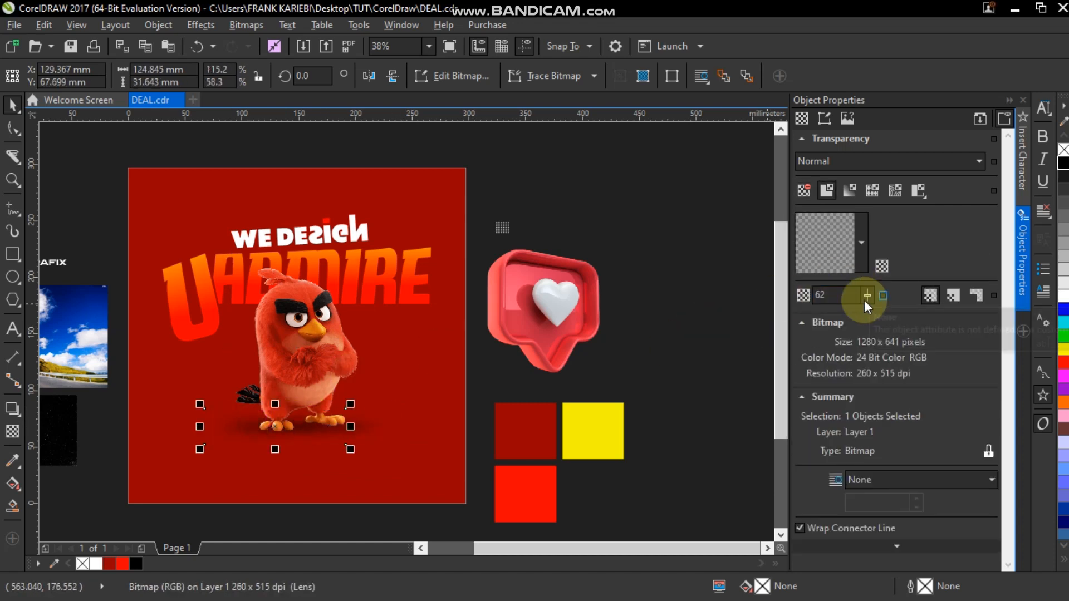
- Move the blue-sky landscape photo onto the page and enlarge it to about 484 by 302 mm
{"action": "left_click", "coordinate": [48, 353]}
{"action": "left_click_drag", "start_coordinate": [57, 348], "coordinate": [202, 229]}
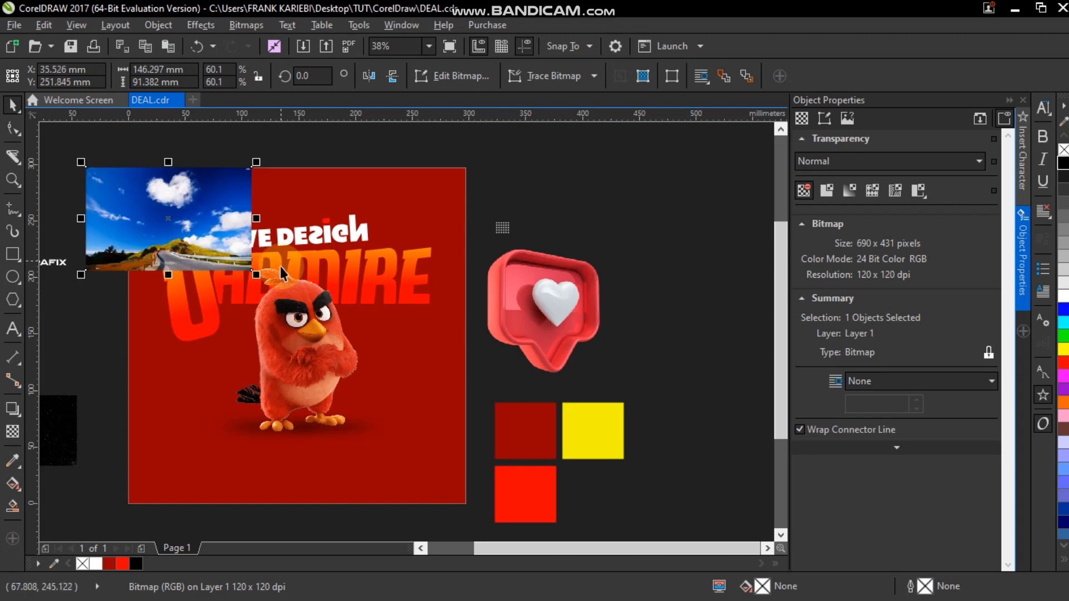
{"action": "left_click_drag", "start_coordinate": [255, 279], "coordinate": [667, 515]}
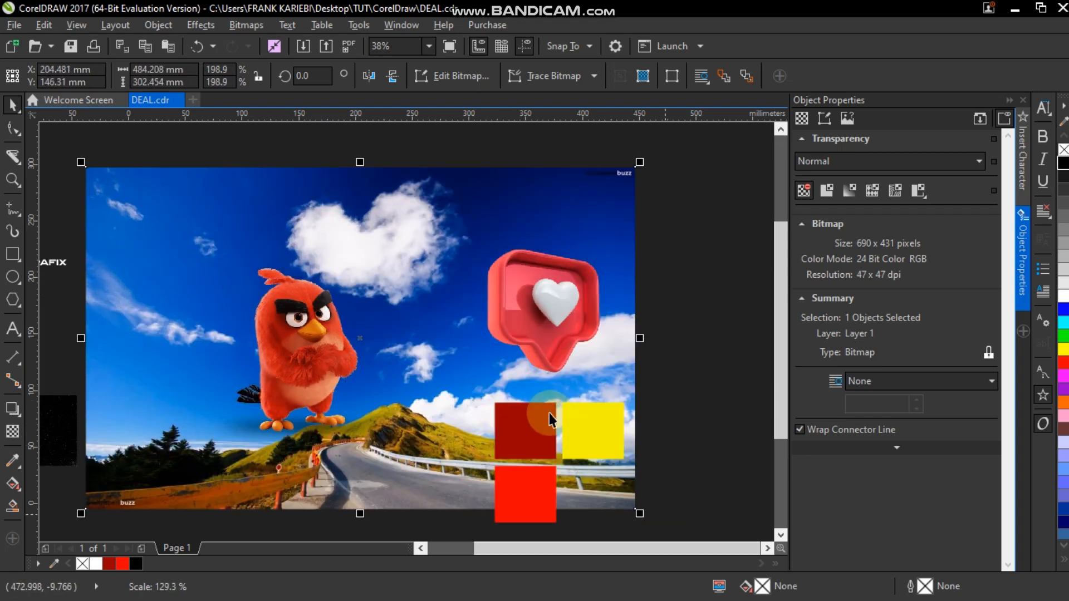
- Shift the landscape photo lower over the design and PowerClip it inside the square page frame
{"action": "scroll", "coordinate": [547, 410], "scroll_direction": "left", "scroll_amount": 3}
{"action": "left_click_drag", "start_coordinate": [529, 325], "coordinate": [502, 378]}
{"action": "right_click", "coordinate": [501, 379]}
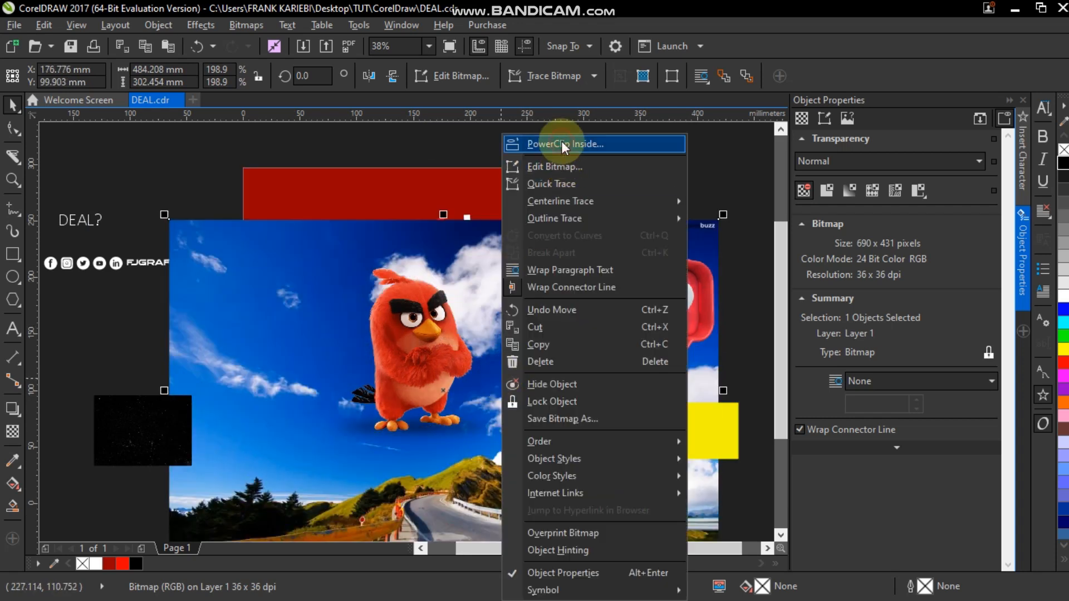
{"action": "left_click", "coordinate": [564, 144]}
{"action": "left_click", "coordinate": [507, 184]}
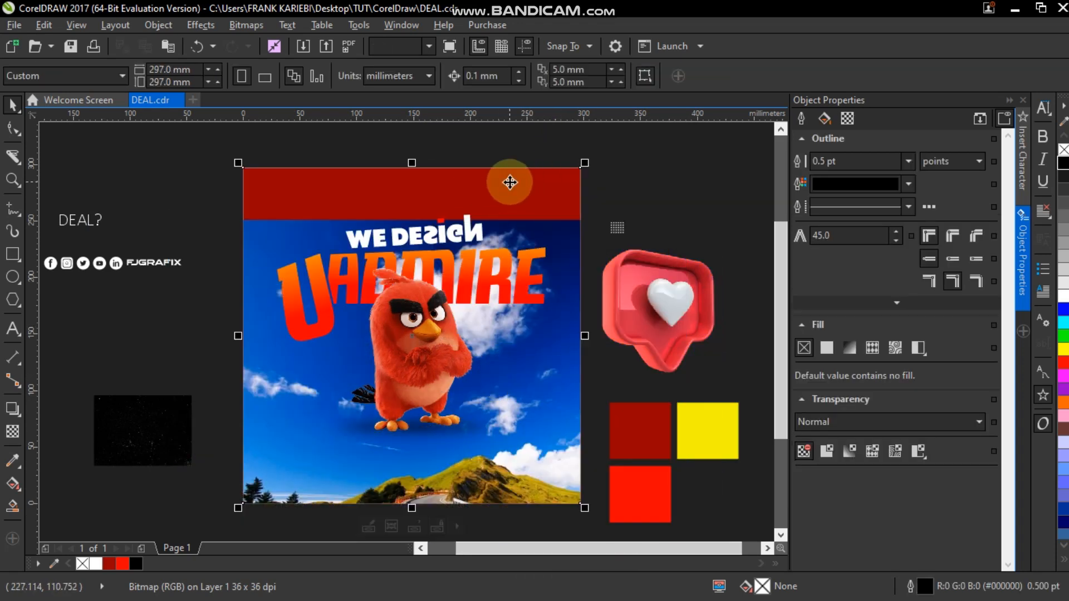
- Edit the PowerClip contents, enlarging the landscape photo to about 525 by 328 mm so that it covers the whole frame
{"action": "left_click", "coordinate": [366, 522]}
{"action": "left_click", "coordinate": [383, 298]}
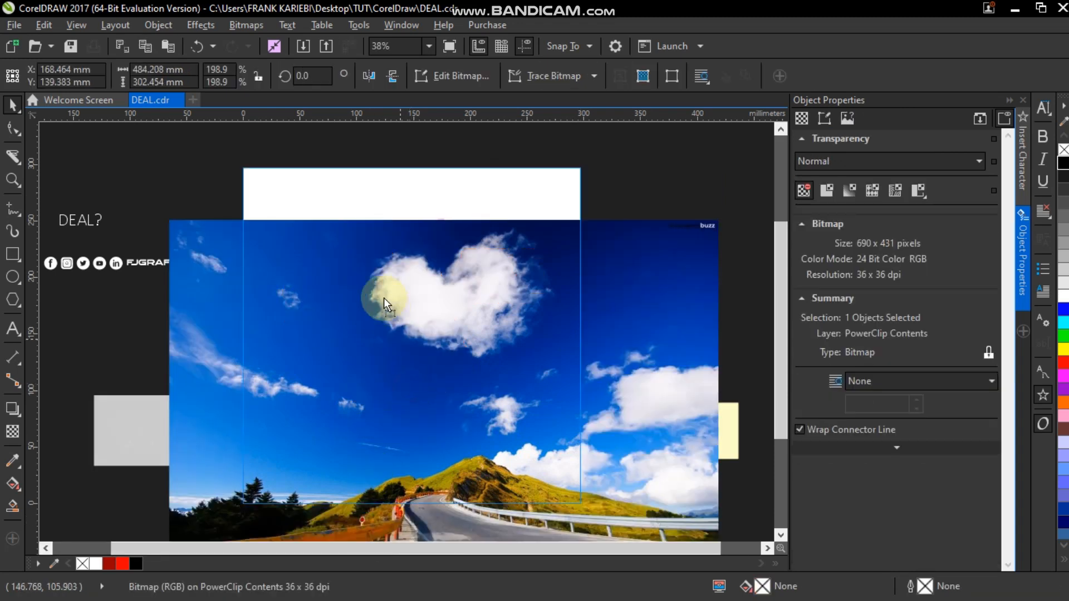
{"action": "left_click_drag", "start_coordinate": [357, 328], "coordinate": [358, 333]}
{"action": "left_click_drag", "start_coordinate": [675, 161], "coordinate": [717, 146]}
{"action": "left_click_drag", "start_coordinate": [478, 241], "coordinate": [494, 240]}
- Apply a Gaussian Blur with a radius of 6 pixels to the clipped landscape photo
{"action": "left_click", "coordinate": [246, 25]}
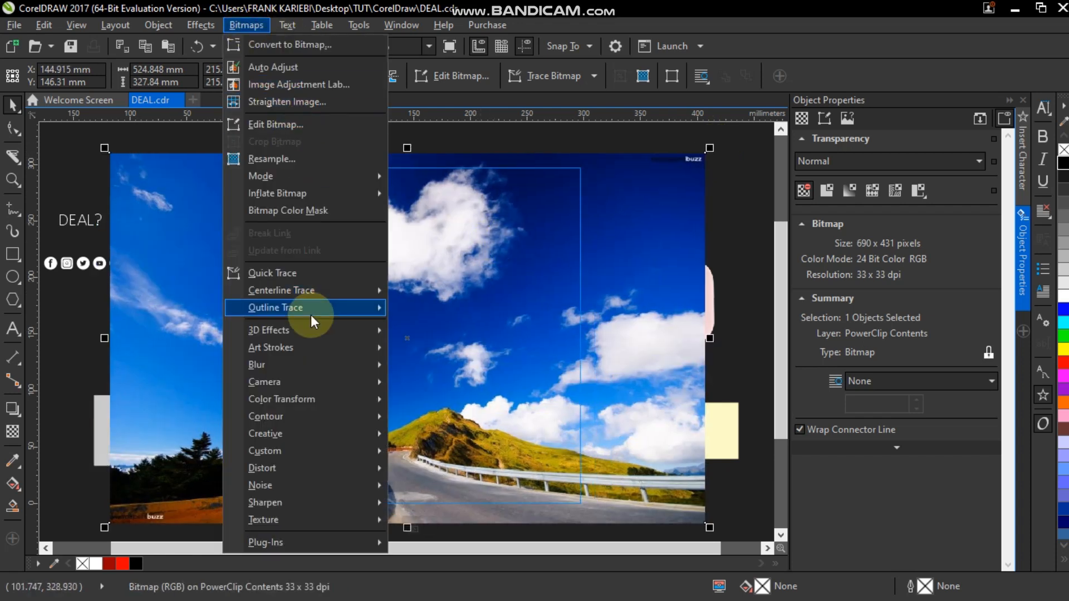
{"action": "mouse_move", "coordinate": [279, 364]}
{"action": "left_click", "coordinate": [440, 383]}
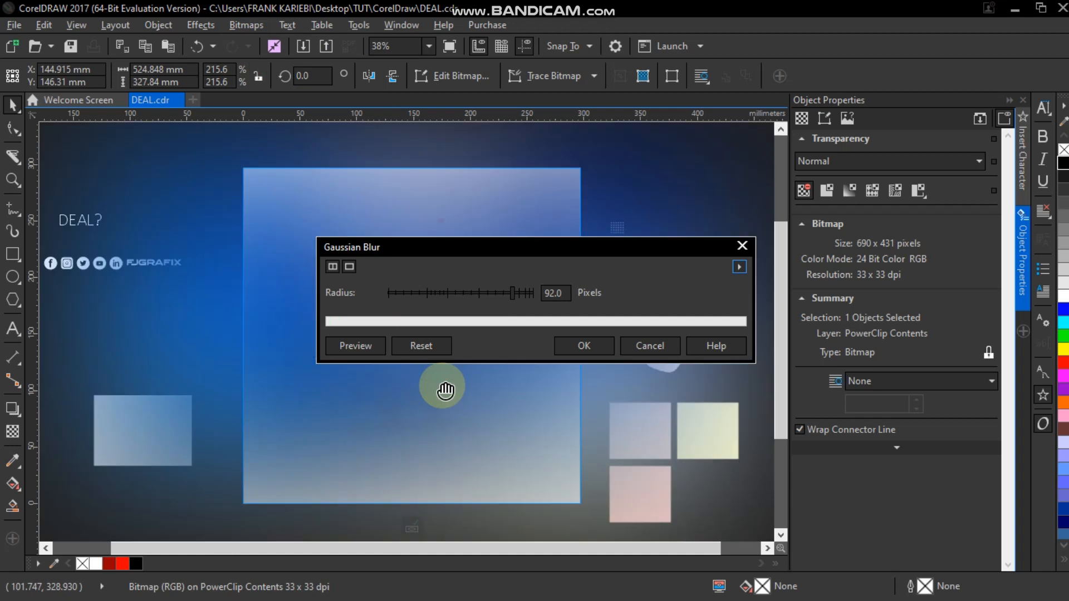
{"action": "left_click", "coordinate": [465, 293]}
{"action": "left_click", "coordinate": [428, 292]}
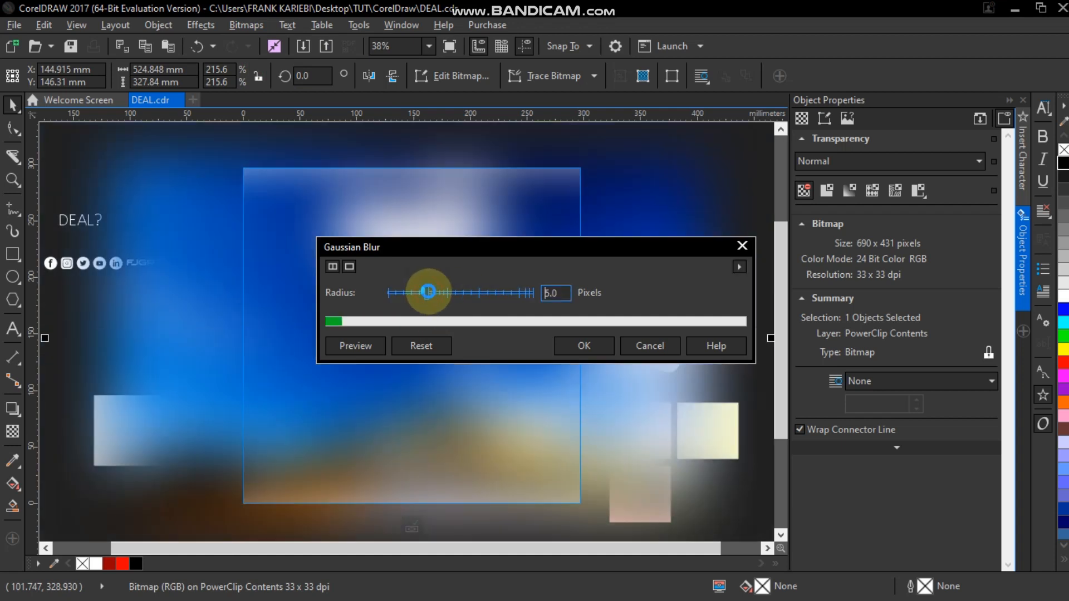
{"action": "left_click_drag", "start_coordinate": [429, 292], "coordinate": [418, 292]}
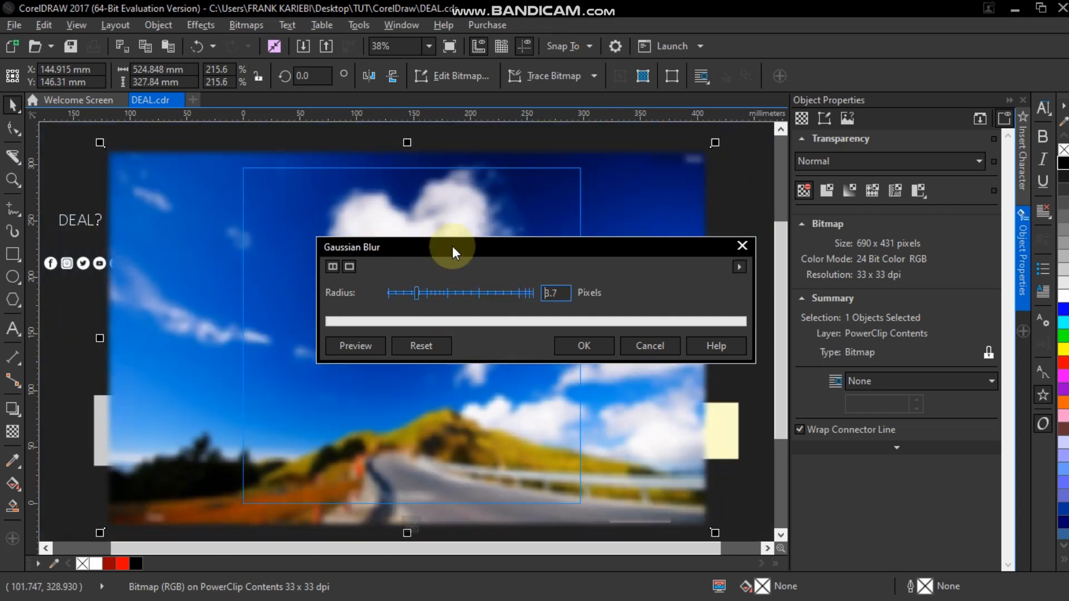
{"action": "left_click_drag", "start_coordinate": [453, 246], "coordinate": [643, 233]}
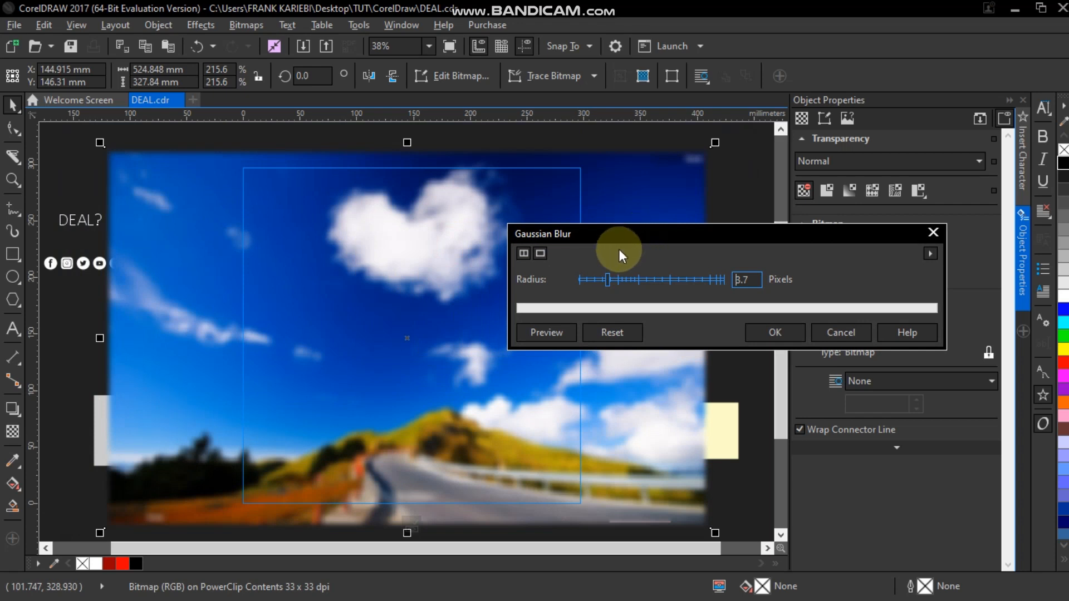
{"action": "left_click", "coordinate": [622, 280]}
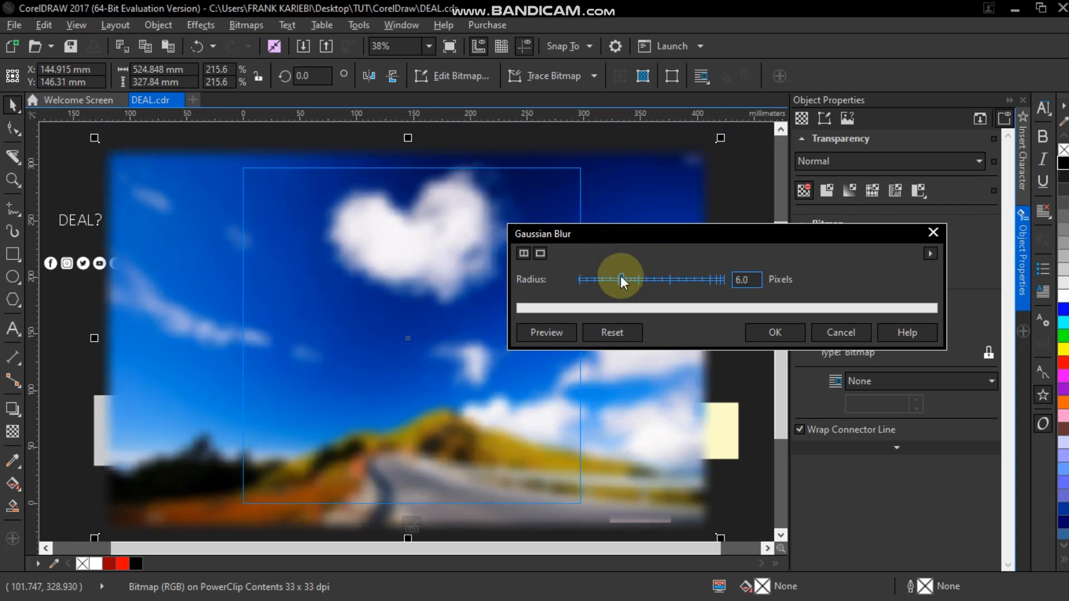
{"action": "left_click", "coordinate": [774, 331]}
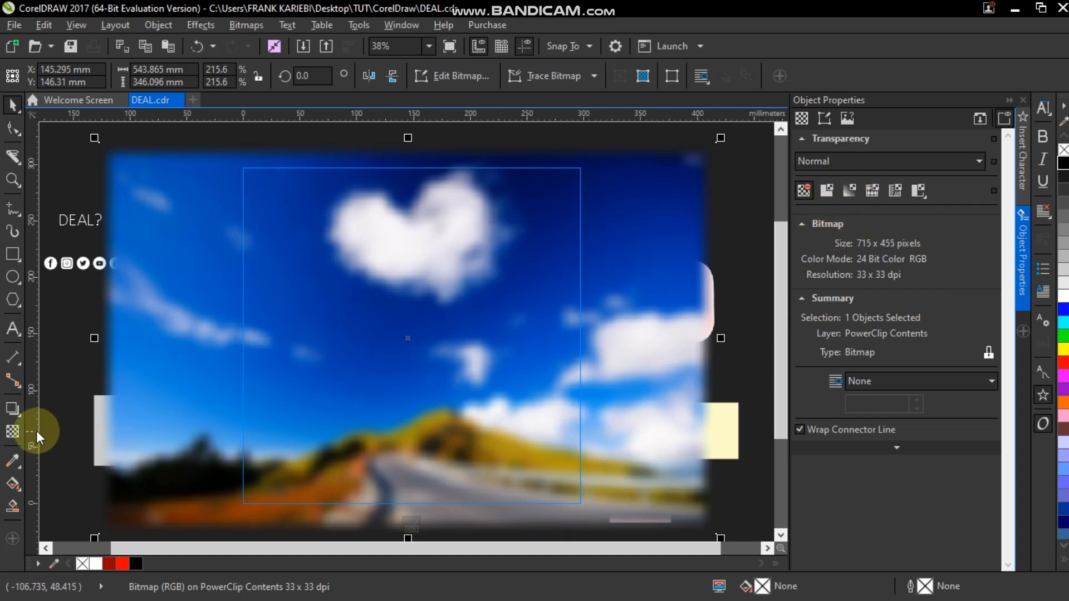
- Apply a uniform transparency of 79 to the blurred landscape photo
{"action": "left_click", "coordinate": [12, 433]}
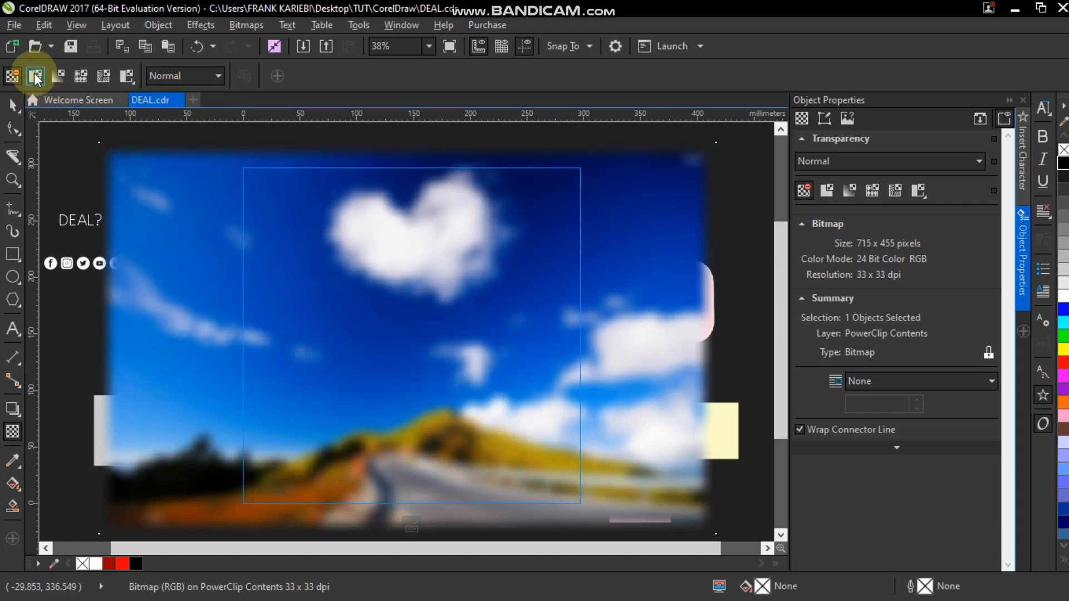
{"action": "left_click", "coordinate": [35, 72]}
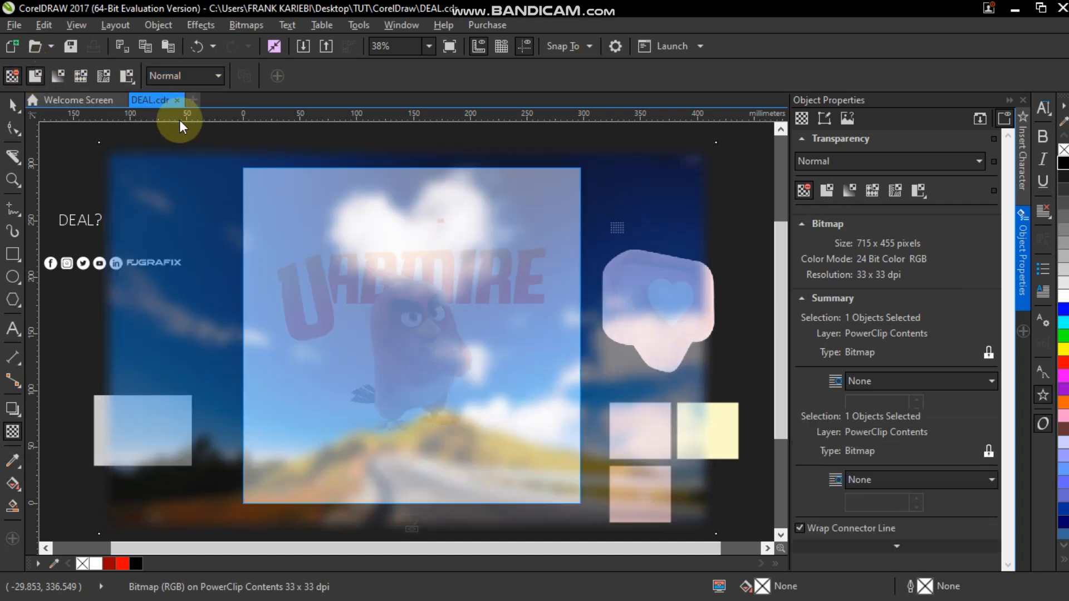
{"action": "left_click_drag", "start_coordinate": [372, 75], "coordinate": [392, 77]}
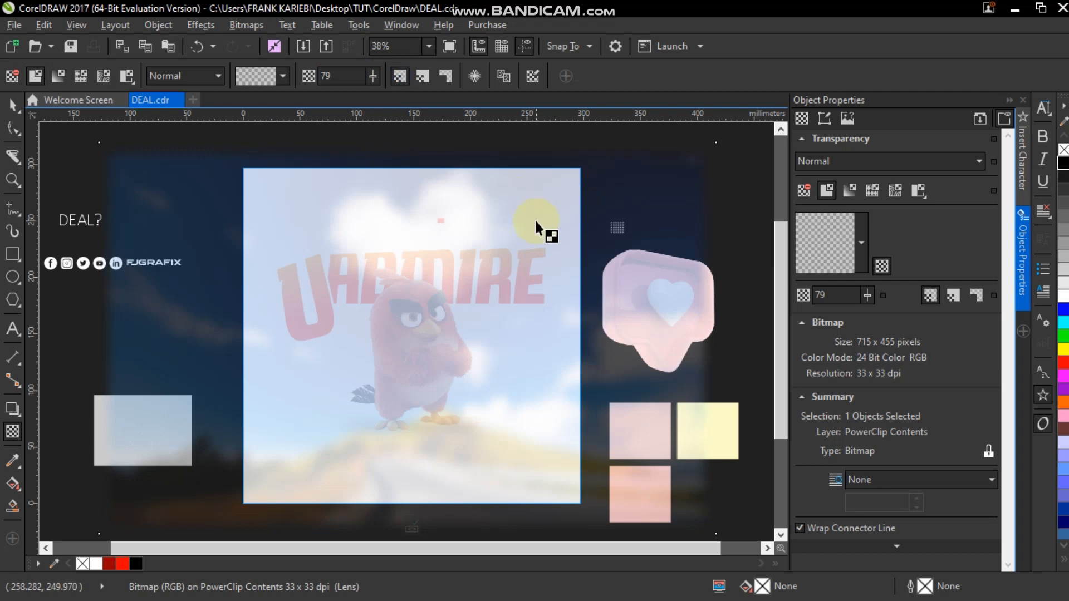
- Leave and reopen the PowerClip contents, and set the landscape photo's transparency to 71
{"action": "left_click", "coordinate": [412, 526]}
{"action": "left_click", "coordinate": [414, 526]}
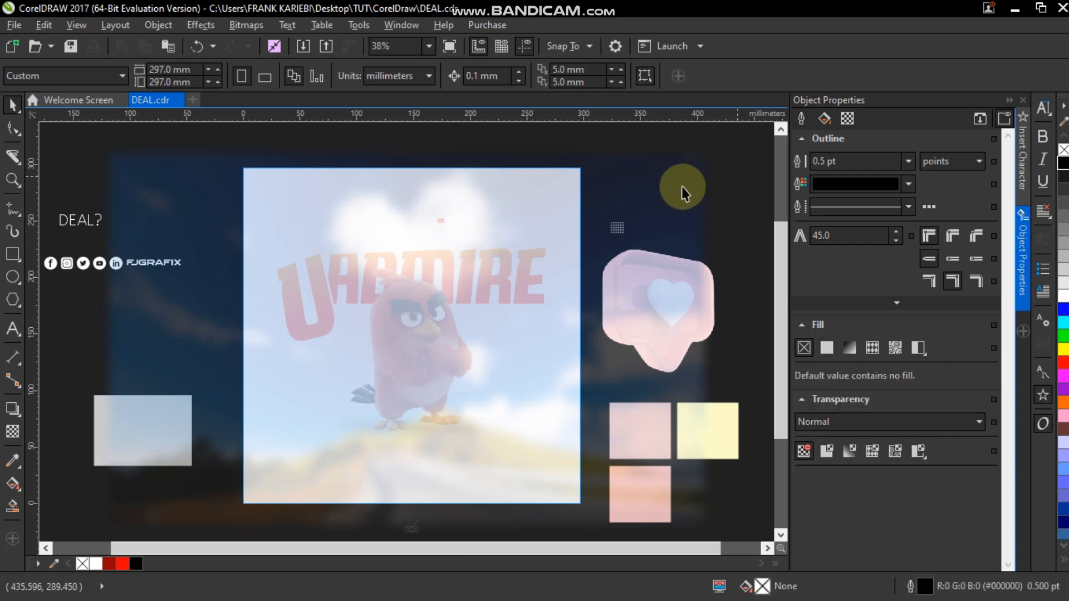
{"action": "left_click", "coordinate": [667, 187]}
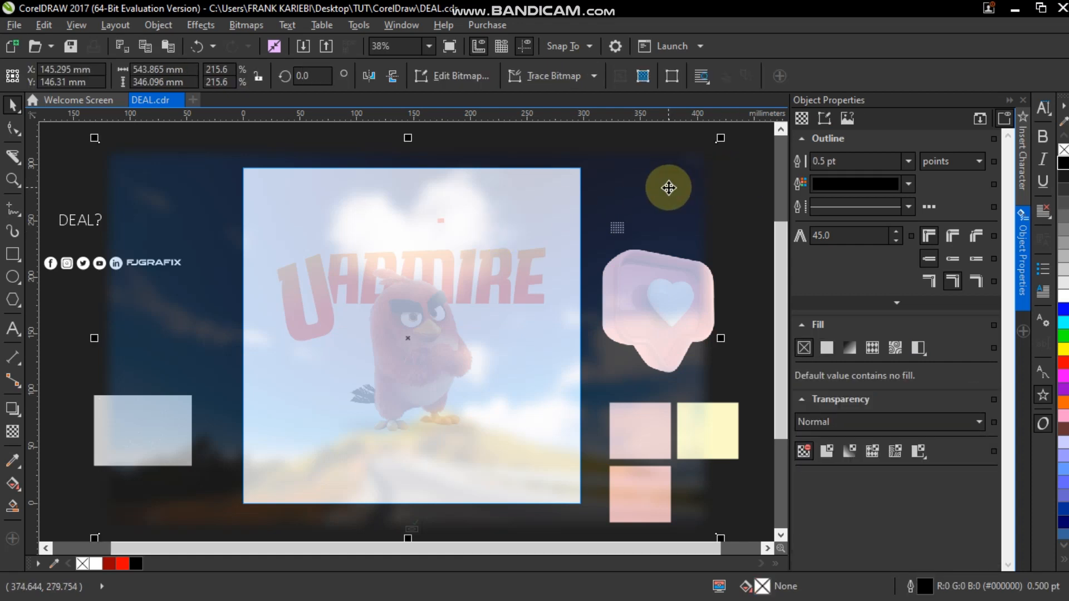
{"action": "left_click_drag", "start_coordinate": [869, 295], "coordinate": [863, 295]}
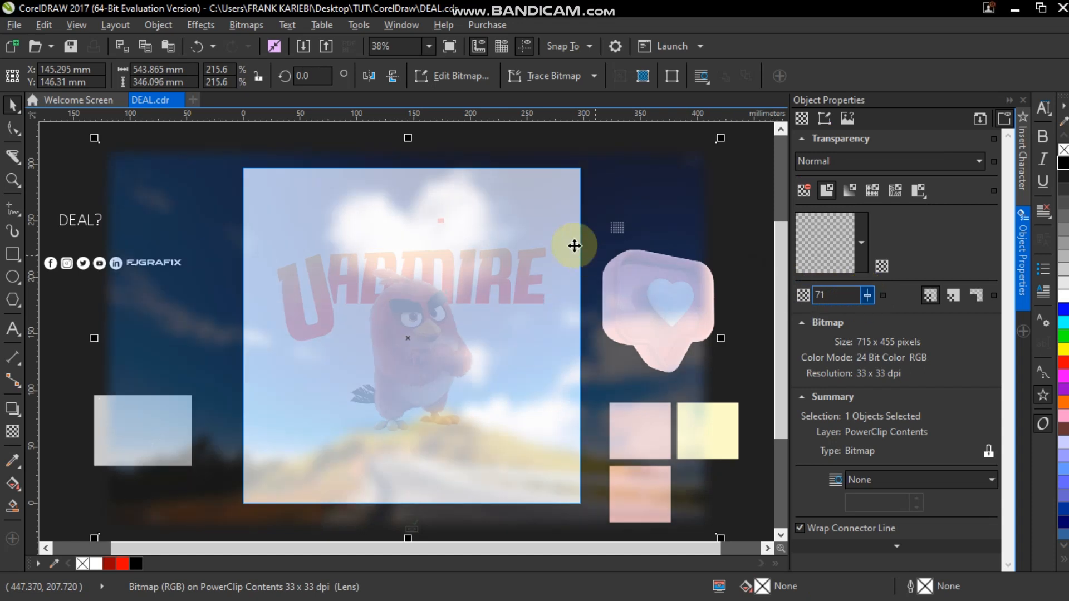
- Finish editing the PowerClip contents of the square background and deselect it
{"action": "left_click", "coordinate": [738, 195]}
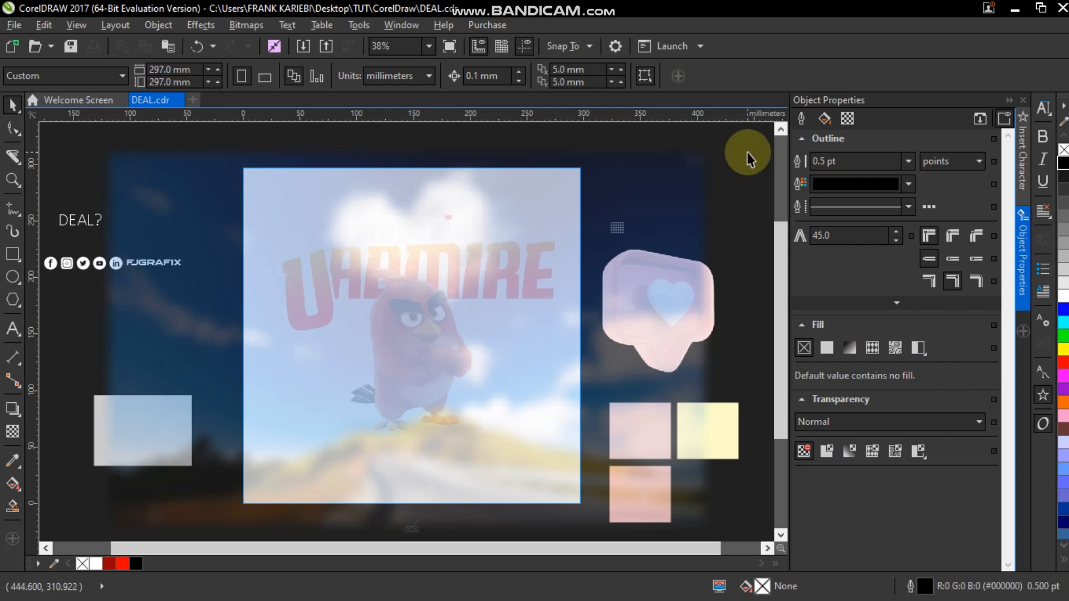
{"action": "left_click", "coordinate": [411, 526]}
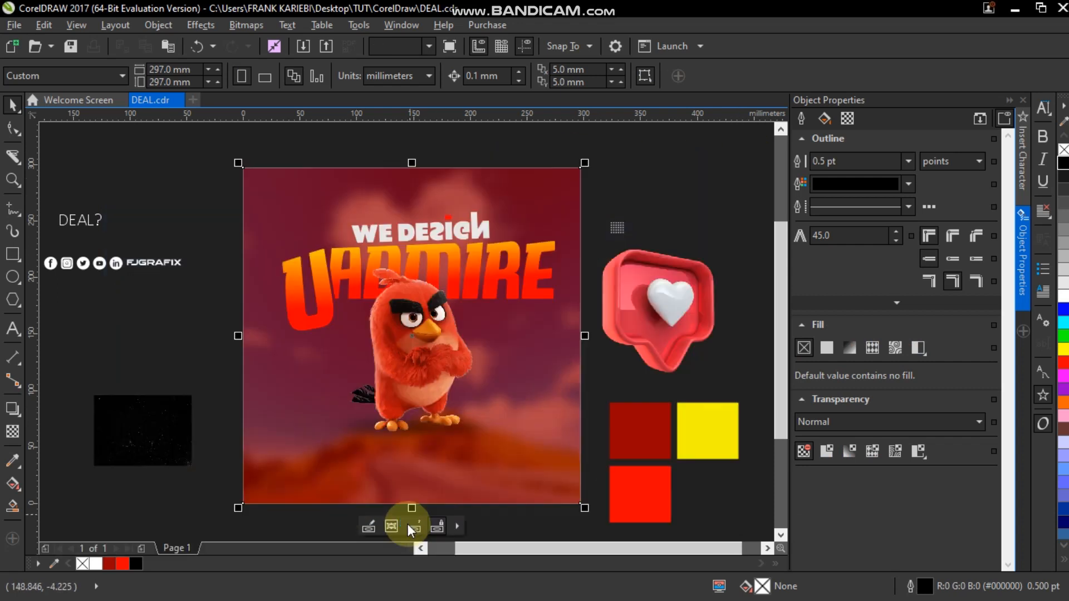
{"action": "left_click", "coordinate": [605, 186]}
- PowerClip the black speckled texture image inside the square background
{"action": "left_click", "coordinate": [115, 429]}
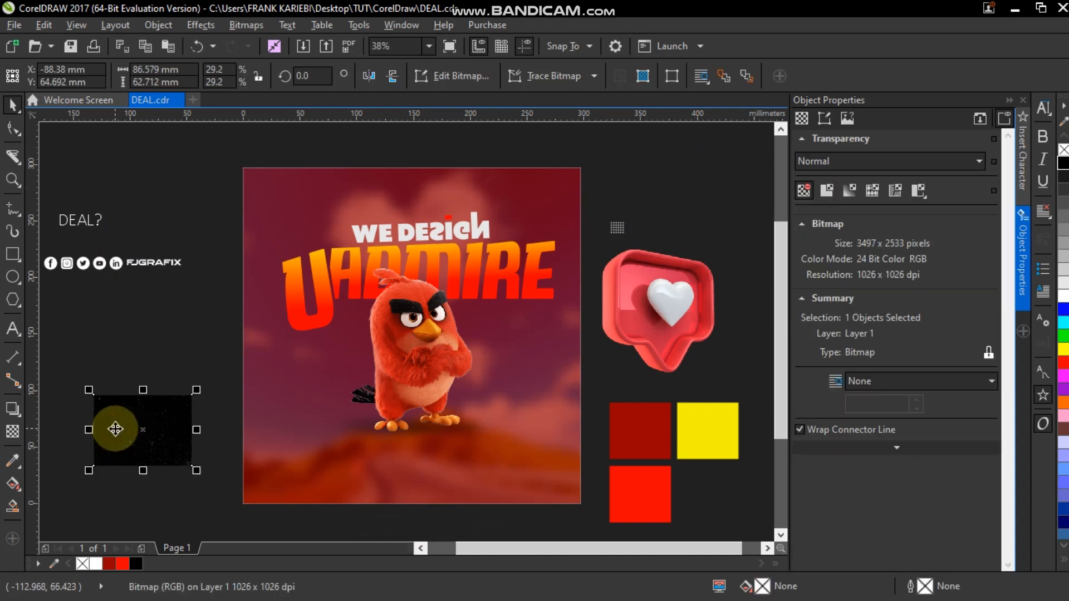
{"action": "right_click", "coordinate": [114, 428]}
{"action": "left_click", "coordinate": [201, 143]}
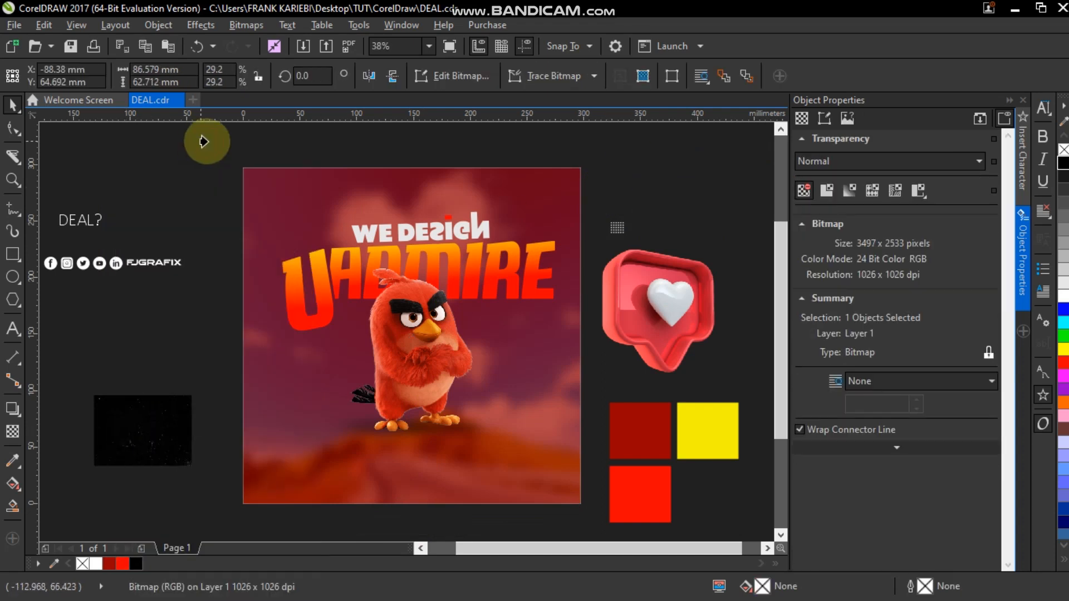
{"action": "left_click", "coordinate": [291, 185]}
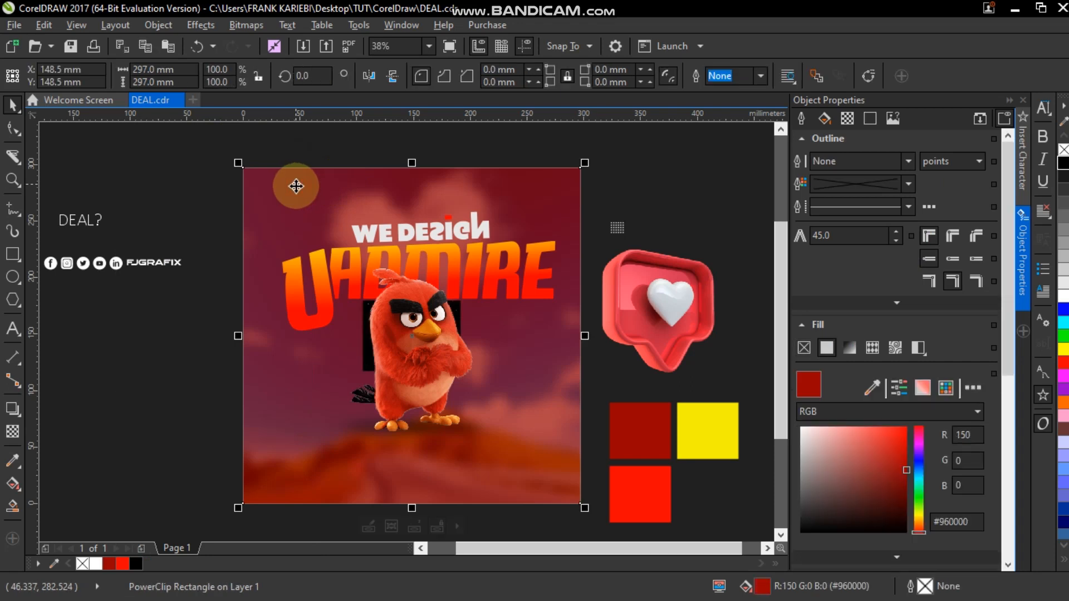
{"action": "left_click", "coordinate": [193, 209]}
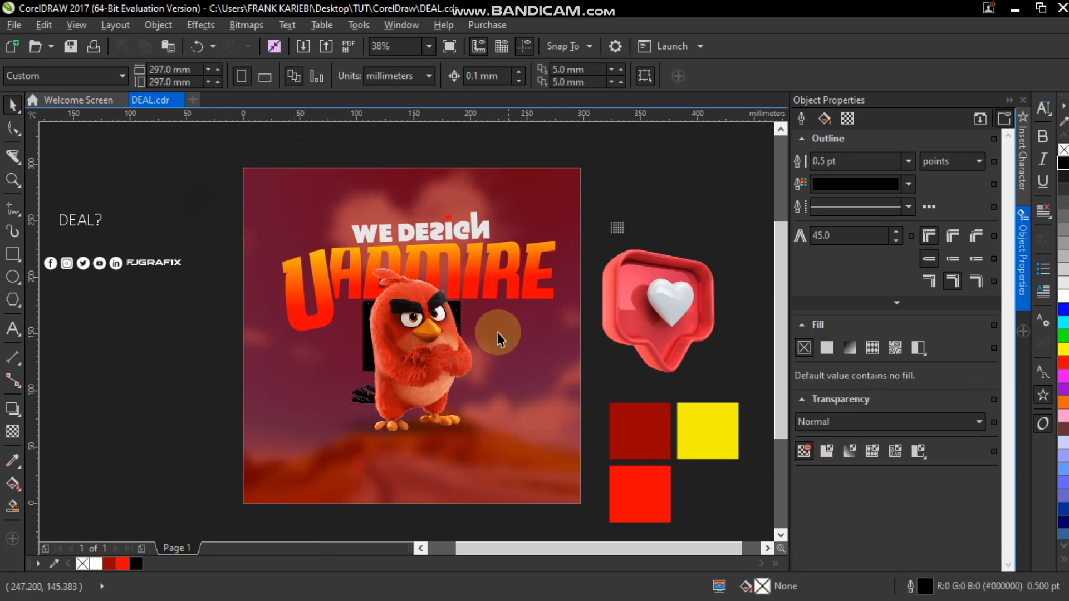
- Edit the PowerClip contents, resizing the speckled texture to about 319 by 303 mm so that it covers the whole frame
{"action": "double_click", "coordinate": [571, 358]}
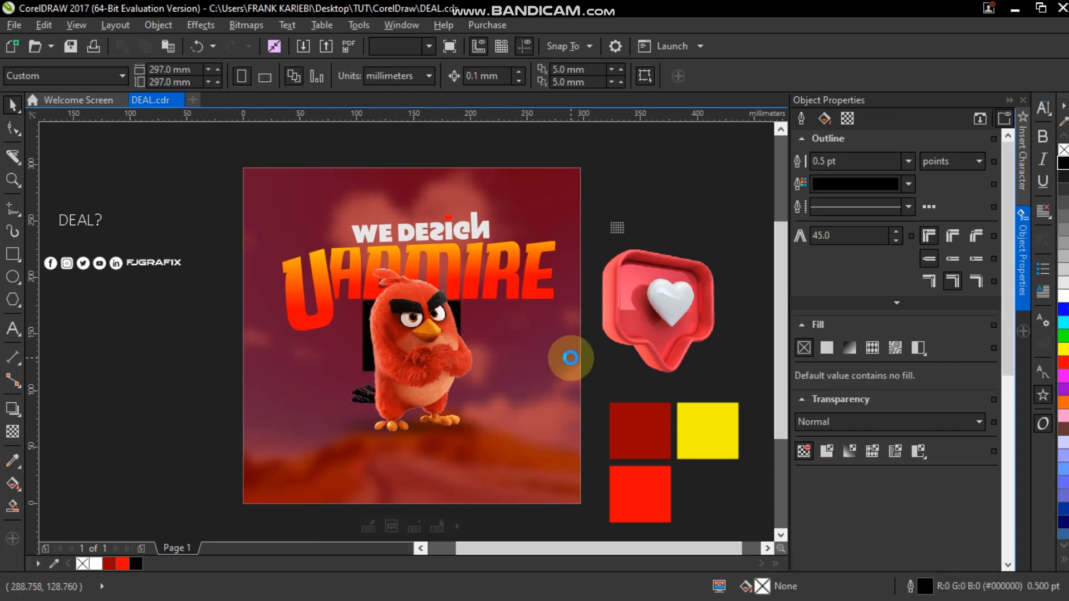
{"action": "left_click", "coordinate": [434, 325]}
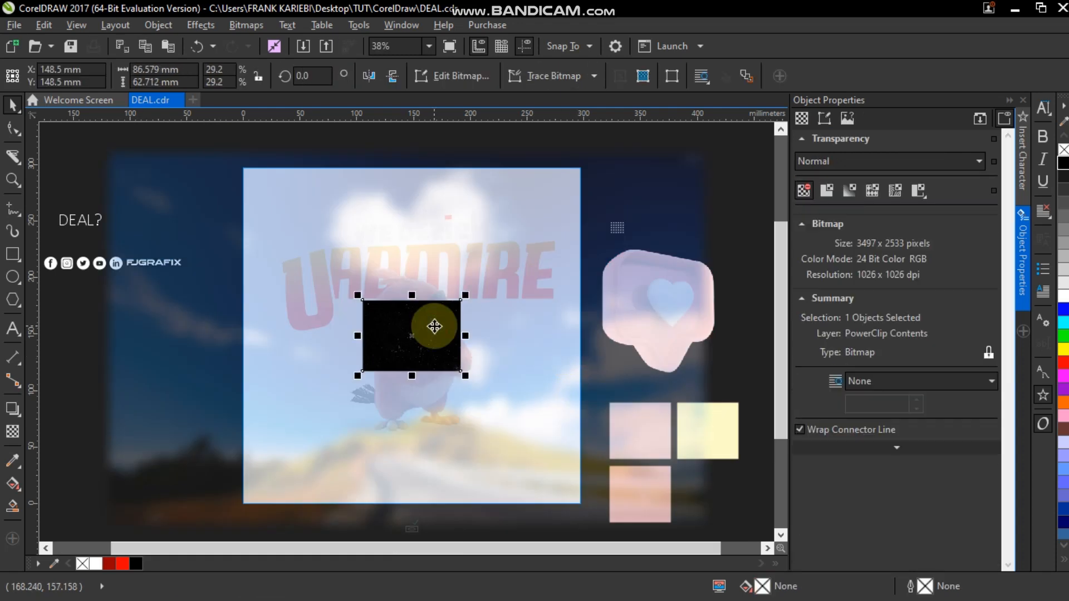
{"action": "left_click_drag", "start_coordinate": [470, 293], "coordinate": [685, 160]}
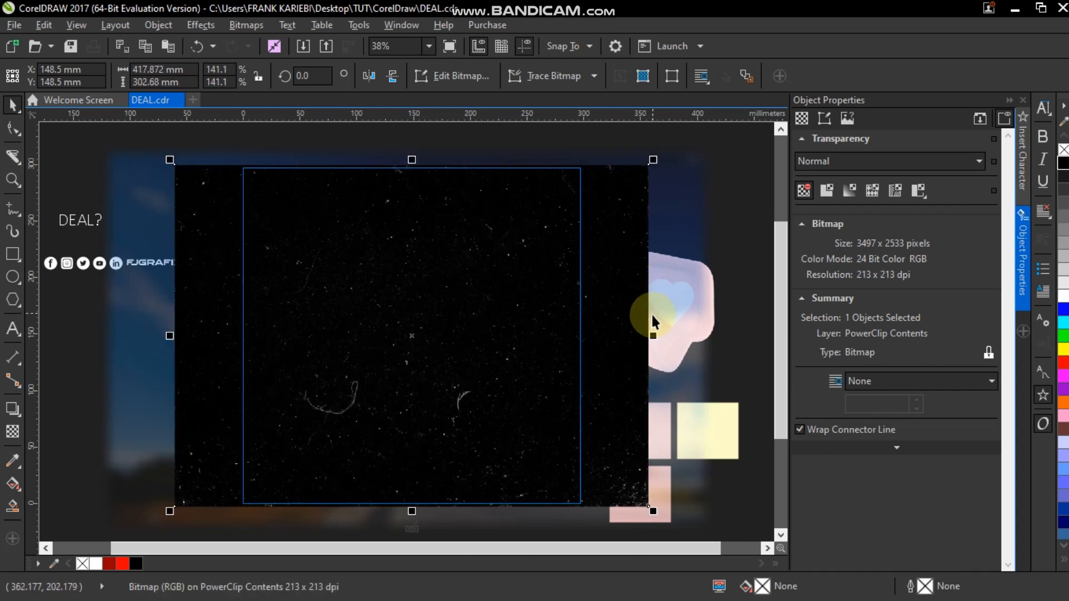
{"action": "left_click_drag", "start_coordinate": [652, 332], "coordinate": [595, 331]}
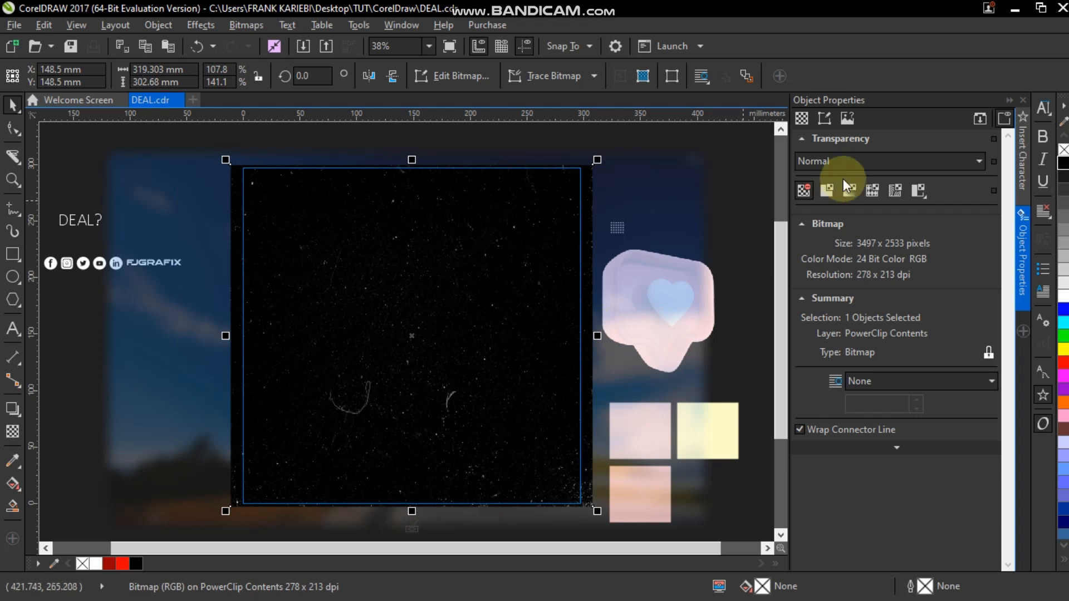
- Give the speckled texture the Lightness merge mode and a uniform transparency of 89
{"action": "left_click", "coordinate": [13, 431]}
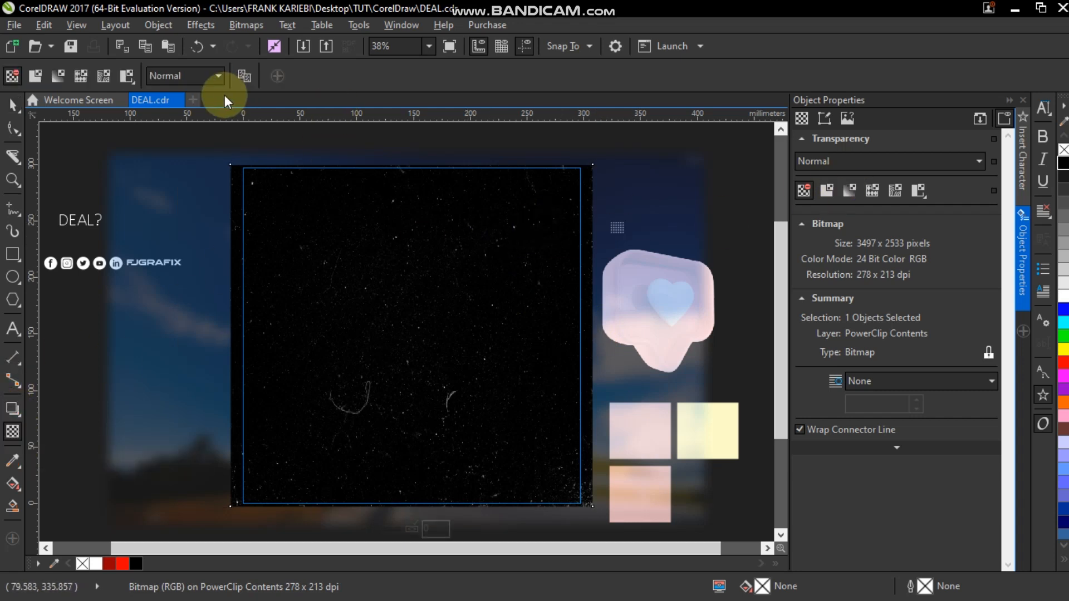
{"action": "left_click", "coordinate": [219, 76]}
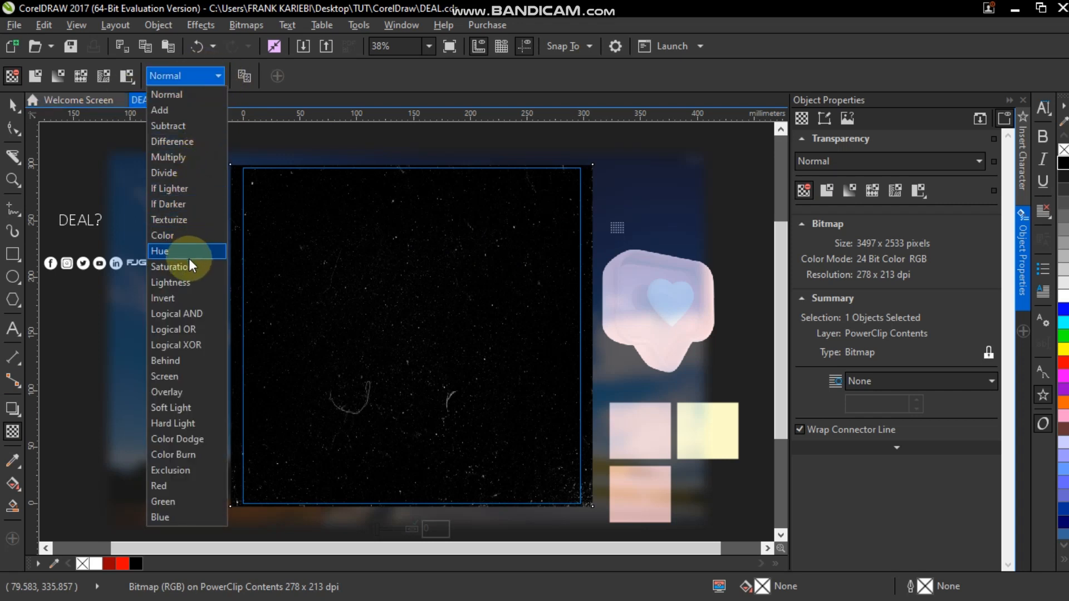
{"action": "left_click", "coordinate": [189, 281]}
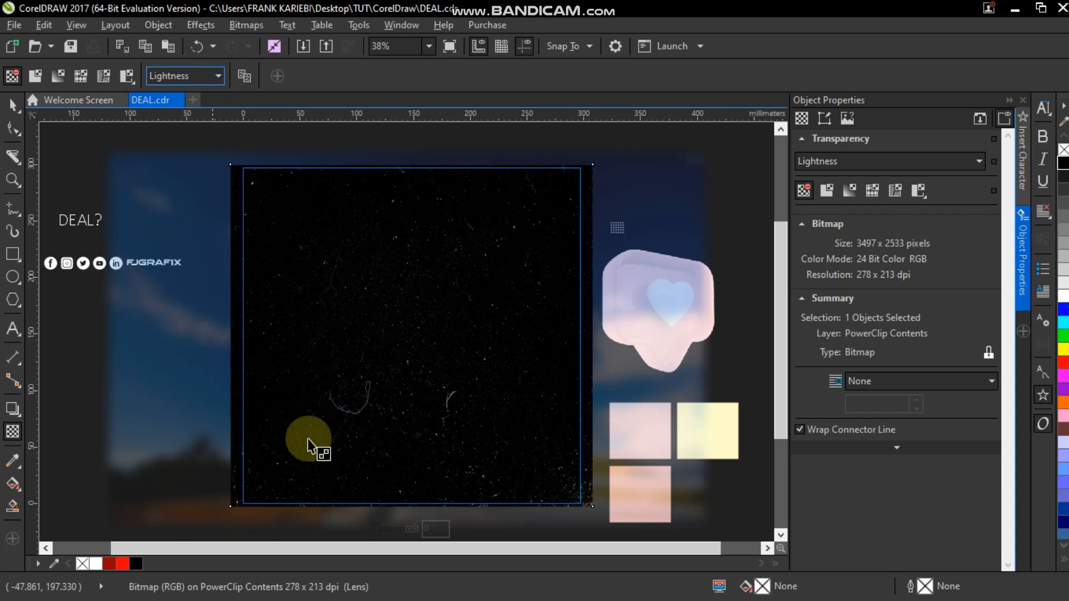
{"action": "left_click", "coordinate": [378, 532]}
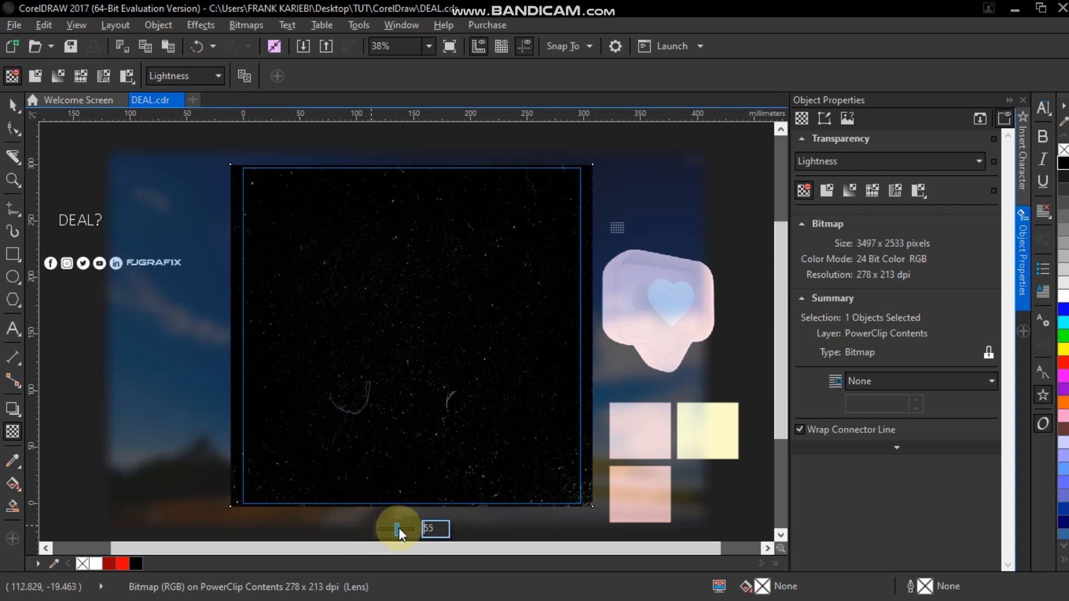
{"action": "left_click_drag", "start_coordinate": [409, 525], "coordinate": [410, 526]}
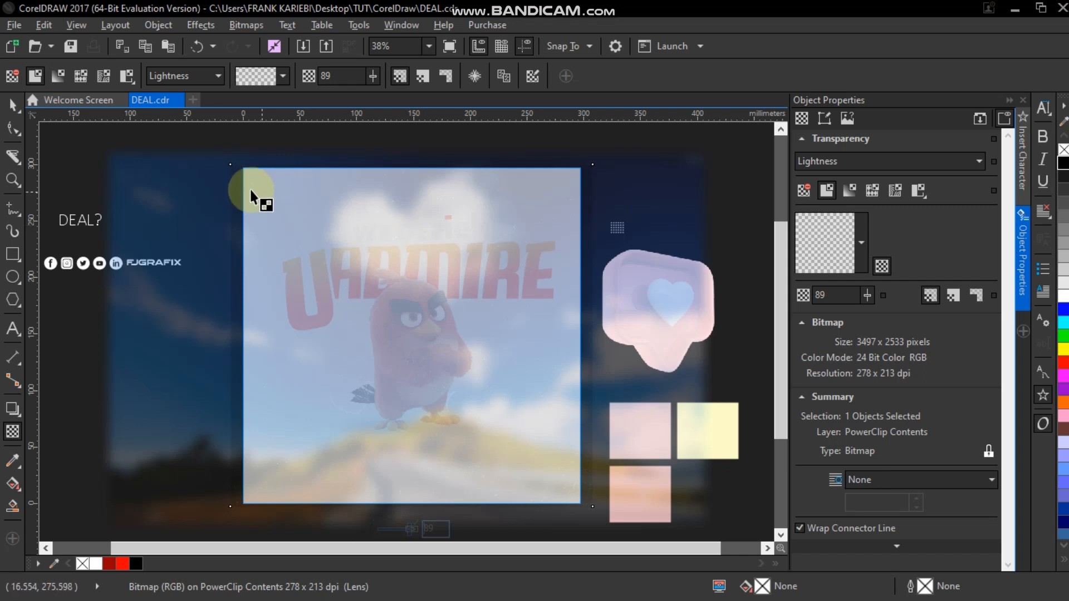
- Duplicate the speckled texture in place and finish editing the PowerClip contents
{"action": "left_click", "coordinate": [12, 105]}
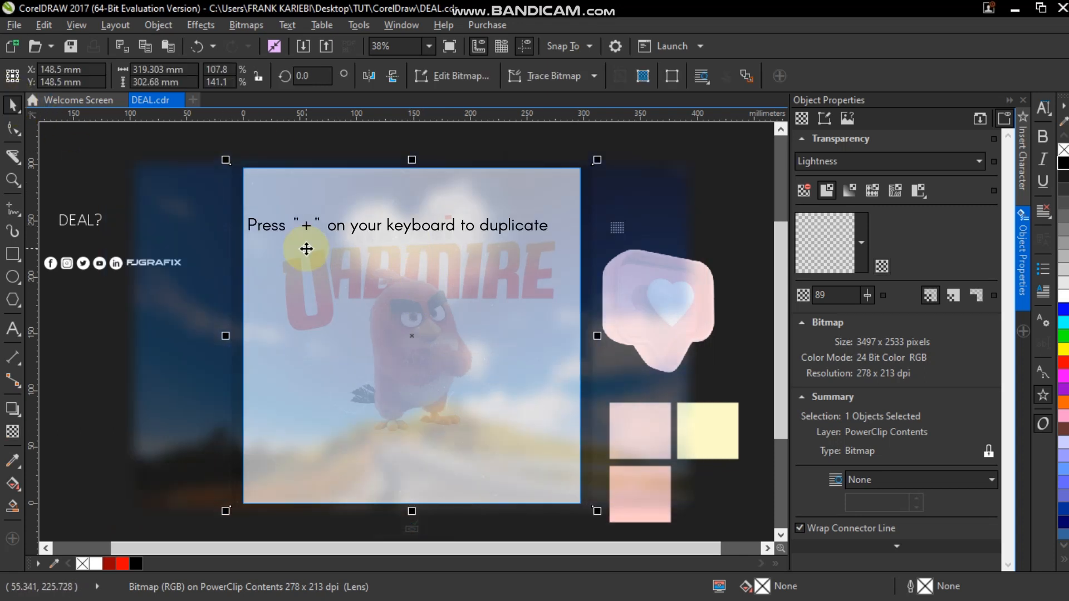
{"action": "key", "text": "plus"}
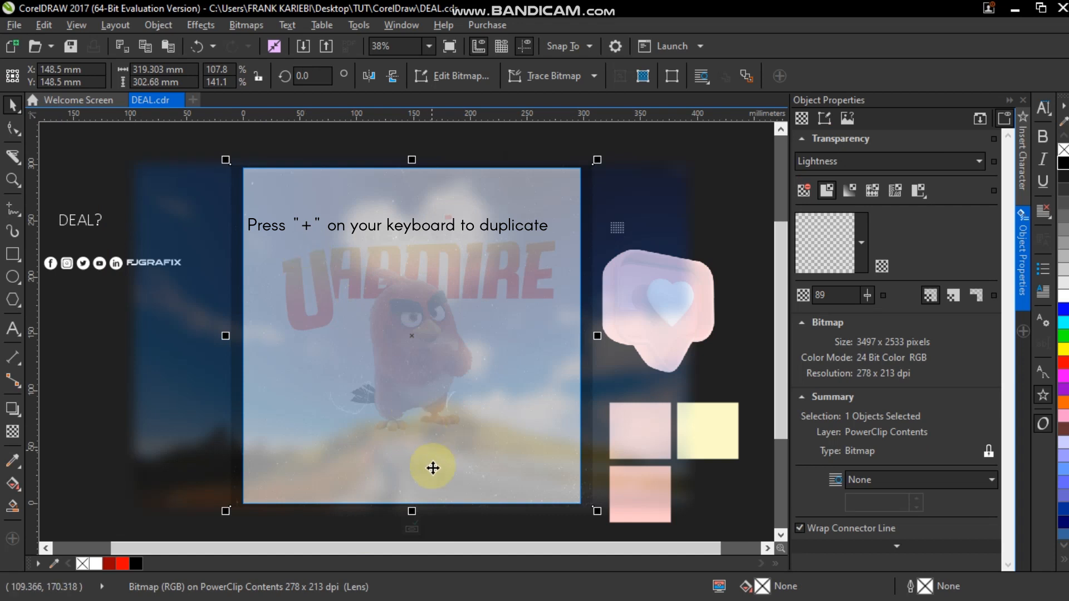
{"action": "left_click", "coordinate": [412, 527]}
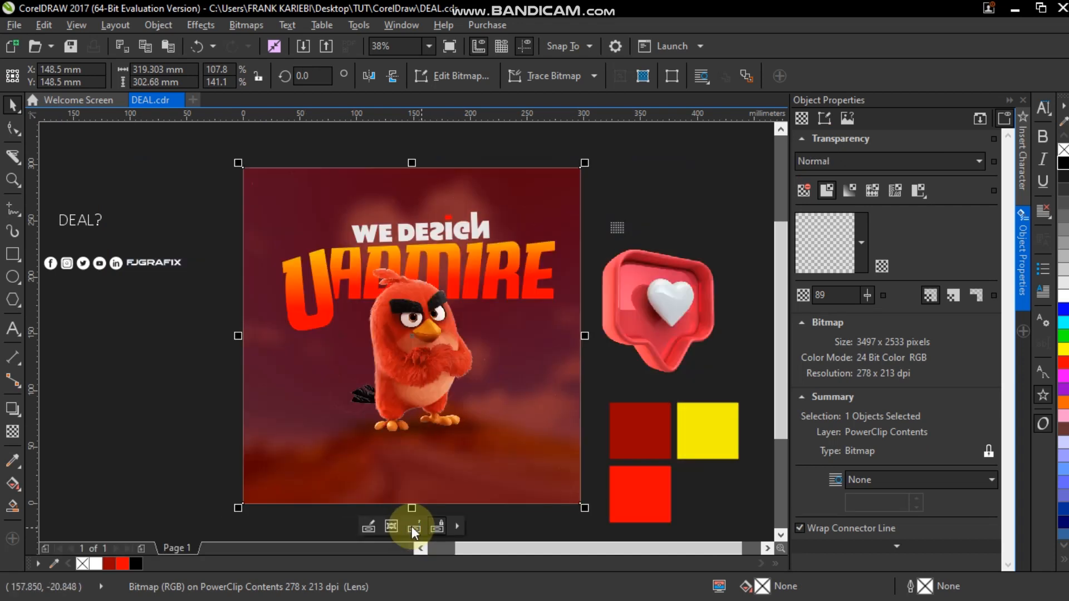
{"action": "left_click", "coordinate": [623, 172]}
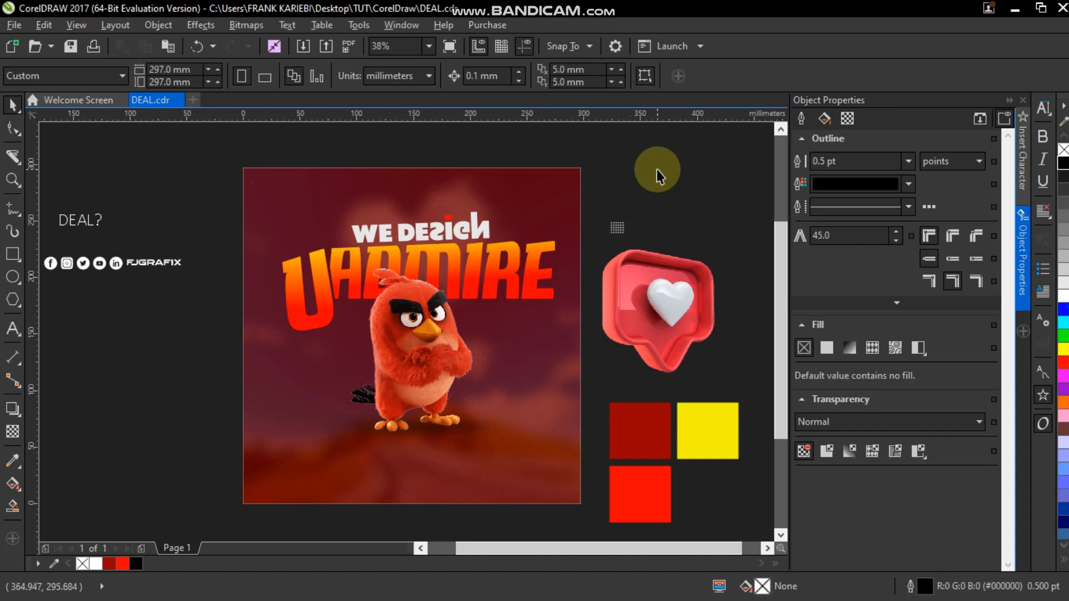
- Reopen the PowerClip contents, set the blurred landscape photo's merge mode to Subtract, and finish editing
{"action": "left_click", "coordinate": [380, 319]}
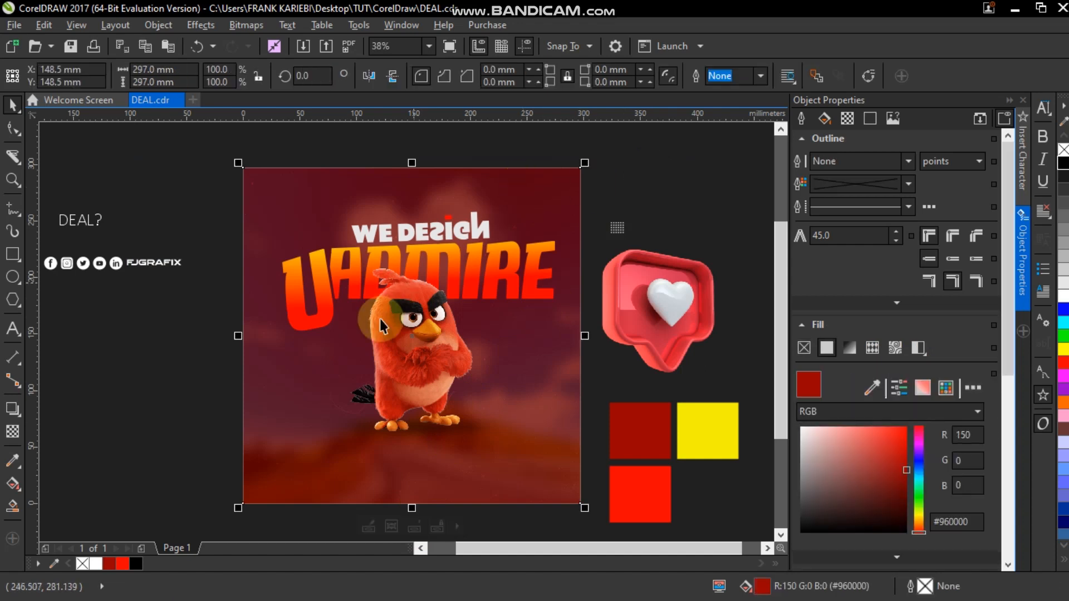
{"action": "left_click", "coordinate": [372, 524]}
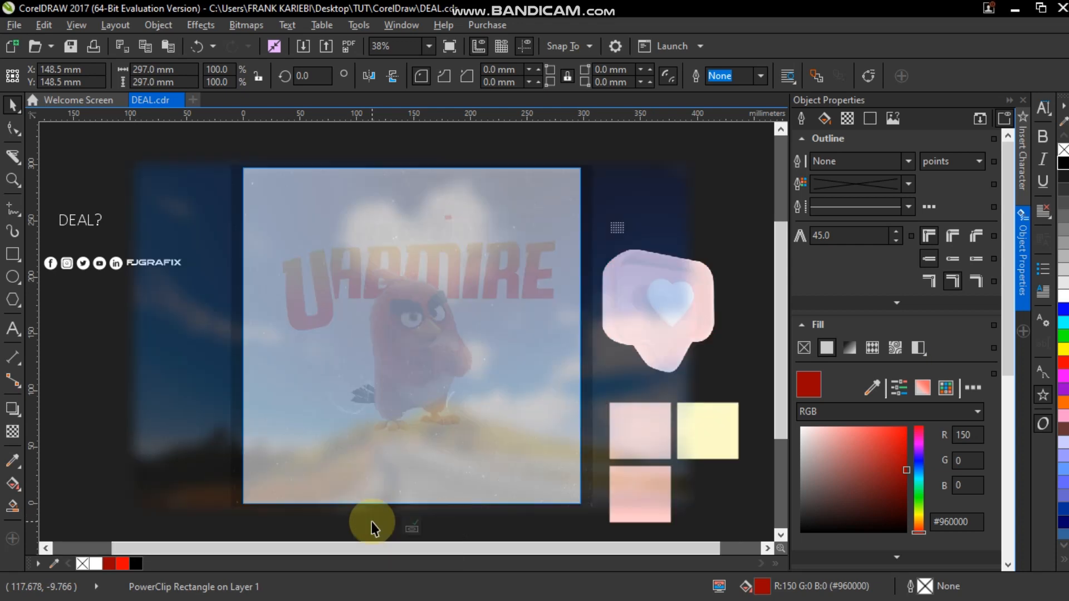
{"action": "left_click", "coordinate": [679, 210]}
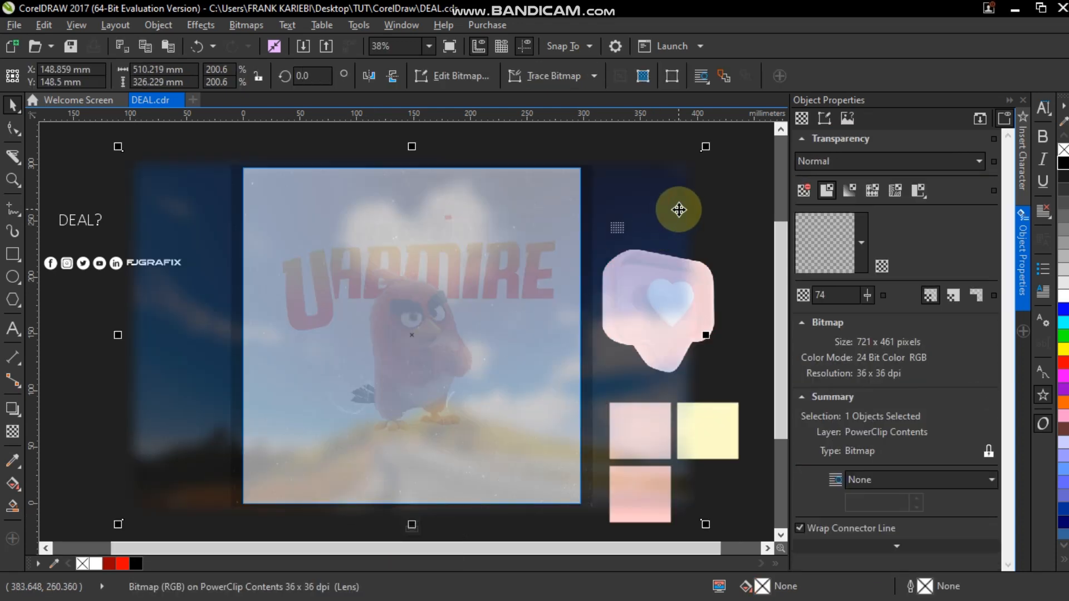
{"action": "left_click", "coordinate": [938, 162]}
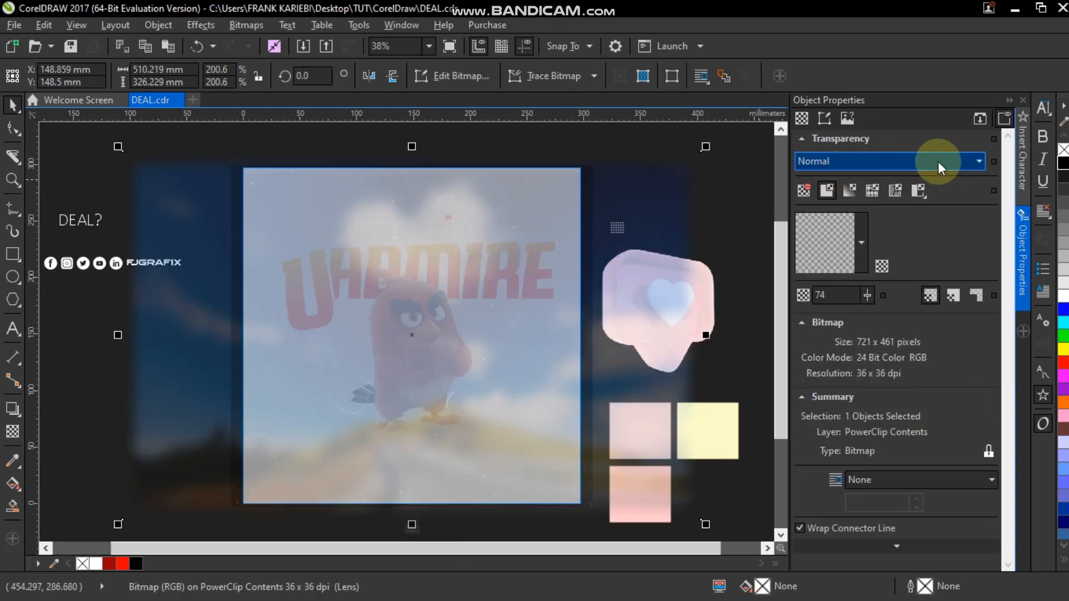
{"action": "left_click", "coordinate": [976, 162]}
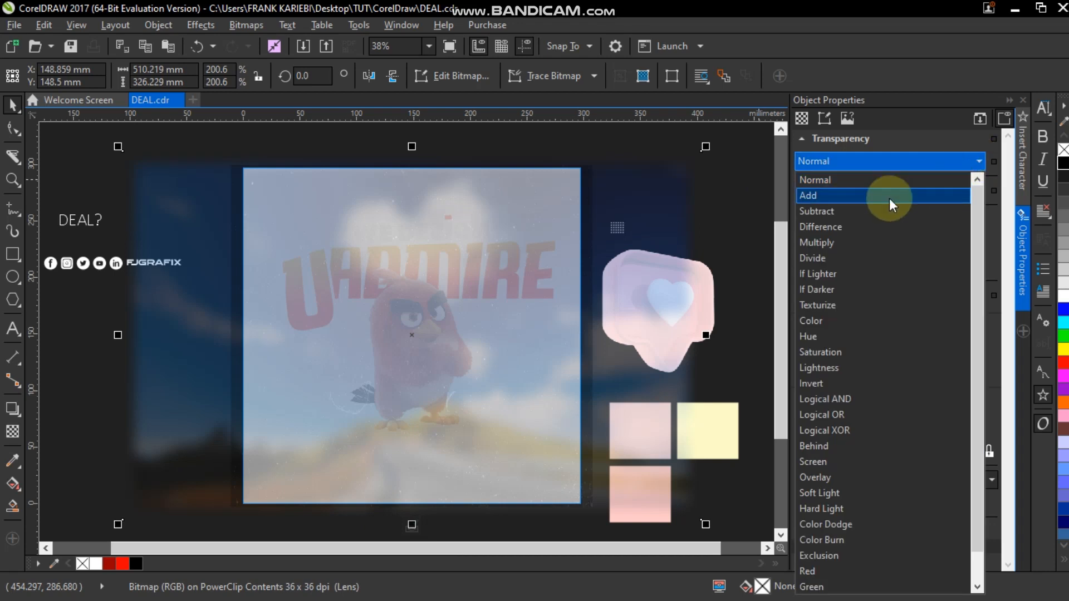
{"action": "left_click", "coordinate": [824, 211]}
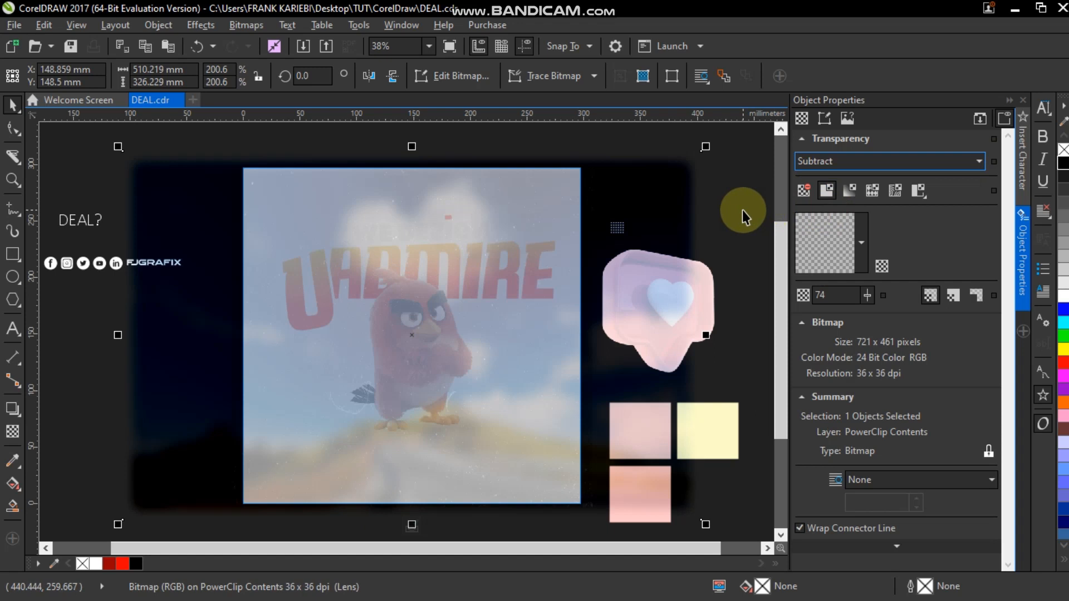
{"action": "left_click", "coordinate": [425, 506]}
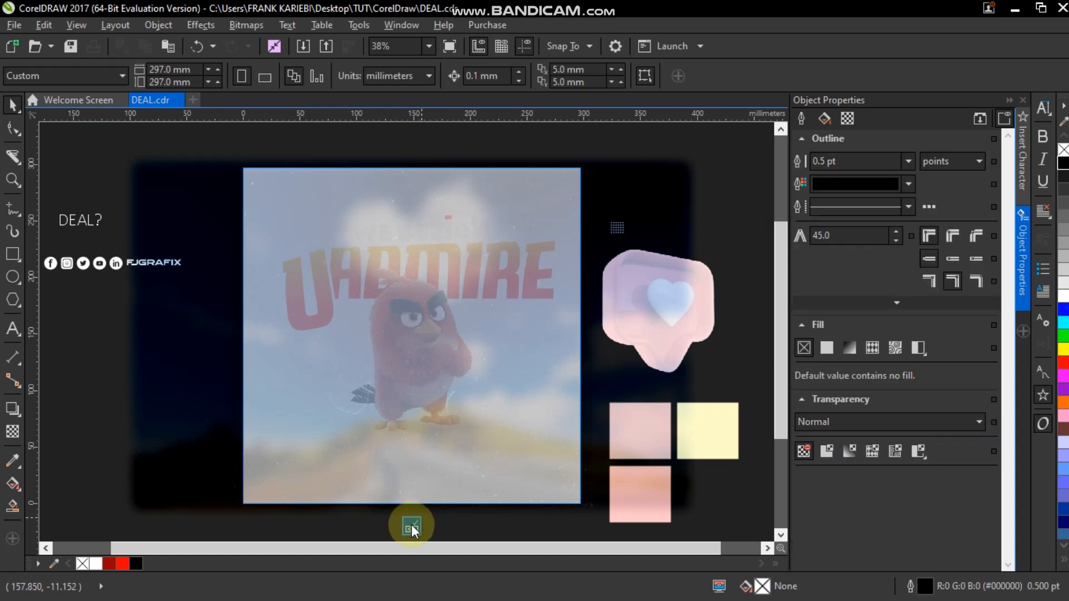
- Move the "DEAL?" text onto the square below the bird's feet and change it to Title Case
{"action": "left_click", "coordinate": [84, 220]}
{"action": "left_click_drag", "start_coordinate": [84, 220], "coordinate": [402, 441]}
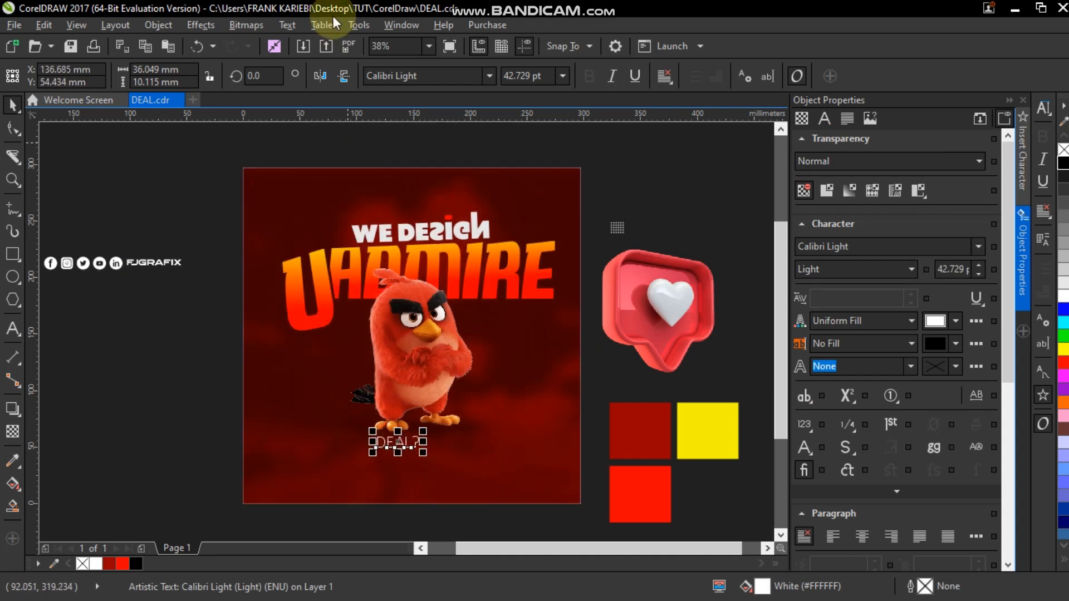
{"action": "left_click", "coordinate": [287, 24]}
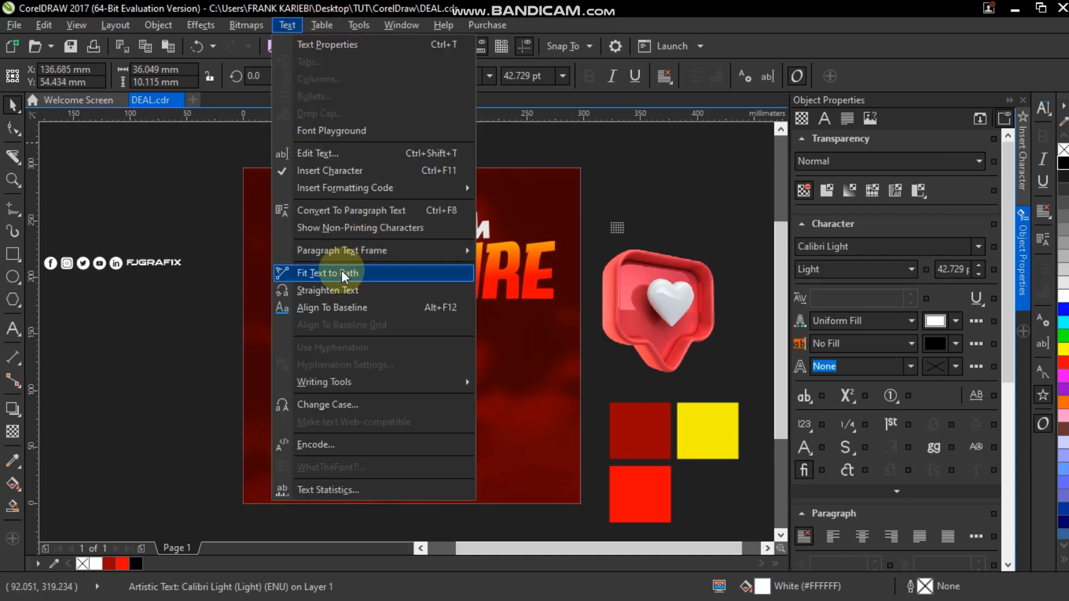
{"action": "left_click", "coordinate": [309, 406]}
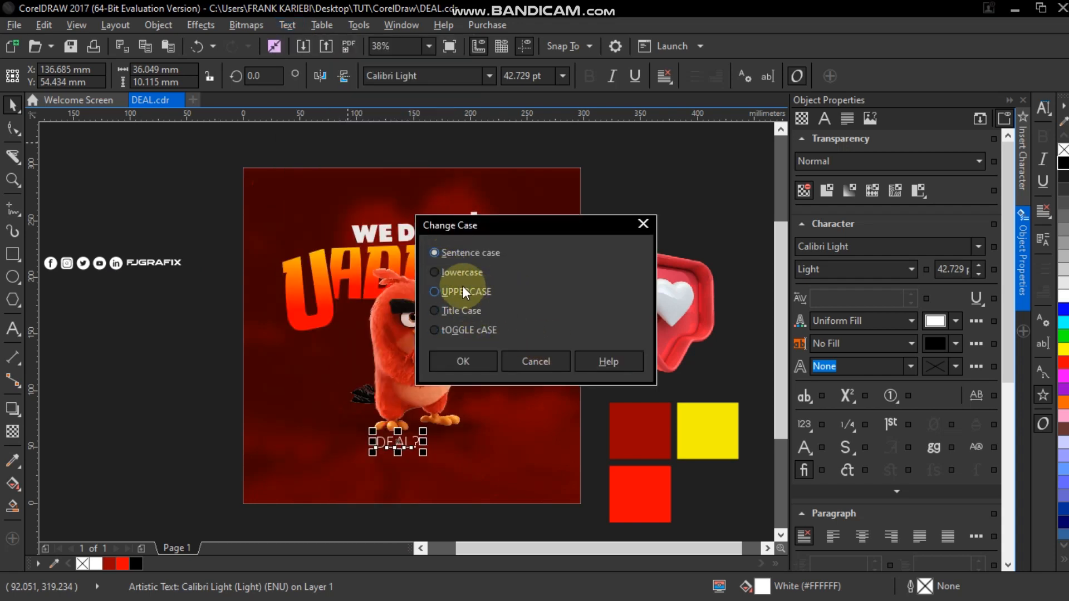
{"action": "left_click", "coordinate": [443, 309]}
{"action": "left_click", "coordinate": [473, 359]}
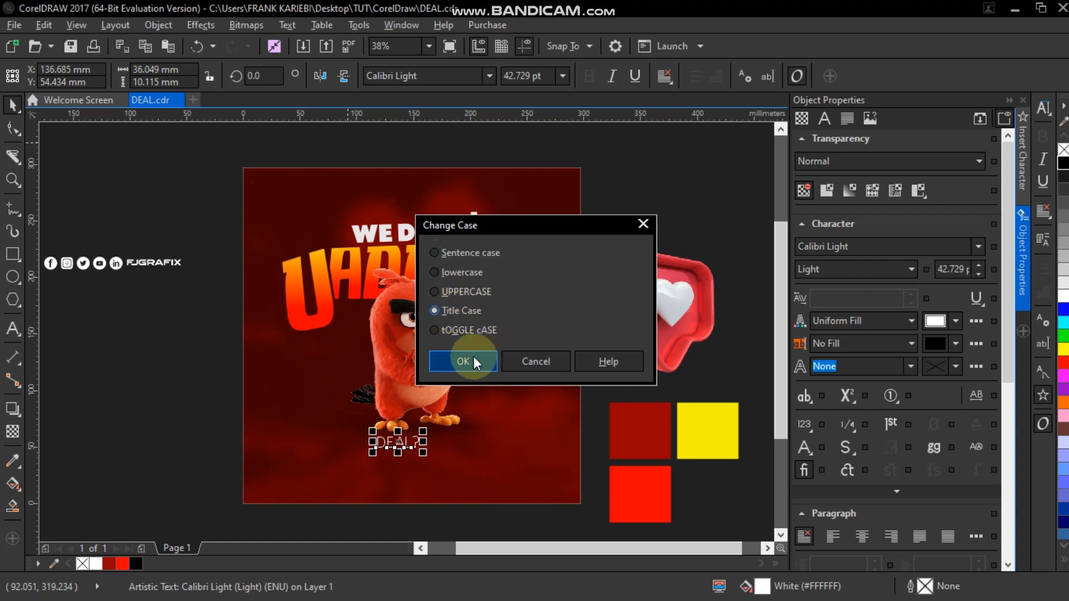
- Bring the "Deal?" text to the front of the page and enlarge it to about 165 by 54 mm over the bird's feet
{"action": "left_click_drag", "start_coordinate": [424, 431], "coordinate": [534, 375]}
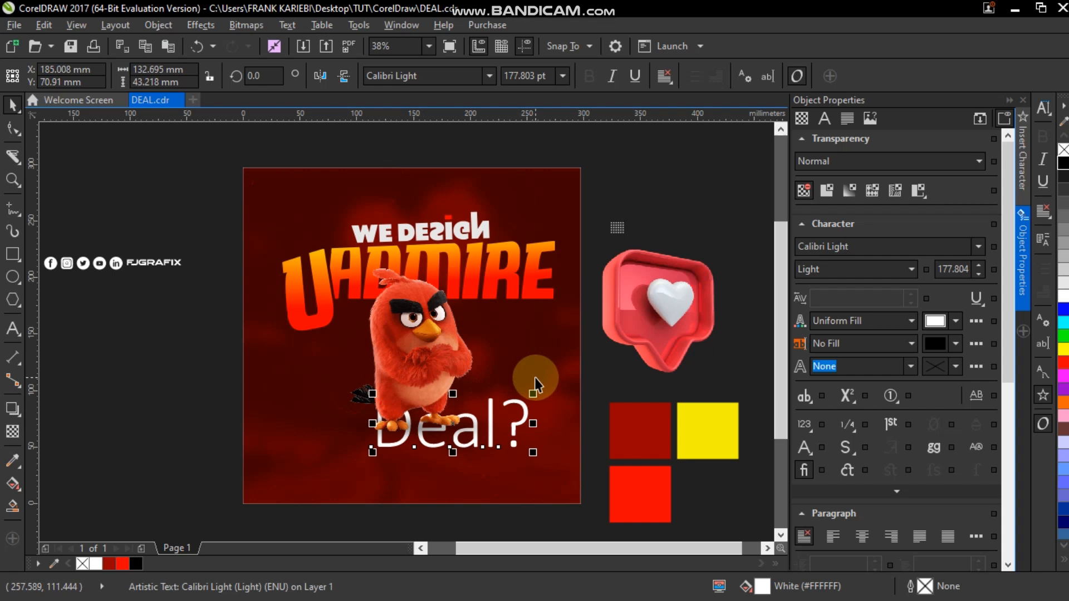
{"action": "right_click", "coordinate": [384, 453]}
{"action": "mouse_move", "coordinate": [526, 304]}
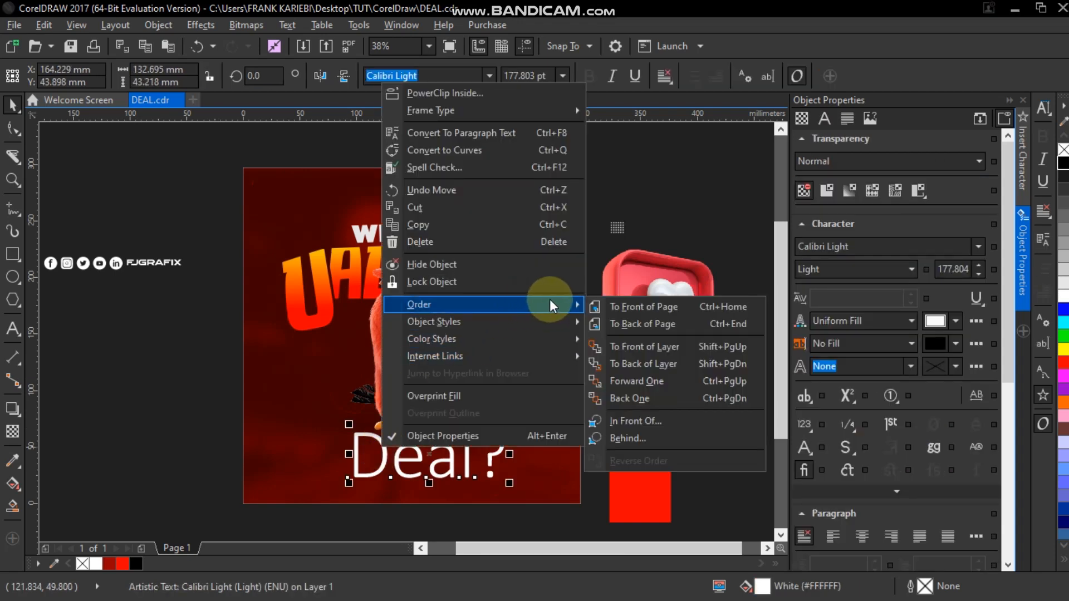
{"action": "left_click", "coordinate": [623, 305]}
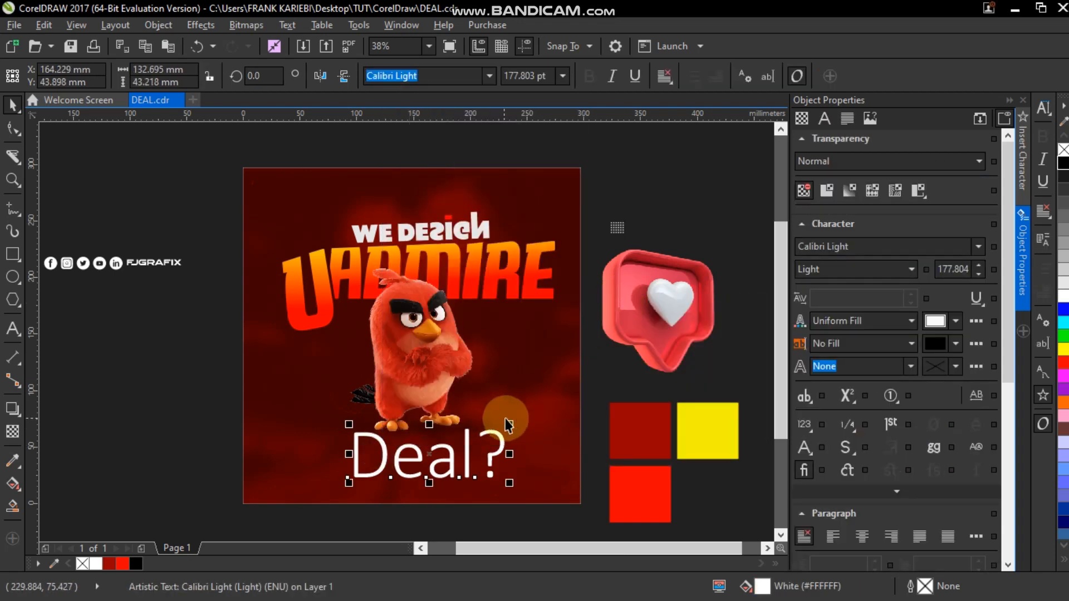
{"action": "left_click_drag", "start_coordinate": [511, 420], "coordinate": [520, 393]}
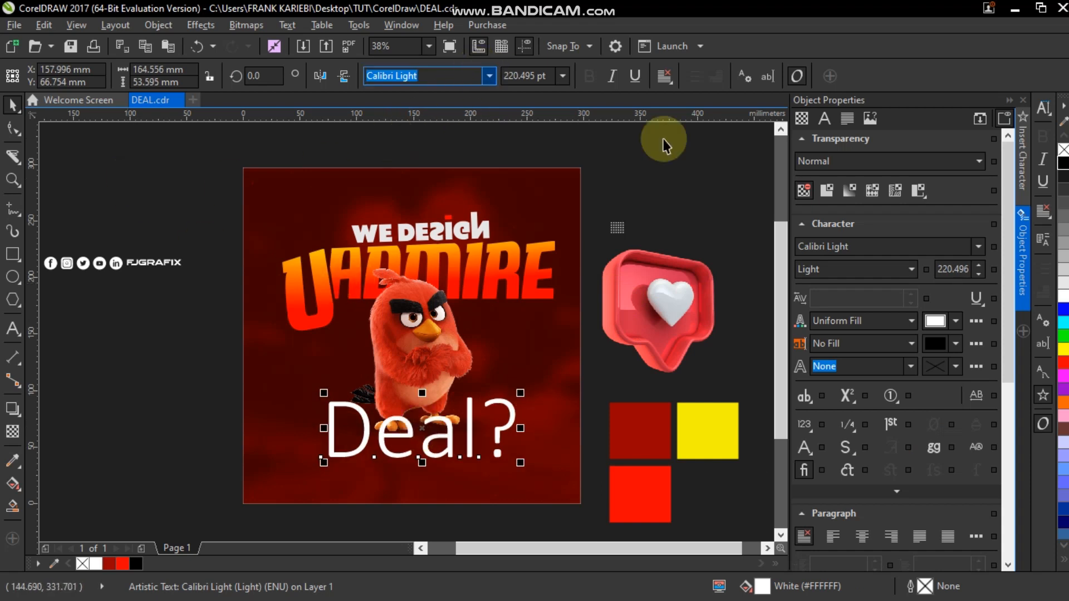
- Set the "Deal?" text's font to Beauty Dream and move it up so the lettering crosses the bird's body
{"action": "left_click", "coordinate": [976, 247]}
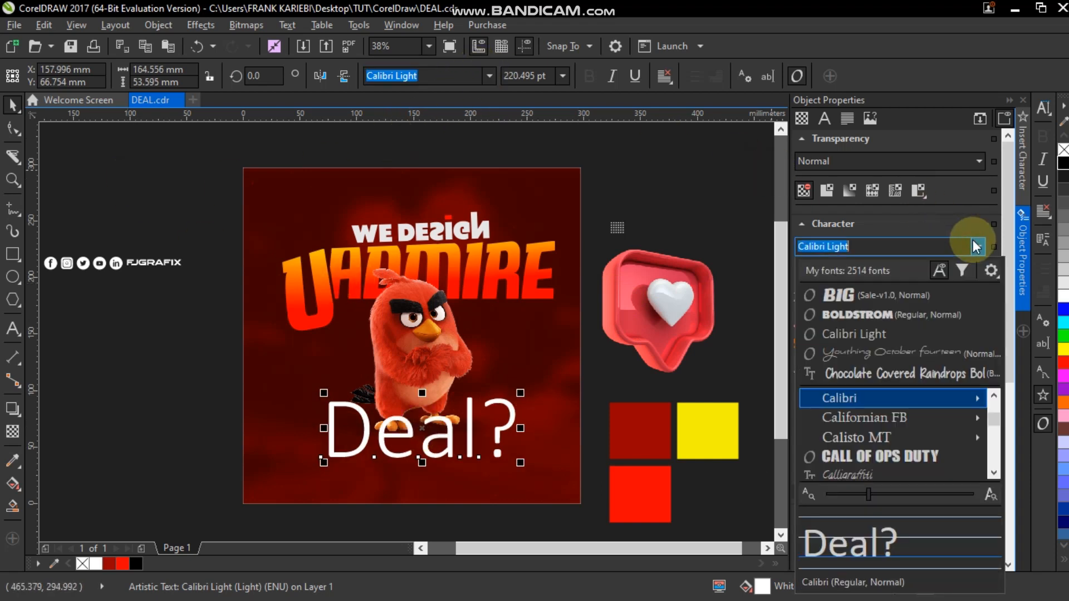
{"action": "type", "text": "B"}
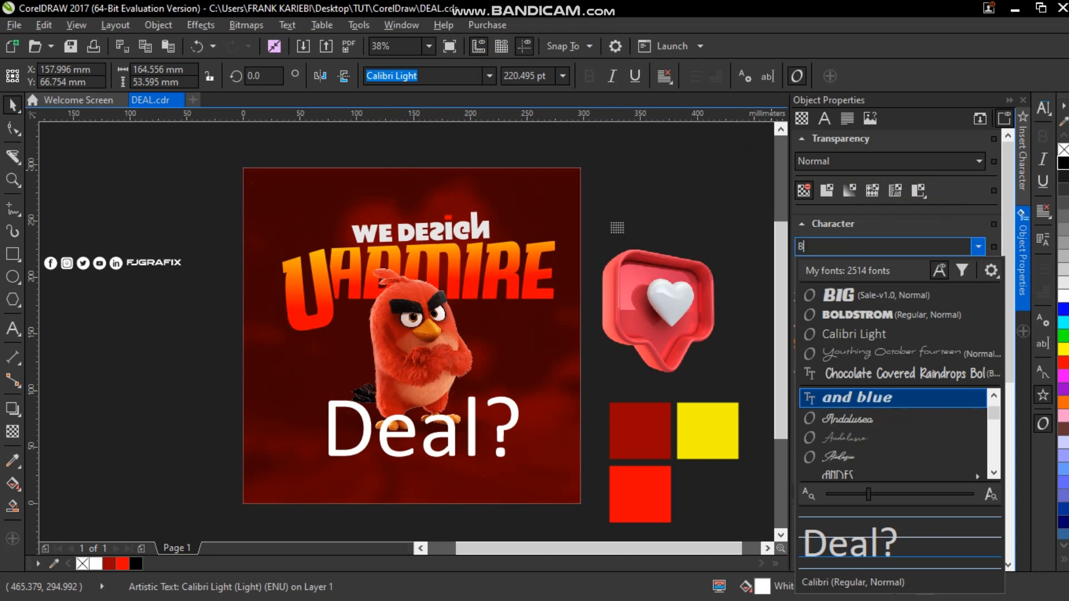
{"action": "type", "text": "EAU"}
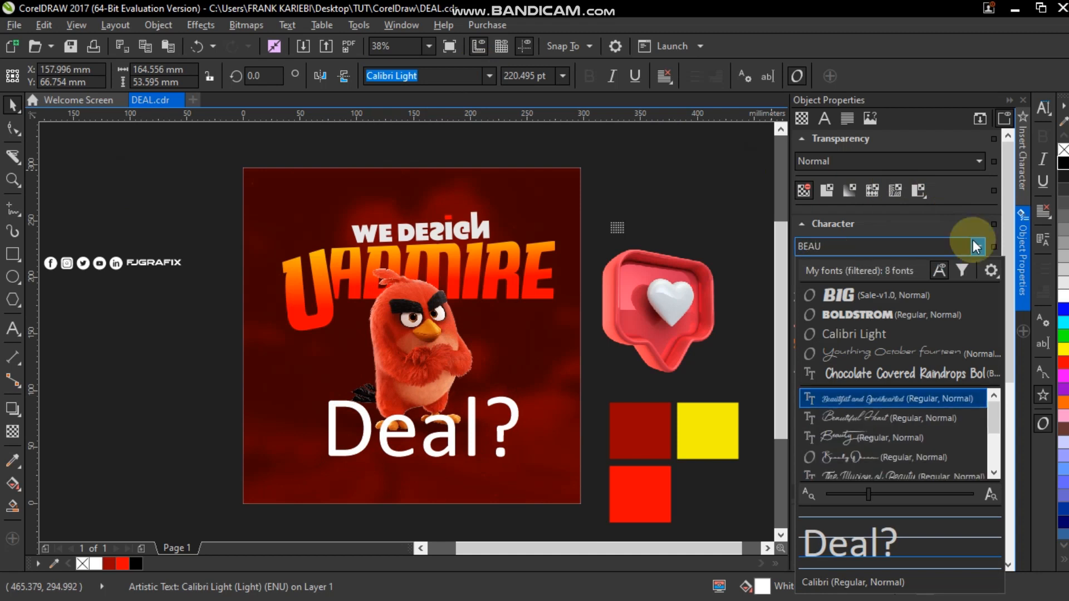
{"action": "type", "text": "TY"}
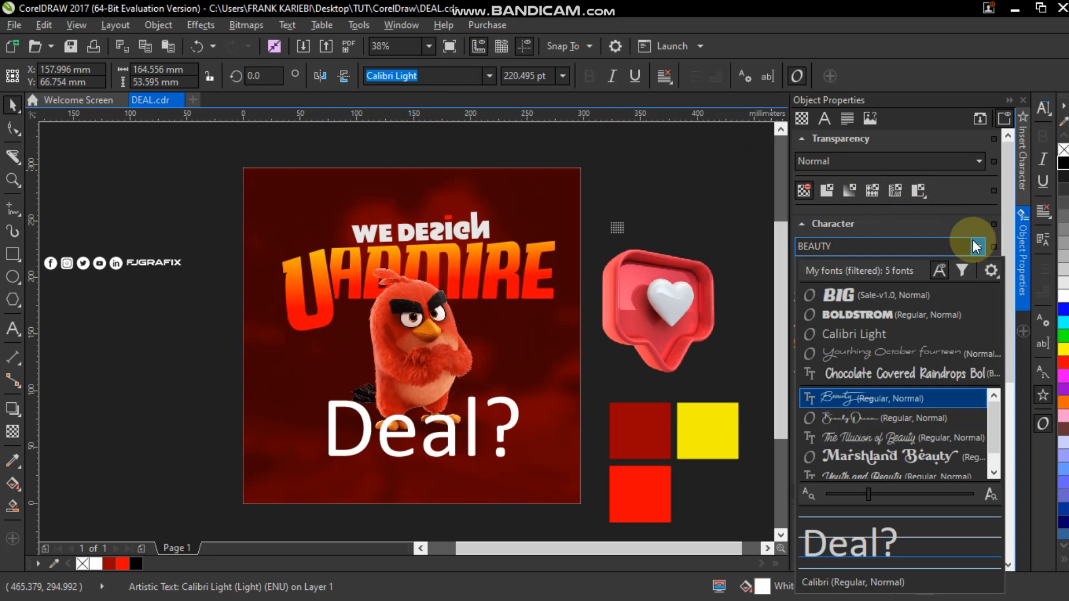
{"action": "left_click", "coordinate": [893, 419]}
{"action": "left_click_drag", "start_coordinate": [445, 426], "coordinate": [459, 334]}
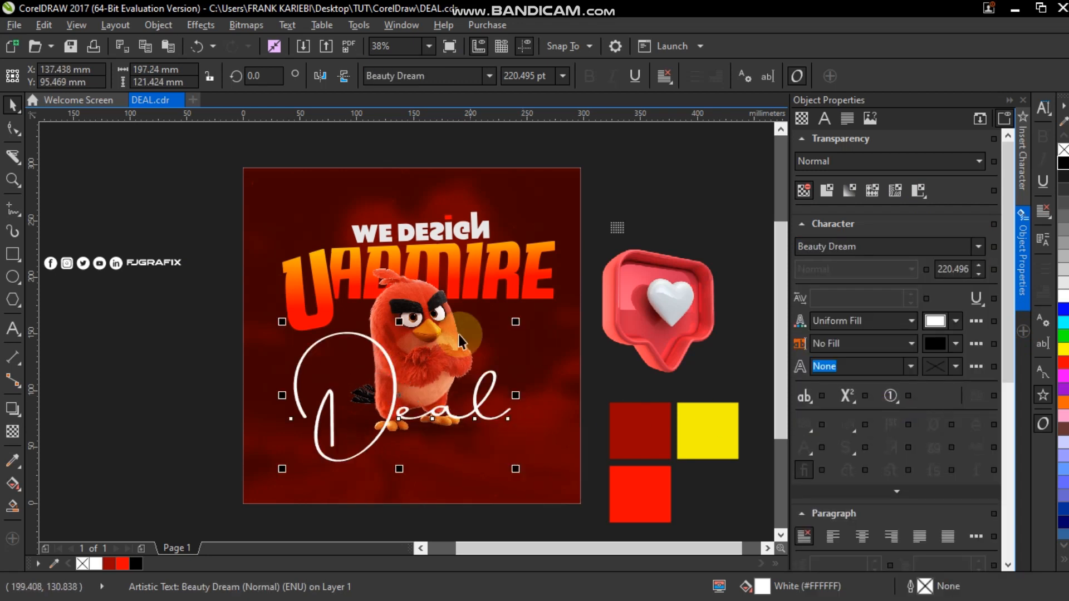
- Enlarge the bird together with its shadow and shift the "Deal" lettering slightly left across its belly
{"action": "left_click", "coordinate": [595, 478]}
{"action": "left_click_drag", "start_coordinate": [596, 477], "coordinate": [330, 353]}
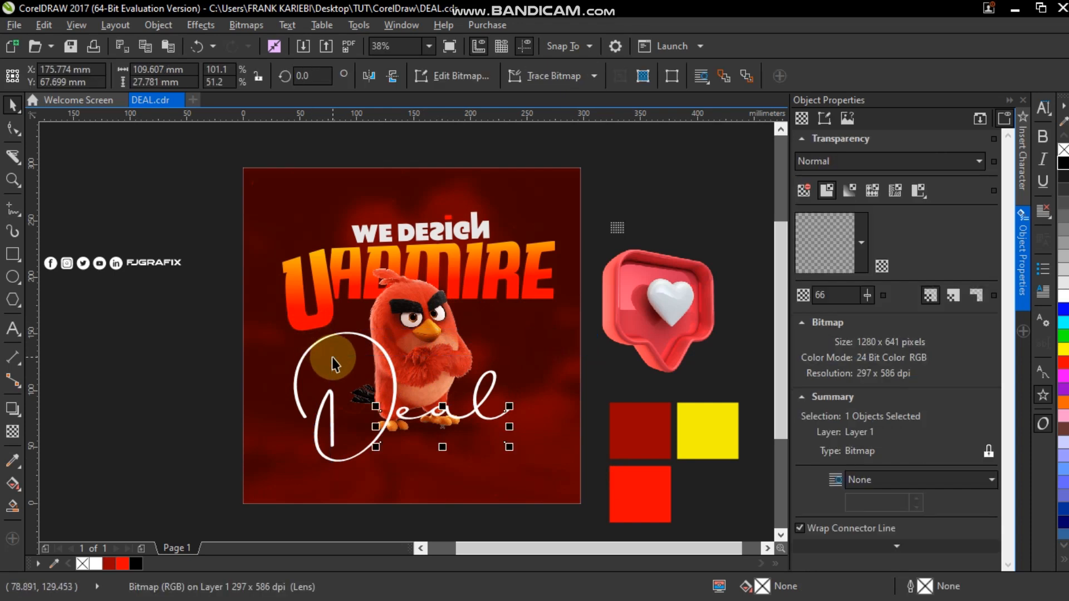
{"action": "left_click", "coordinate": [431, 304], "text": "shift"}
{"action": "left_click_drag", "start_coordinate": [511, 445], "coordinate": [530, 463]}
{"action": "left_click_drag", "start_coordinate": [473, 409], "coordinate": [464, 408]}
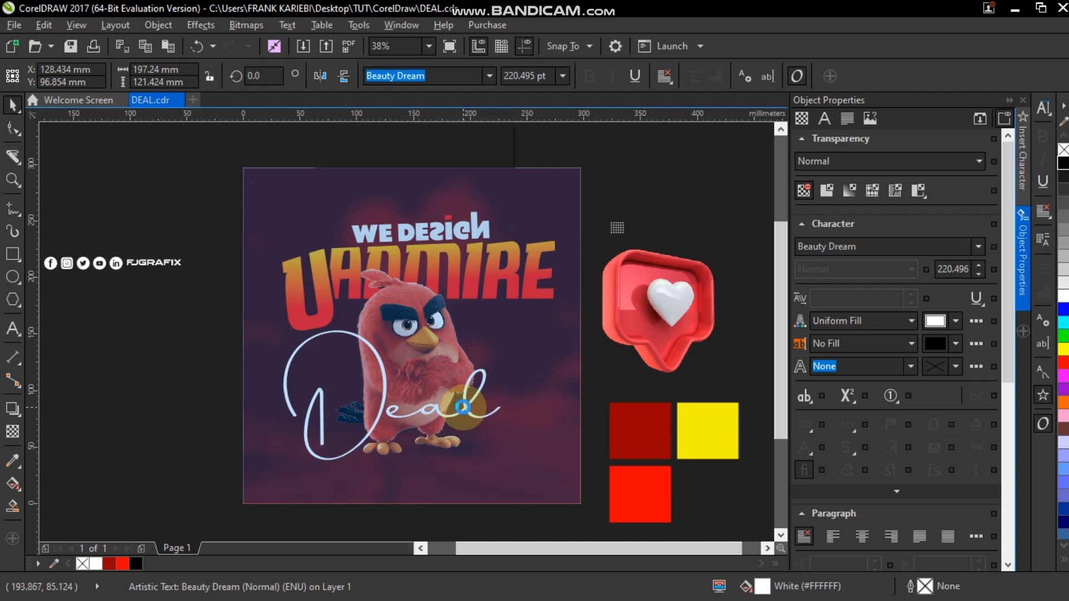
- Set the question mark after "Deal" to the Beginning of Summer font and fill it with red
{"action": "key", "text": "F8"}
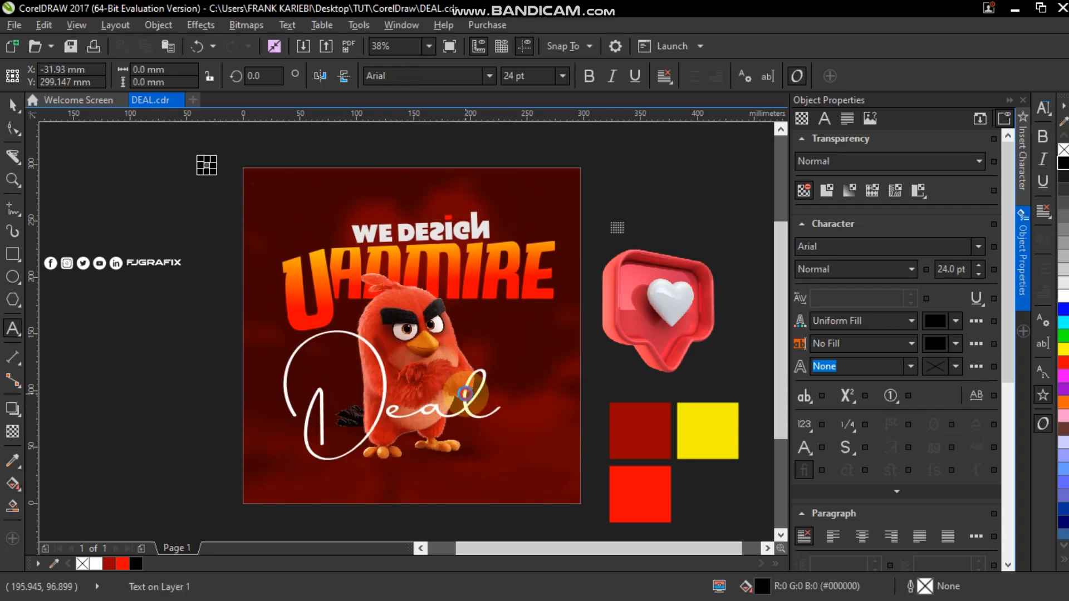
{"action": "left_click", "coordinate": [465, 393]}
{"action": "left_click_drag", "start_coordinate": [492, 389], "coordinate": [565, 387]}
{"action": "left_click", "coordinate": [977, 247]}
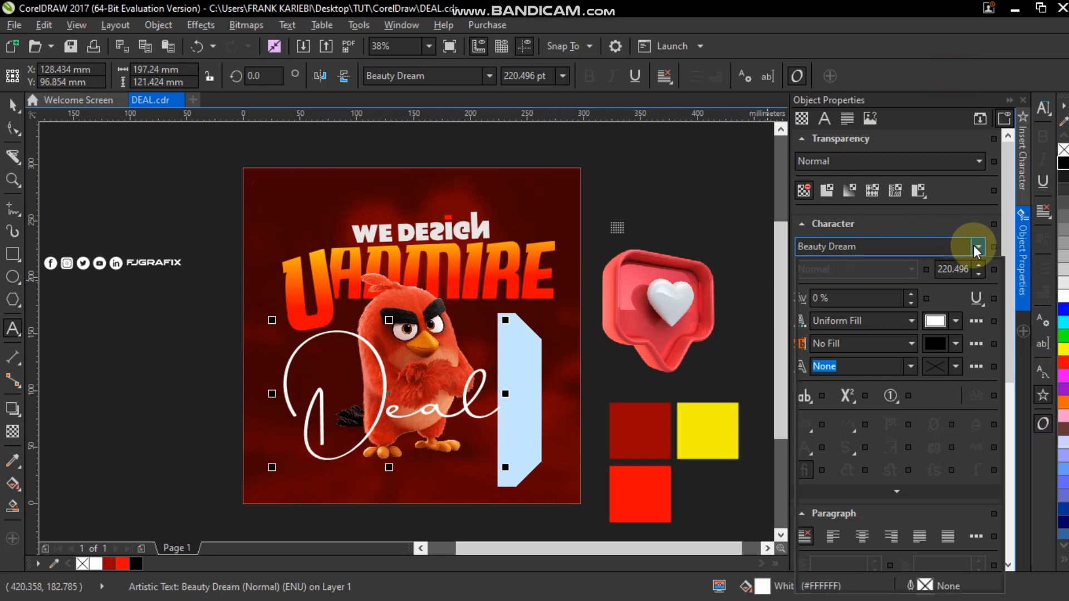
{"action": "type", "text": "BEGI"}
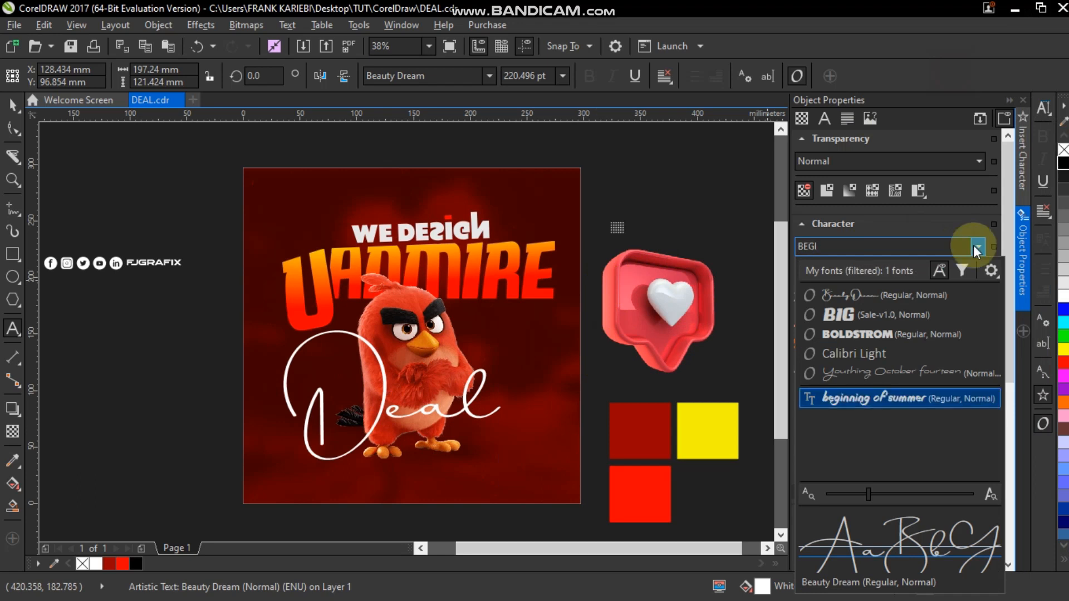
{"action": "left_click", "coordinate": [904, 399]}
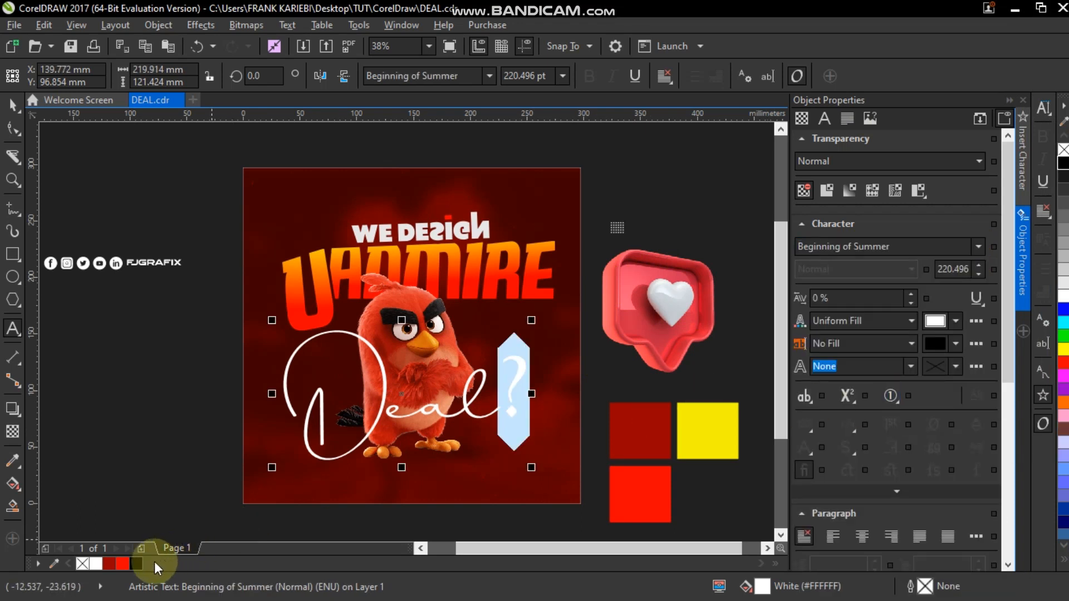
{"action": "left_click", "coordinate": [122, 563]}
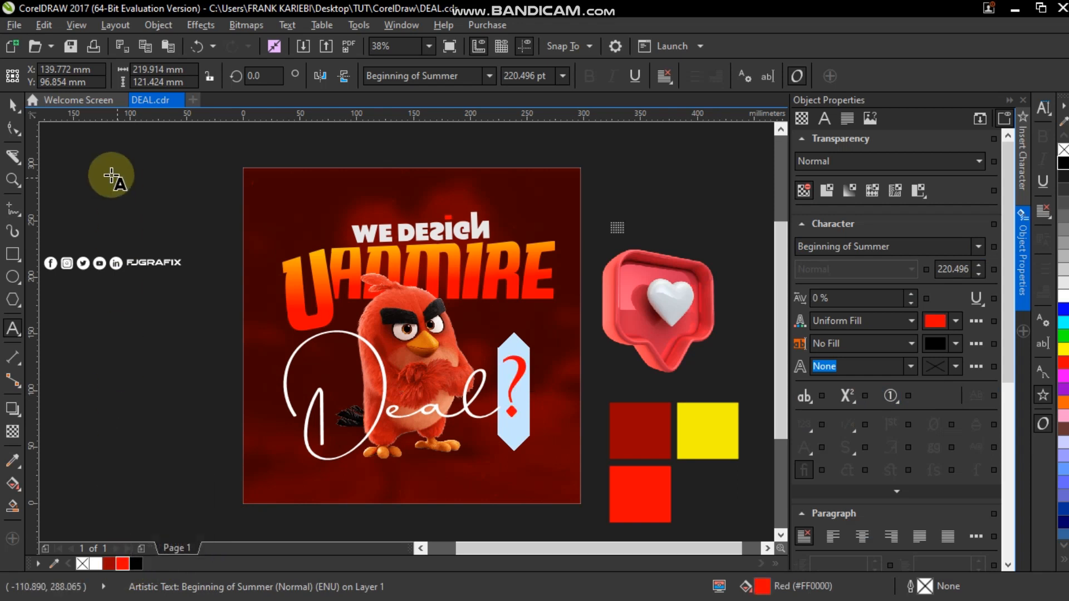
{"action": "left_click", "coordinate": [13, 106]}
{"action": "left_click", "coordinate": [168, 362]}
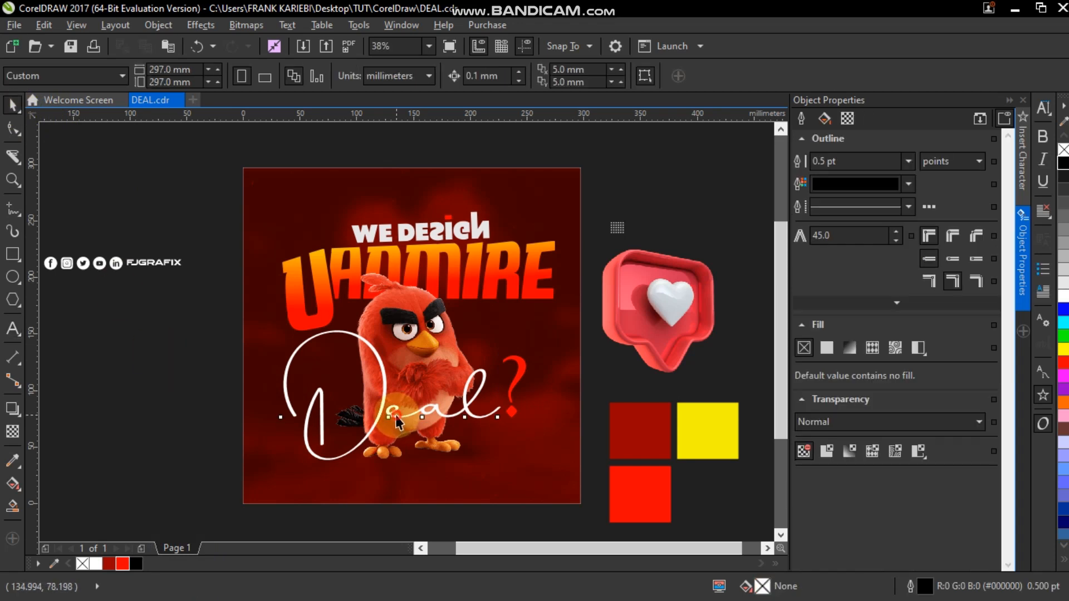
- Nudge the "Deal?" text slightly down and use it to trim the bird bitmap
{"action": "left_click", "coordinate": [397, 418]}
{"action": "left_click_drag", "start_coordinate": [396, 417], "coordinate": [396, 416]}
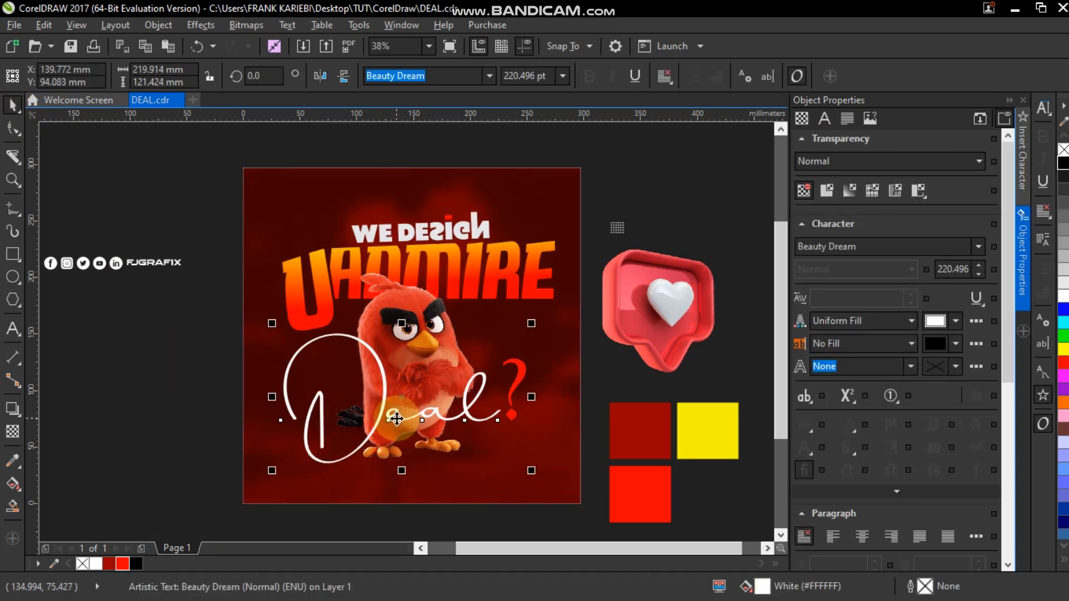
{"action": "left_click", "coordinate": [395, 292], "text": "shift"}
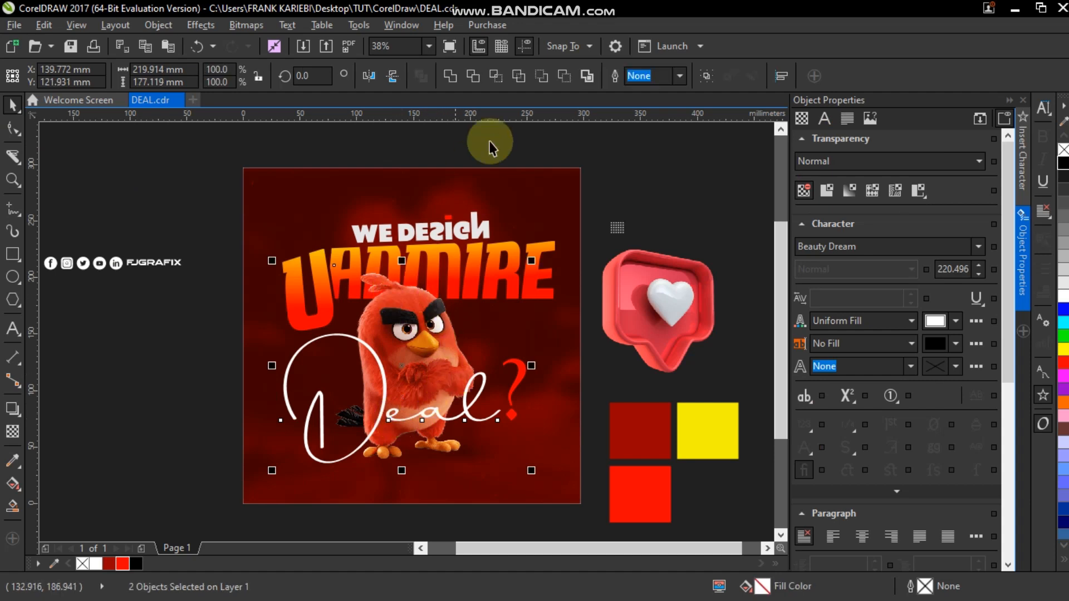
{"action": "left_click", "coordinate": [473, 77]}
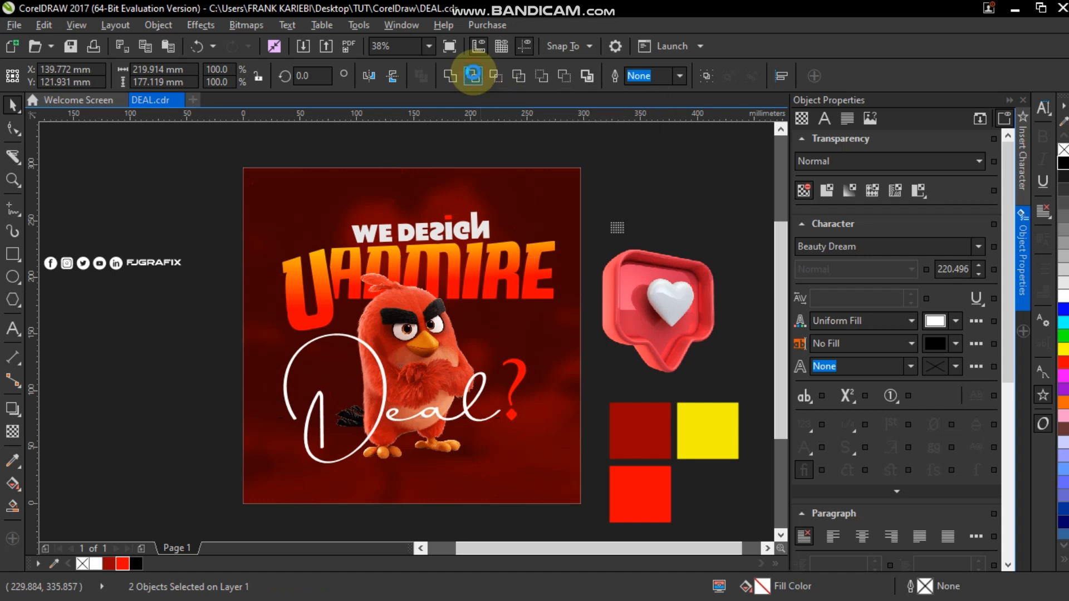
{"action": "left_click", "coordinate": [616, 172]}
- Delete the trimmed bird bitmap's nodes along the lower and middle inner edge of the "D" to cut away the body there
{"action": "key", "text": "z"}
{"action": "left_click_drag", "start_coordinate": [219, 226], "coordinate": [581, 479]}
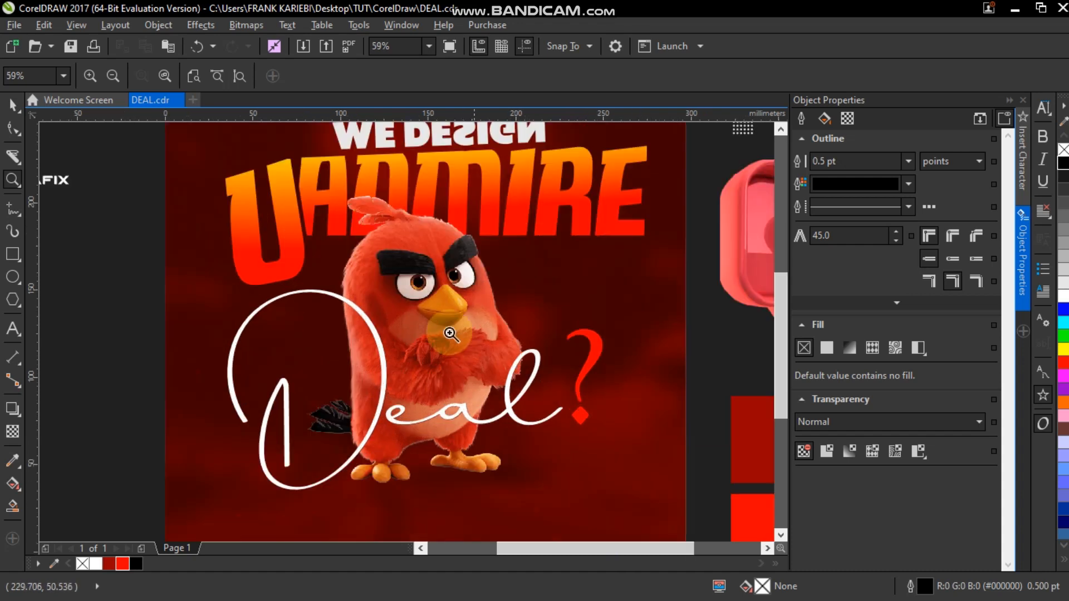
{"action": "key", "text": "space"}
{"action": "left_click", "coordinate": [422, 284]}
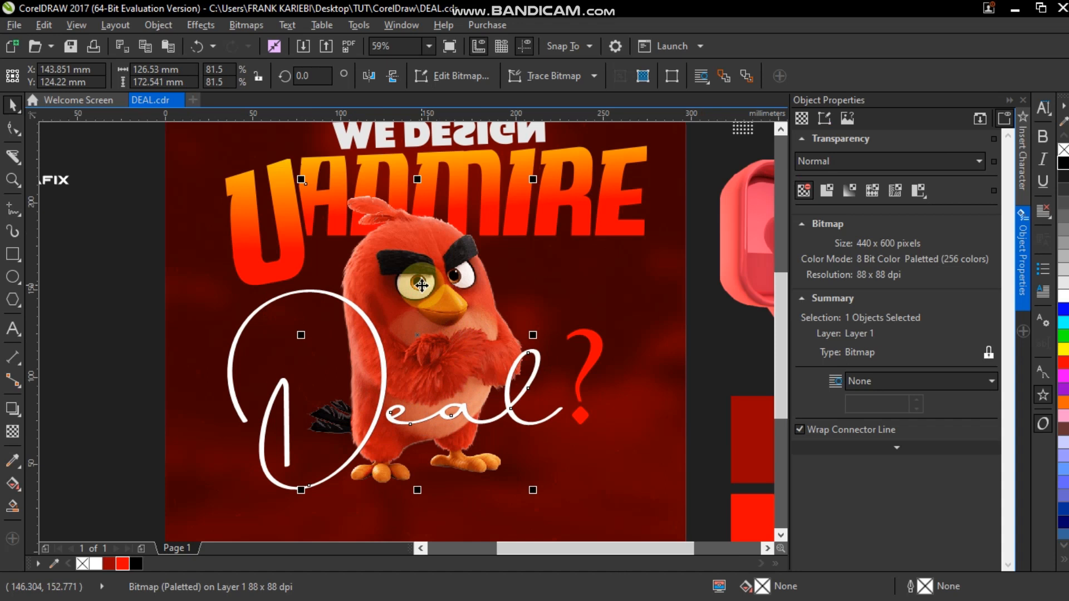
{"action": "left_click", "coordinate": [12, 128]}
{"action": "left_click", "coordinate": [305, 287]}
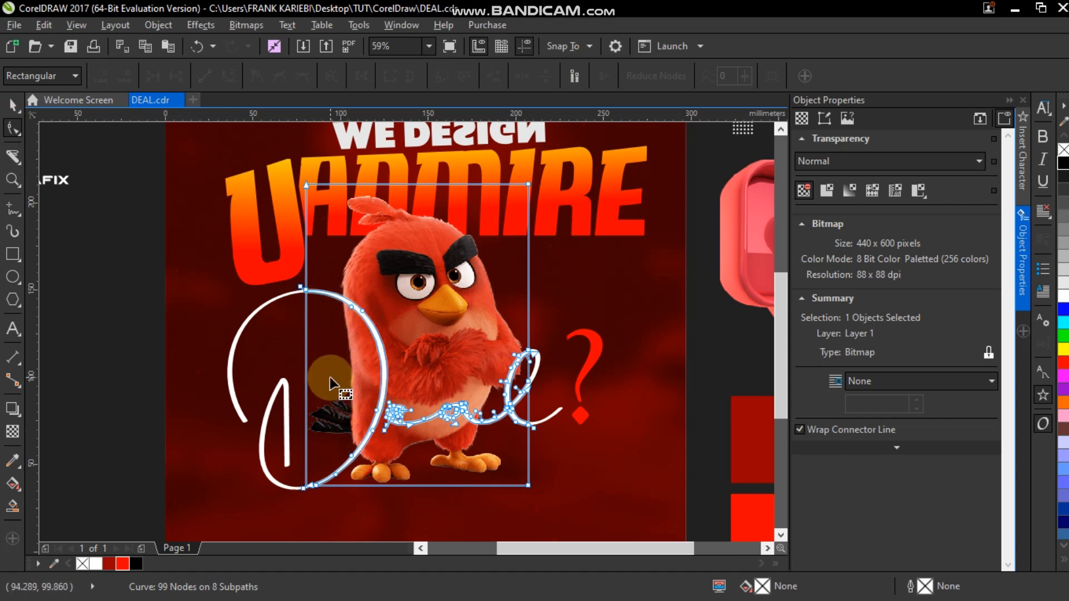
{"action": "key", "text": "F2"}
{"action": "left_click_drag", "start_coordinate": [240, 257], "coordinate": [434, 505]}
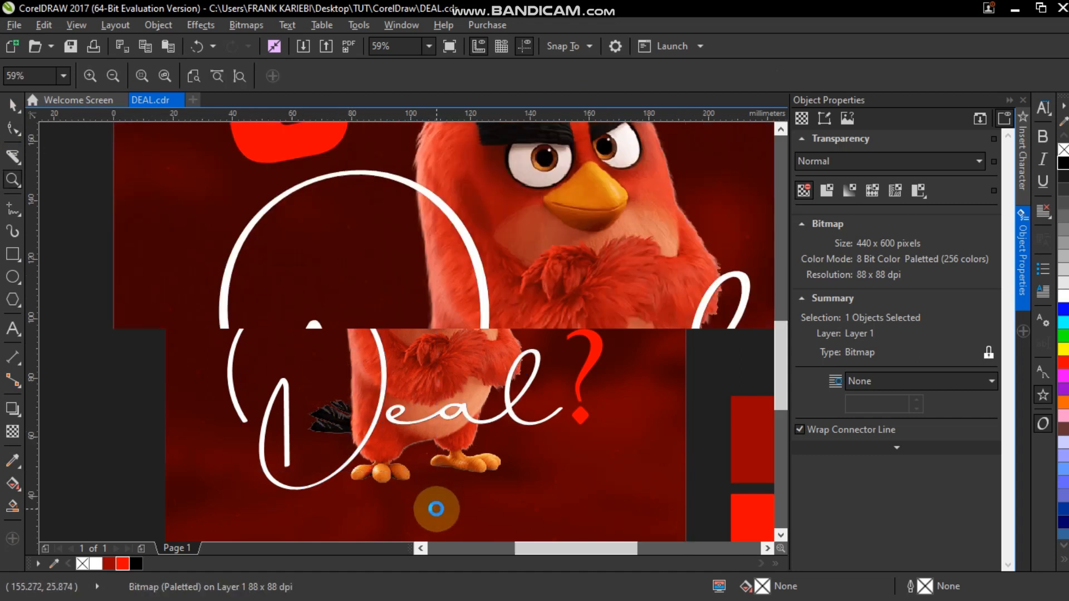
{"action": "left_click", "coordinate": [10, 128]}
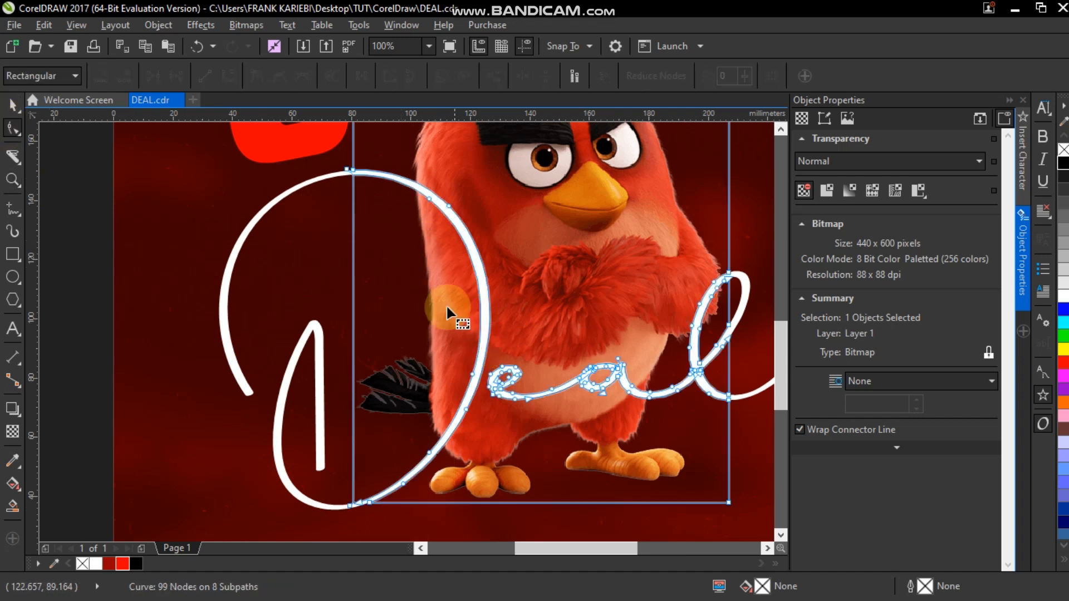
{"action": "double_click", "coordinate": [357, 500]}
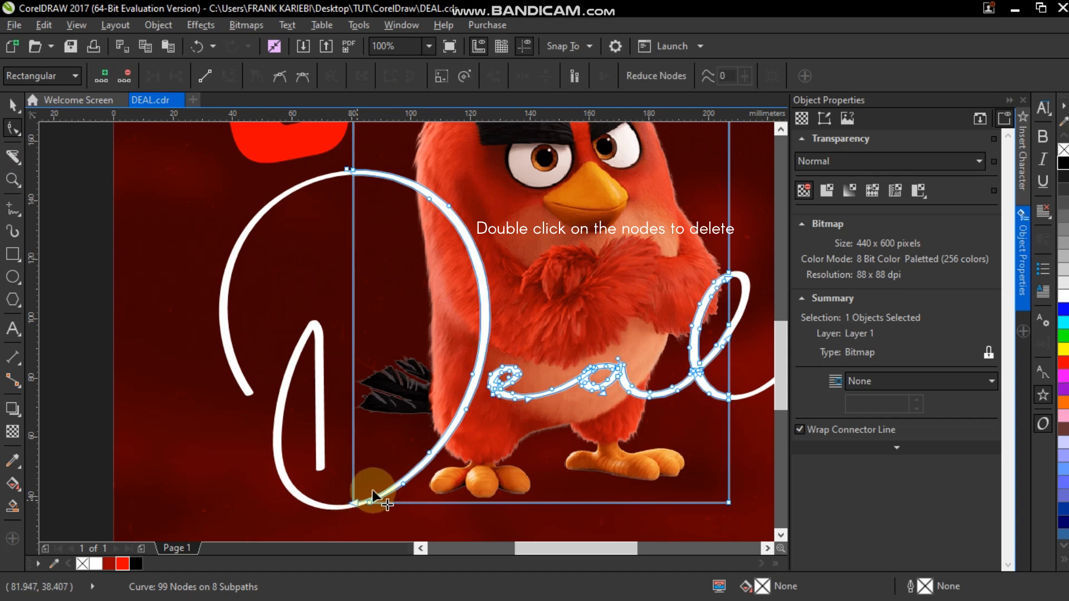
{"action": "double_click", "coordinate": [430, 452]}
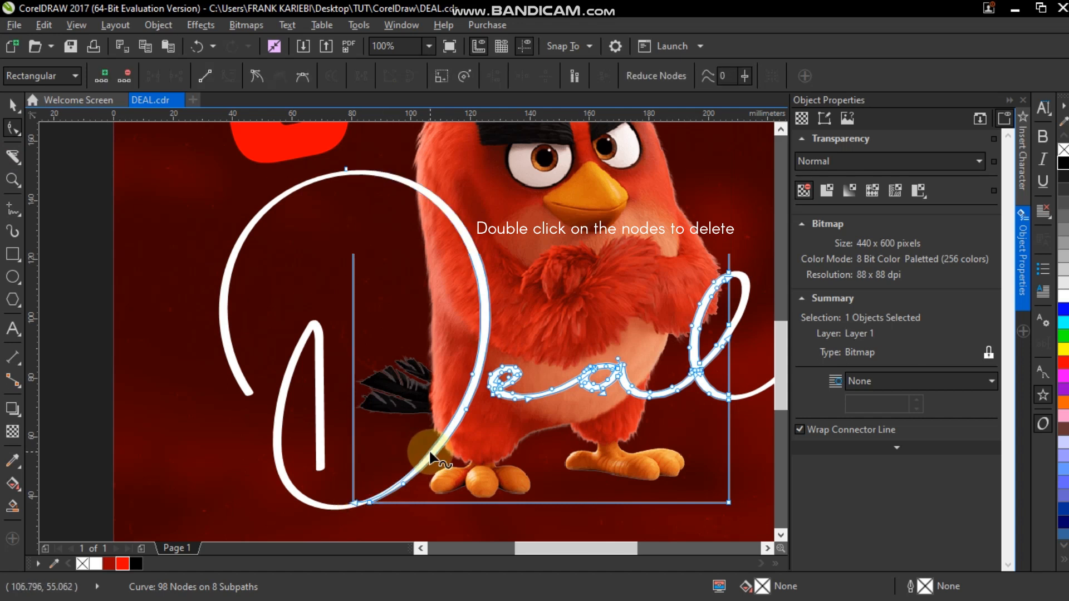
{"action": "left_click_drag", "start_coordinate": [473, 374], "coordinate": [402, 336]}
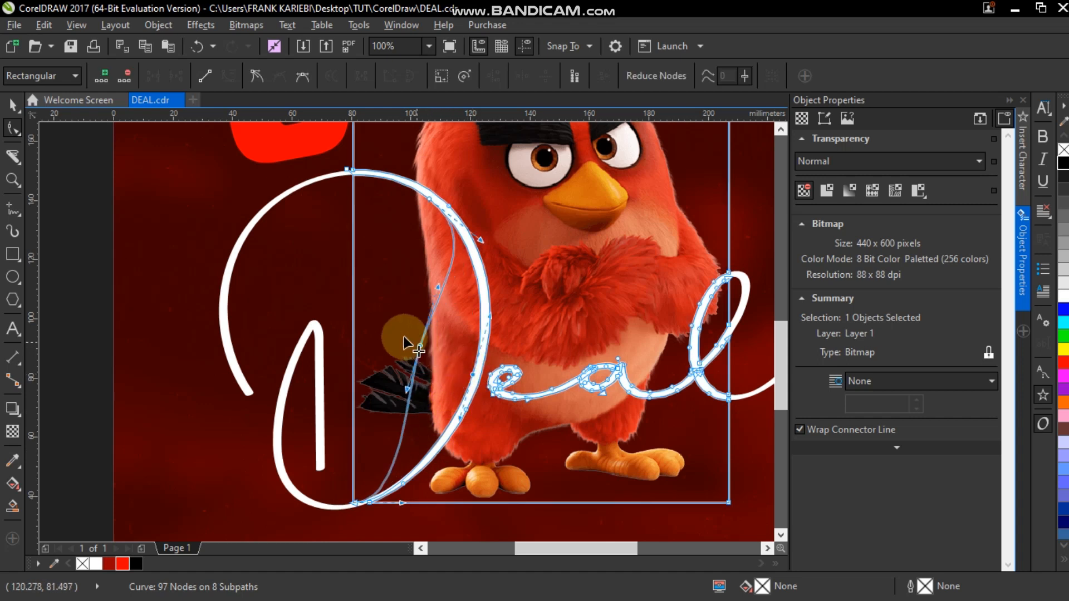
{"action": "double_click", "coordinate": [402, 336]}
- Delete more bird bitmap nodes at the upper and lower ends of the "D" curve, keeping part of the tail
{"action": "double_click", "coordinate": [426, 200]}
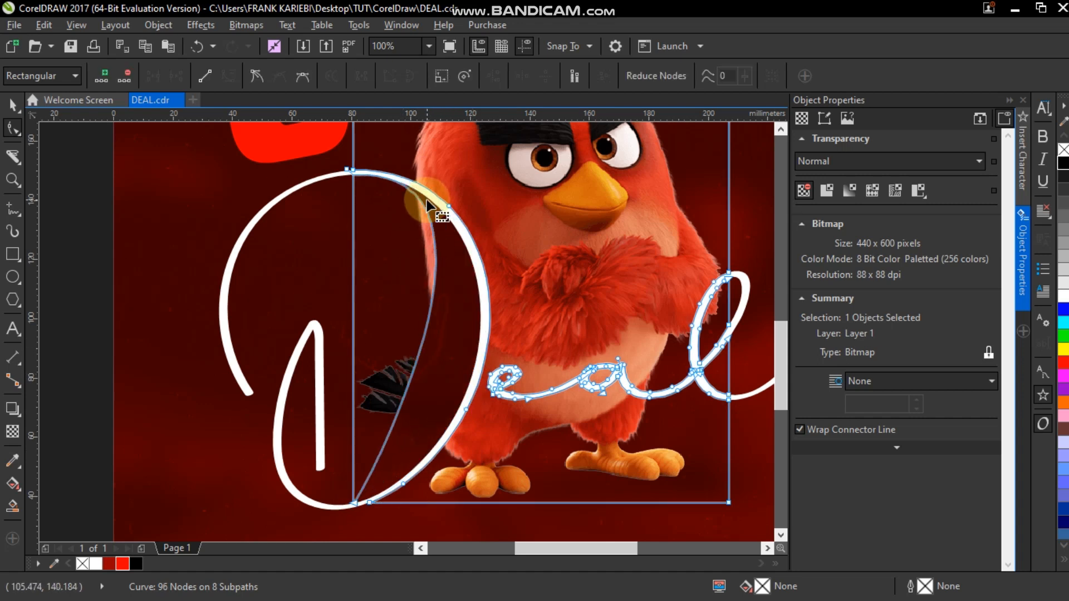
{"action": "double_click", "coordinate": [354, 503]}
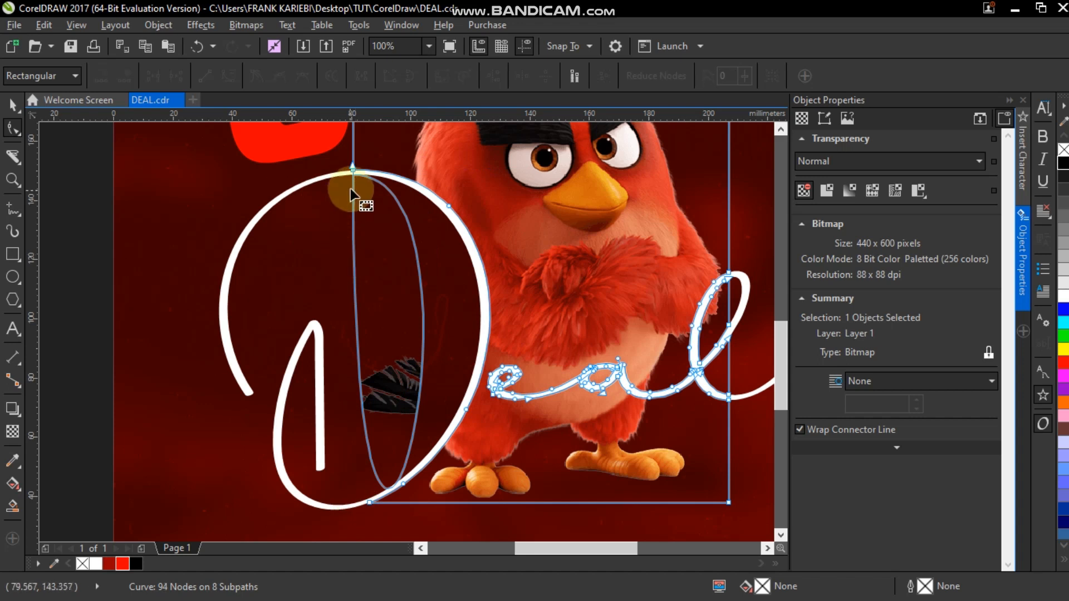
{"action": "double_click", "coordinate": [354, 174]}
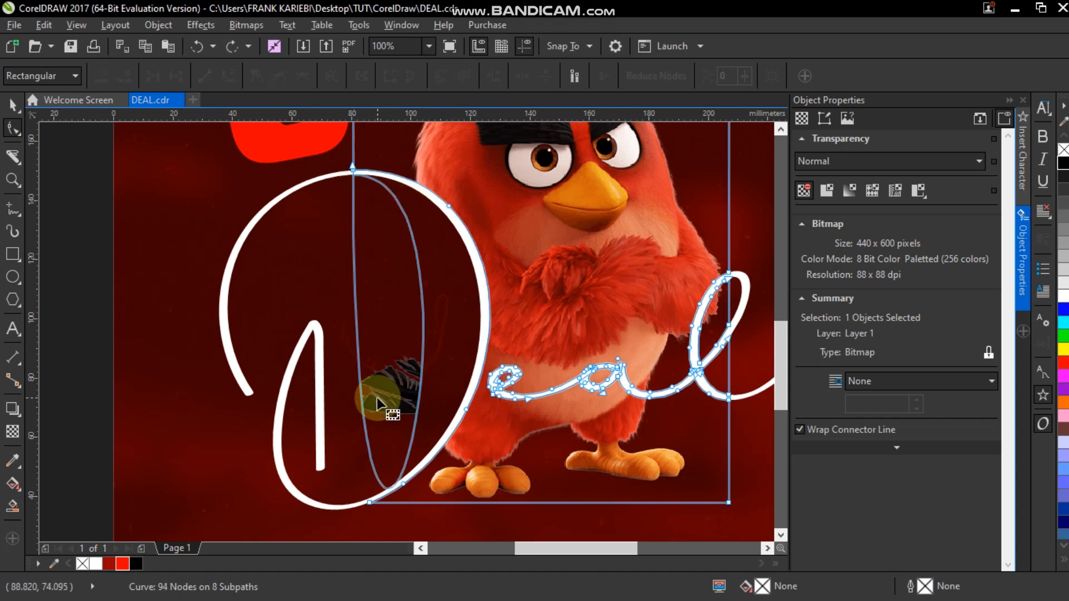
{"action": "key", "text": "space"}
{"action": "left_click", "coordinate": [461, 326]}
{"action": "key", "text": "Escape"}
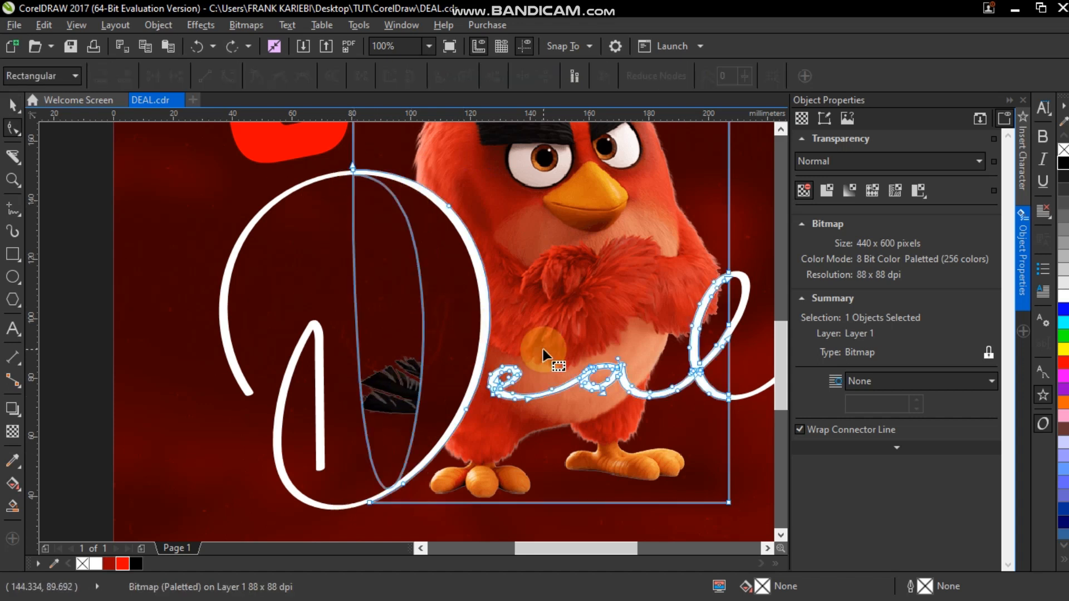
- Delete all the bird bitmap's nodes inside the loop of the "e" to clear the bird from it
{"action": "key", "text": "z"}
{"action": "left_click_drag", "start_coordinate": [461, 334], "coordinate": [652, 414]}
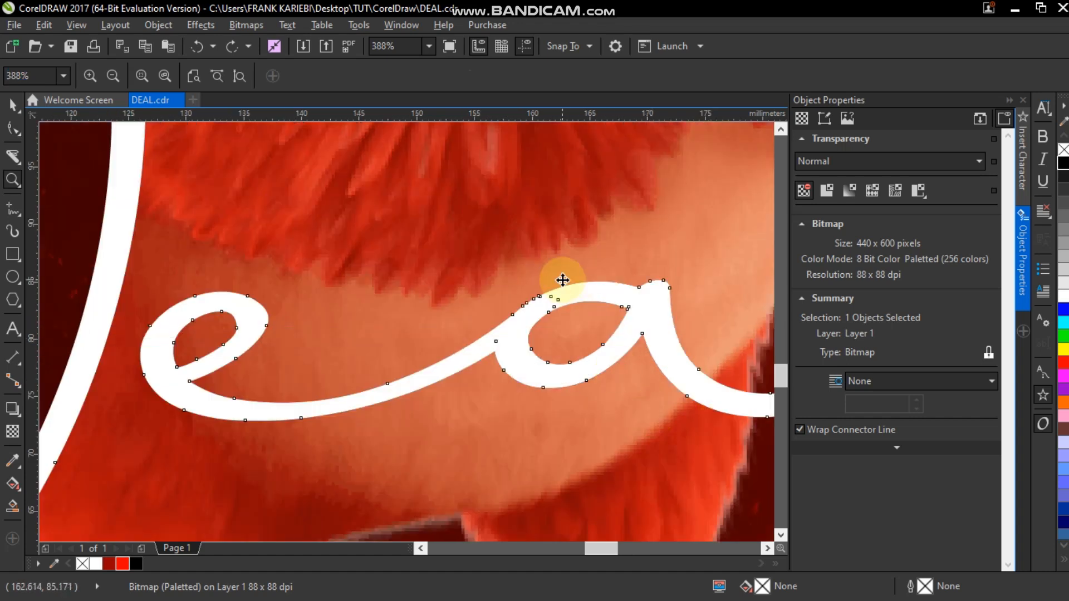
{"action": "key", "text": "space"}
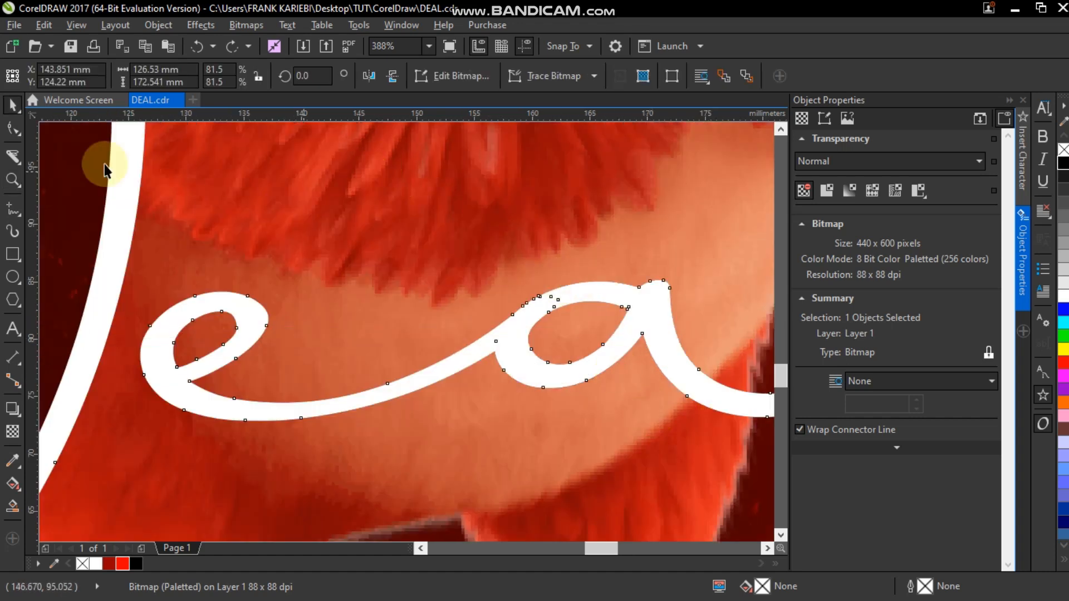
{"action": "left_click", "coordinate": [13, 128]}
{"action": "left_click", "coordinate": [233, 324]}
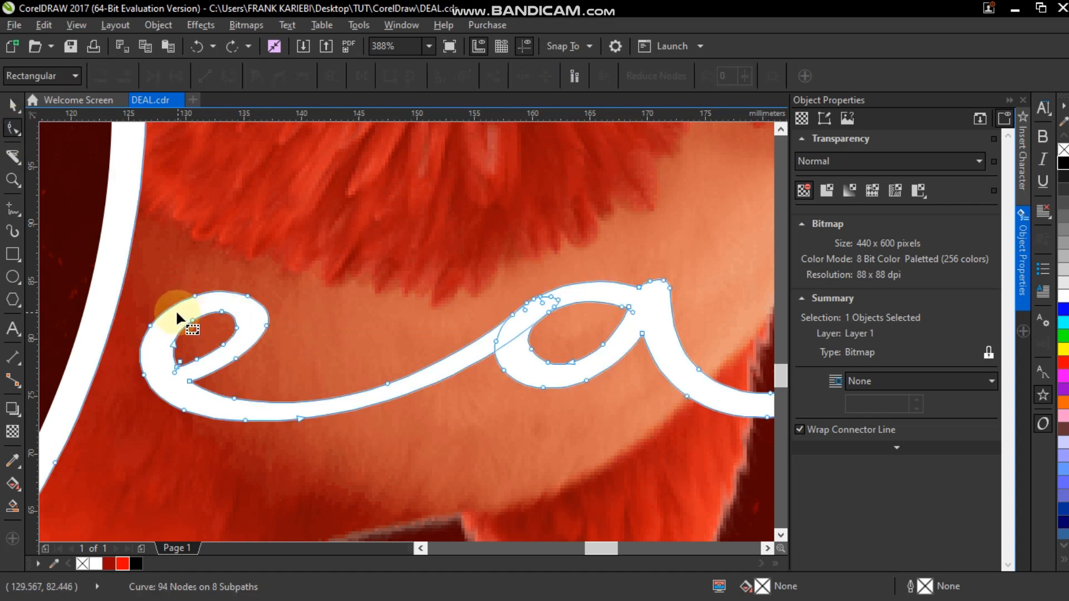
{"action": "left_click_drag", "start_coordinate": [176, 307], "coordinate": [246, 349]}
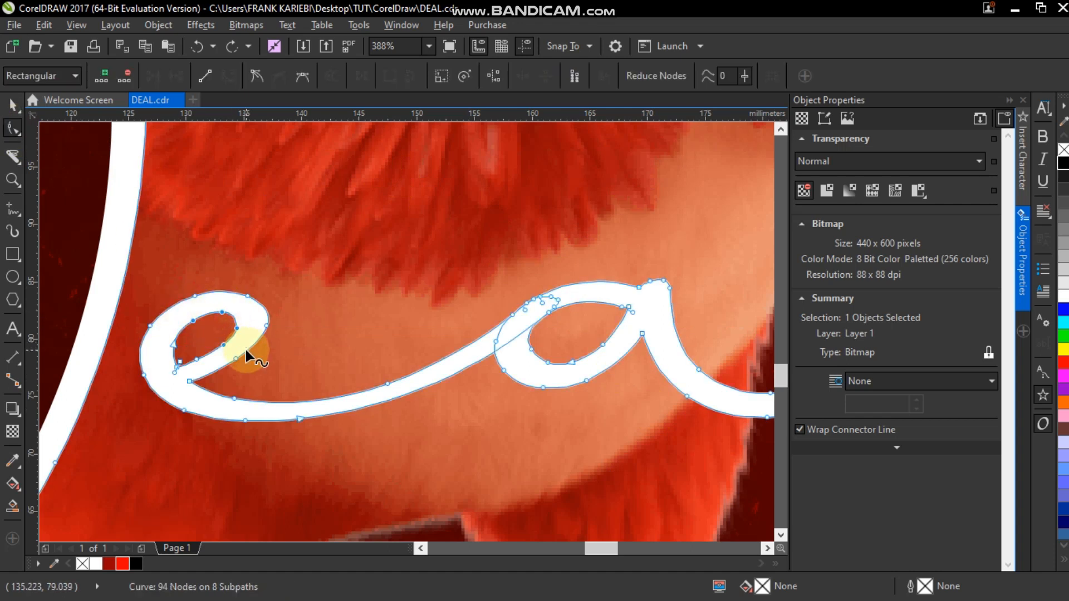
{"action": "key", "text": "Delete"}
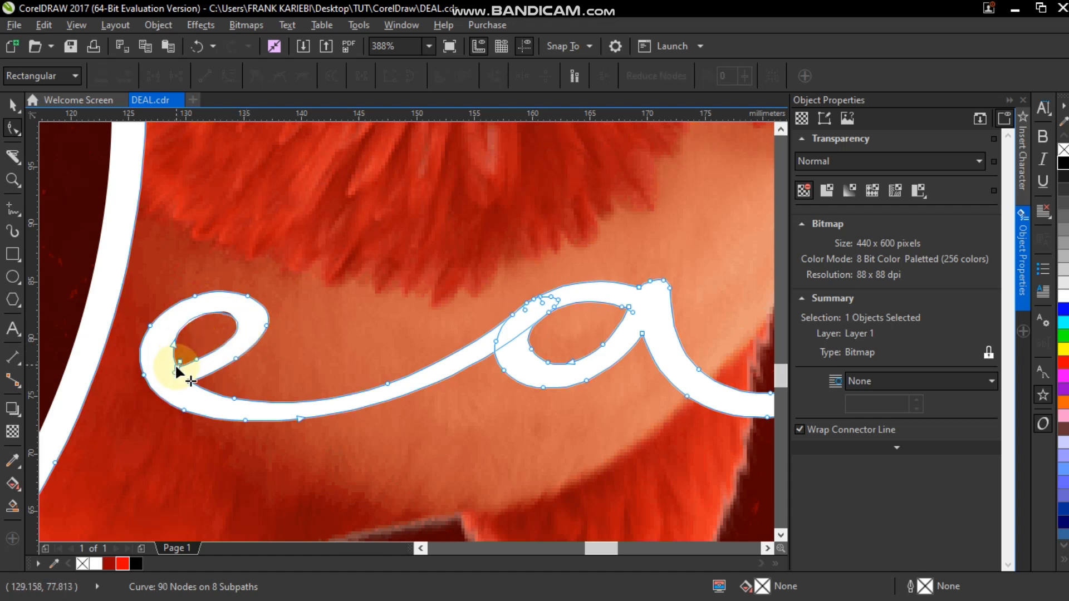
{"action": "double_click", "coordinate": [177, 371]}
{"action": "left_click", "coordinate": [176, 369]}
{"action": "double_click", "coordinate": [176, 369]}
{"action": "left_click_drag", "start_coordinate": [159, 335], "coordinate": [209, 372]}
{"action": "key", "text": "Delete"}
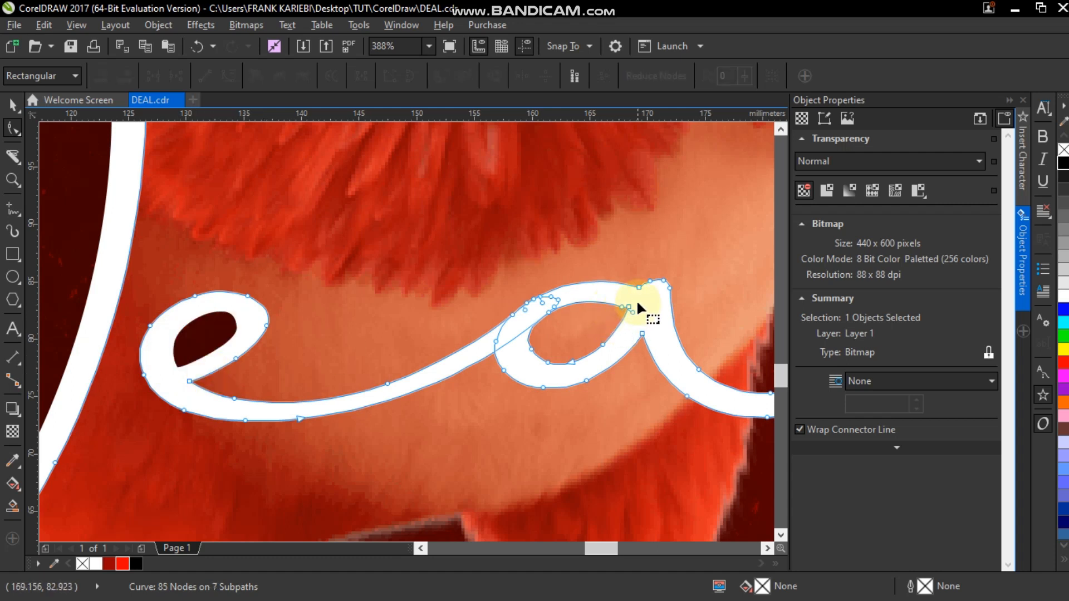
- Delete the bird bitmap's nodes inside the loop of the "a" to clear the bird from it
{"action": "left_click_drag", "start_coordinate": [638, 299], "coordinate": [519, 369]}
{"action": "key", "text": "Delete"}
{"action": "key", "text": "Delete"}
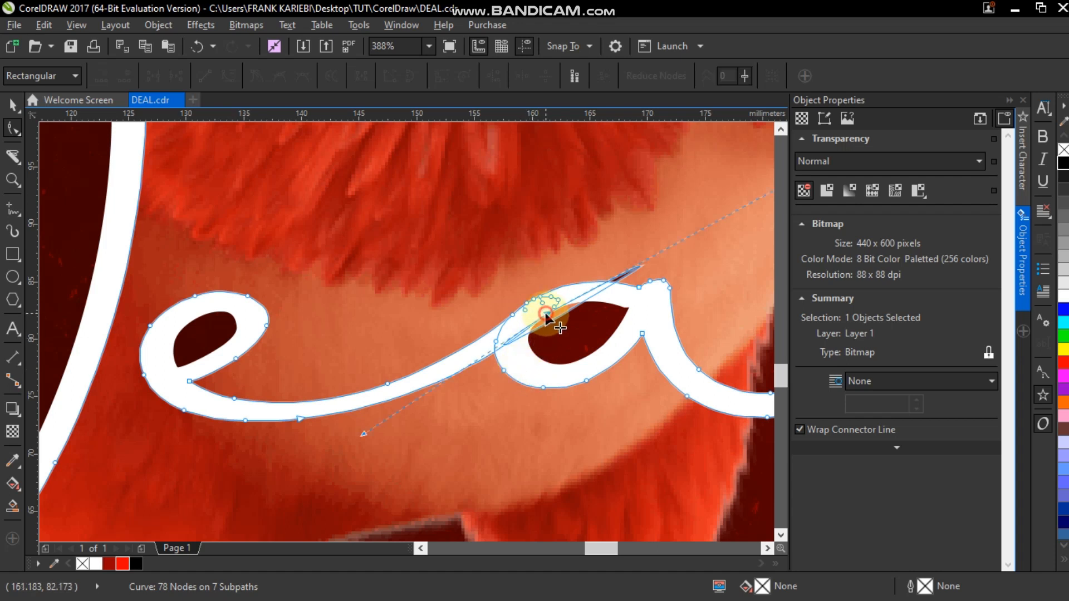
- Delete the last stray bird bitmap node crossing the upper stroke of the "a"
{"action": "key", "text": "Delete"}
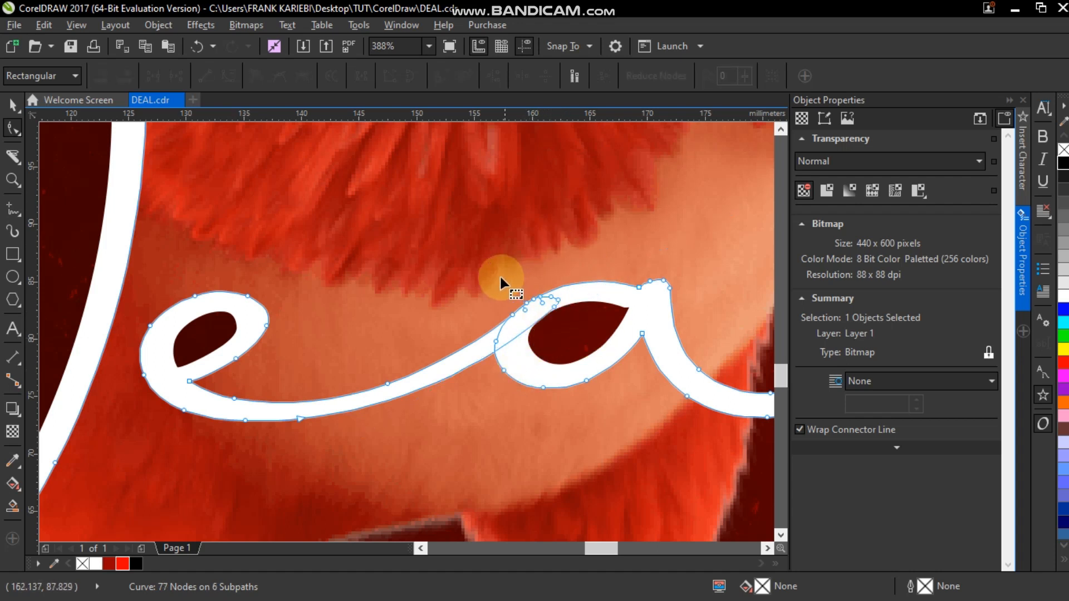
{"action": "key", "text": "z"}
{"action": "right_click", "coordinate": [500, 278]}
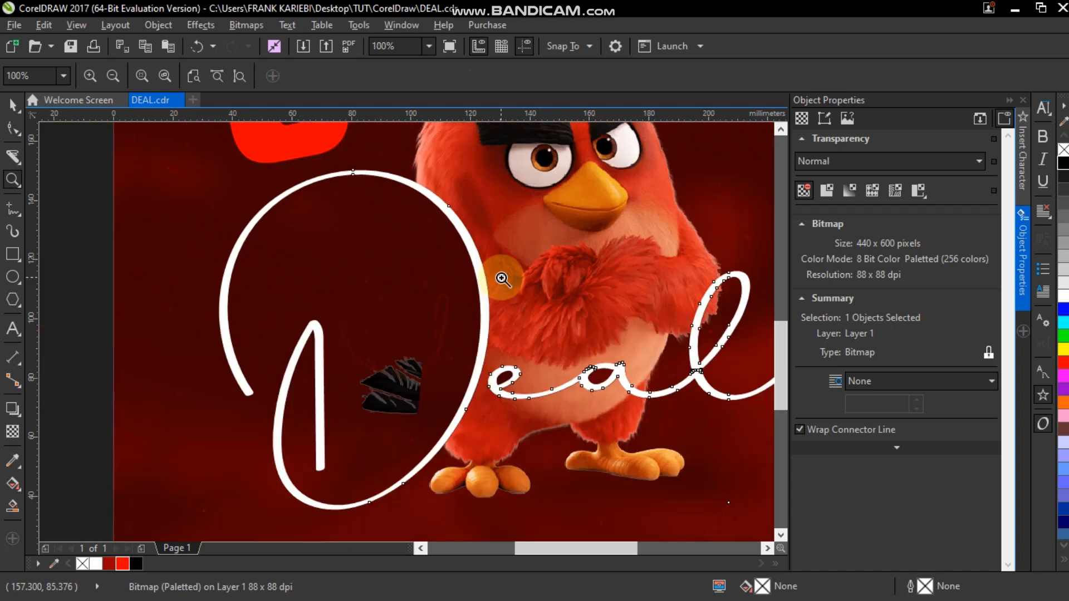
{"action": "right_click", "coordinate": [501, 277]}
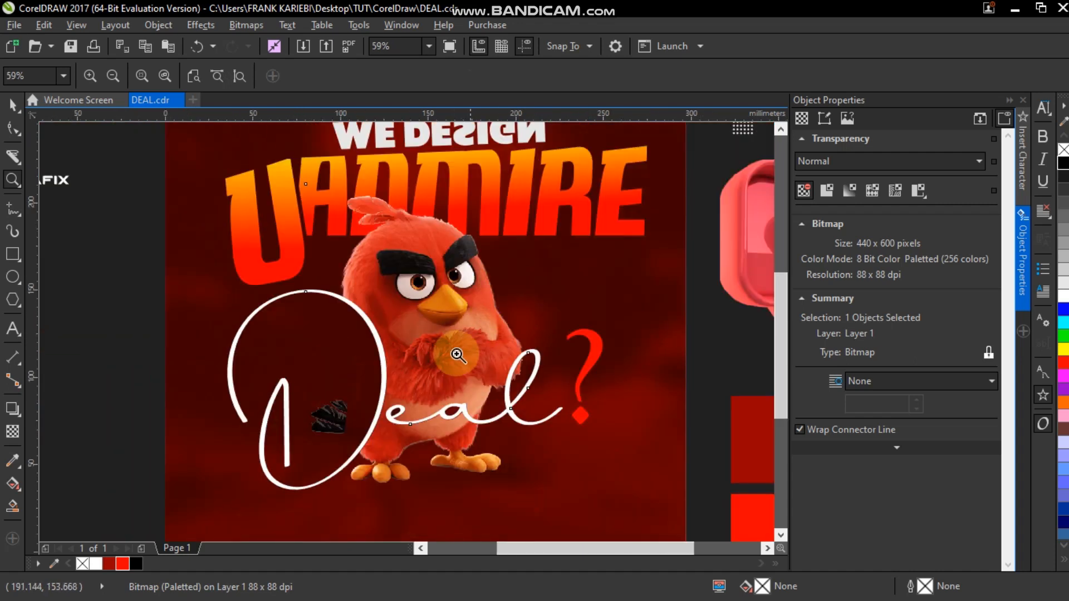
- Delete the bird bitmap node at the top of the "D" to remove the leftover black tail piece inside the letter
{"action": "key", "text": "space"}
{"action": "left_click", "coordinate": [12, 129]}
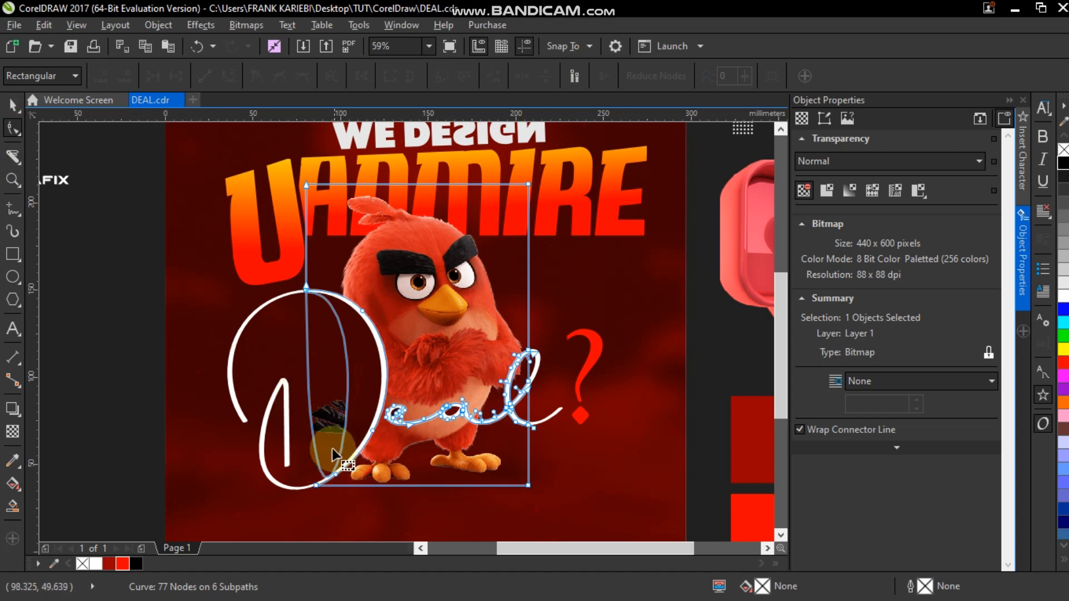
{"action": "key", "text": "z"}
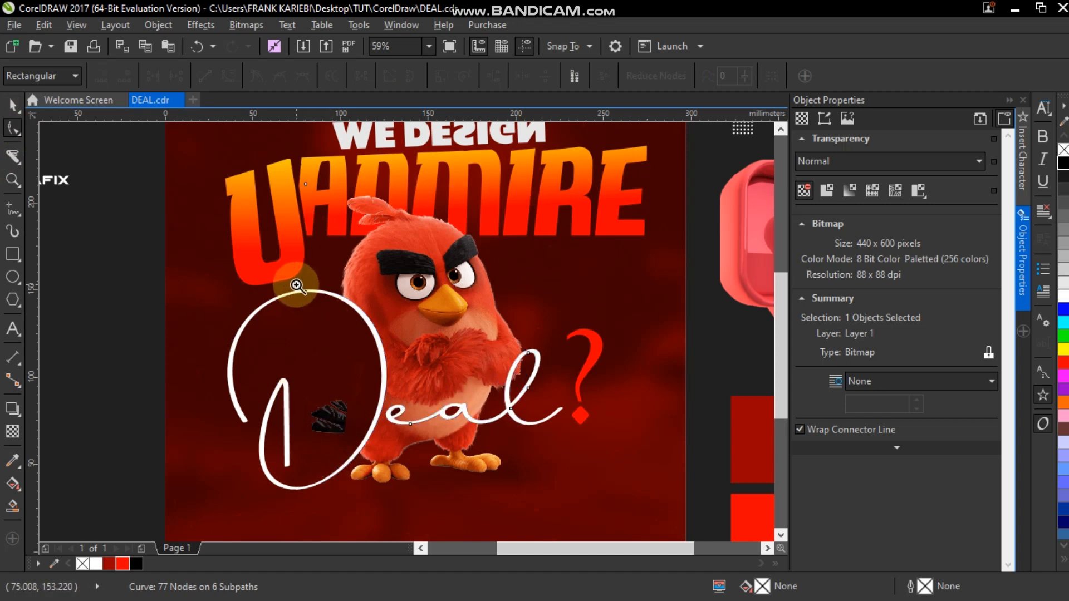
{"action": "left_click_drag", "start_coordinate": [271, 263], "coordinate": [423, 454]}
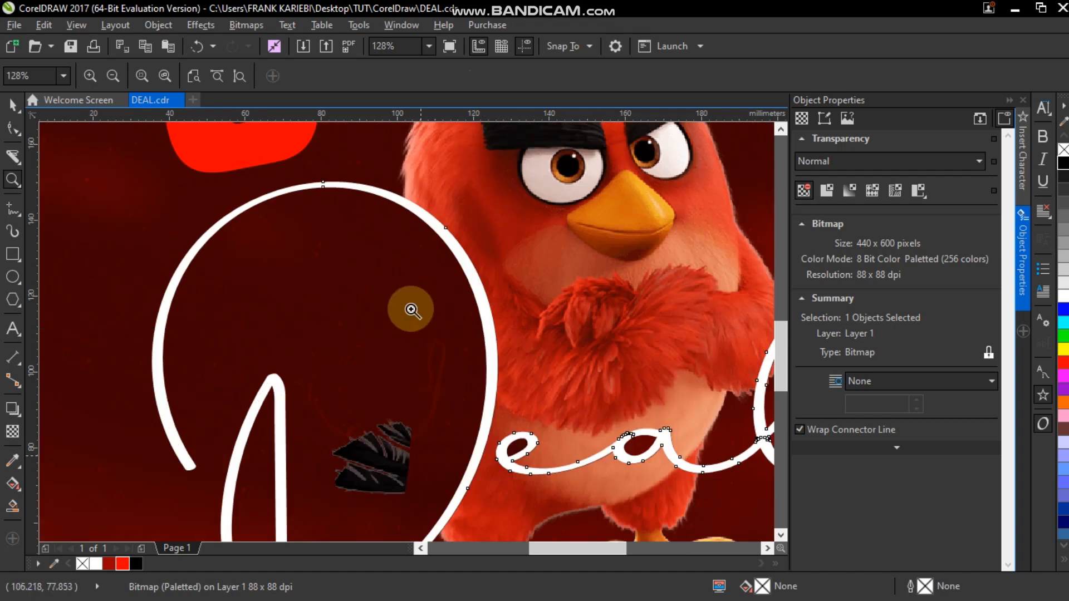
{"action": "key", "text": "space"}
{"action": "left_click", "coordinate": [14, 129]}
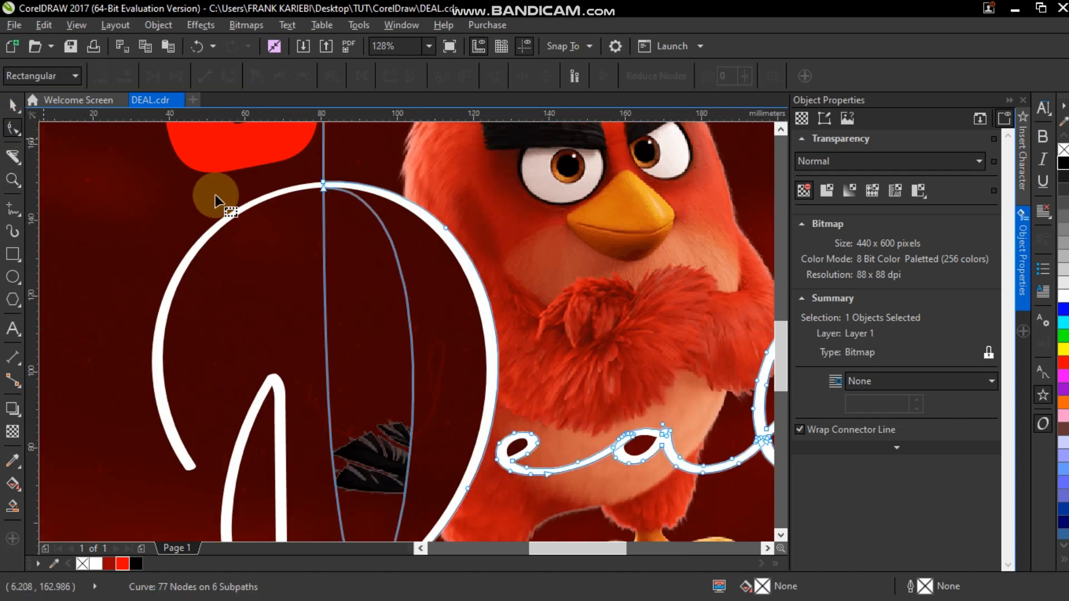
{"action": "left_click_drag", "start_coordinate": [324, 188], "coordinate": [251, 207]}
{"action": "key", "text": "Delete"}
{"action": "key", "text": "z"}
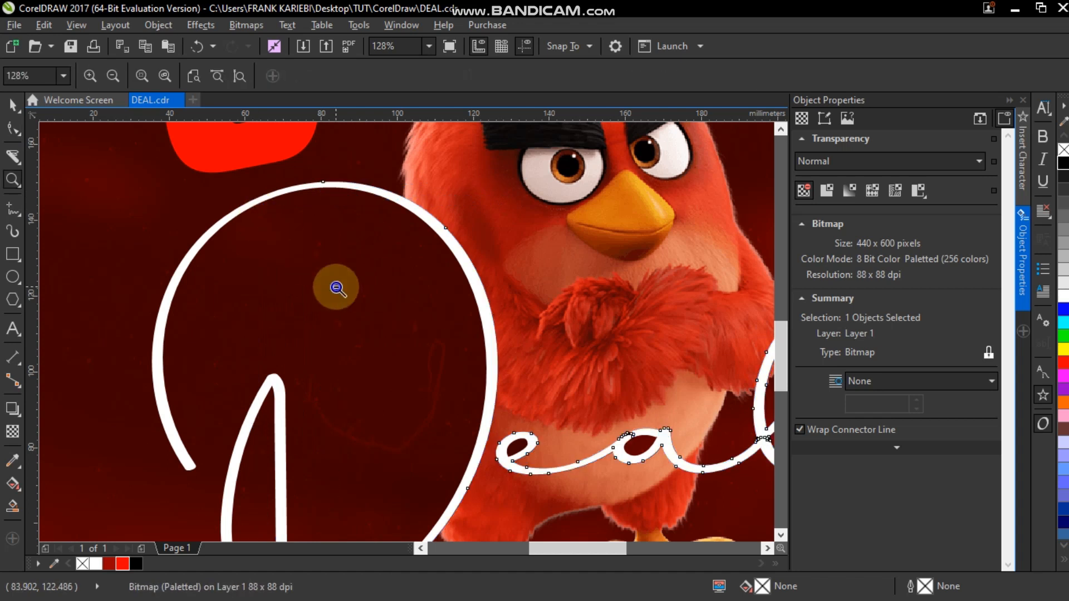
{"action": "left_click", "coordinate": [336, 287], "text": "shift"}
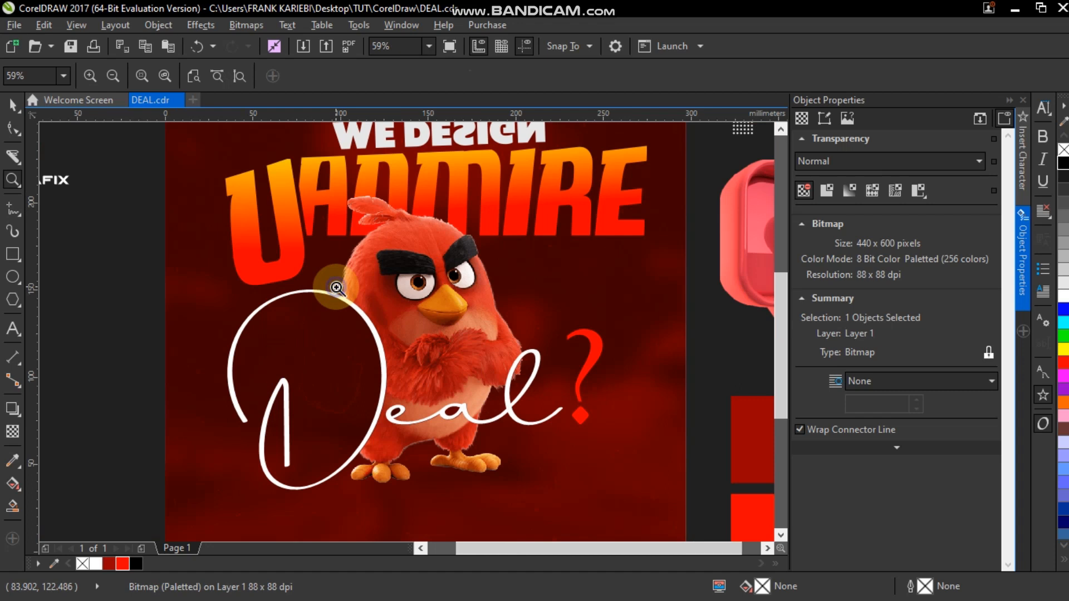
{"action": "left_click", "coordinate": [336, 288], "text": "shift"}
{"action": "key", "text": "space"}
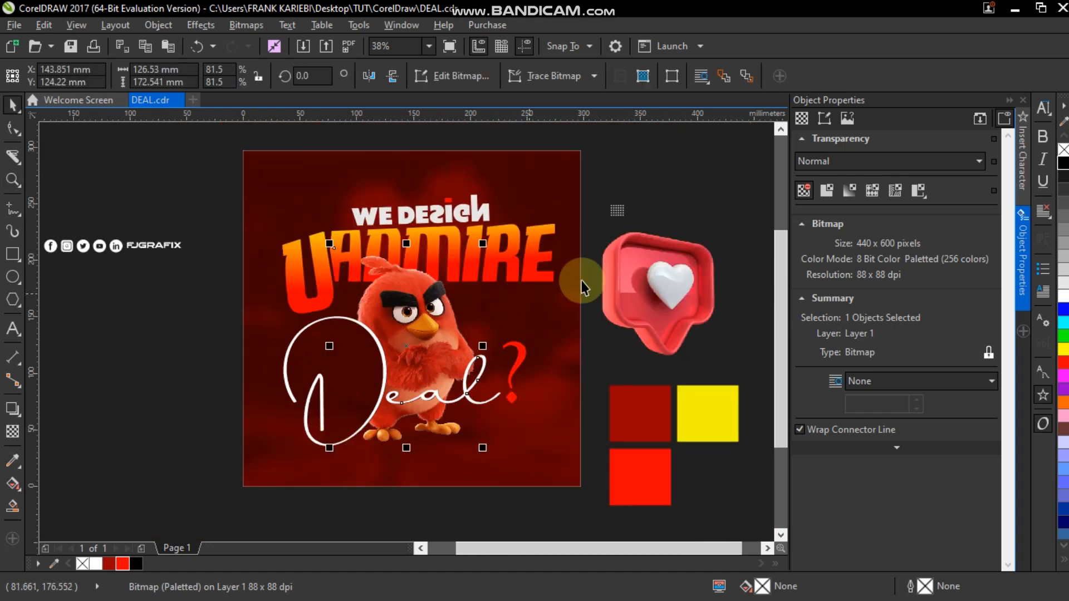
- Narrow the sky bitmap inside the background's PowerClip to about 439 mm wide, keeping it centred, and finish editing the contents
{"action": "left_click", "coordinate": [406, 487]}
{"action": "left_click", "coordinate": [369, 511]}
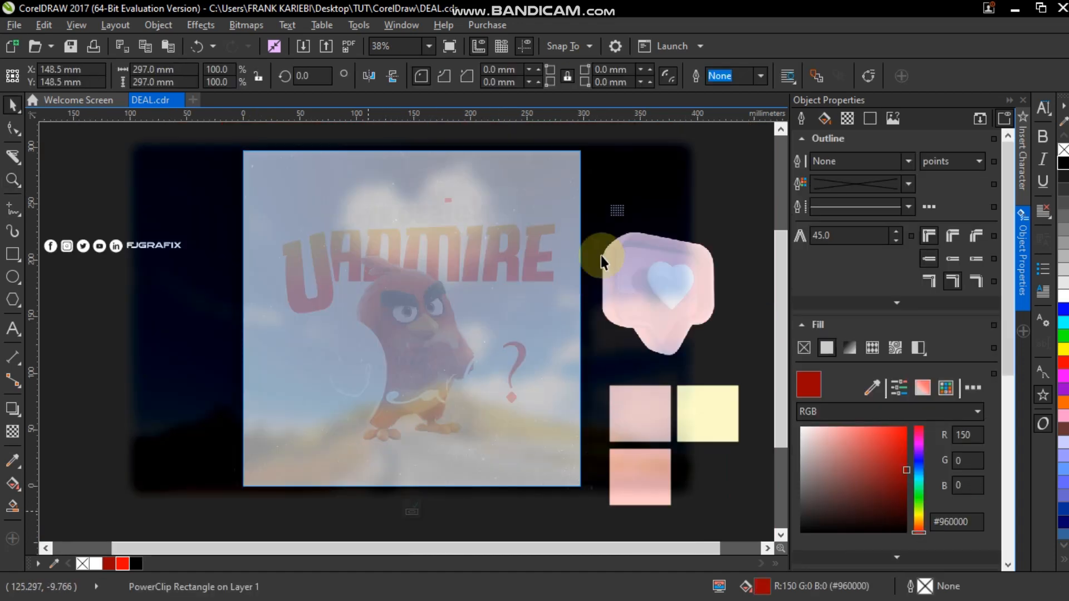
{"action": "left_click", "coordinate": [718, 180]}
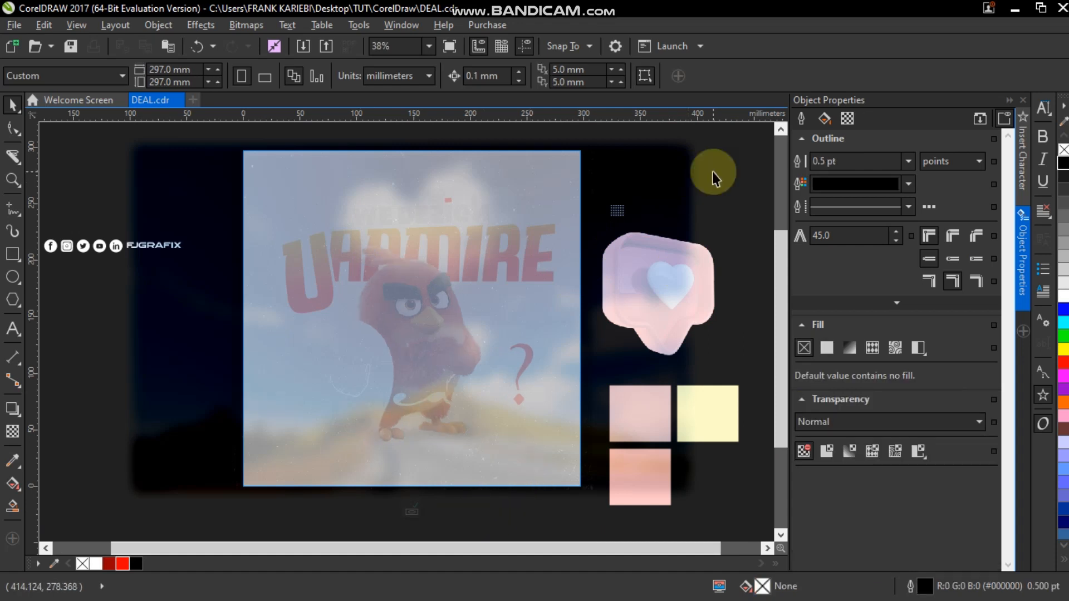
{"action": "left_click", "coordinate": [663, 189]}
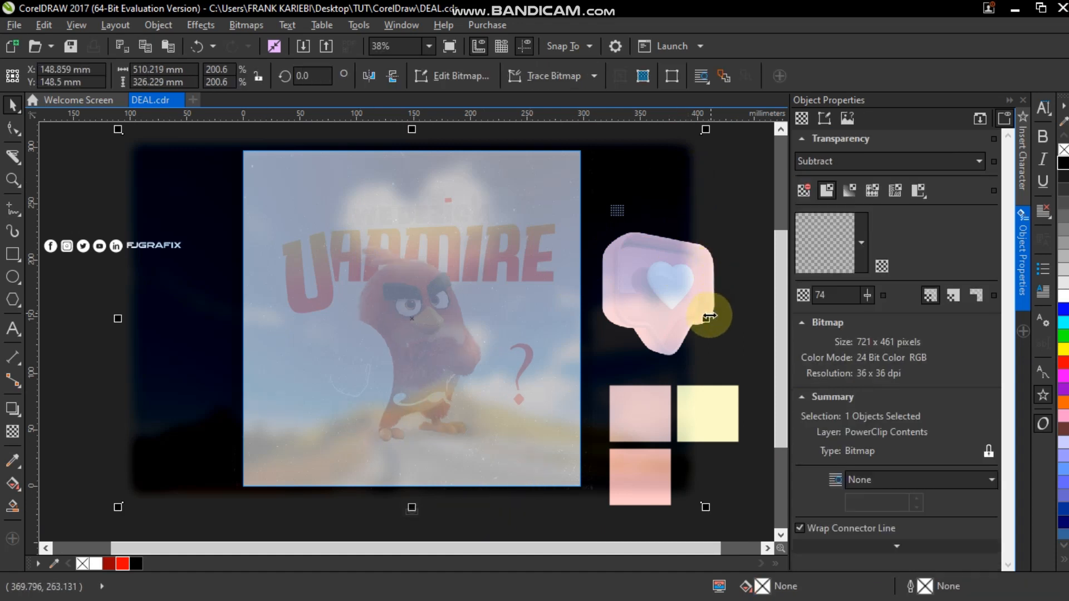
{"action": "left_click_drag", "start_coordinate": [683, 315], "coordinate": [665, 316]}
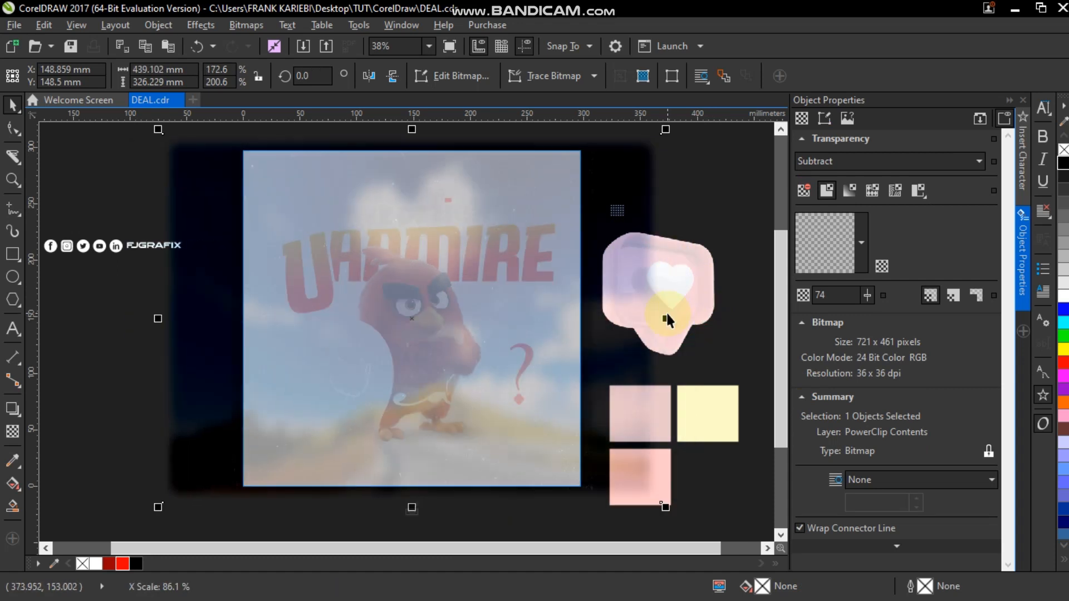
{"action": "left_click", "coordinate": [737, 219]}
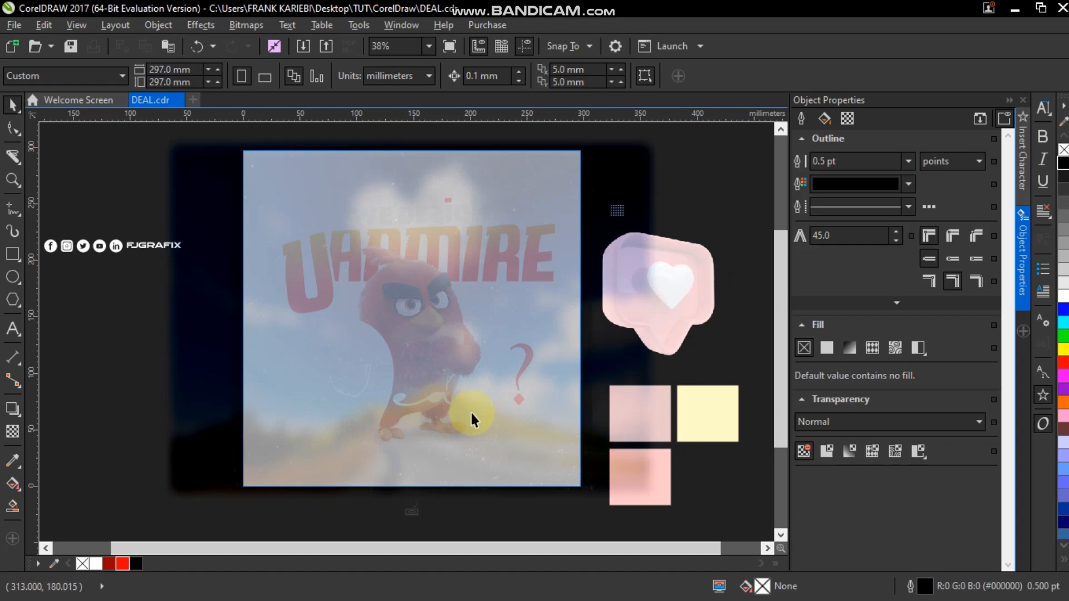
{"action": "left_click", "coordinate": [410, 508]}
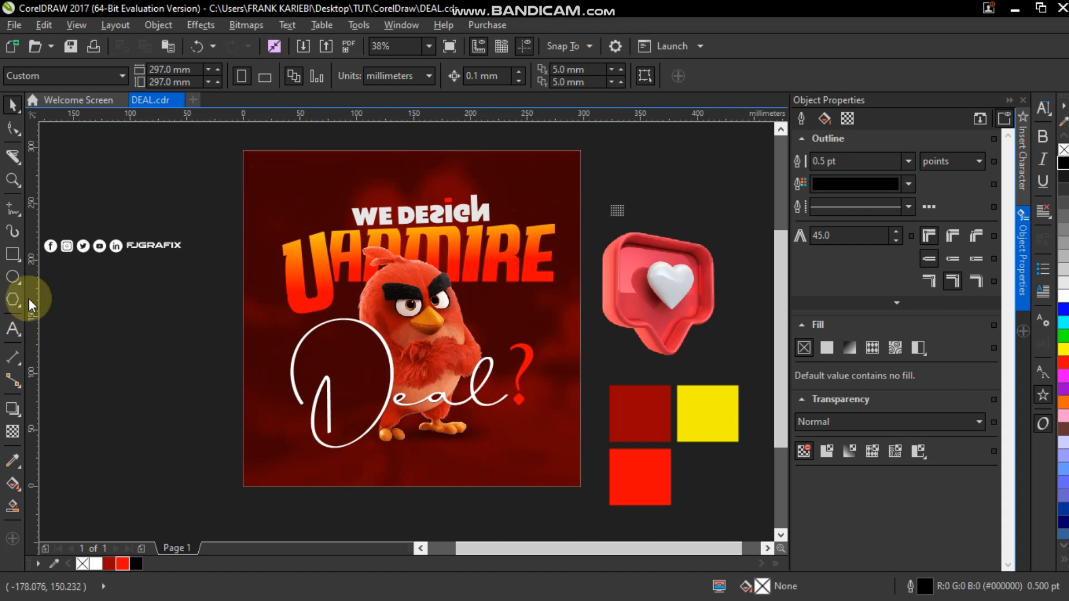
- Draw a rectangle about 319 × 63 mm across the page's lower edge, filled white with no outline
{"action": "left_click", "coordinate": [13, 255]}
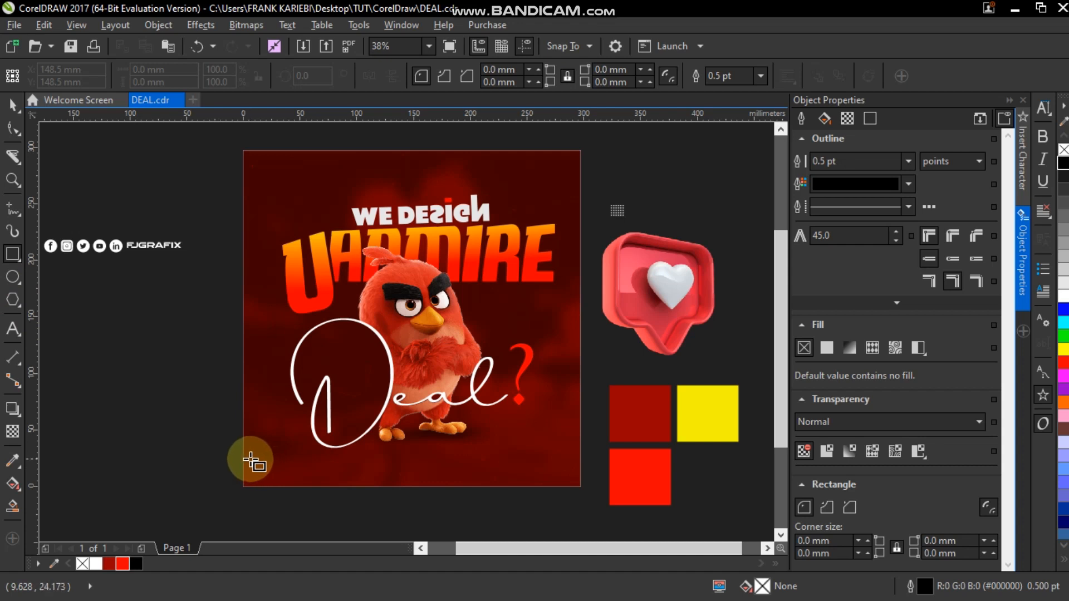
{"action": "left_click_drag", "start_coordinate": [231, 455], "coordinate": [594, 486]}
{"action": "key", "text": "space"}
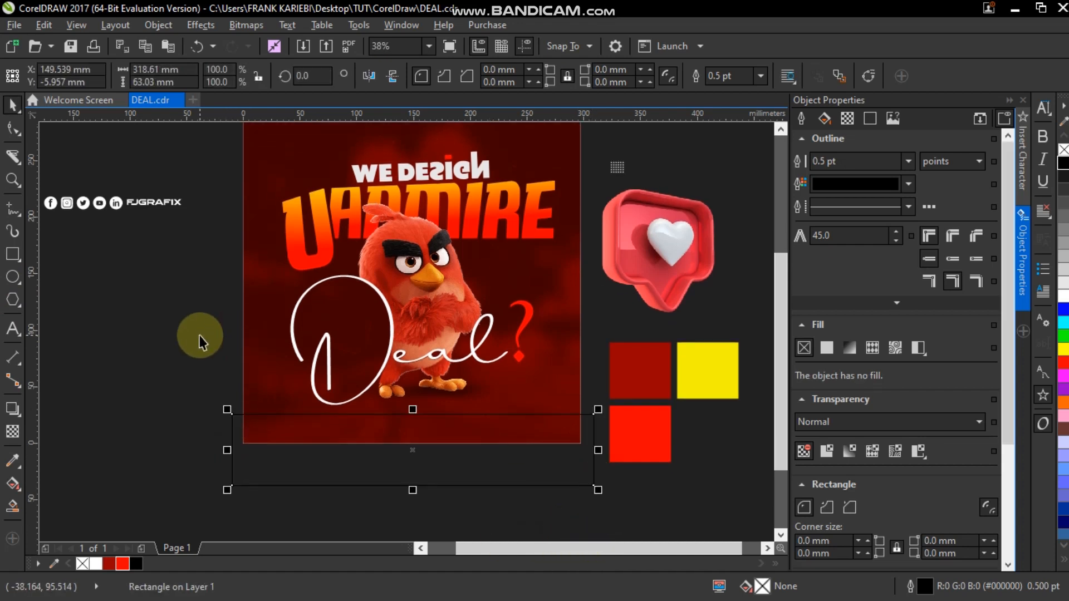
{"action": "left_click", "coordinate": [95, 563]}
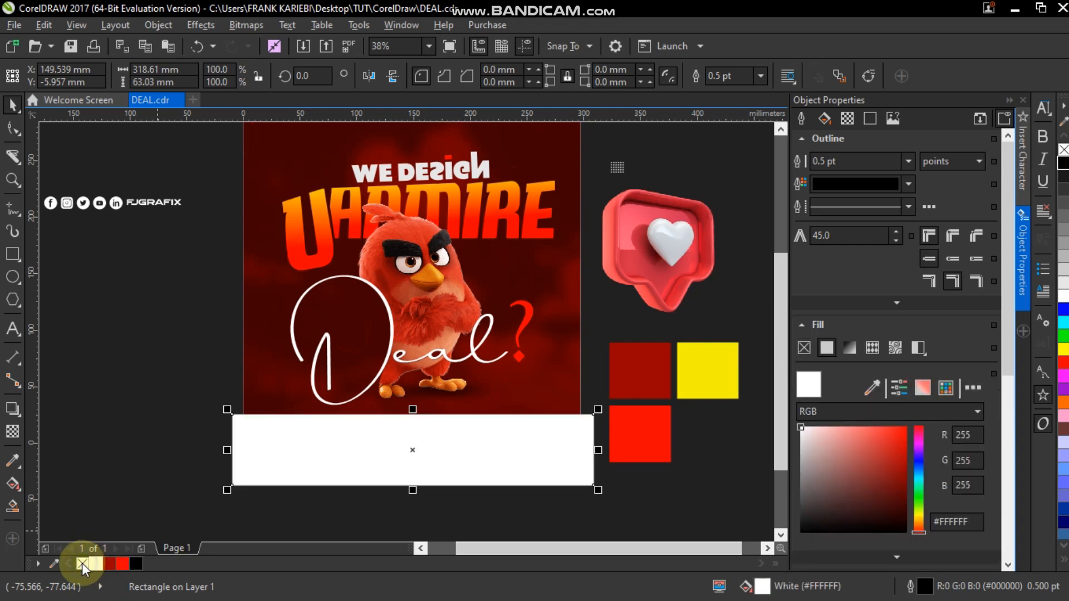
{"action": "right_click", "coordinate": [82, 563]}
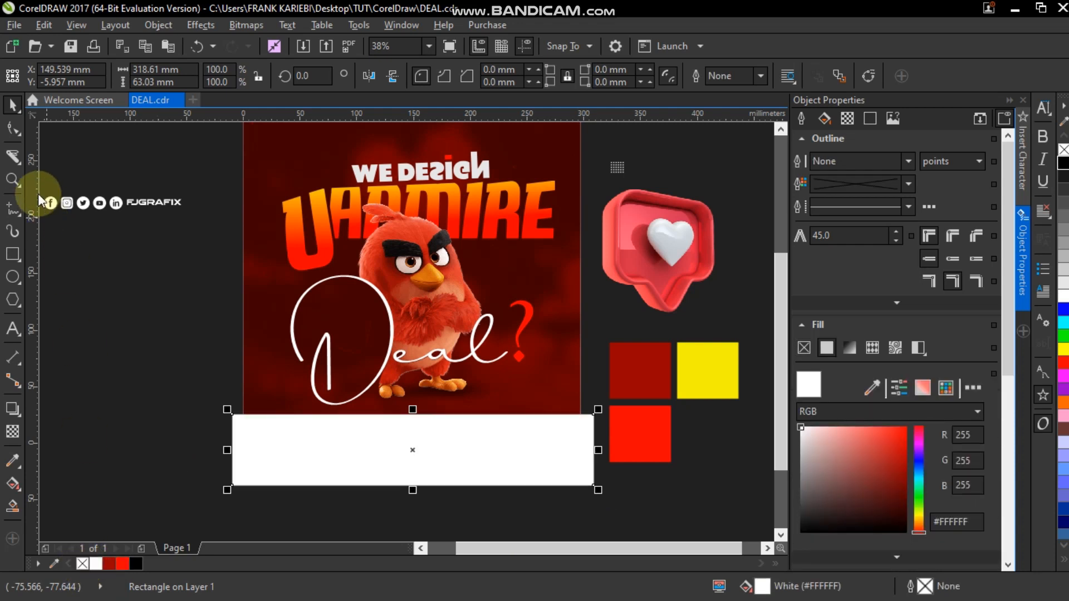
- Round the white rectangle's corners fully into a pill shape and widen it symmetrically to about 302 mm
{"action": "left_click", "coordinate": [11, 129]}
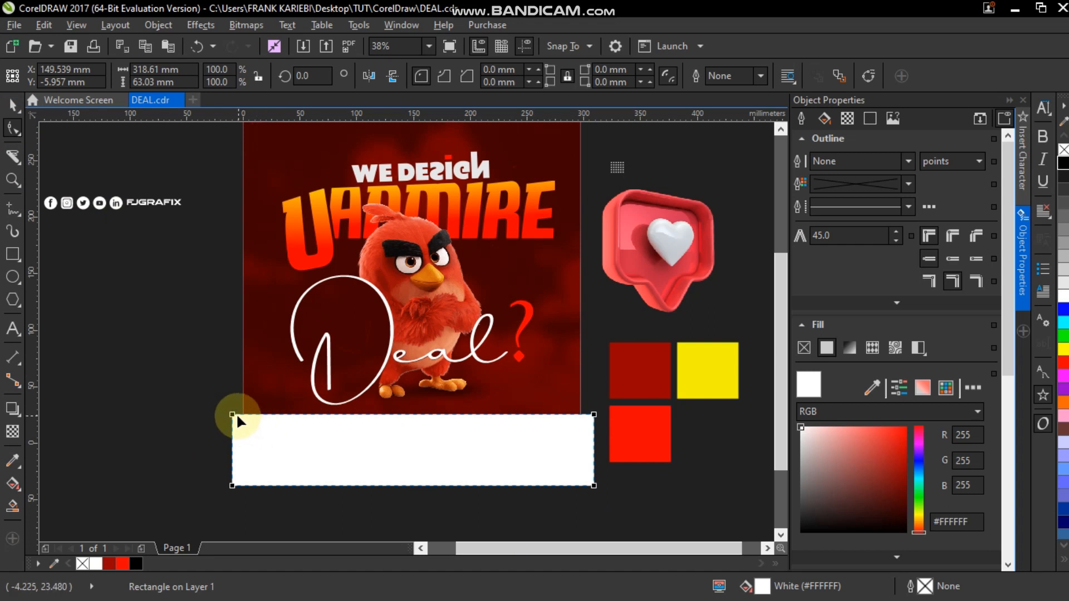
{"action": "left_click_drag", "start_coordinate": [237, 417], "coordinate": [301, 413]}
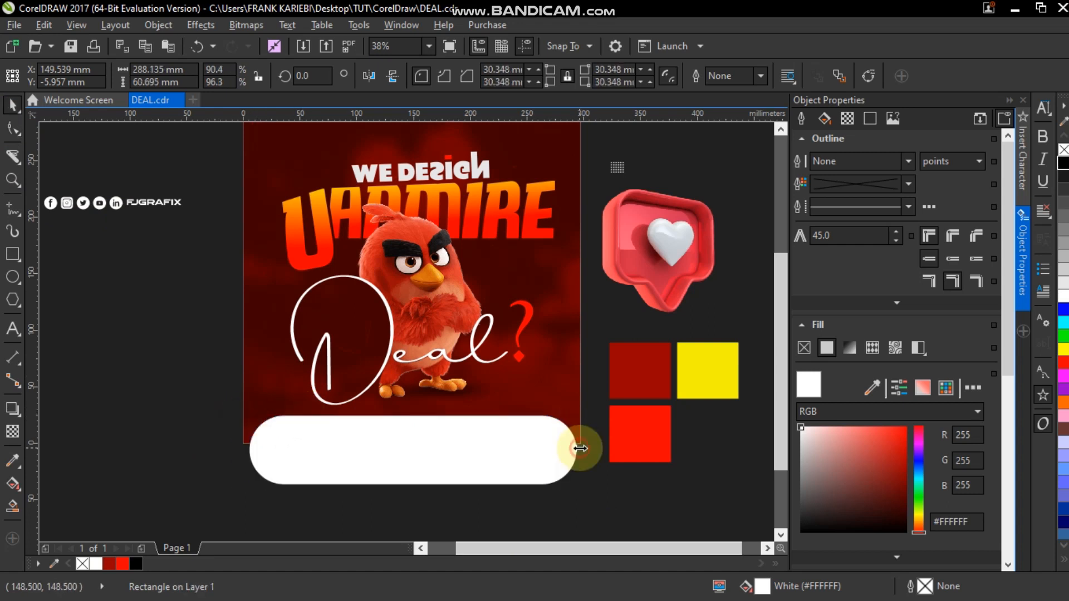
{"action": "left_click_drag", "start_coordinate": [581, 451], "coordinate": [589, 451]}
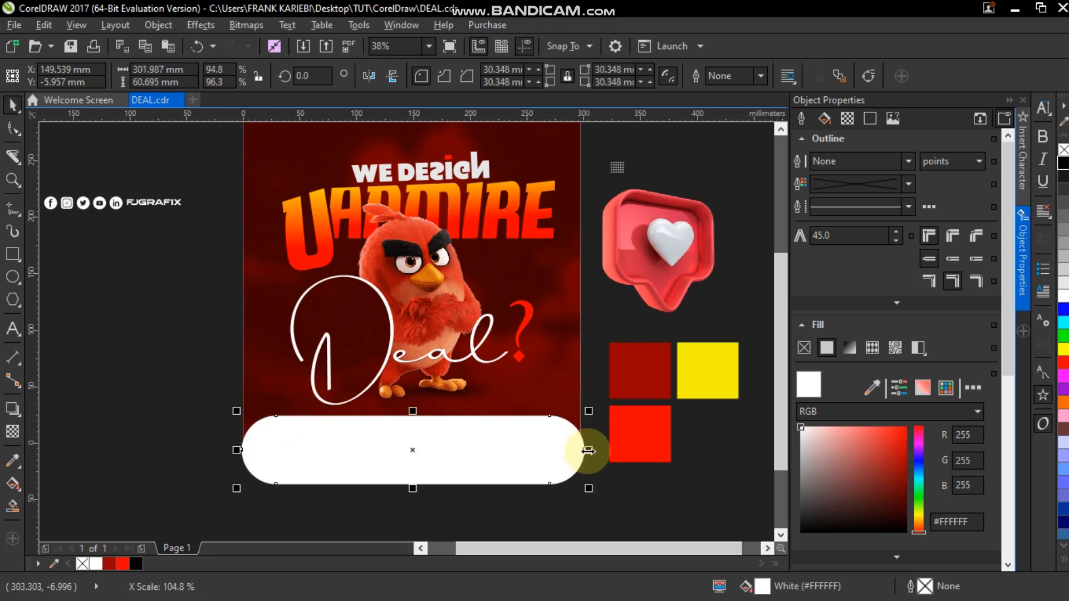
- PowerClip the white pill shape inside the dark red background square
{"action": "right_click", "coordinate": [501, 445]}
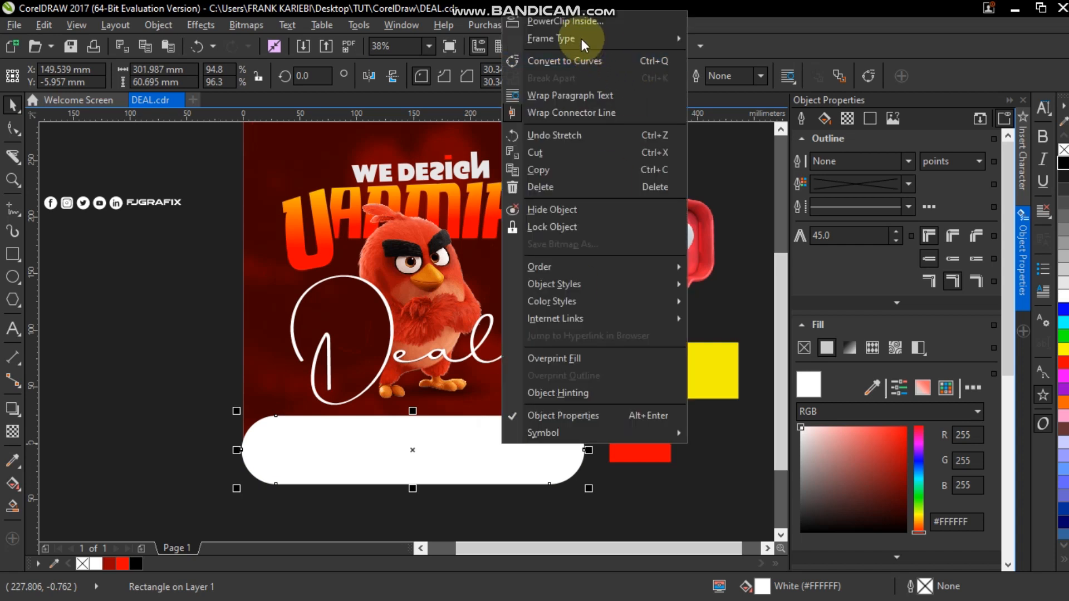
{"action": "left_click", "coordinate": [576, 23]}
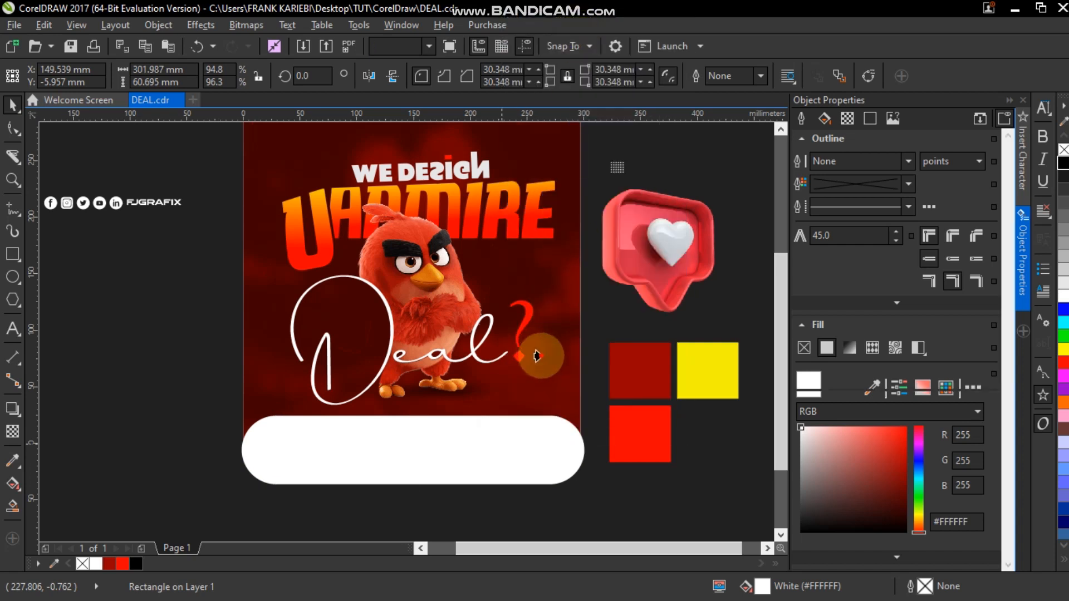
{"action": "left_click", "coordinate": [538, 355]}
{"action": "scroll", "coordinate": [568, 434], "scroll_direction": "up", "scroll_amount": 1}
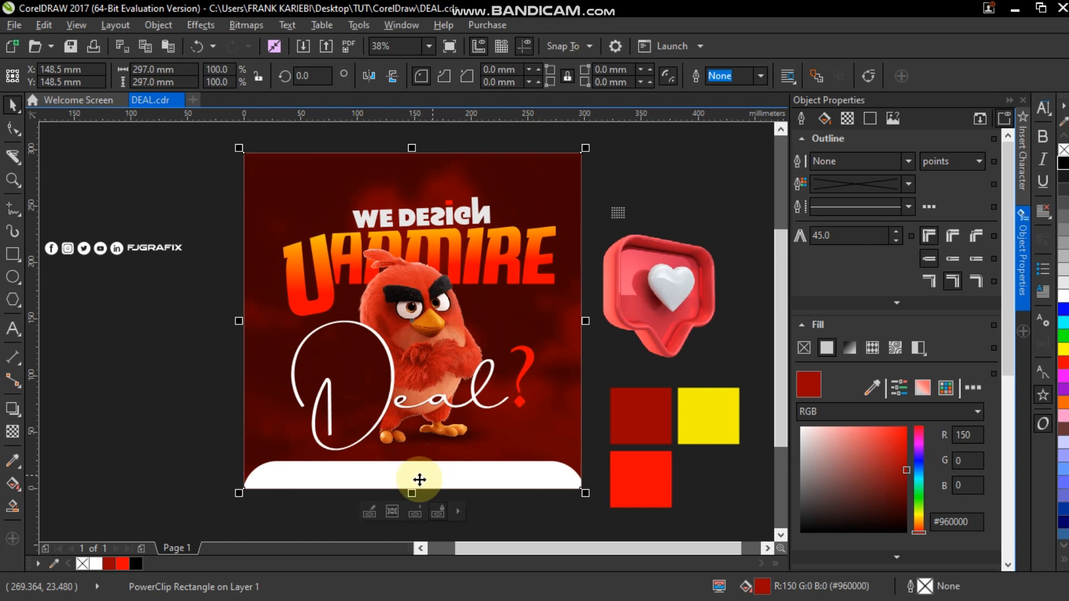
- Inside the background's PowerClip, lower the pill shape slightly, fill it with light grey #E6E6E6, and finish editing the contents
{"action": "left_click", "coordinate": [370, 513]}
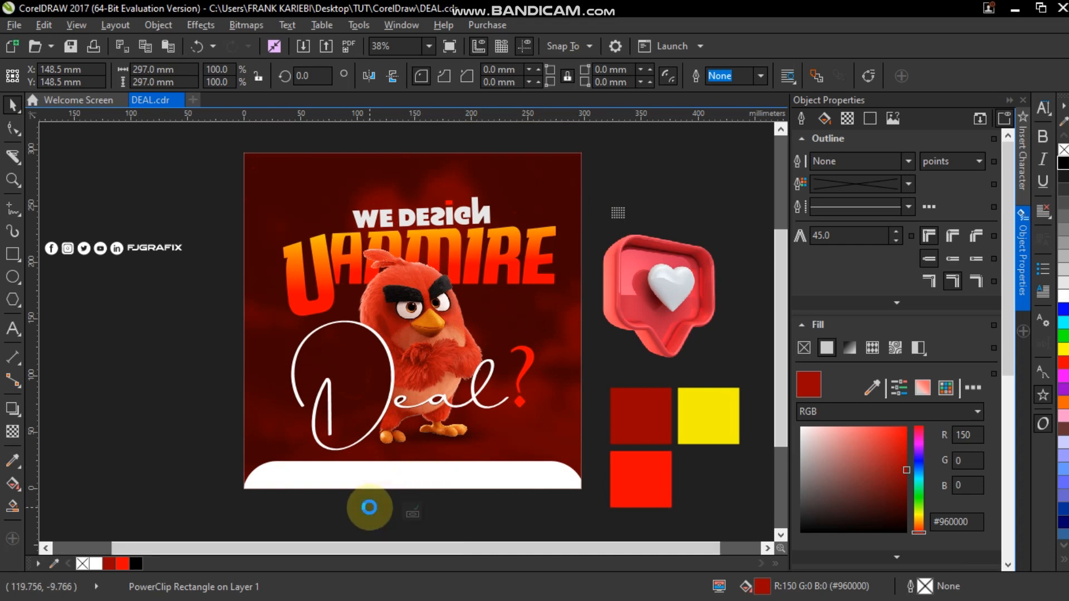
{"action": "left_click", "coordinate": [392, 473]}
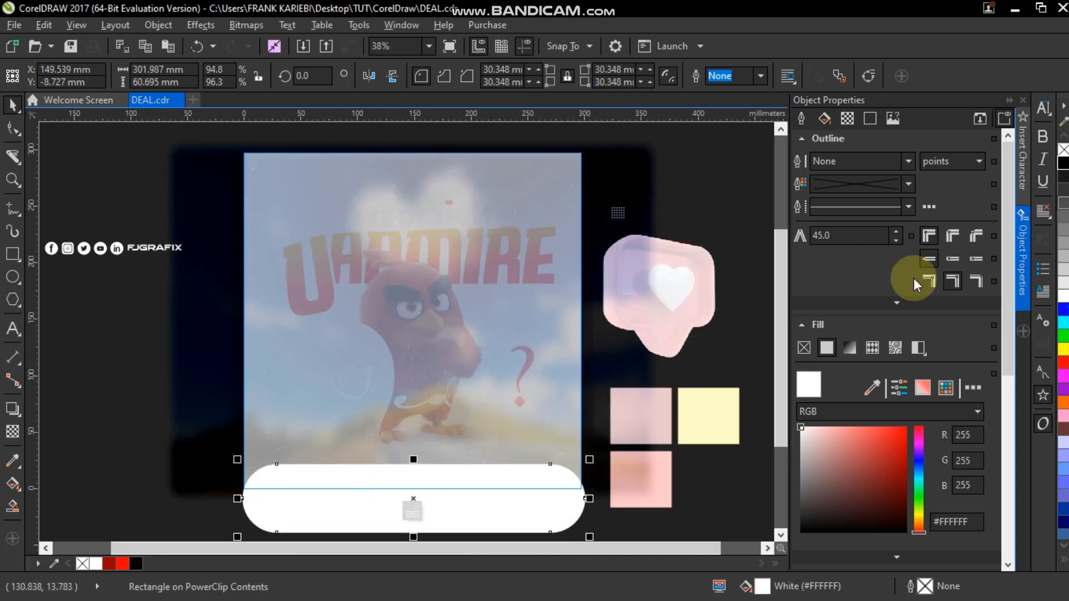
{"action": "left_click", "coordinate": [1064, 289]}
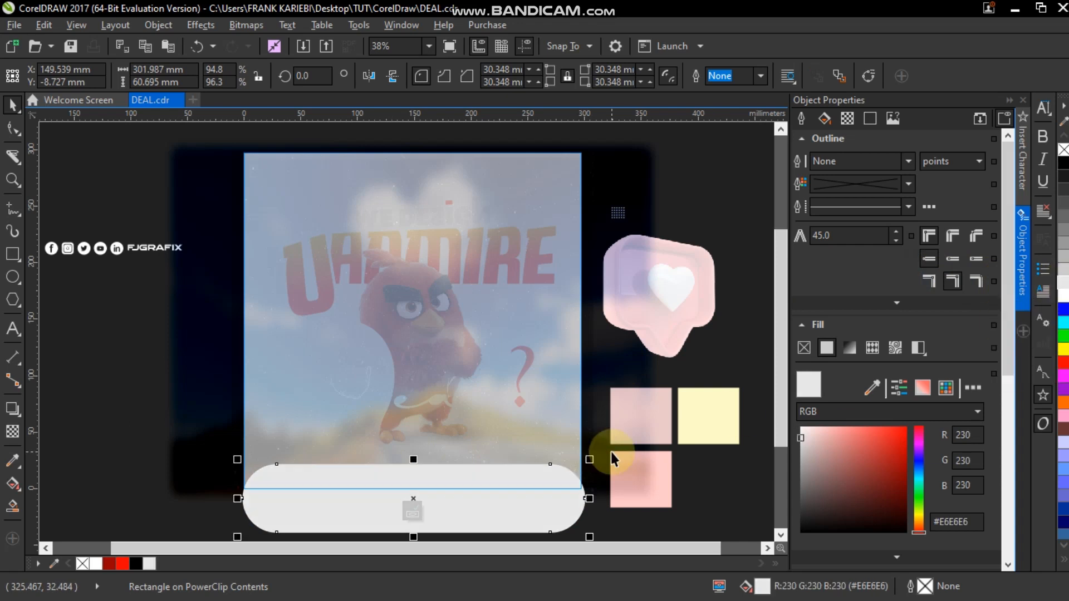
{"action": "left_click", "coordinate": [693, 496]}
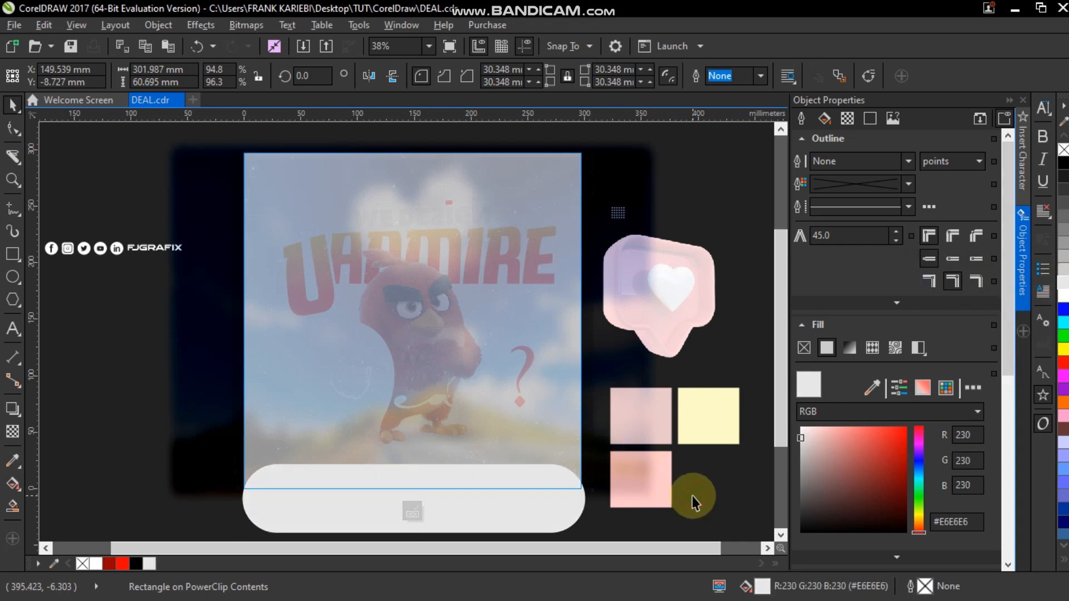
{"action": "left_click", "coordinate": [408, 506]}
- Fill the small dot-grid group with red #FF0000 and place it just after the word "DESIGN" in the heading
{"action": "left_click", "coordinate": [124, 565]}
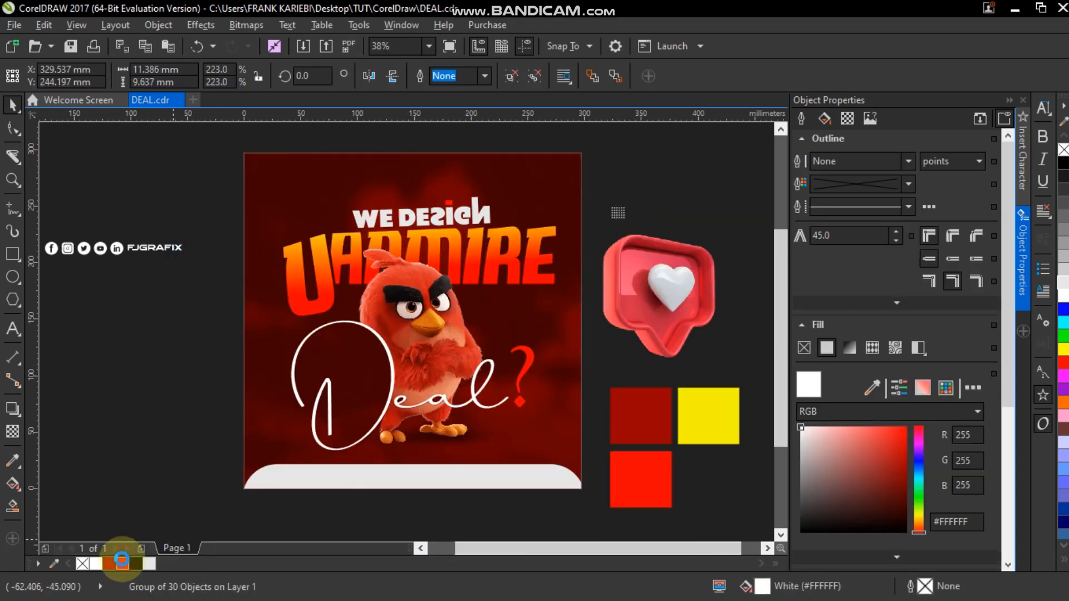
{"action": "left_click_drag", "start_coordinate": [615, 220], "coordinate": [495, 217]}
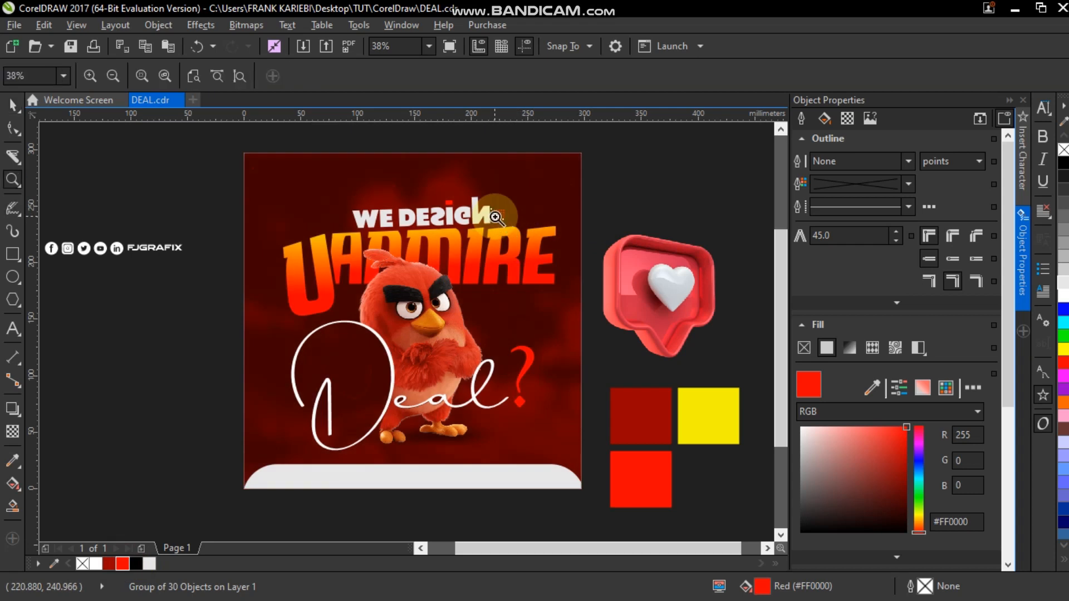
{"action": "scroll", "coordinate": [523, 195], "scroll_direction": "up", "scroll_amount": 5}
{"action": "left_click_drag", "start_coordinate": [398, 284], "coordinate": [406, 293]}
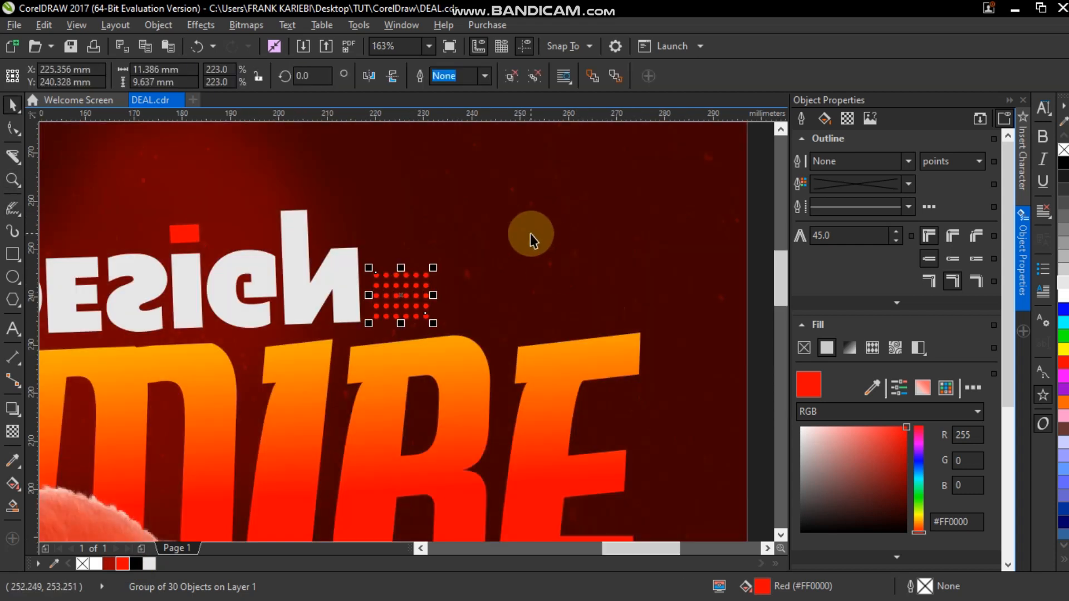
{"action": "key", "text": "z"}
{"action": "scroll", "coordinate": [530, 233], "scroll_direction": "down", "scroll_amount": 5}
{"action": "key", "text": "space"}
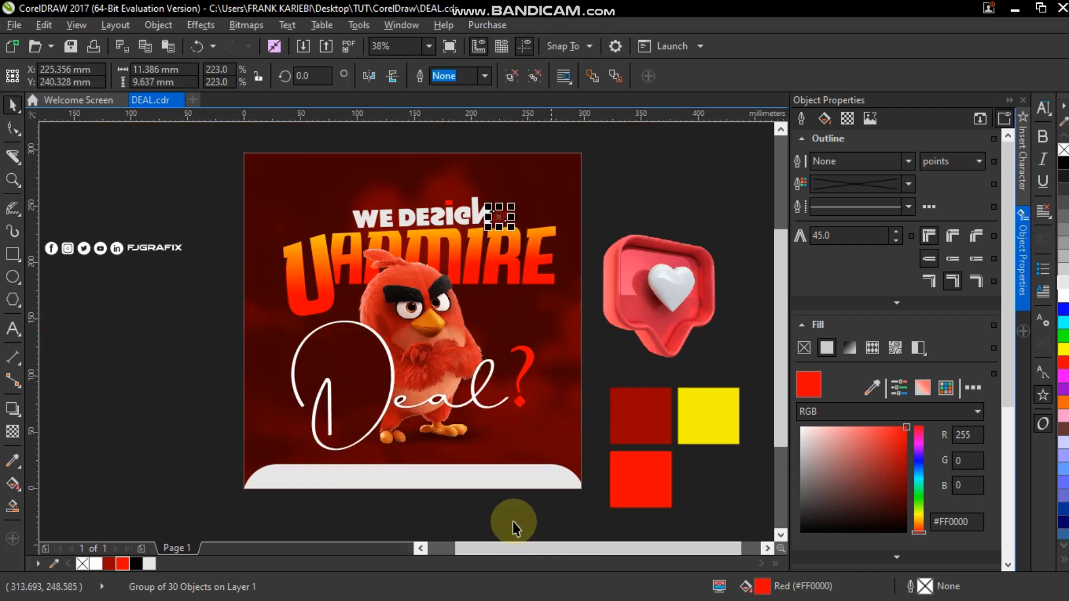
{"action": "left_click", "coordinate": [554, 510]}
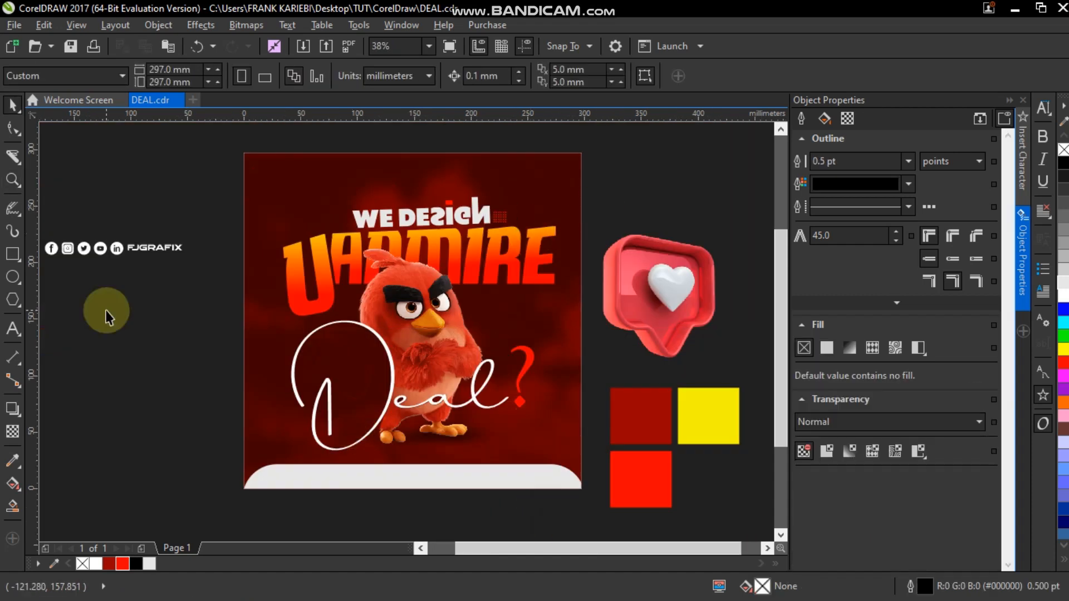
- Draw an ellipse on the empty canvas beside the design and set its width and height to 222 mm
{"action": "key", "text": "F7"}
{"action": "left_click_drag", "start_coordinate": [98, 327], "coordinate": [239, 451]}
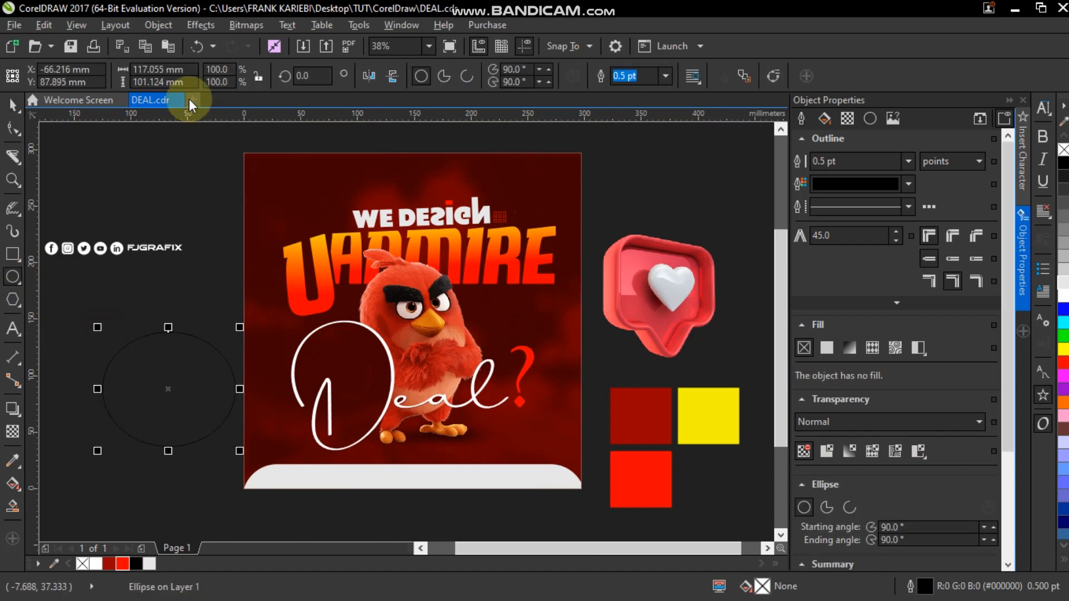
{"action": "left_click_drag", "start_coordinate": [195, 74], "coordinate": [94, 72]}
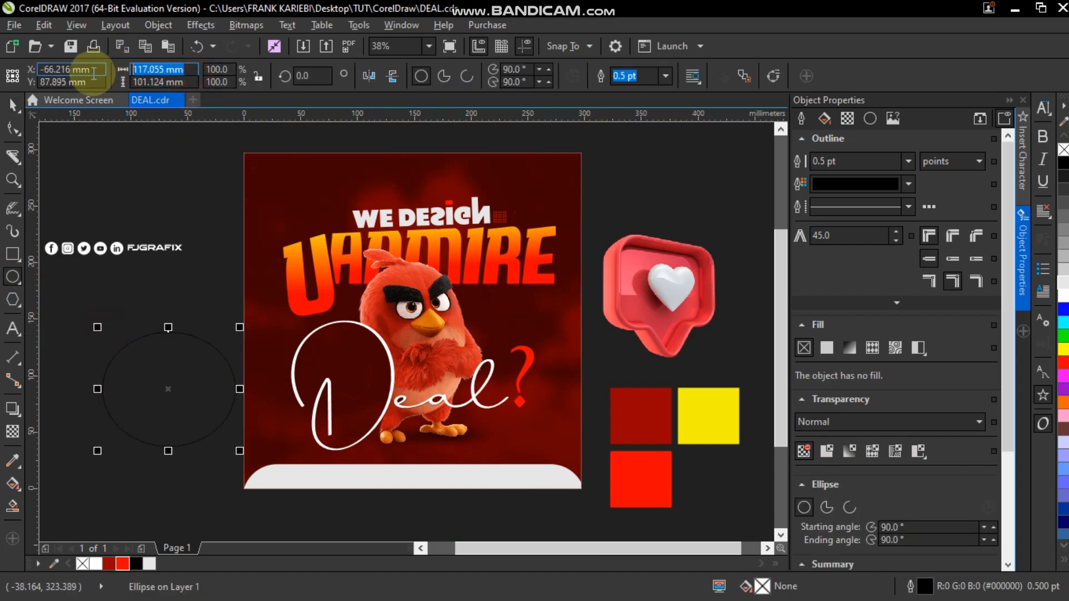
{"action": "type", "text": "222"}
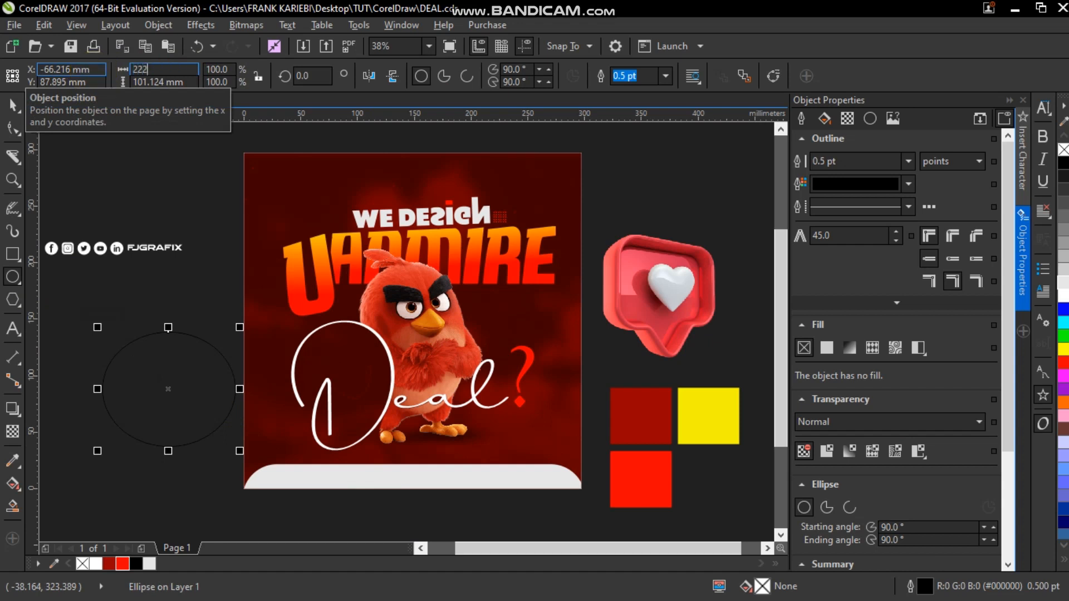
{"action": "key", "text": "Tab"}
{"action": "type", "text": "2"}
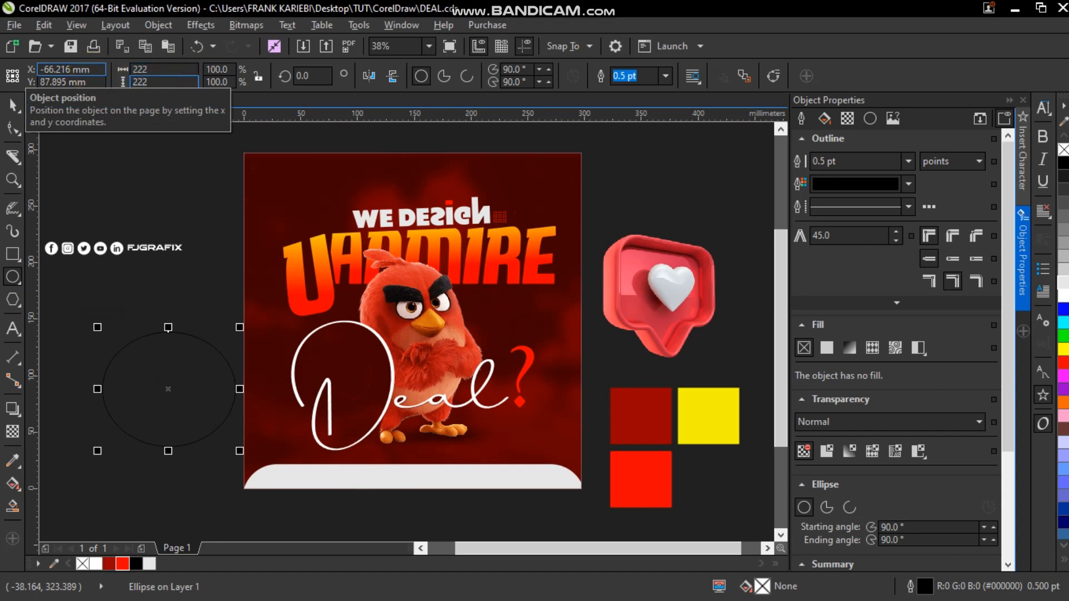
{"action": "type", "text": "22"}
{"action": "key", "text": "Return"}
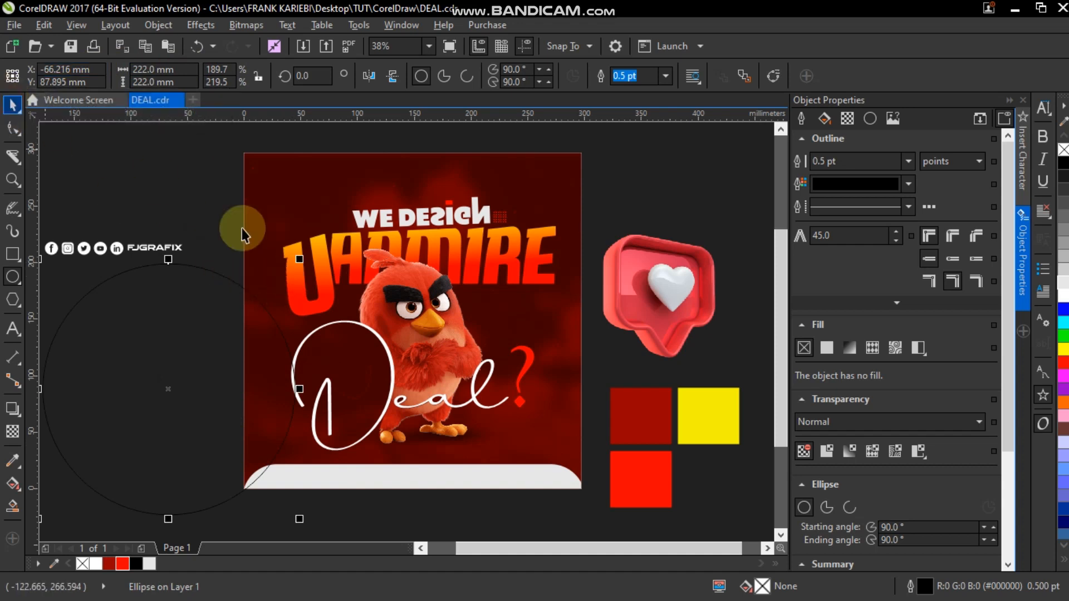
- Shrink the circle to about 163 mm, shift it away from the design, and add a concentric copy of about 141 mm
{"action": "left_click_drag", "start_coordinate": [299, 255], "coordinate": [264, 266]}
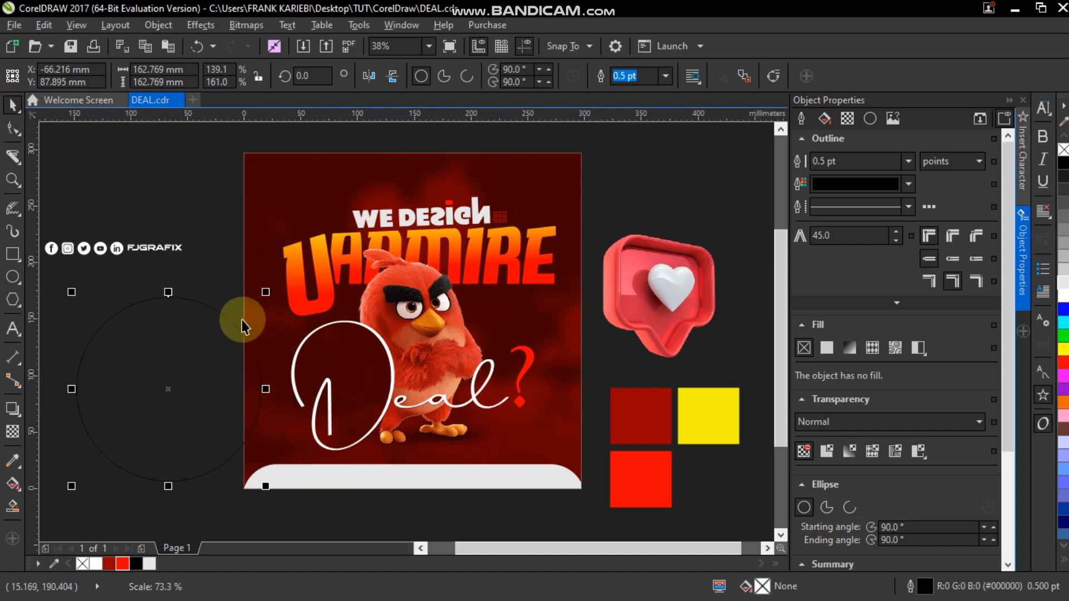
{"action": "scroll", "coordinate": [184, 341], "scroll_direction": "left", "scroll_amount": 2}
{"action": "left_click_drag", "start_coordinate": [219, 362], "coordinate": [179, 363]}
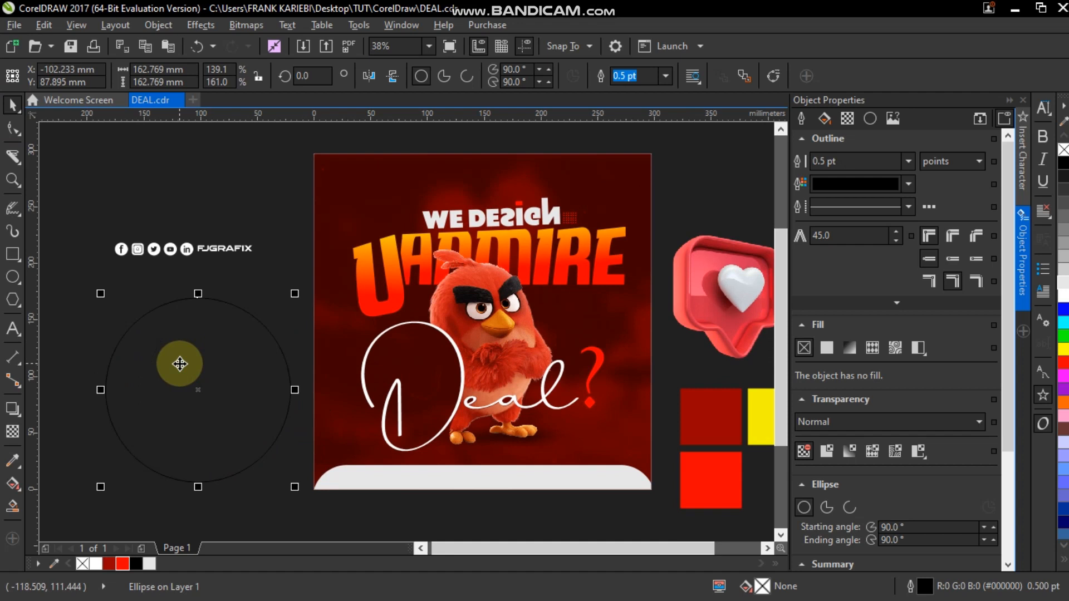
{"action": "left_click_drag", "start_coordinate": [295, 291], "coordinate": [282, 293]}
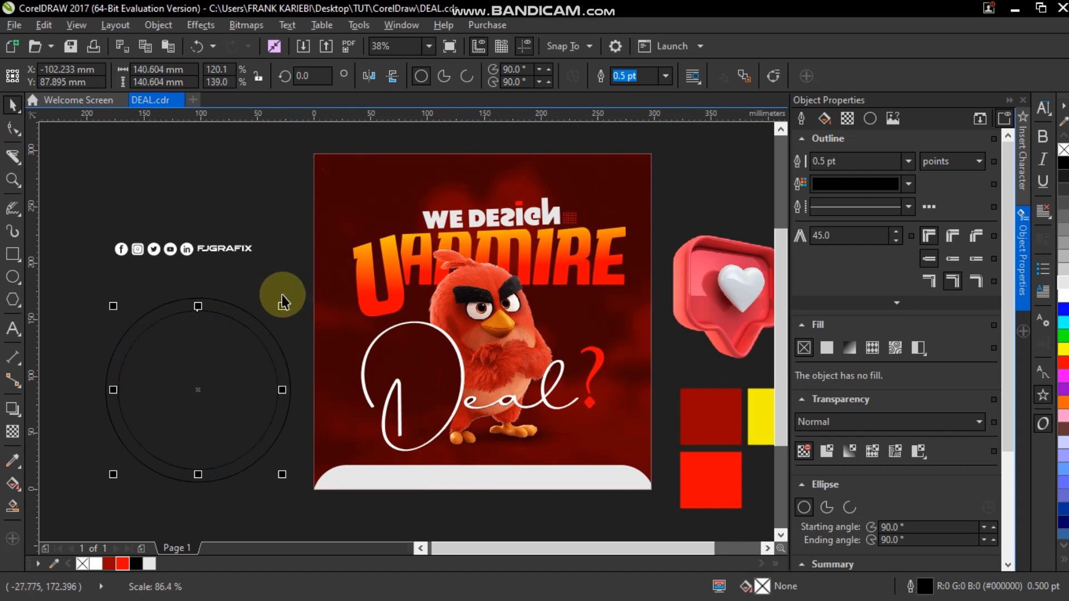
- Trim the larger circle with the smaller one to form a ring, and separate the leftover inner circle from it
{"action": "left_click", "coordinate": [243, 316], "text": "shift"}
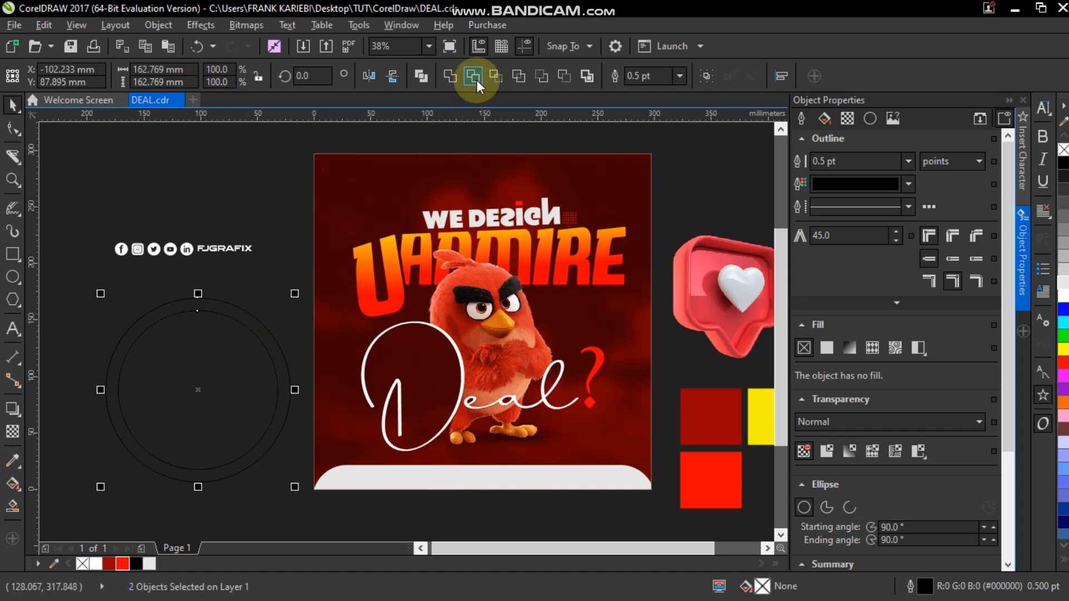
{"action": "left_click", "coordinate": [472, 78]}
{"action": "left_click", "coordinate": [247, 260]}
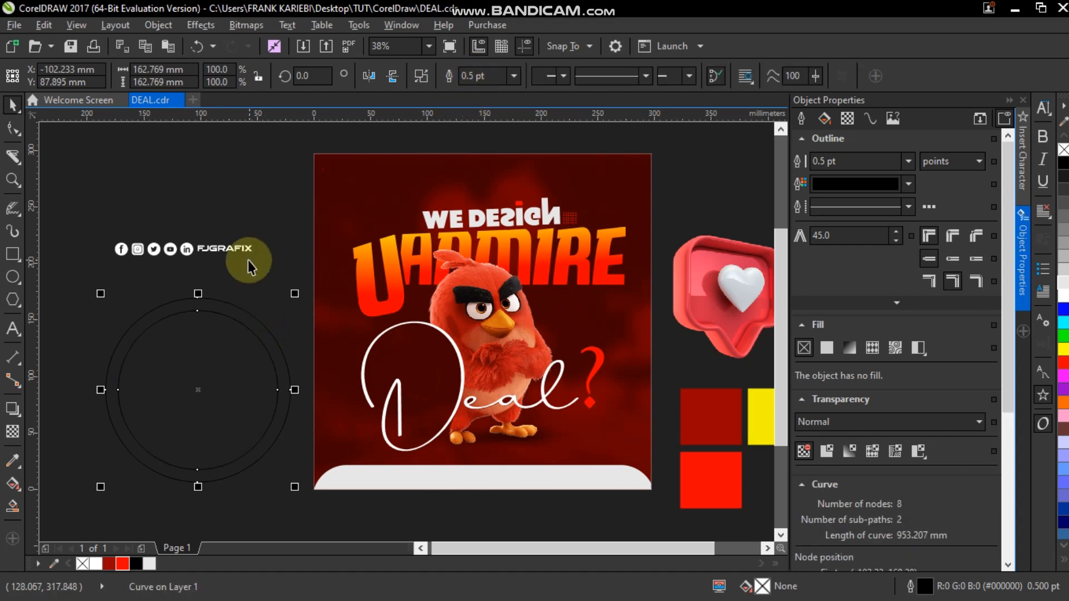
{"action": "left_click_drag", "start_coordinate": [216, 352], "coordinate": [210, 188]}
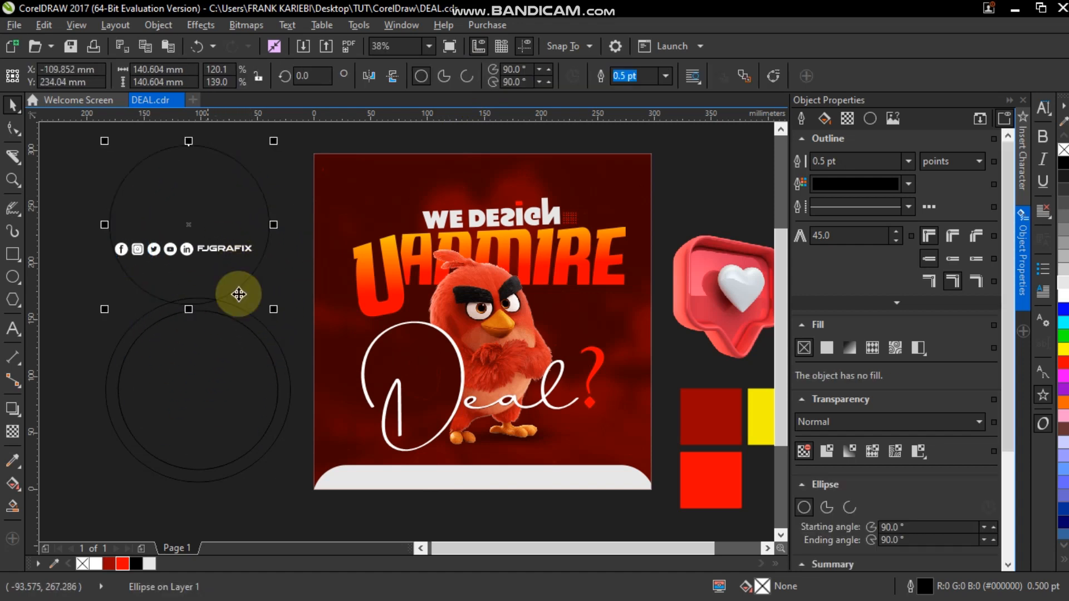
{"action": "left_click", "coordinate": [280, 350]}
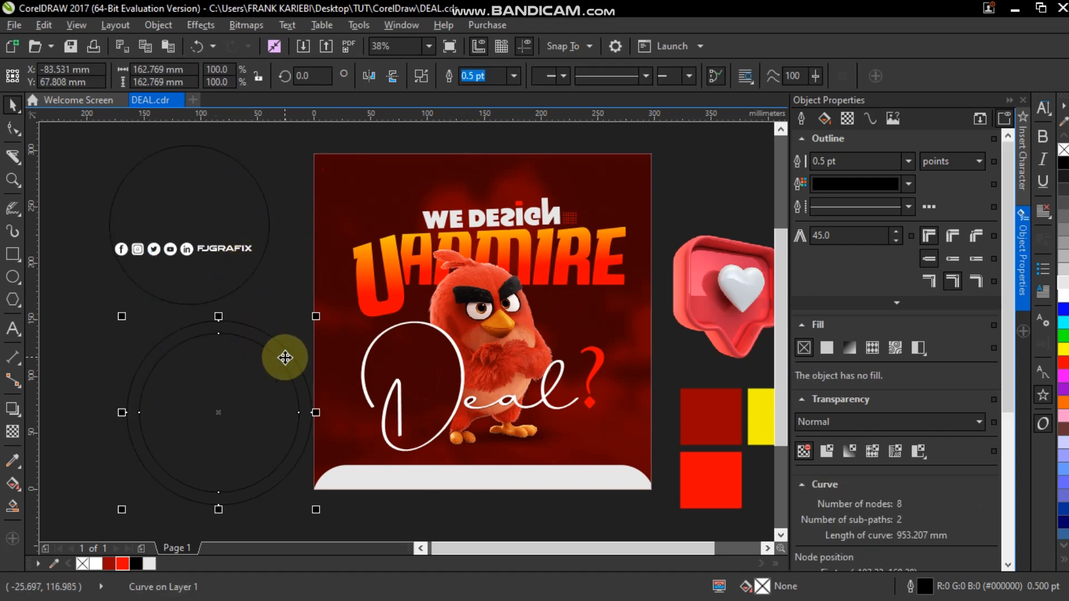
- Apply a diagonal linear fountain fill to the ring and set its lower end colour to the yellow swatch's #F5F500
{"action": "left_click", "coordinate": [12, 483]}
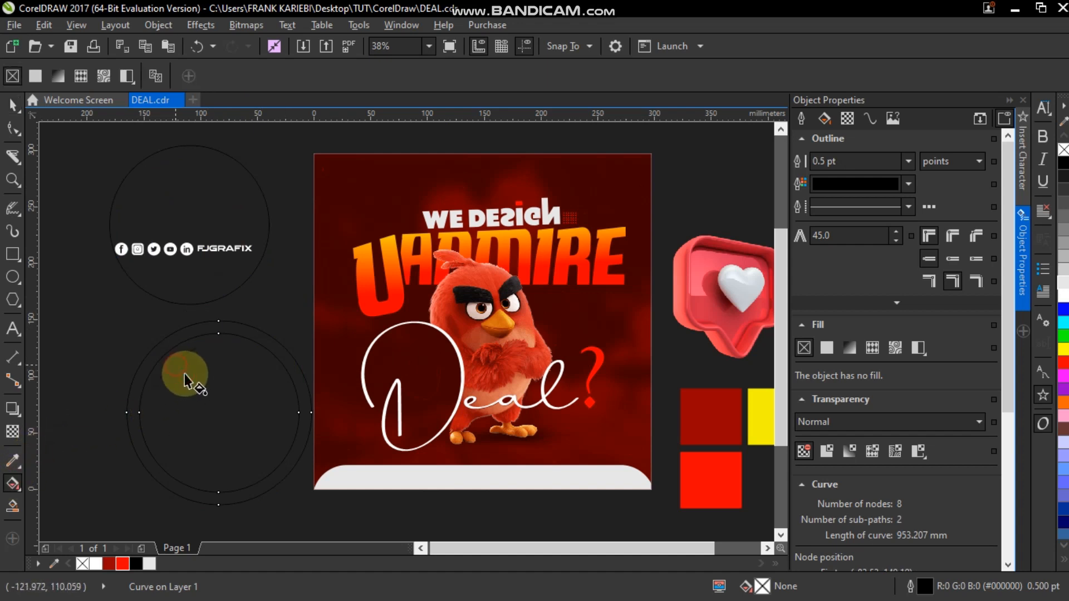
{"action": "left_click_drag", "start_coordinate": [275, 482], "coordinate": [282, 482]}
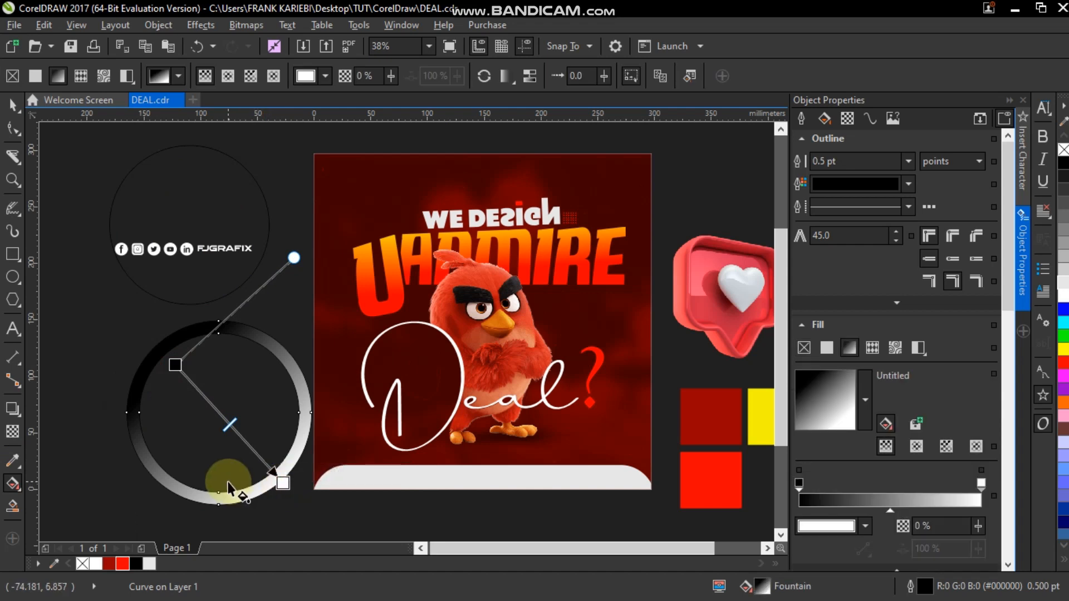
{"action": "left_click", "coordinate": [284, 485]}
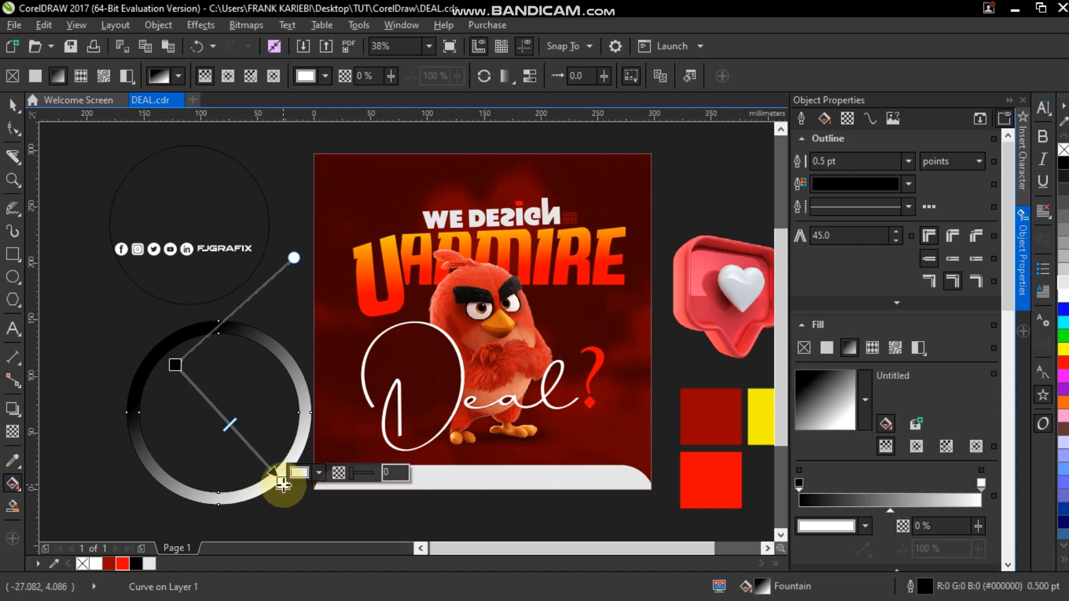
{"action": "left_click", "coordinate": [318, 473]}
{"action": "left_click", "coordinate": [352, 301]}
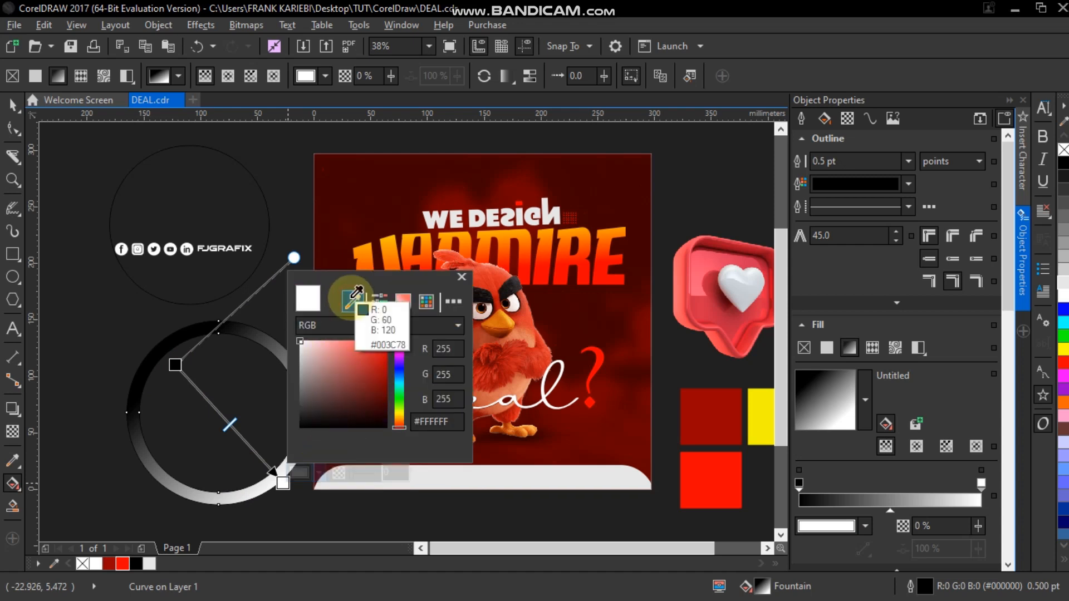
{"action": "left_click", "coordinate": [757, 406]}
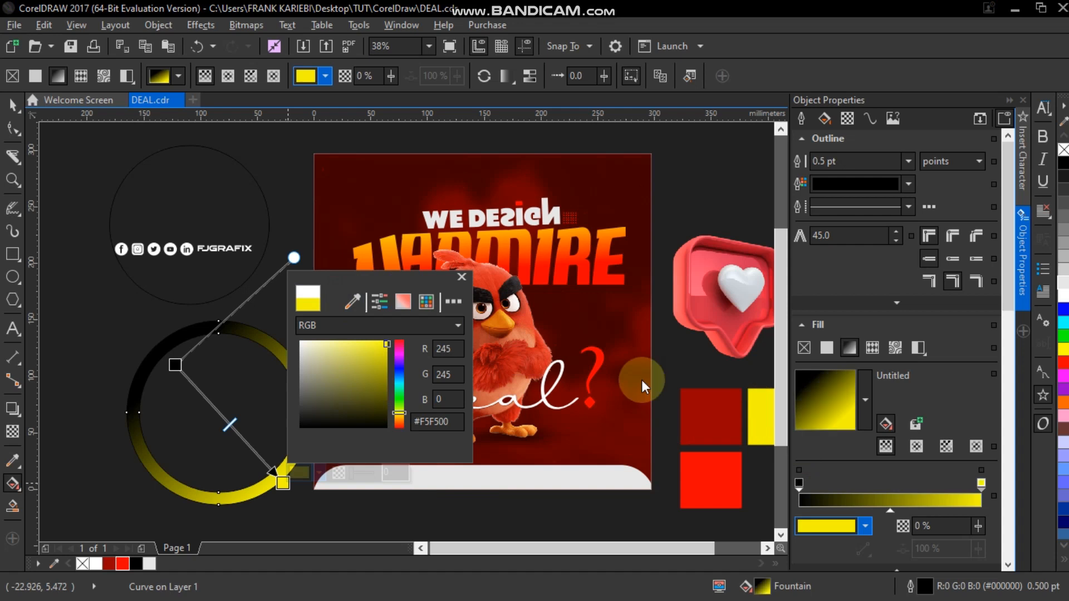
- Set the ring gradient's start colour to the swatch red #FF0000 and remove the ring's outline
{"action": "left_click", "coordinate": [174, 363]}
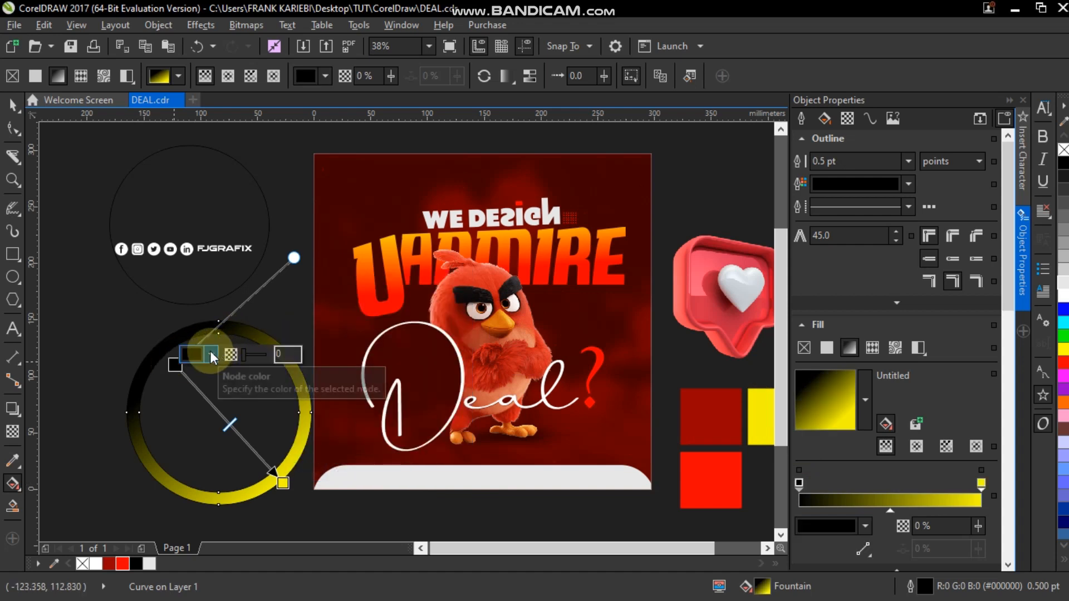
{"action": "left_click", "coordinate": [211, 354]}
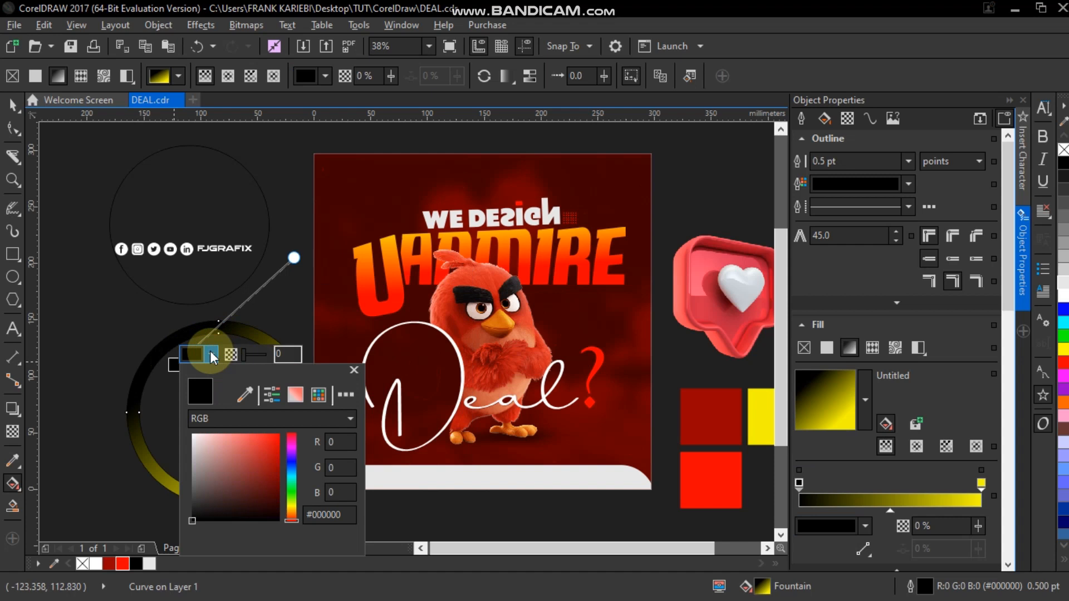
{"action": "left_click", "coordinate": [248, 392]}
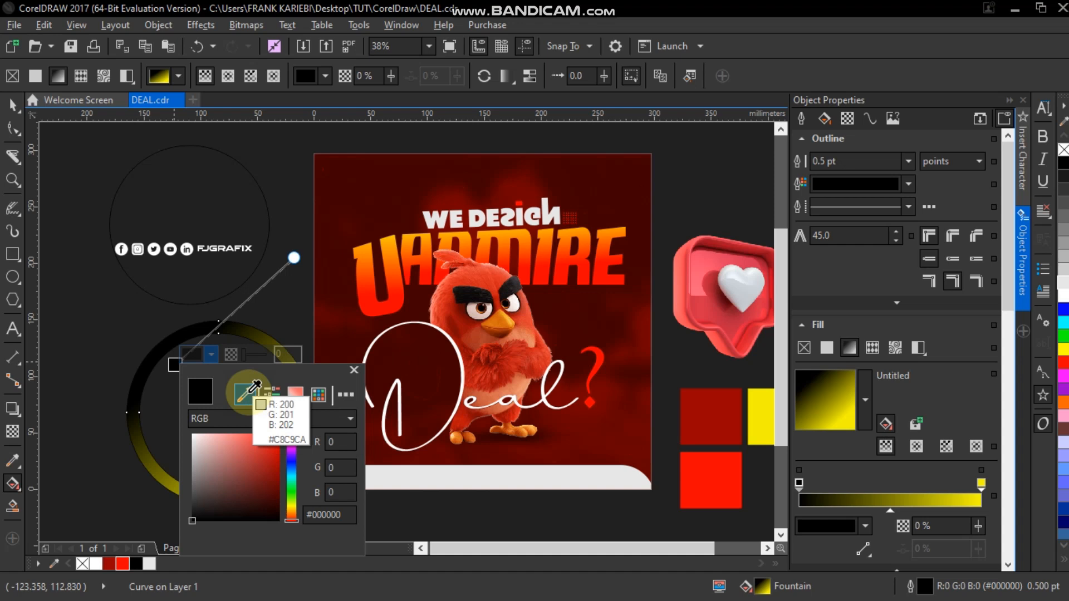
{"action": "left_click", "coordinate": [709, 483]}
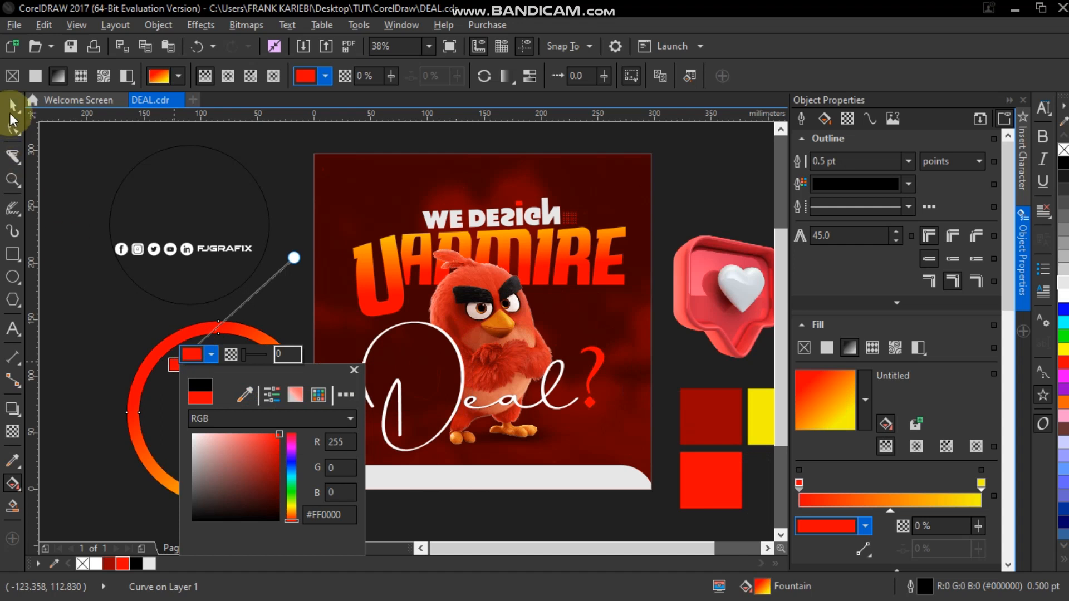
{"action": "left_click", "coordinate": [171, 364]}
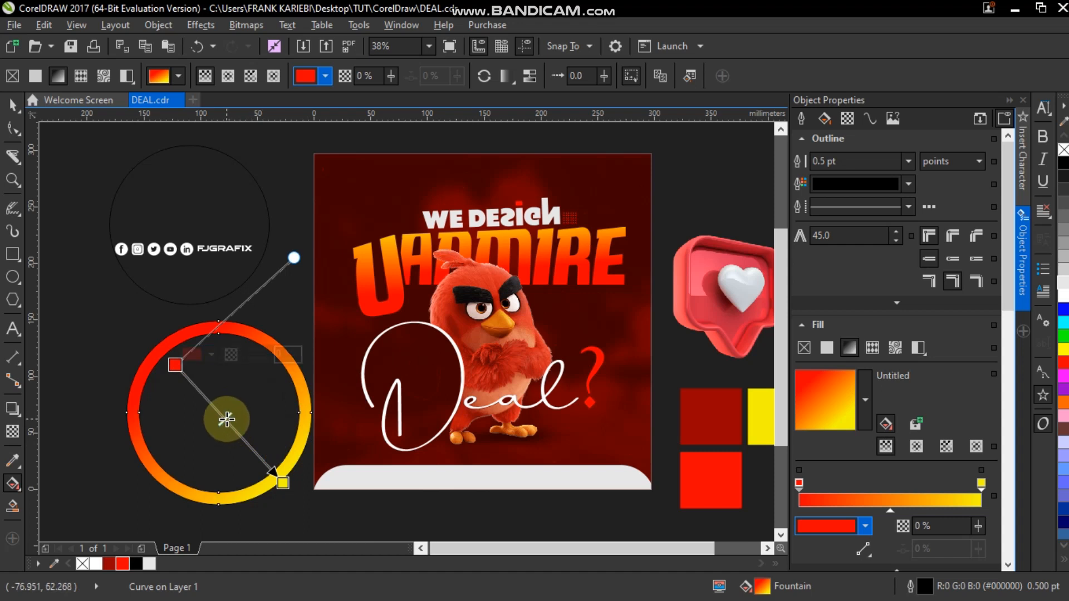
{"action": "key", "text": "space"}
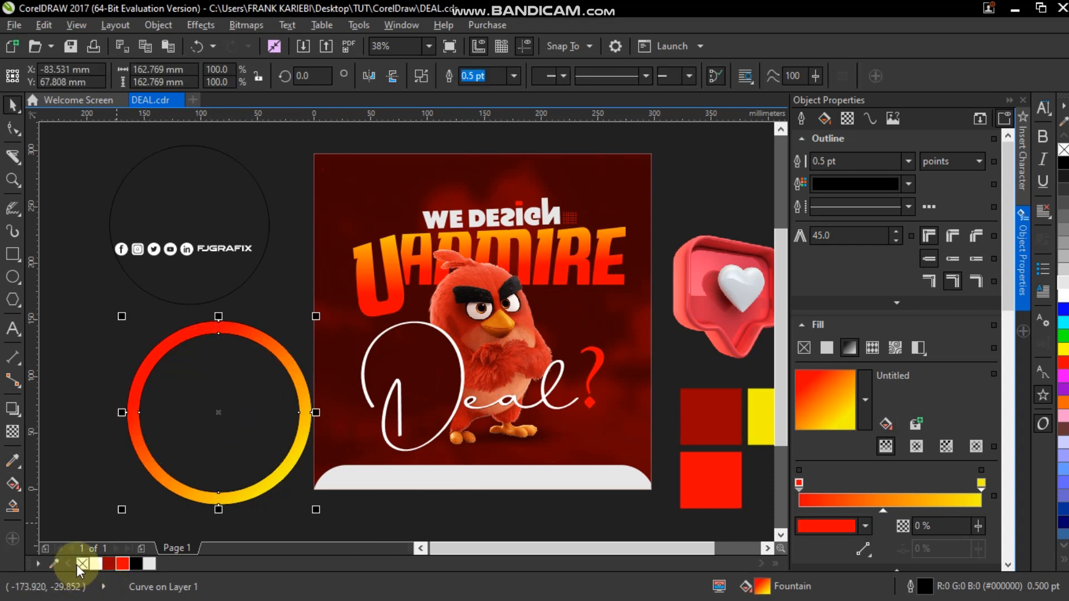
{"action": "right_click", "coordinate": [81, 564]}
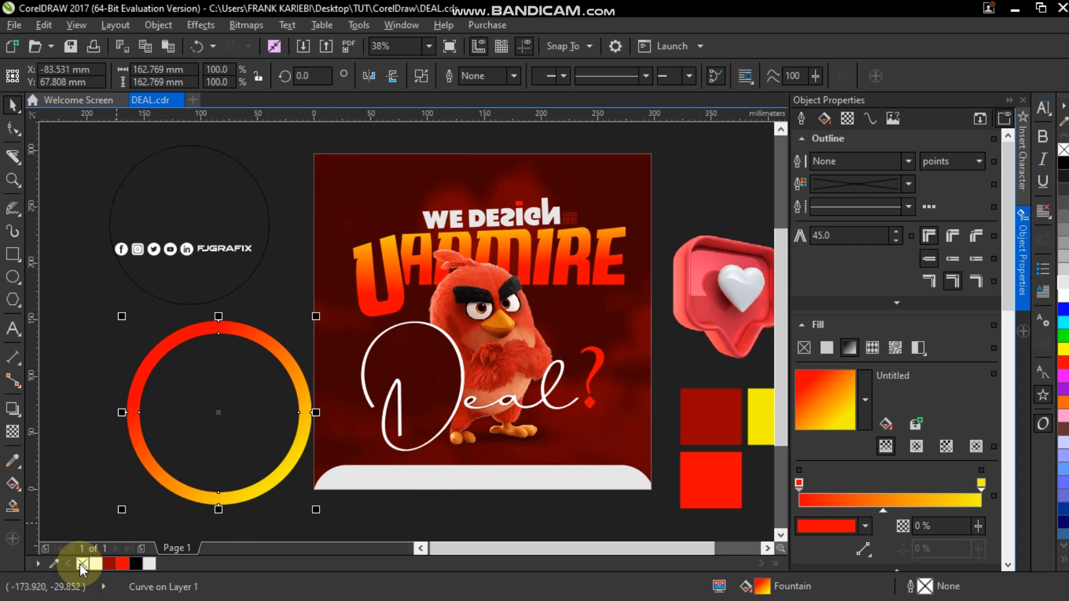
- Move the gradient ring over the design's lower-left corner so that it overlaps the light grey footer
{"action": "left_click_drag", "start_coordinate": [307, 375], "coordinate": [403, 448]}
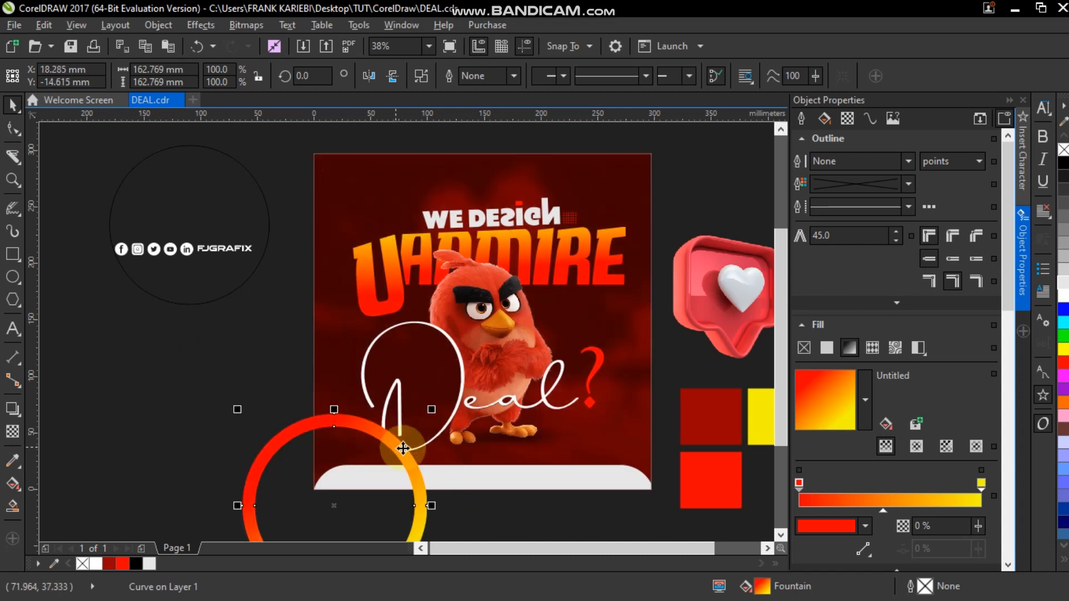
{"action": "scroll", "coordinate": [437, 459], "scroll_direction": "down", "scroll_amount": 3}
{"action": "key", "text": "z"}
{"action": "left_click_drag", "start_coordinate": [194, 234], "coordinate": [596, 465]}
{"action": "key", "text": "space"}
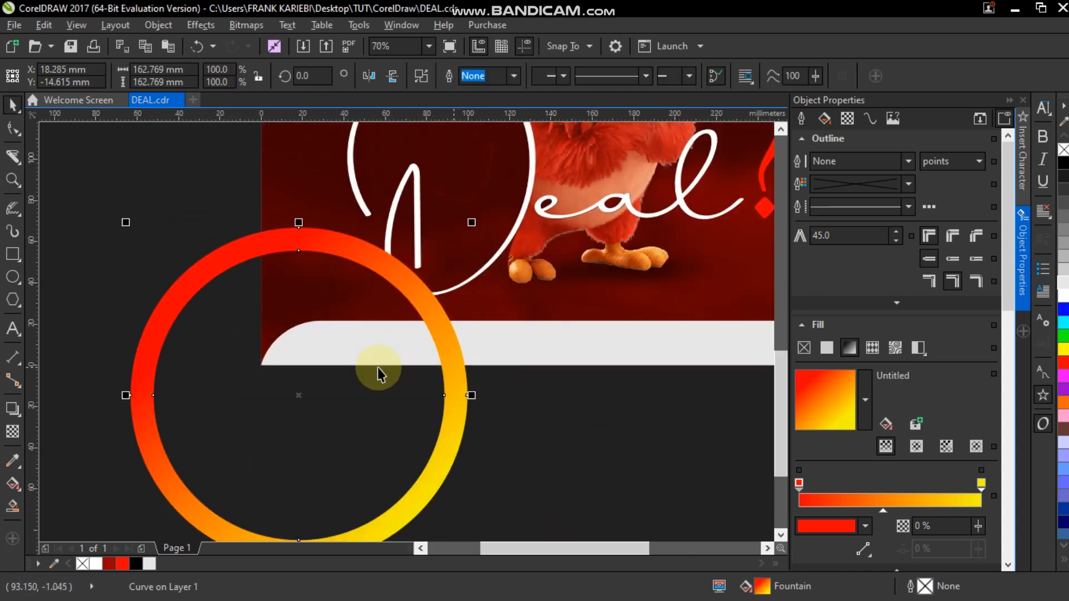
- Add a black Multiply drop shadow to the ring, cast down-left by about 6.4 and 3.3 mm, with 88 opacity and 15 feathering
{"action": "left_click", "coordinate": [16, 415]}
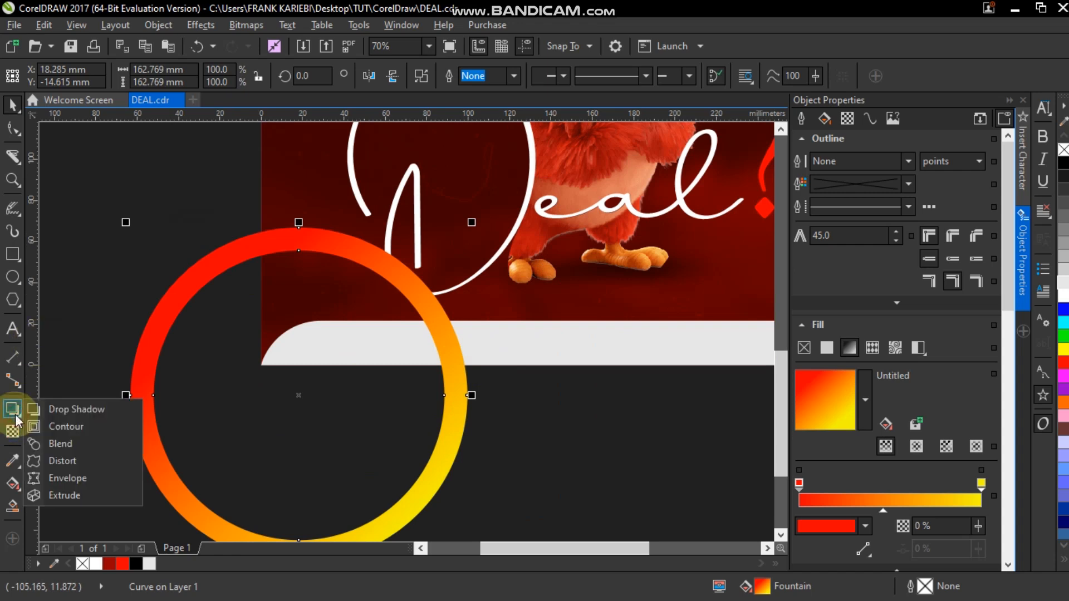
{"action": "left_click", "coordinate": [56, 408]}
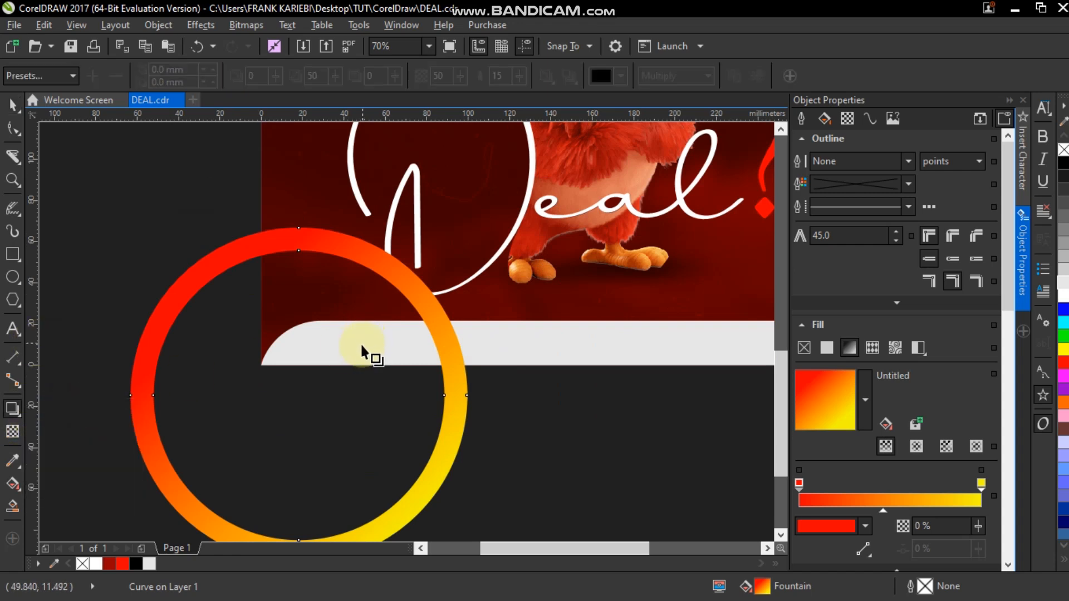
{"action": "left_click_drag", "start_coordinate": [405, 362], "coordinate": [252, 415]}
{"action": "key", "text": "ctrl+z"}
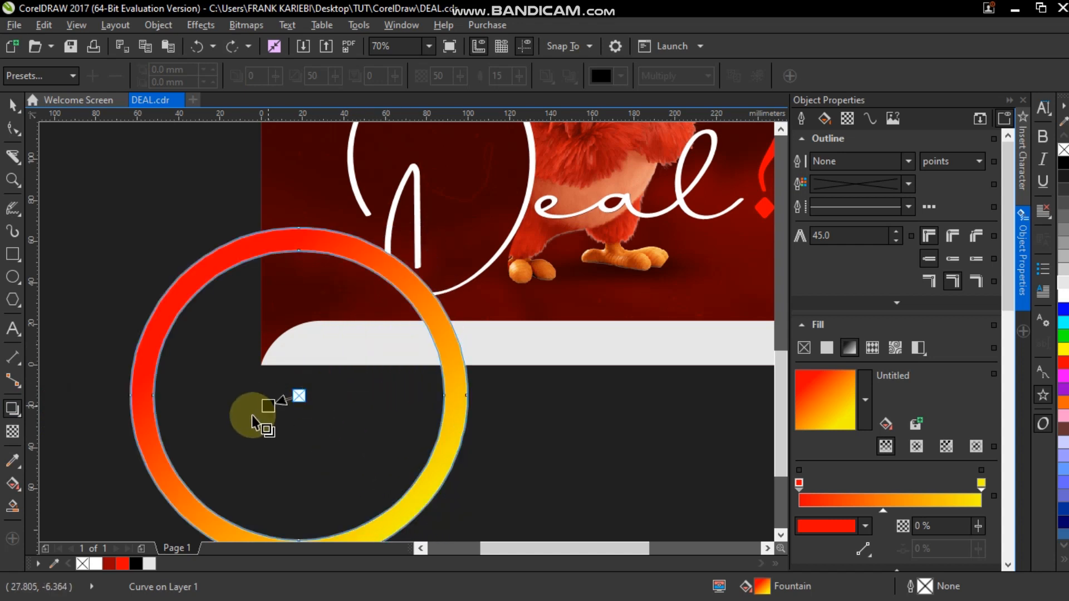
{"action": "left_click_drag", "start_coordinate": [124, 496], "coordinate": [112, 494]}
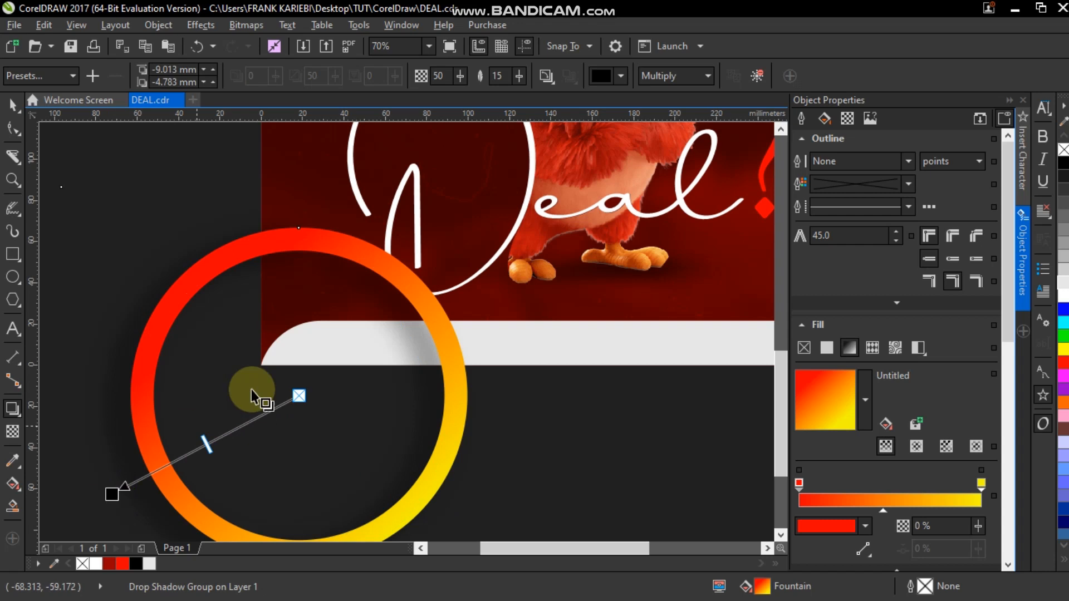
{"action": "left_click_drag", "start_coordinate": [208, 446], "coordinate": [118, 488]}
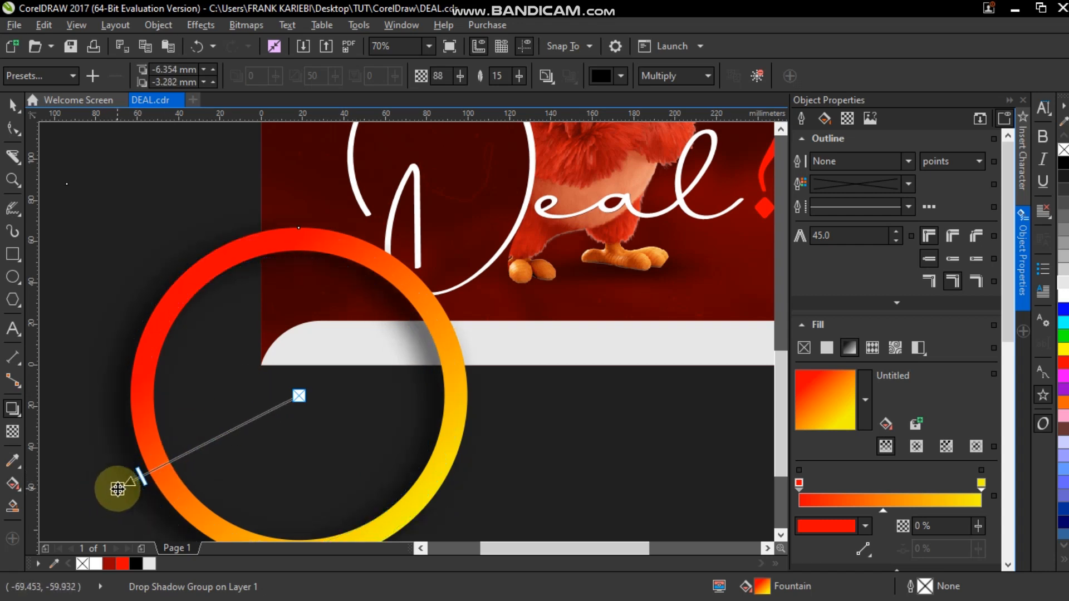
- PowerClip the shadowed ring inside the dark red background square
{"action": "key", "text": "space"}
{"action": "right_click", "coordinate": [437, 333]}
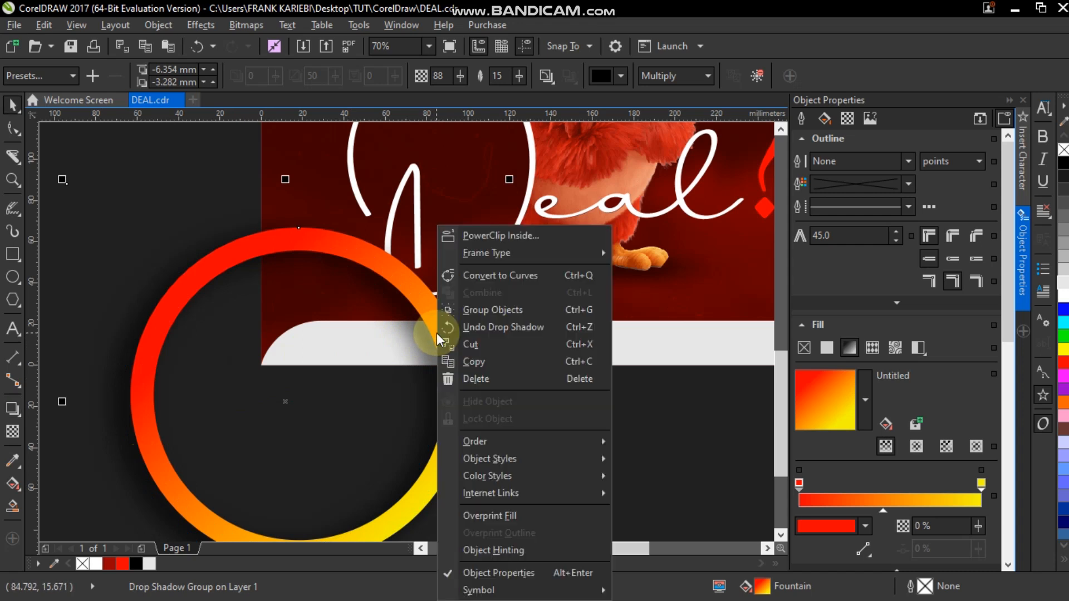
{"action": "left_click", "coordinate": [554, 234]}
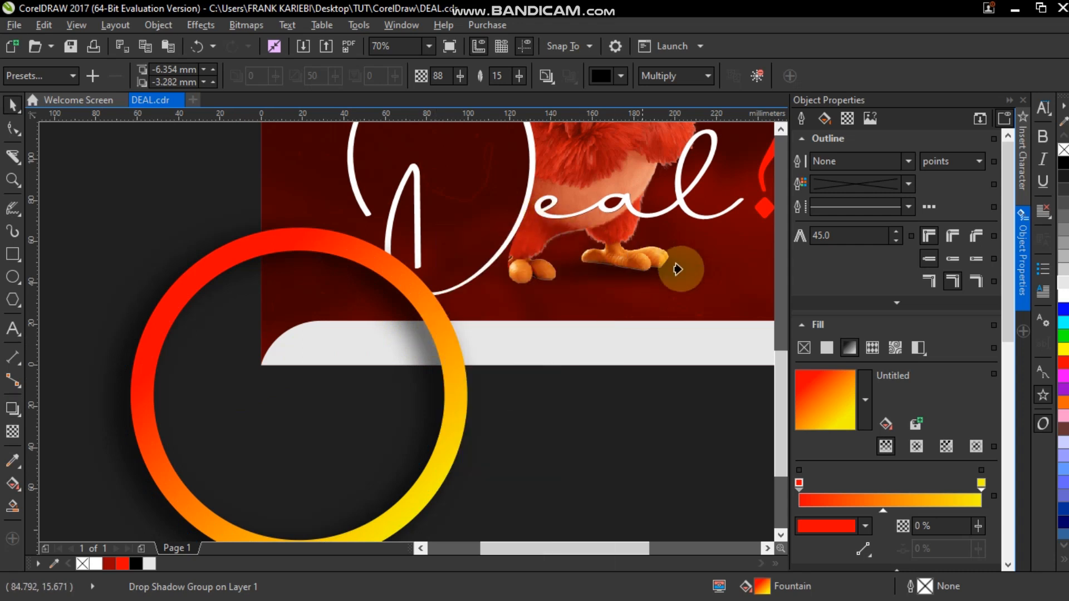
{"action": "left_click", "coordinate": [728, 337]}
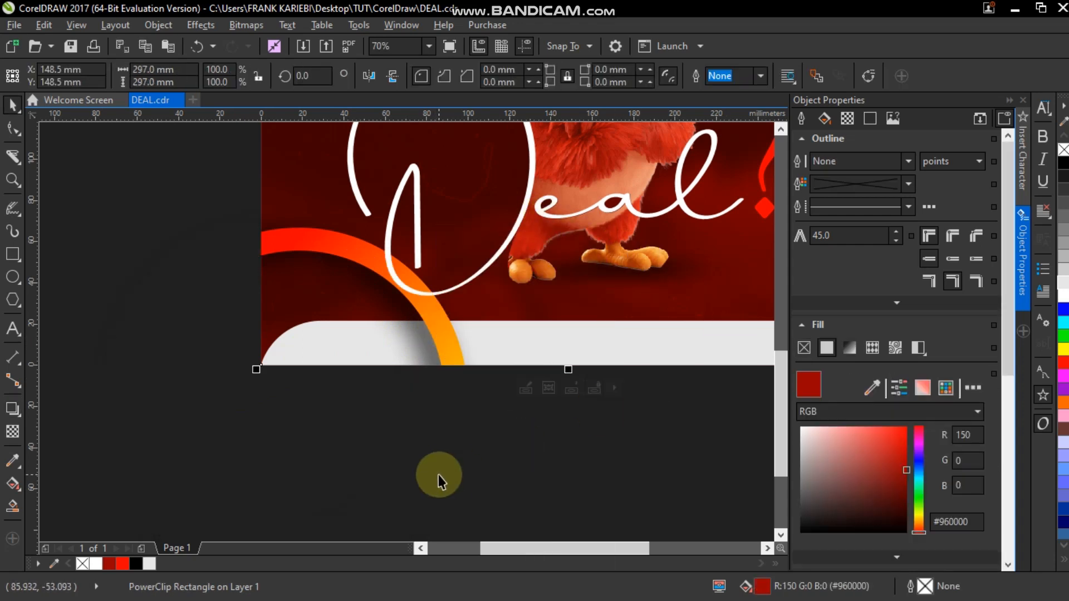
{"action": "key", "text": "z"}
{"action": "left_click", "coordinate": [437, 475], "text": "shift"}
{"action": "left_click", "coordinate": [440, 476], "text": "shift"}
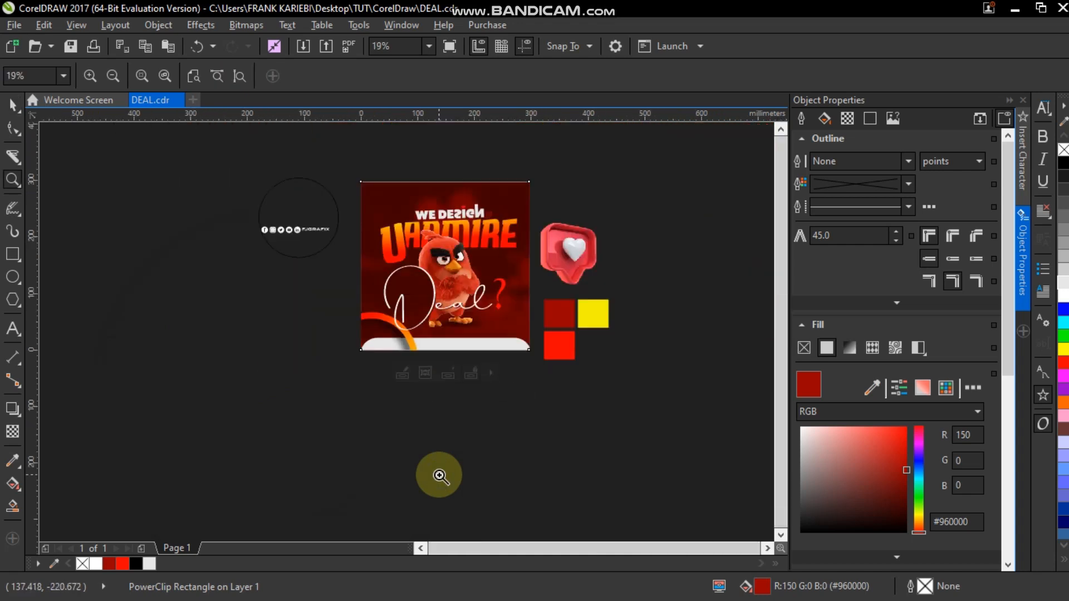
- Open the dark red background square's PowerClip contents, duplicate the gradient ring and move the copy to the design's upper part
{"action": "left_click_drag", "start_coordinate": [330, 160], "coordinate": [553, 370]}
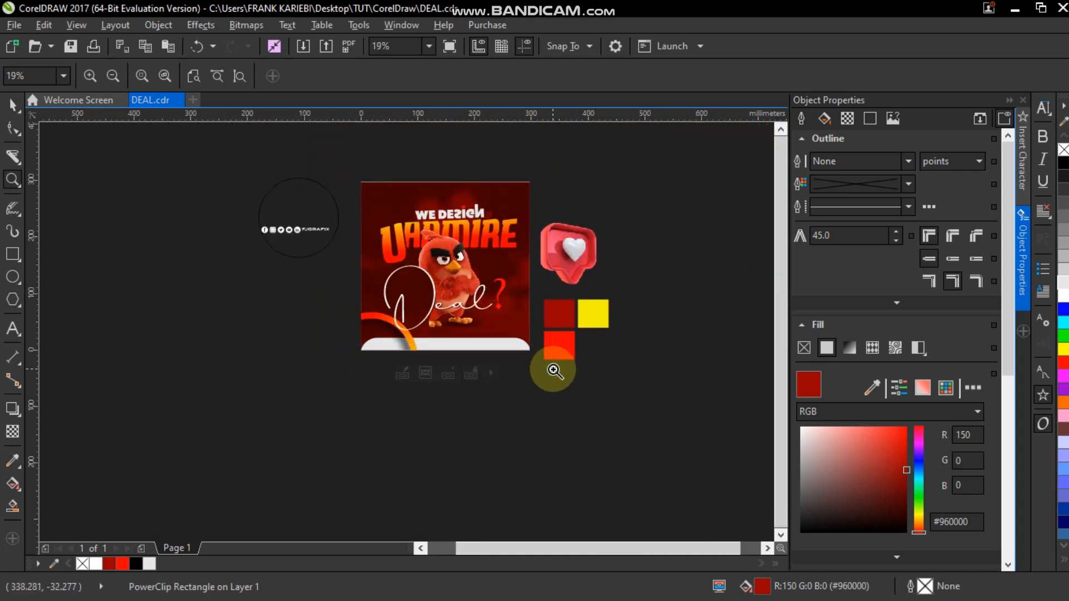
{"action": "key", "text": "space"}
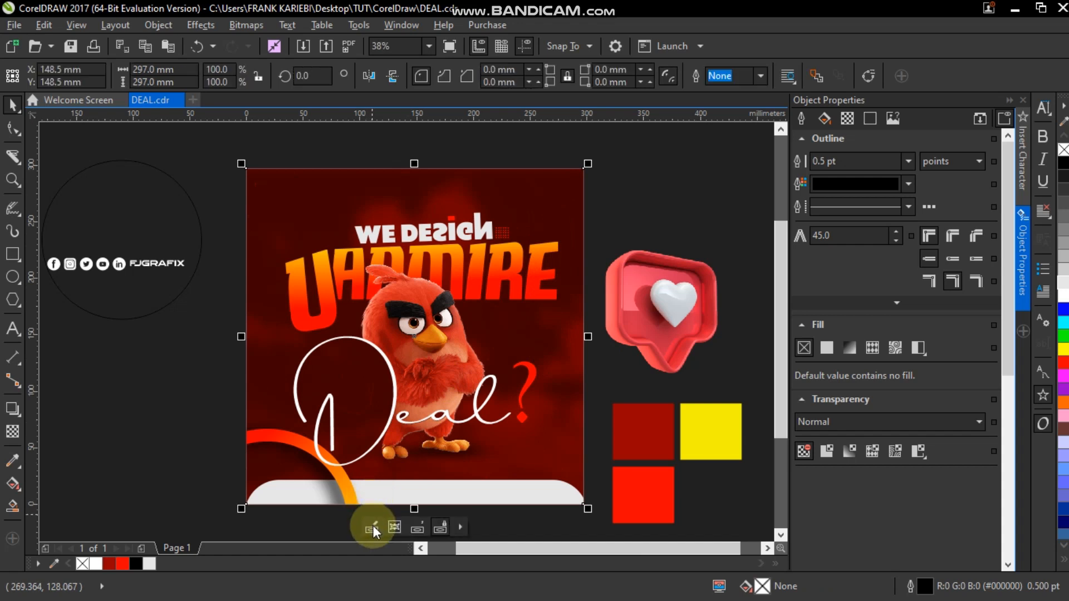
{"action": "left_click", "coordinate": [372, 528]}
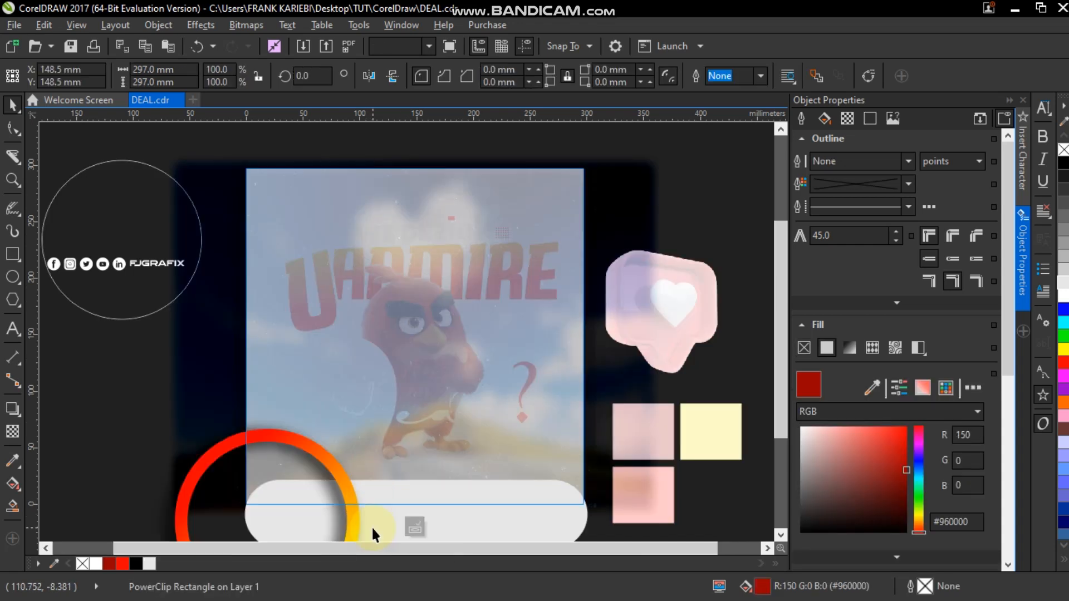
{"action": "left_click", "coordinate": [302, 442]}
{"action": "left_click", "coordinate": [302, 446]}
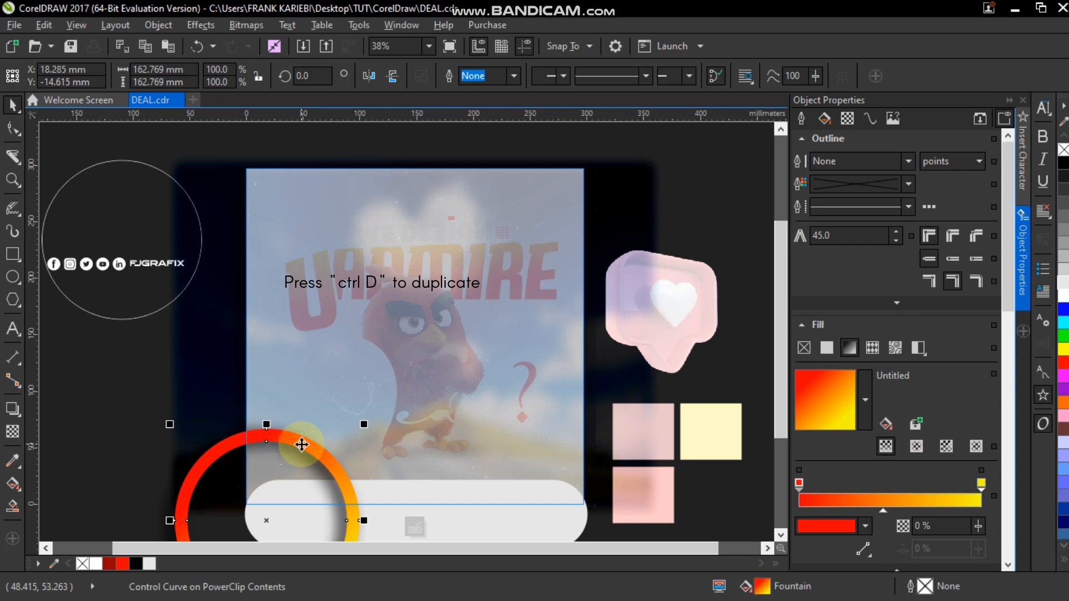
{"action": "key", "text": "ctrl+d"}
{"action": "left_click_drag", "start_coordinate": [302, 439], "coordinate": [486, 189]}
{"action": "scroll", "coordinate": [496, 369], "scroll_direction": "up", "scroll_amount": 2}
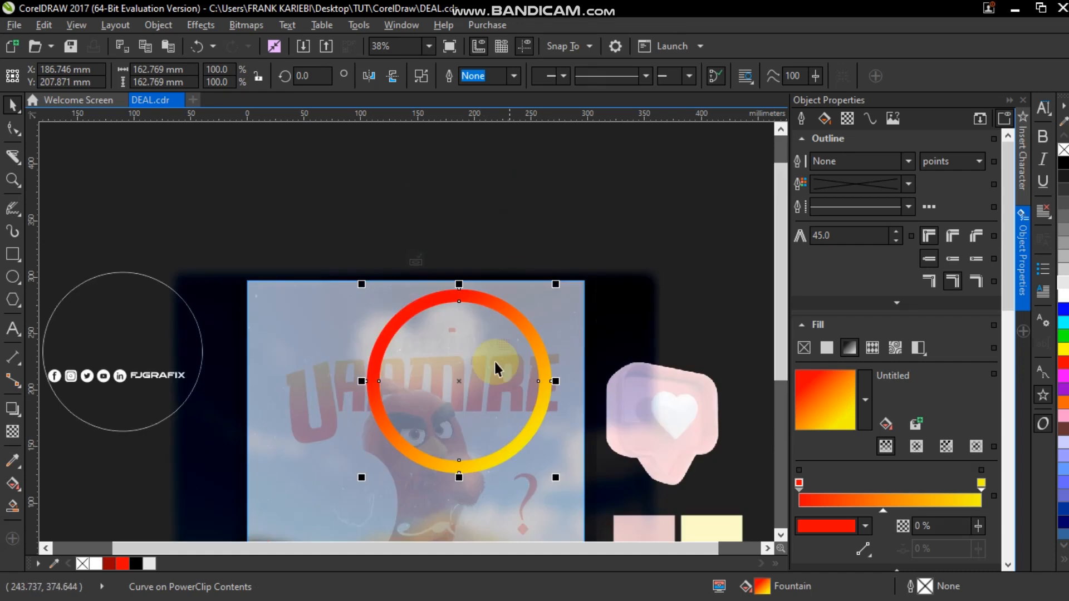
- Rotate the duplicated ring about 90 degrees and move it over the background square's top edge
{"action": "left_click_drag", "start_coordinate": [453, 377], "coordinate": [433, 243]}
{"action": "left_click", "coordinate": [432, 243]}
{"action": "left_click_drag", "start_coordinate": [528, 323], "coordinate": [645, 239]}
{"action": "left_click_drag", "start_coordinate": [534, 341], "coordinate": [522, 212]}
{"action": "left_click", "coordinate": [518, 194]}
- Send the ring copy to the back of the layer, raise it slightly over the top edge and finish editing the PowerClip
{"action": "right_click", "coordinate": [517, 195]}
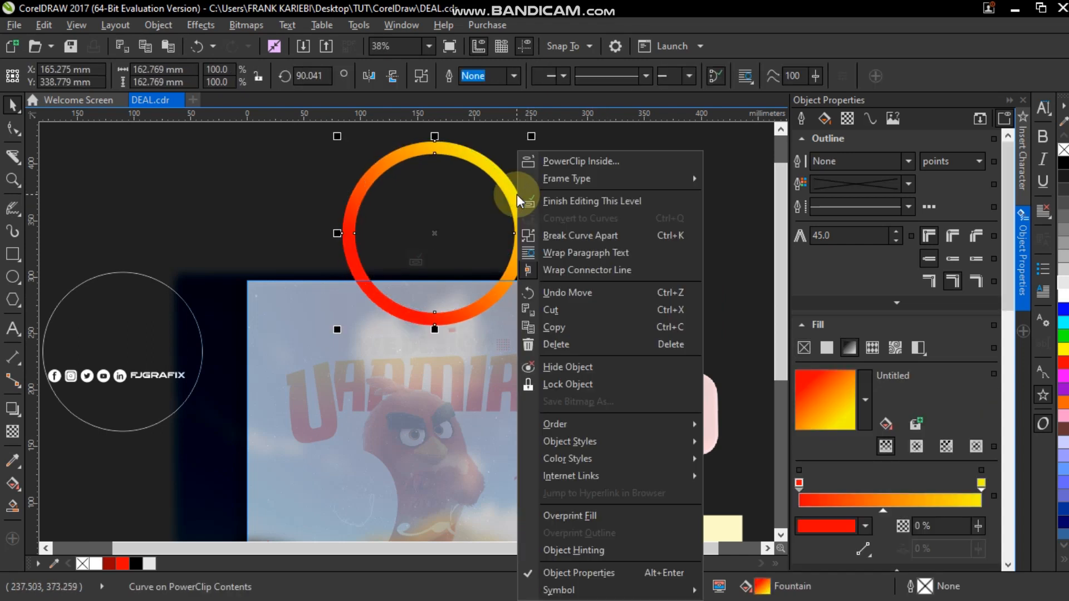
{"action": "mouse_move", "coordinate": [616, 424]}
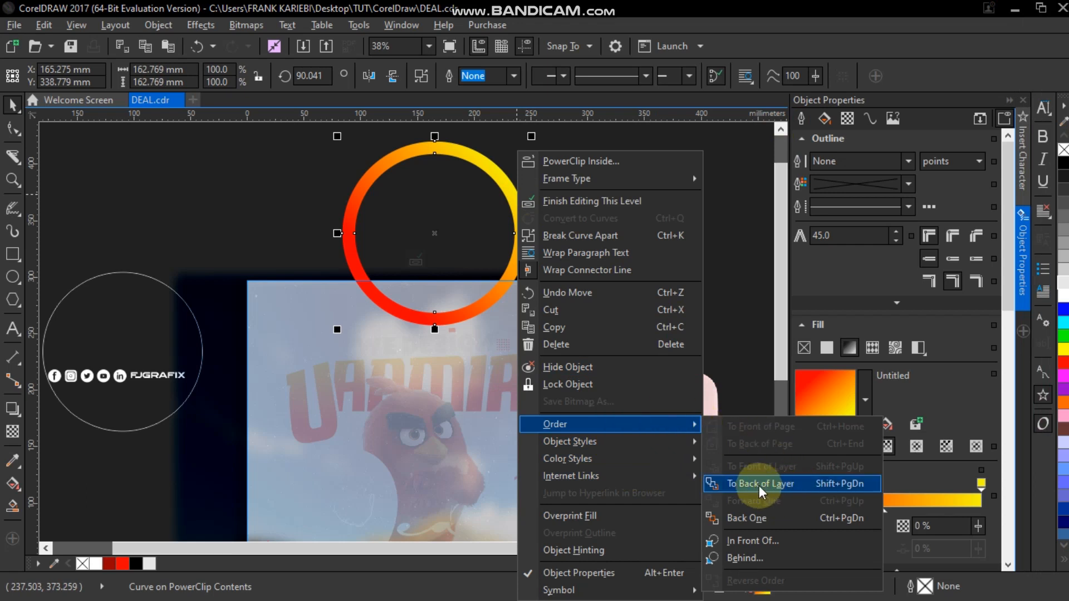
{"action": "left_click", "coordinate": [773, 484]}
{"action": "mouse_move", "coordinate": [521, 213]}
{"action": "left_mouse_down"}
{"action": "mouse_move", "coordinate": [522, 136]}
{"action": "mouse_move", "coordinate": [525, 208]}
{"action": "left_mouse_up"}
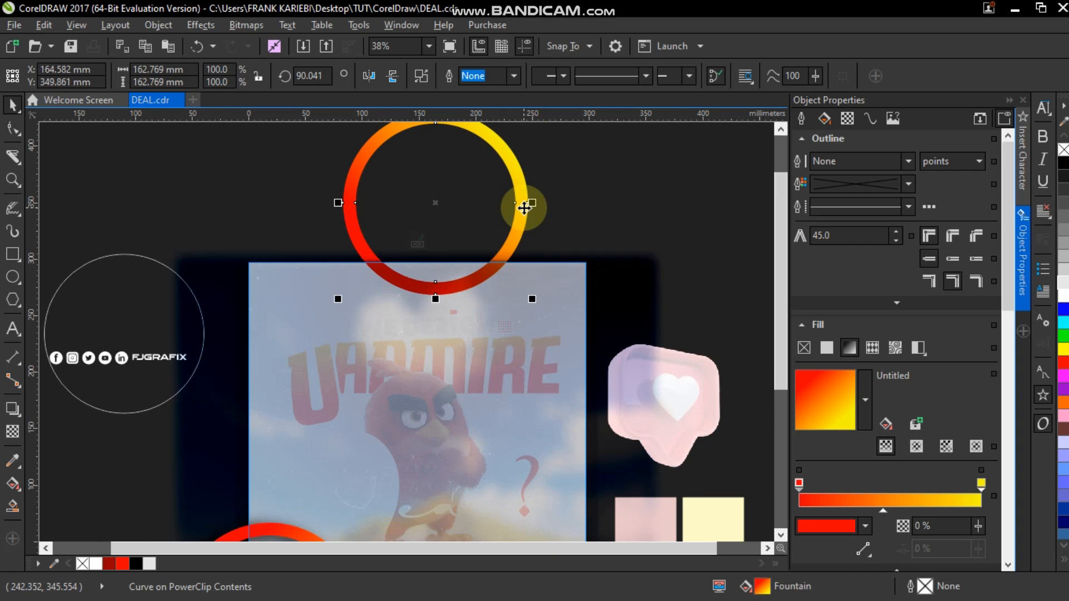
{"action": "scroll", "coordinate": [471, 281], "scroll_direction": "down", "scroll_amount": 5}
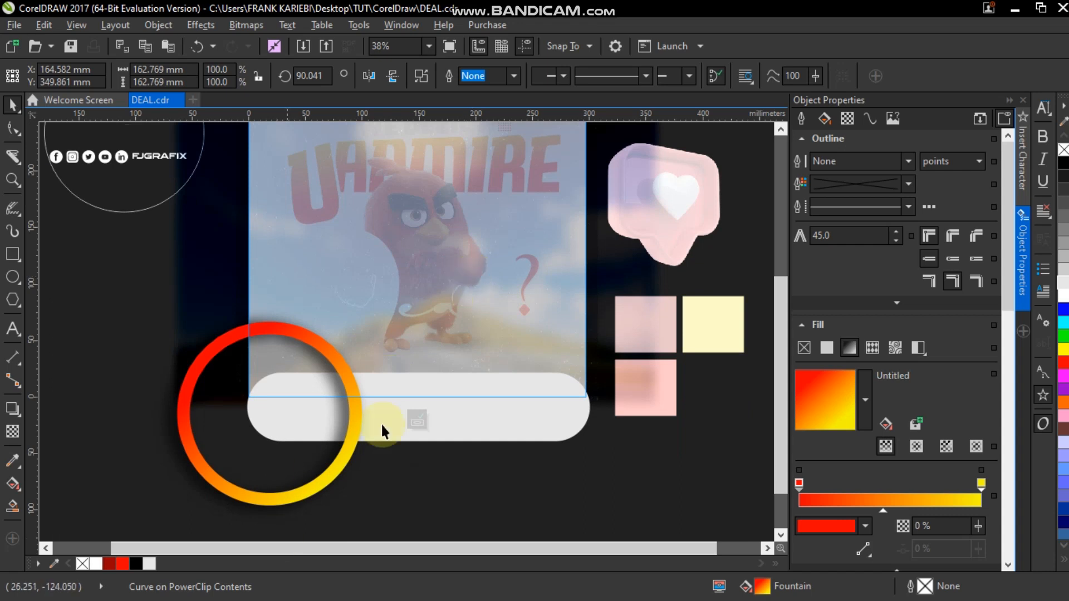
{"action": "left_click", "coordinate": [416, 422]}
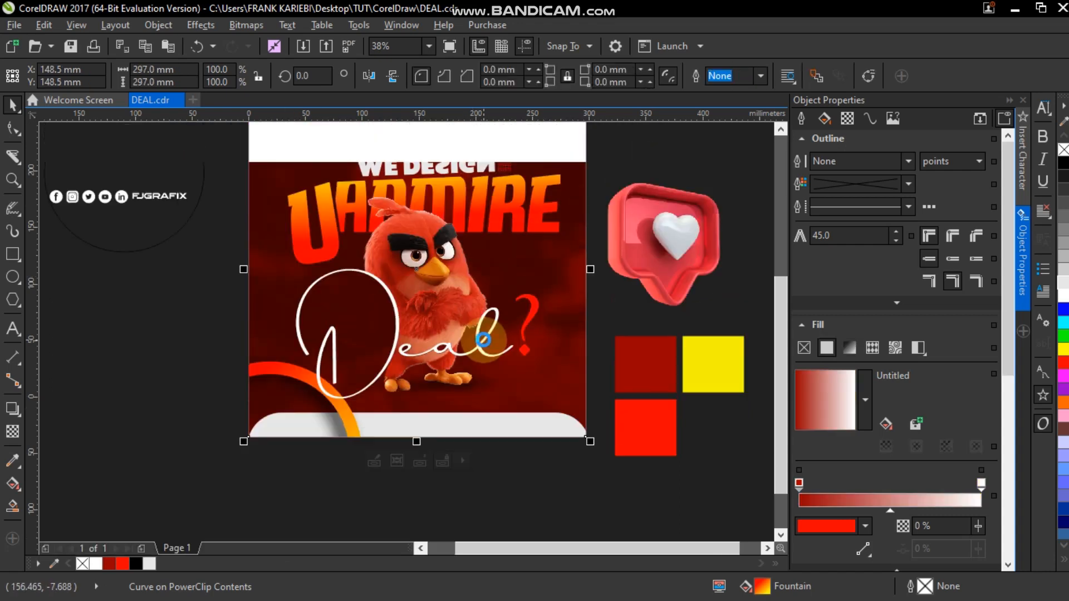
- Shrink the heart speech-bubble icon to about 30 by 33 mm and place it below the question mark
{"action": "left_click", "coordinate": [659, 310]}
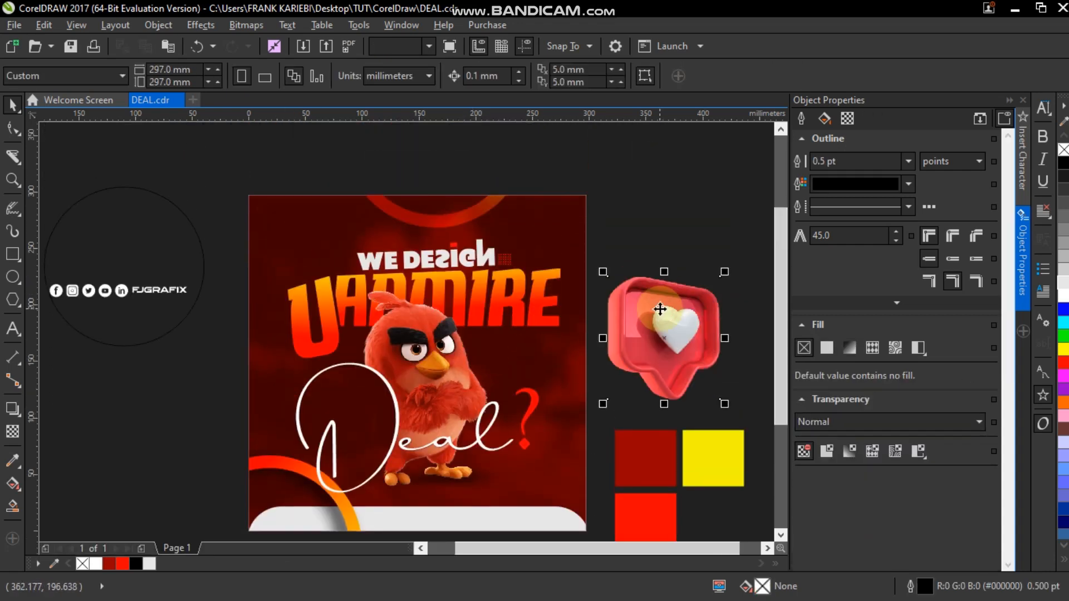
{"action": "left_click_drag", "start_coordinate": [719, 268], "coordinate": [535, 474]}
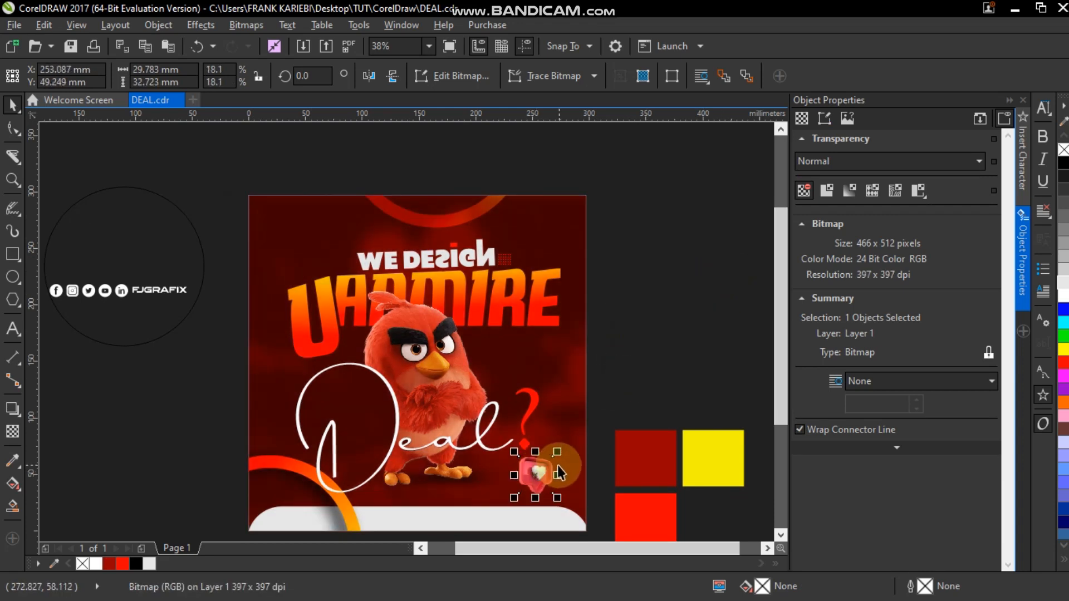
{"action": "scroll", "coordinate": [544, 467], "scroll_direction": "down", "scroll_amount": 2}
{"action": "key", "text": "z"}
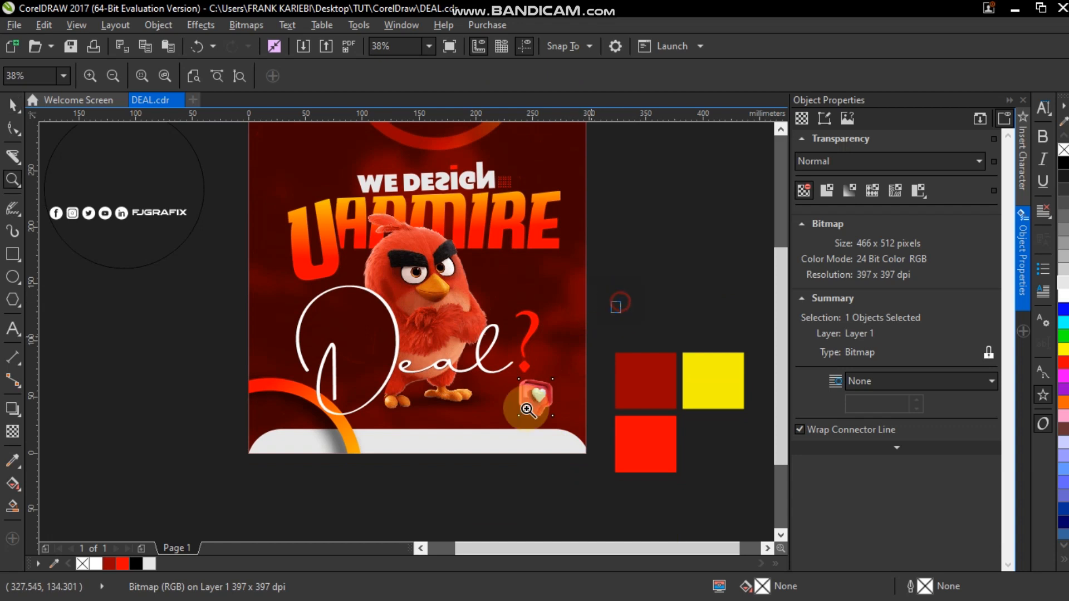
{"action": "left_click", "coordinate": [401, 489]}
{"action": "key", "text": "space"}
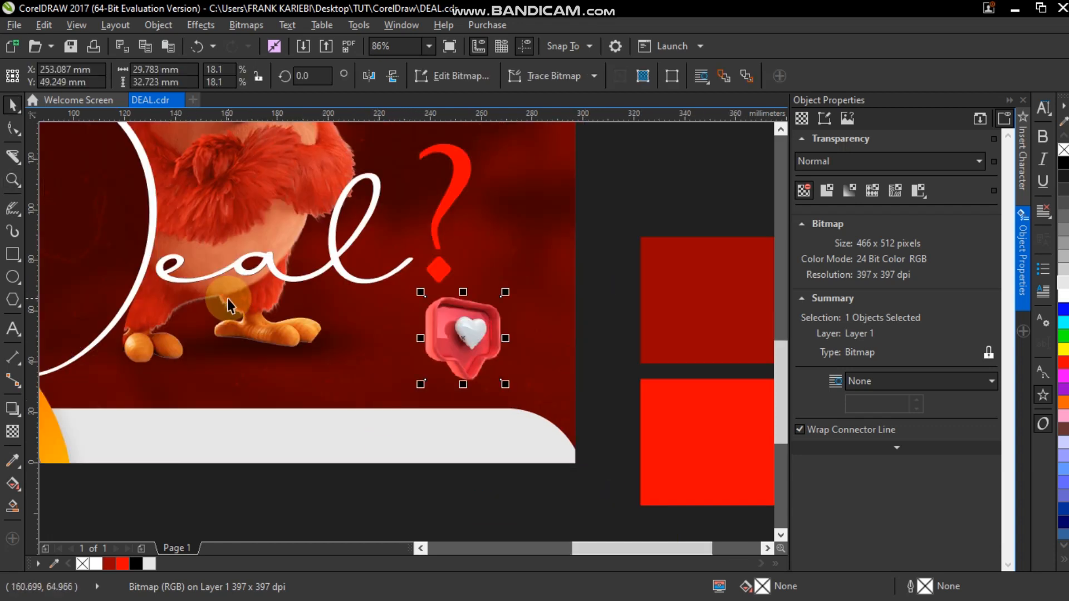
- PowerClip the heart icon inside the dark red background square and select it within the PowerClip contents
{"action": "right_click", "coordinate": [466, 320]}
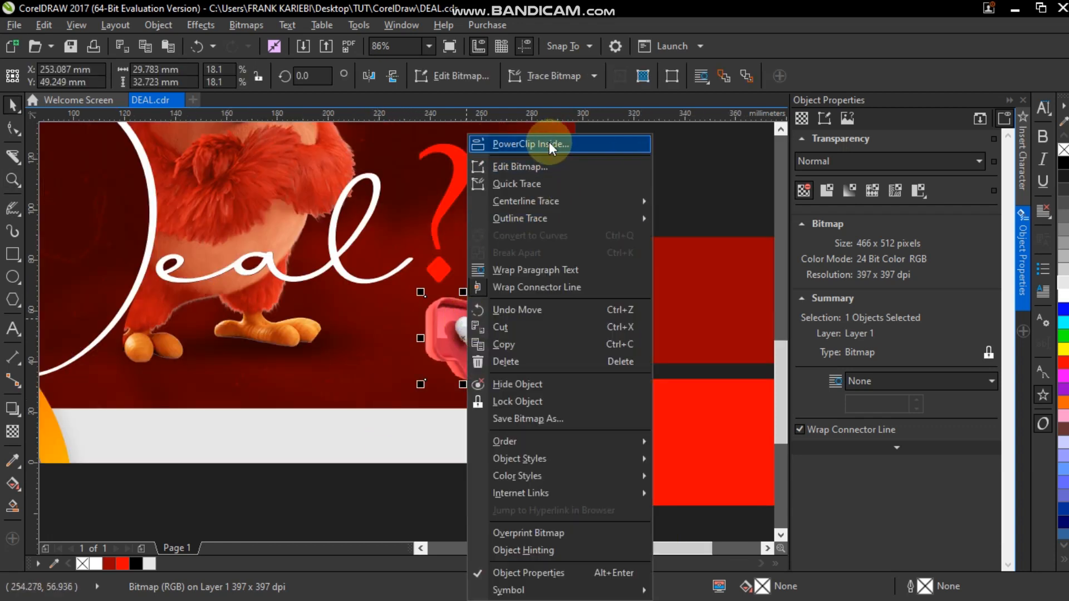
{"action": "key", "text": "Escape"}
{"action": "left_click", "coordinate": [542, 210]}
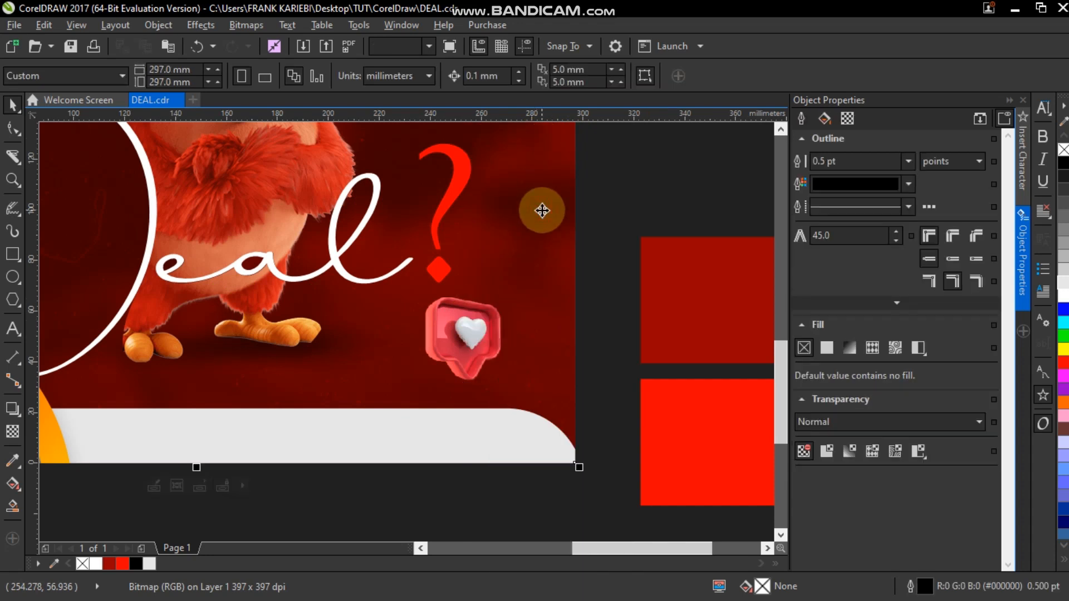
{"action": "left_click", "coordinate": [288, 373]}
{"action": "left_click", "coordinate": [153, 485]}
{"action": "left_click", "coordinate": [460, 337]}
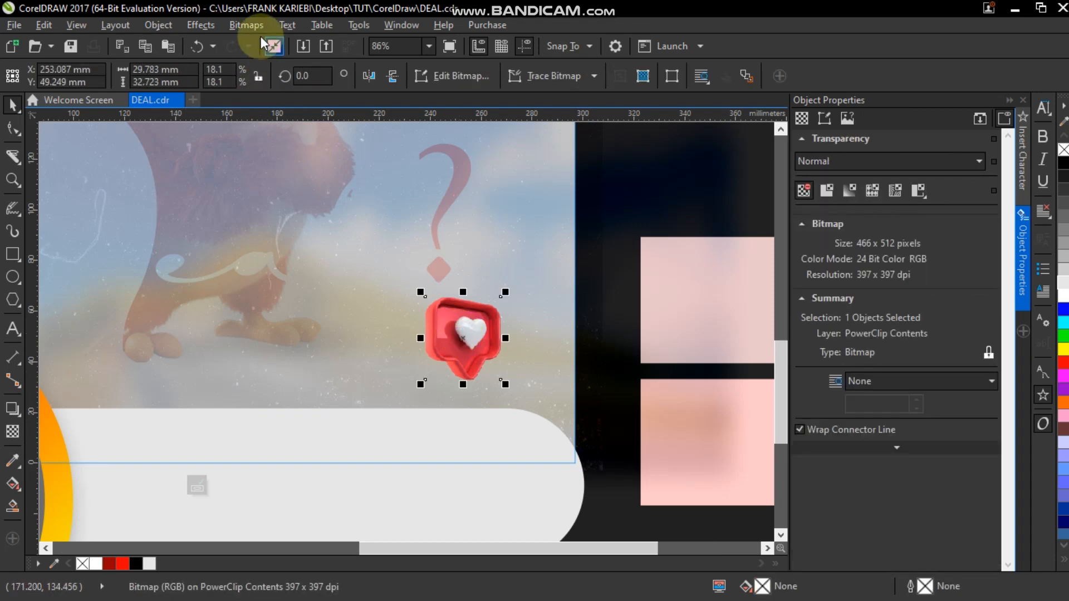
- Apply a Motion Blur with a distance of 75 pixels to the heart icon and shift it slightly down and right
{"action": "left_click", "coordinate": [247, 25]}
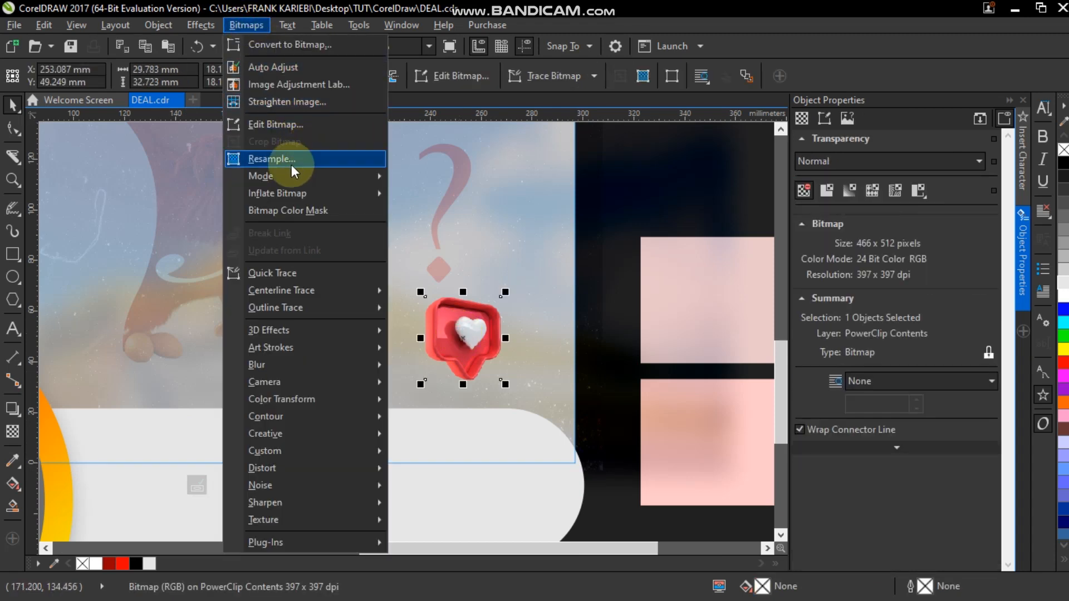
{"action": "mouse_move", "coordinate": [285, 371]}
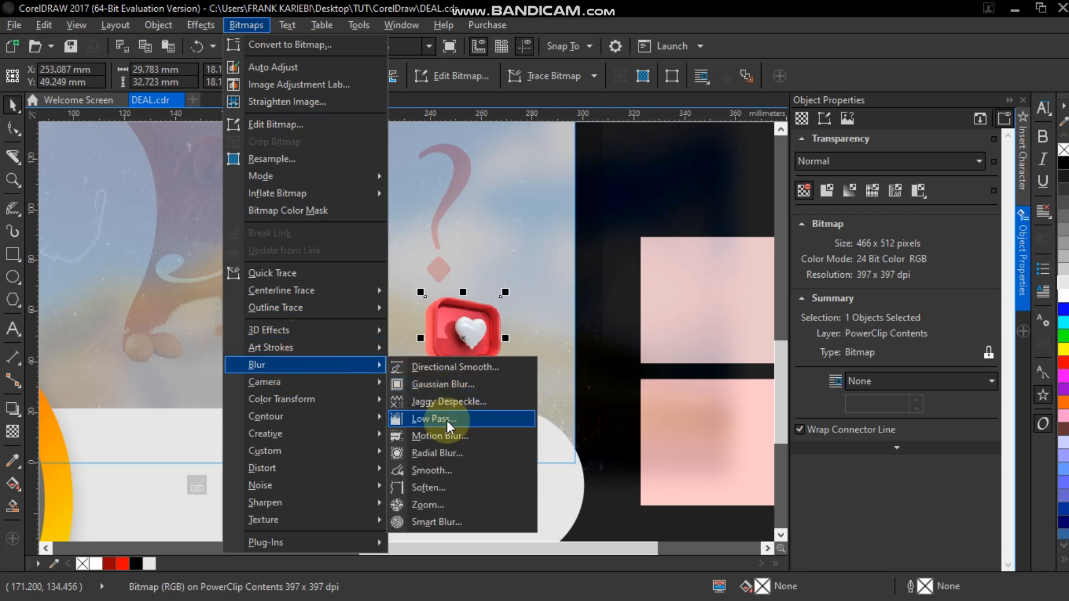
{"action": "left_click", "coordinate": [448, 436]}
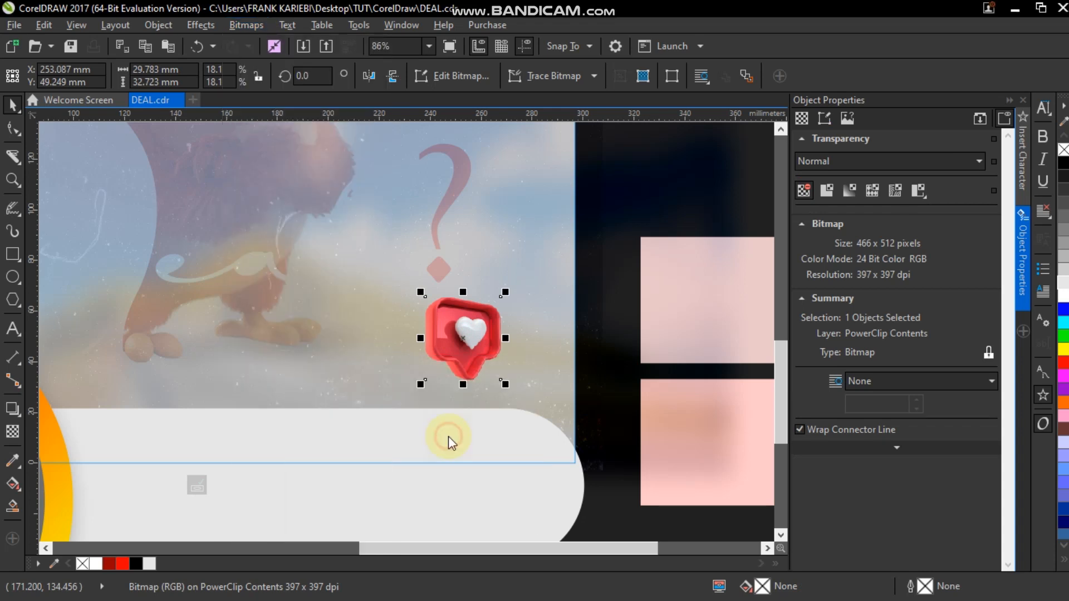
{"action": "left_click_drag", "start_coordinate": [517, 225], "coordinate": [715, 337]}
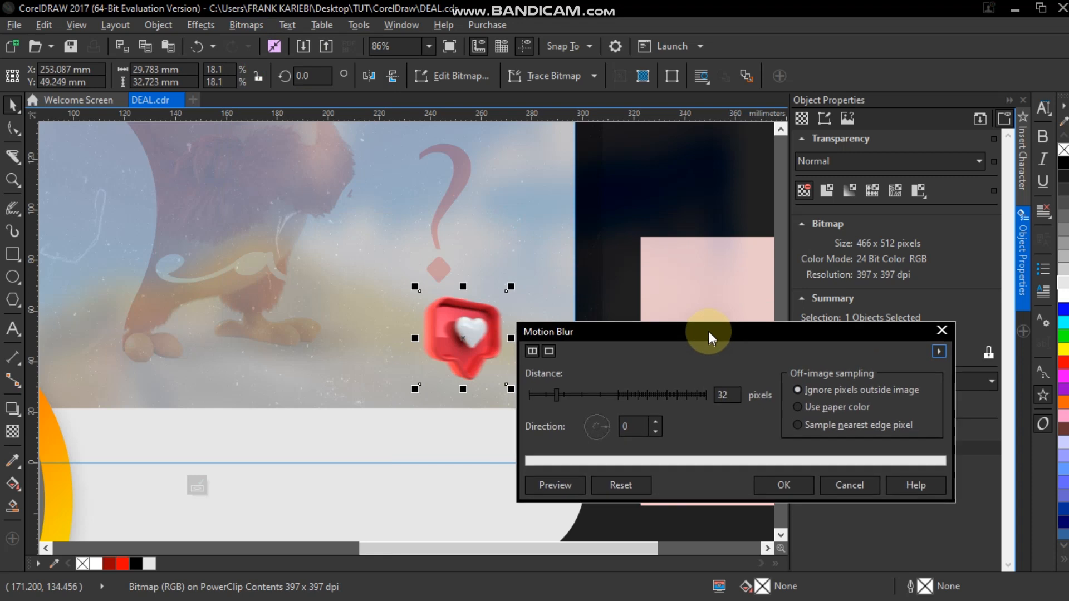
{"action": "left_click", "coordinate": [600, 392]}
{"action": "left_click_drag", "start_coordinate": [600, 391], "coordinate": [595, 390]}
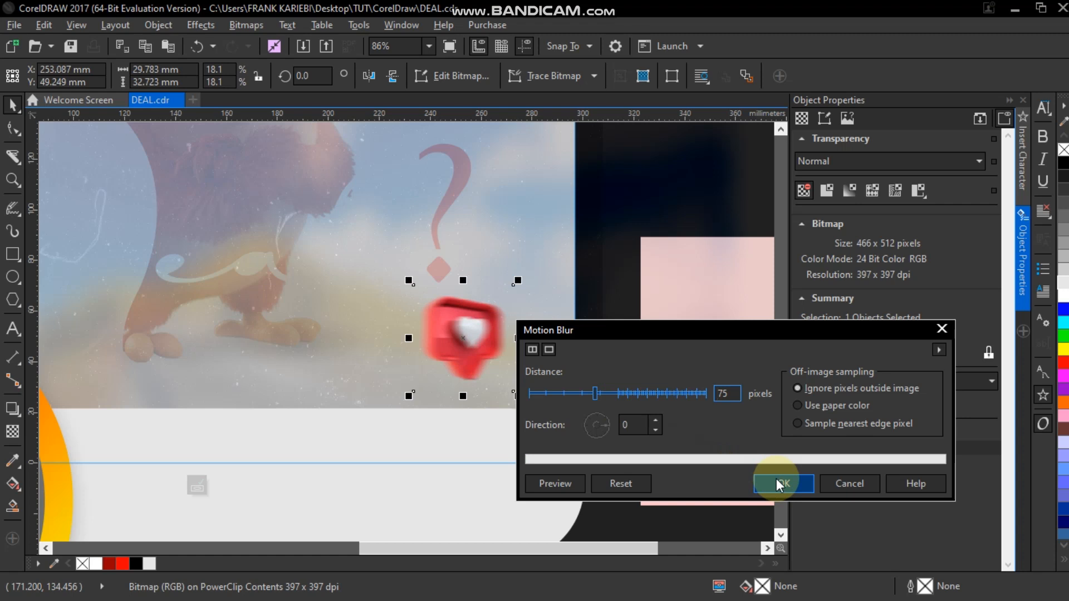
{"action": "left_click", "coordinate": [780, 483]}
{"action": "left_click_drag", "start_coordinate": [470, 339], "coordinate": [482, 352]}
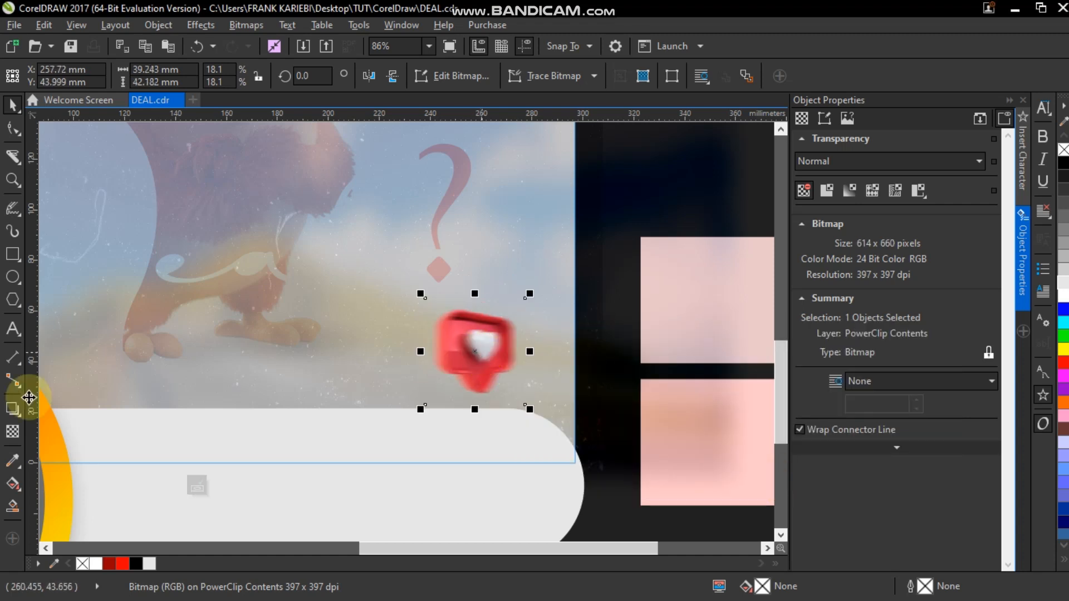
- Give the blurred heart icon a uniform transparency of 26
{"action": "left_click", "coordinate": [13, 432]}
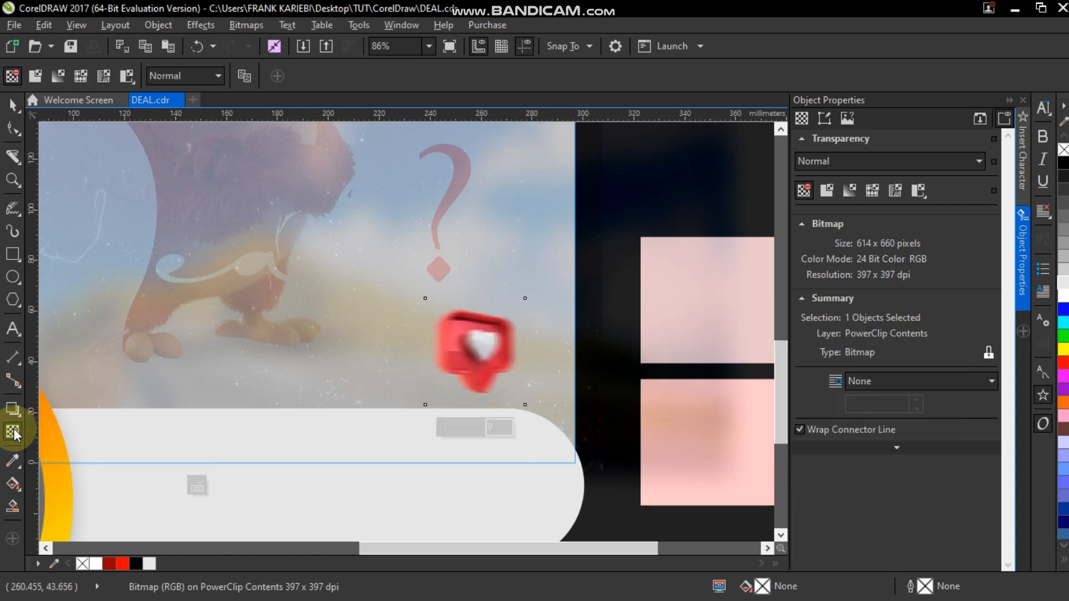
{"action": "left_click_drag", "start_coordinate": [450, 428], "coordinate": [450, 428]}
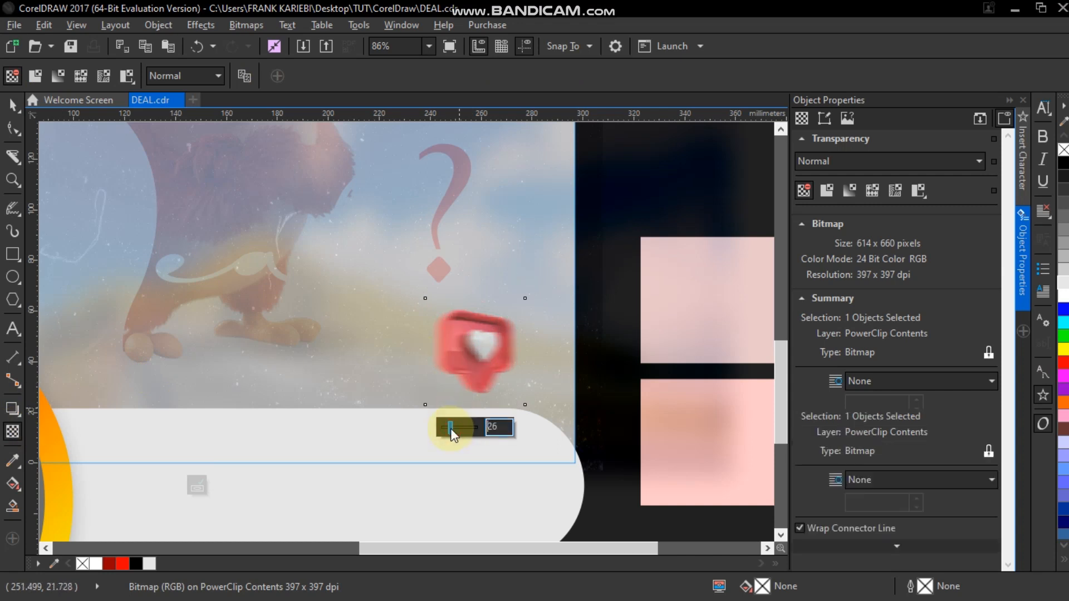
{"action": "left_click", "coordinate": [12, 105]}
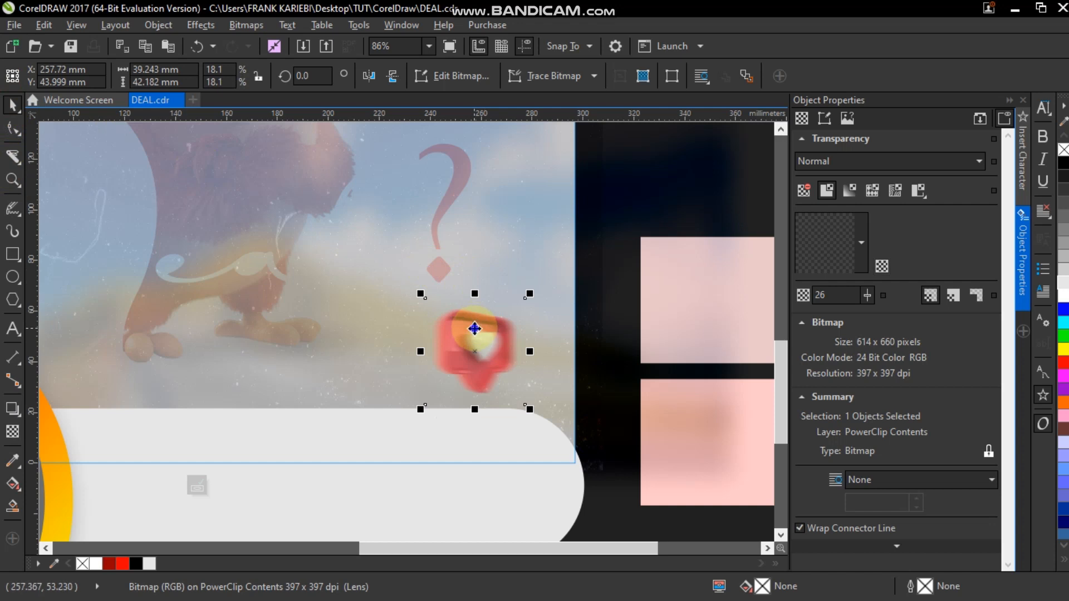
- Send the blurred heart icon to the back of the layer and finish editing the PowerClip contents
{"action": "right_click", "coordinate": [474, 329]}
{"action": "mouse_move", "coordinate": [547, 441]}
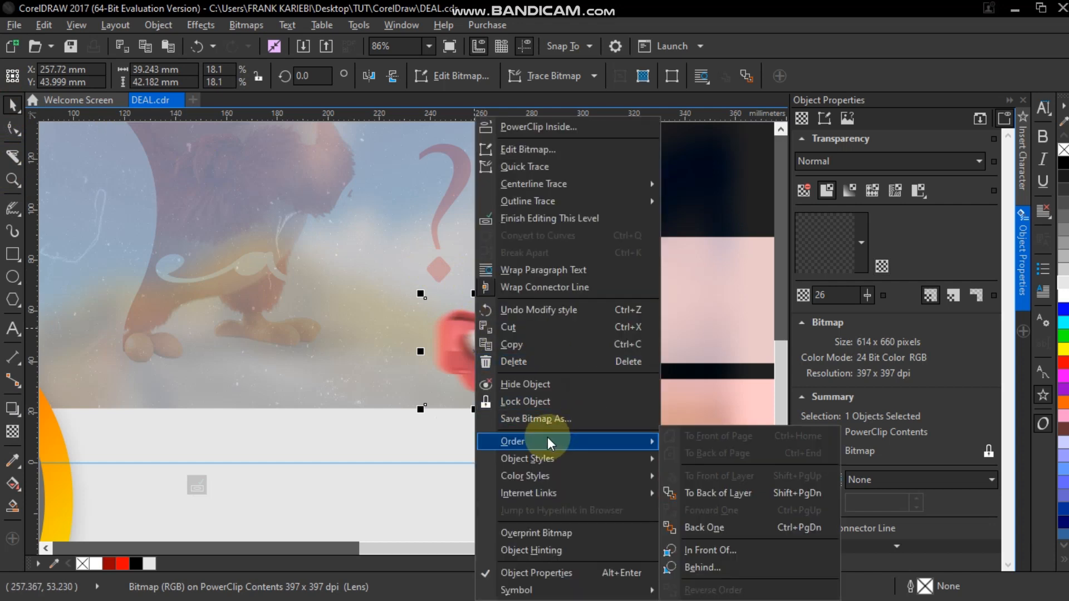
{"action": "left_click", "coordinate": [716, 526]}
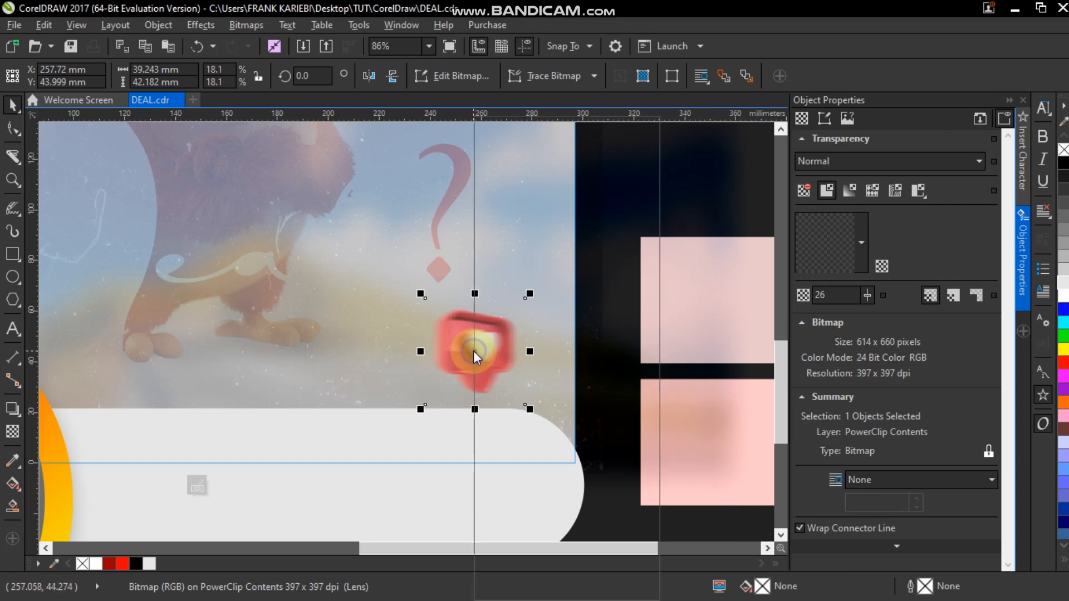
{"action": "right_click", "coordinate": [473, 351]}
{"action": "mouse_move", "coordinate": [623, 441]}
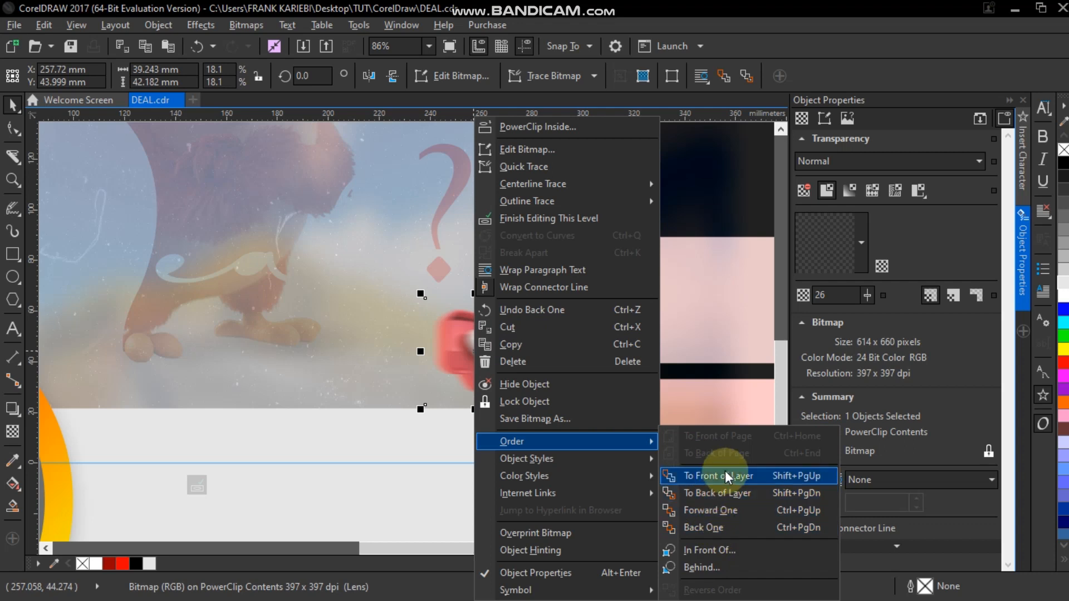
{"action": "left_click", "coordinate": [725, 495]}
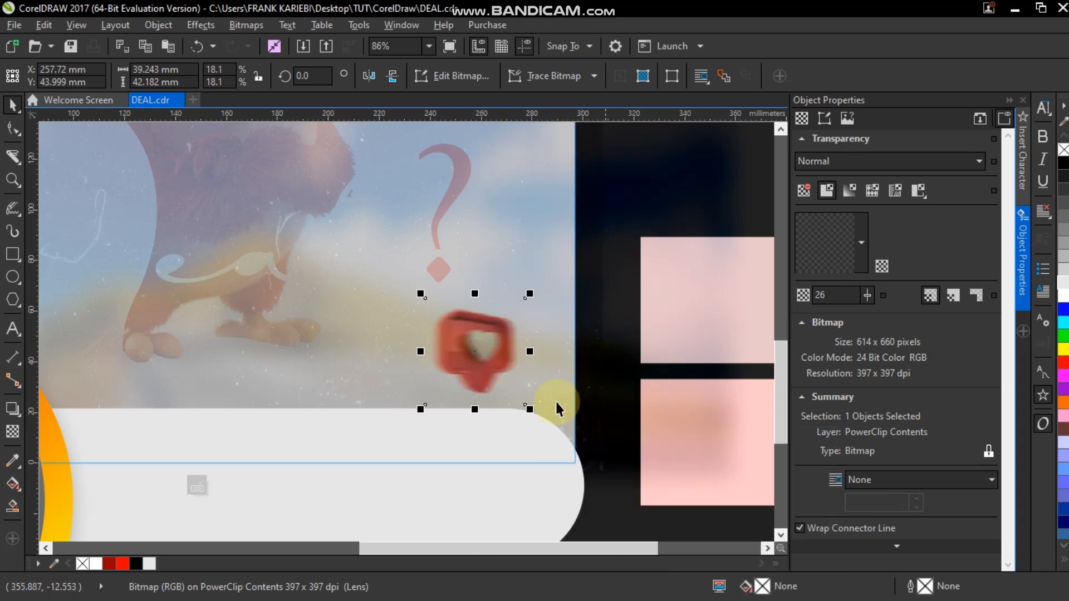
{"action": "left_click", "coordinate": [196, 488]}
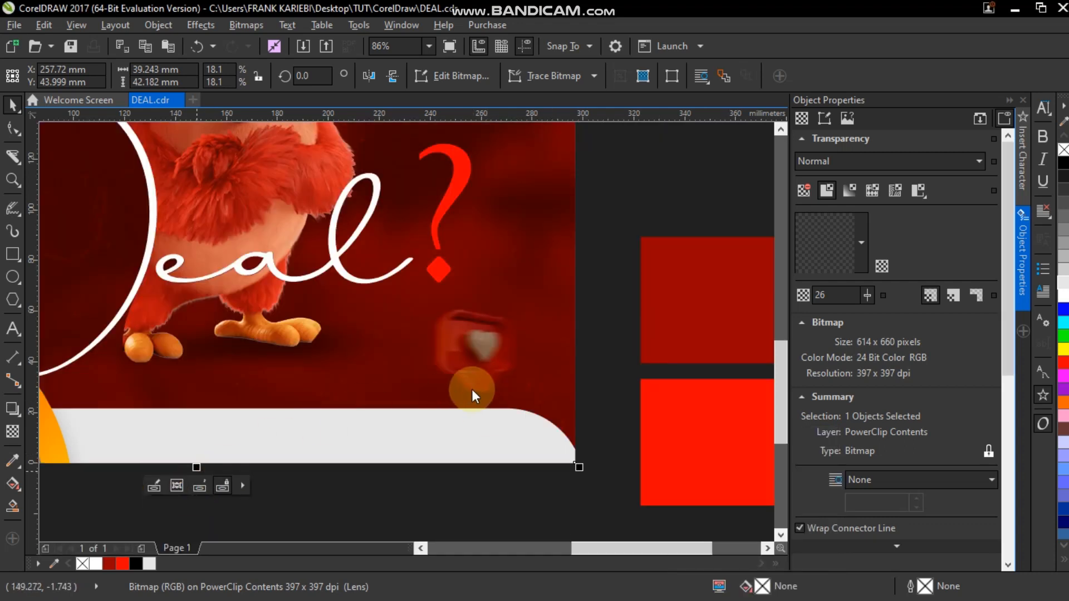
{"action": "left_click", "coordinate": [586, 347]}
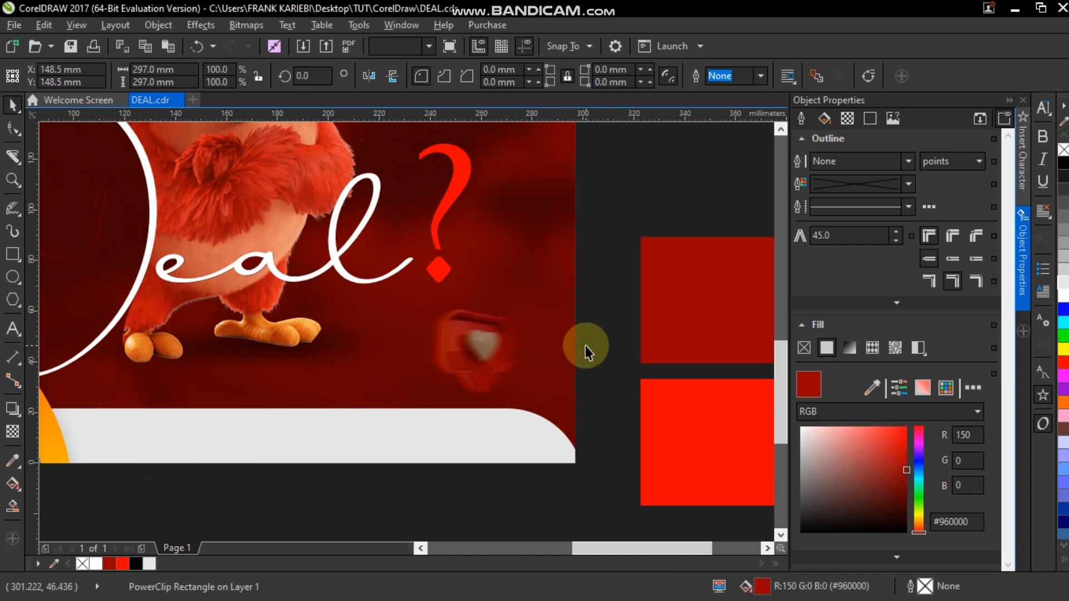
- Fill the row of social media icons and the FJGRAFIX text beside the design with black
{"action": "key", "text": "z"}
{"action": "right_click", "coordinate": [586, 347]}
{"action": "scroll", "coordinate": [586, 346], "scroll_direction": "up", "scroll_amount": 2}
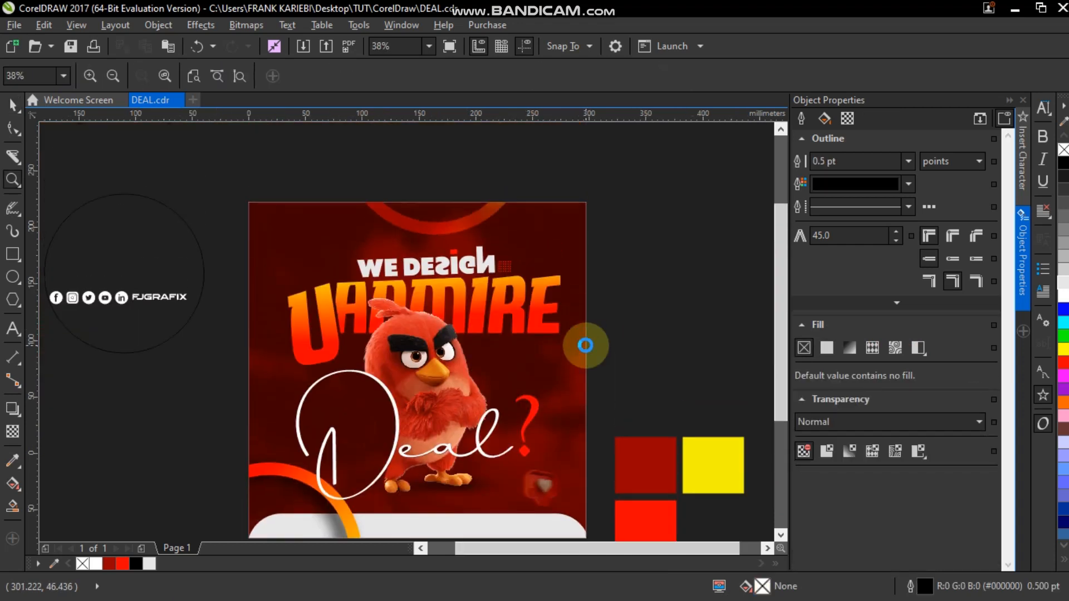
{"action": "scroll", "coordinate": [585, 344], "scroll_direction": "down", "scroll_amount": 1}
{"action": "key", "text": "space"}
{"action": "left_click_drag", "start_coordinate": [229, 306], "coordinate": [114, 238]}
{"action": "left_click", "coordinate": [139, 566]}
- Move the black social media icons and FJGRAFIX text onto the light grey footer, near its centre
{"action": "left_click_drag", "start_coordinate": [208, 277], "coordinate": [514, 502]}
{"action": "key", "text": "z"}
{"action": "scroll", "coordinate": [591, 504], "scroll_direction": "up", "scroll_amount": 2}
{"action": "key", "text": "space"}
{"action": "left_click_drag", "start_coordinate": [581, 293], "coordinate": [522, 300]}
{"action": "mouse_move", "coordinate": [432, 315]}
{"action": "left_mouse_down"}
{"action": "mouse_move", "coordinate": [424, 319]}
{"action": "mouse_move", "coordinate": [445, 318]}
{"action": "left_mouse_up"}
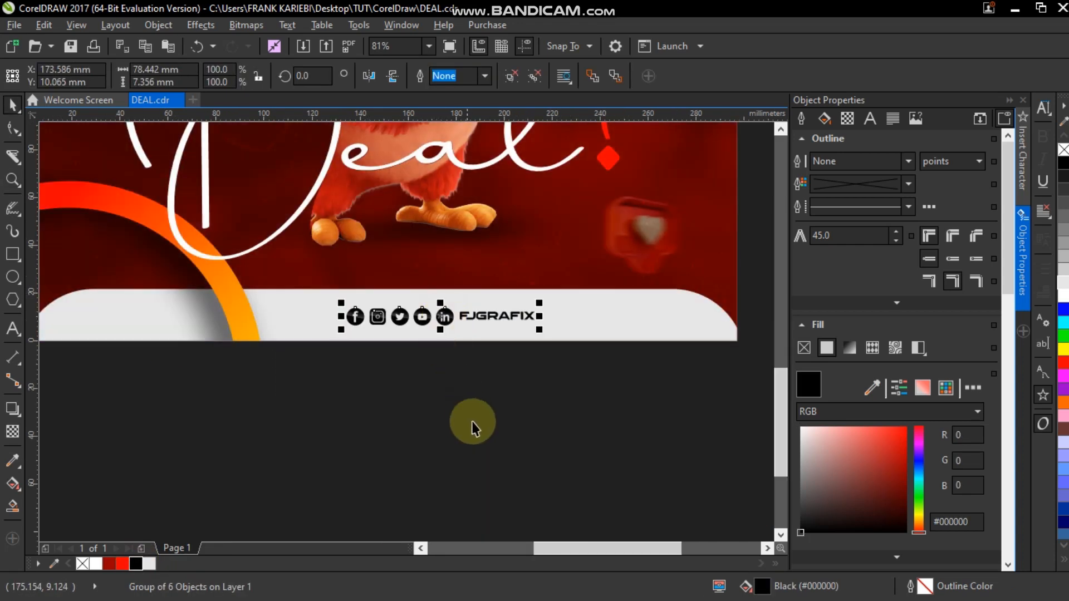
{"action": "left_click", "coordinate": [472, 422]}
{"action": "key", "text": "z"}
{"action": "right_click", "coordinate": [472, 422]}
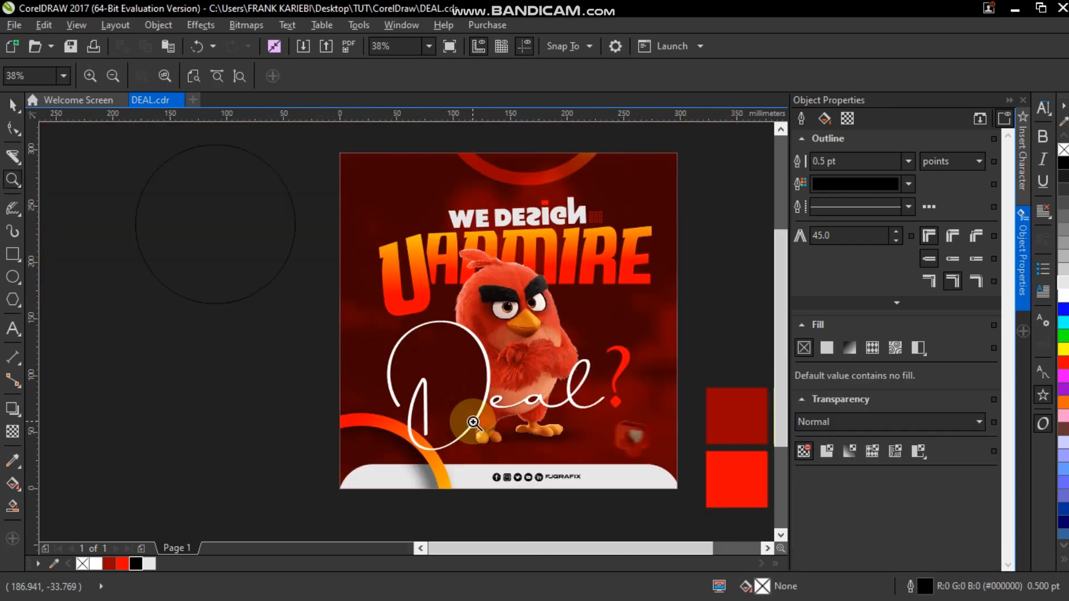